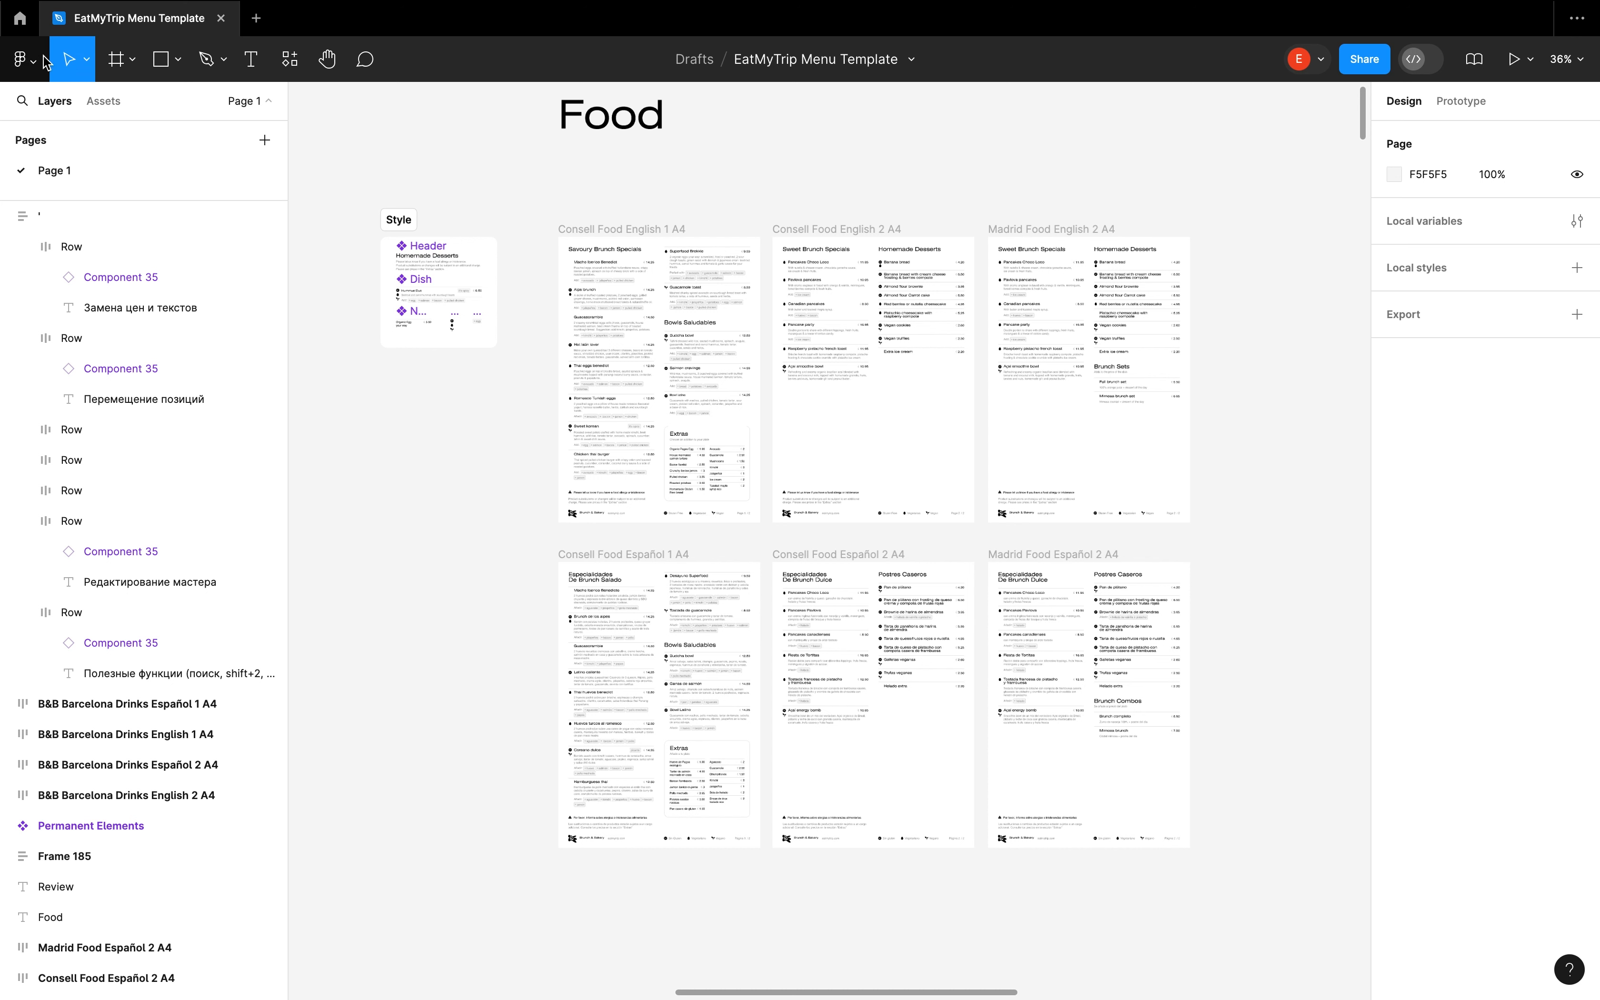
With the Text tool, place the text cursor in the Macho Iberico Benedict dish's name, ingredients and jalapeños add-on tag
key("t")
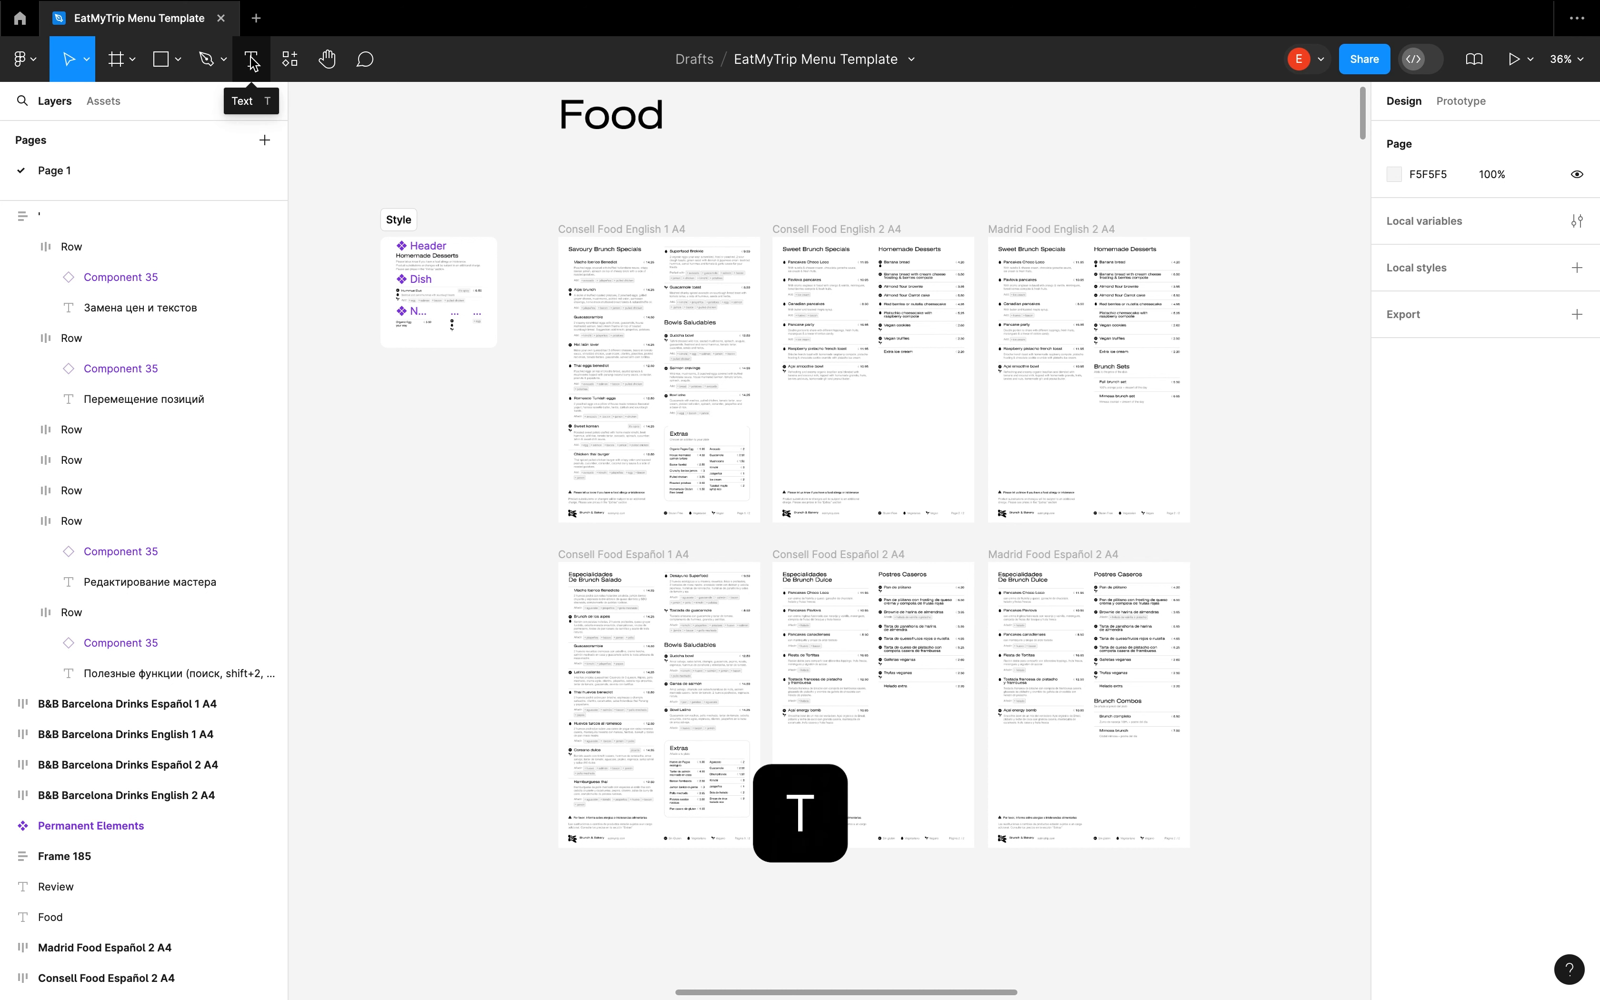
left_click(252, 63)
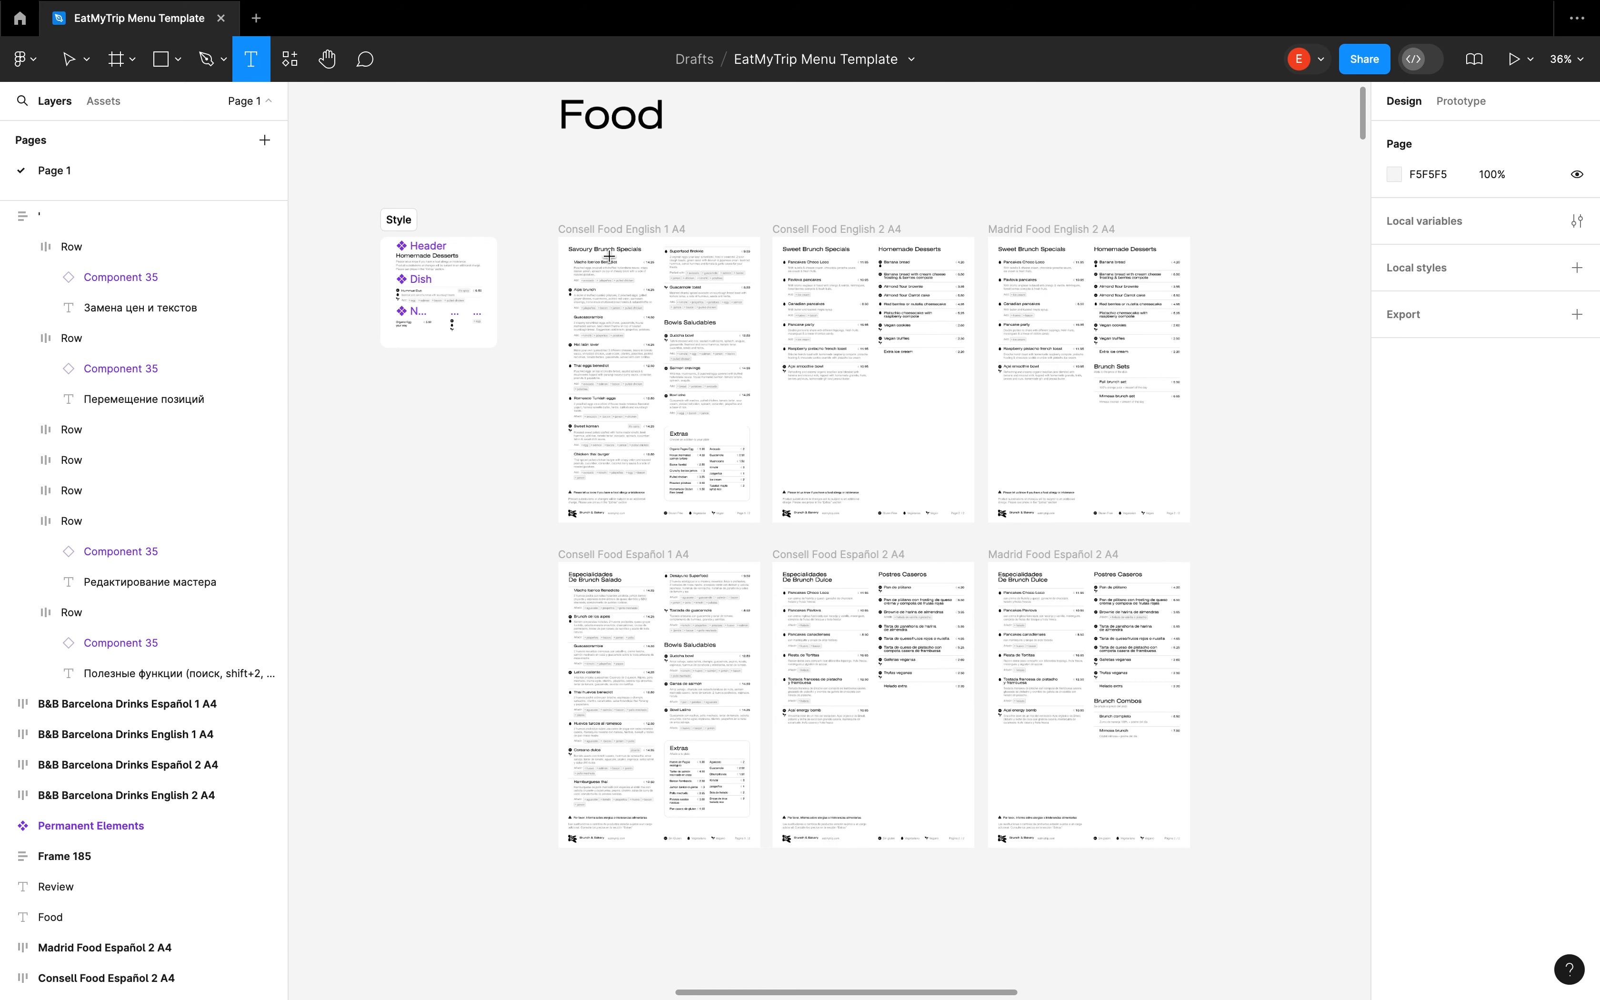
scroll(617, 274, "up", 5)
scroll(617, 274, "up", 1)
scroll(615, 274, "up", 1)
left_click(559, 281)
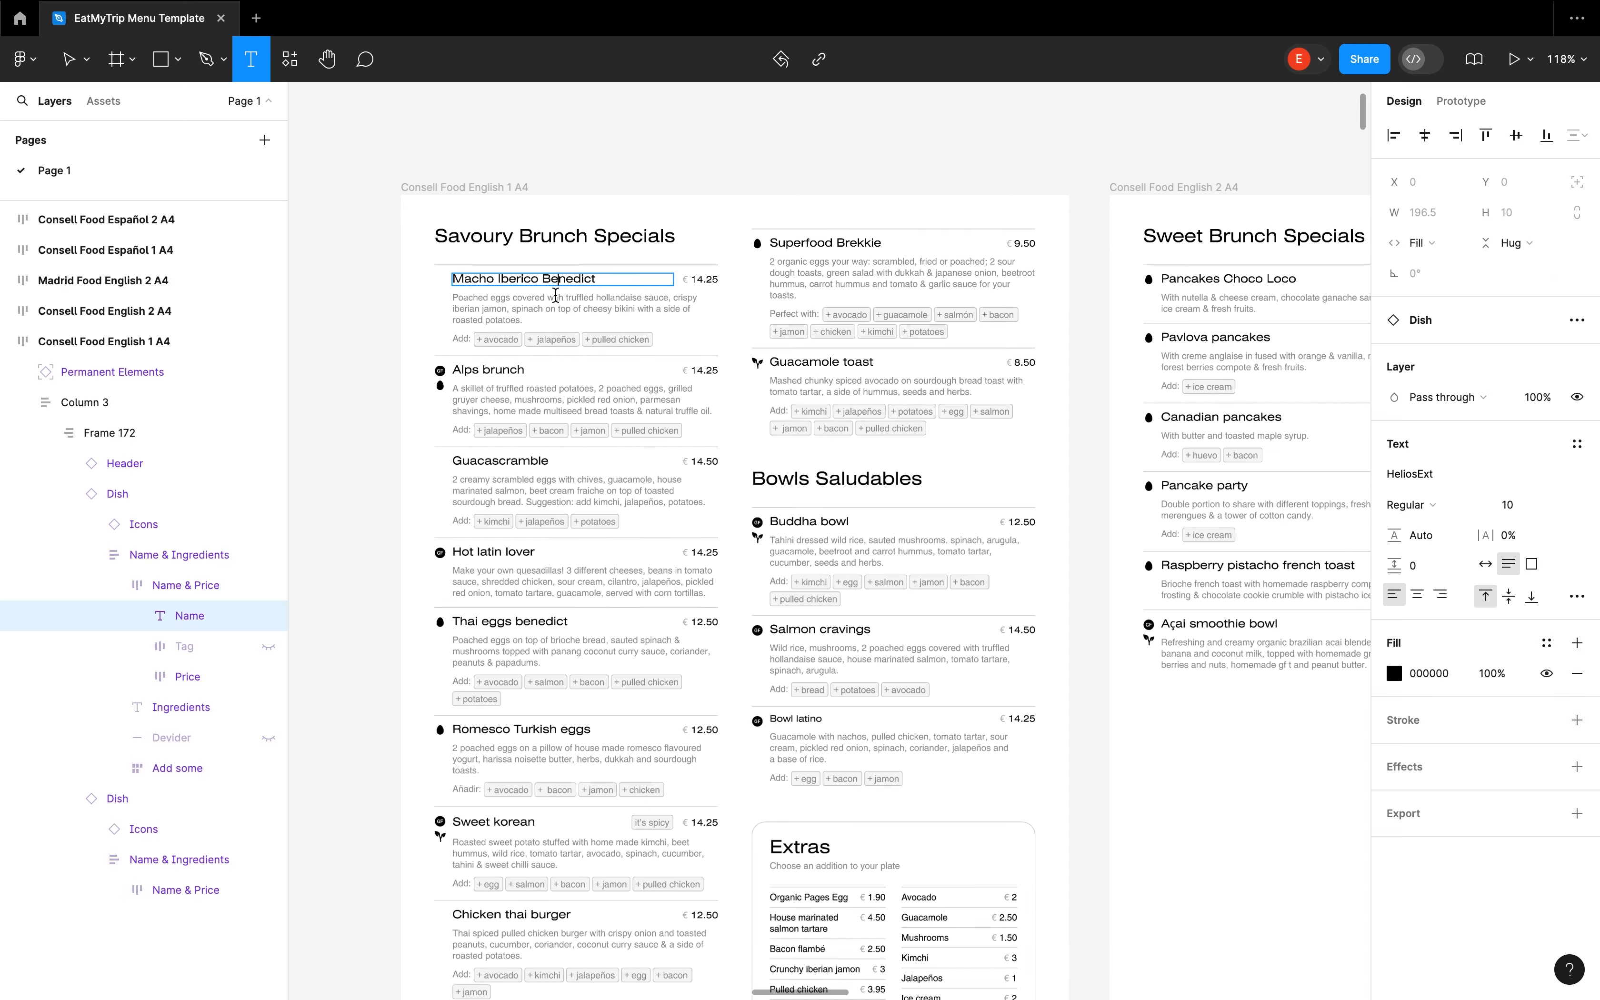
left_click(555, 310)
left_click(561, 337)
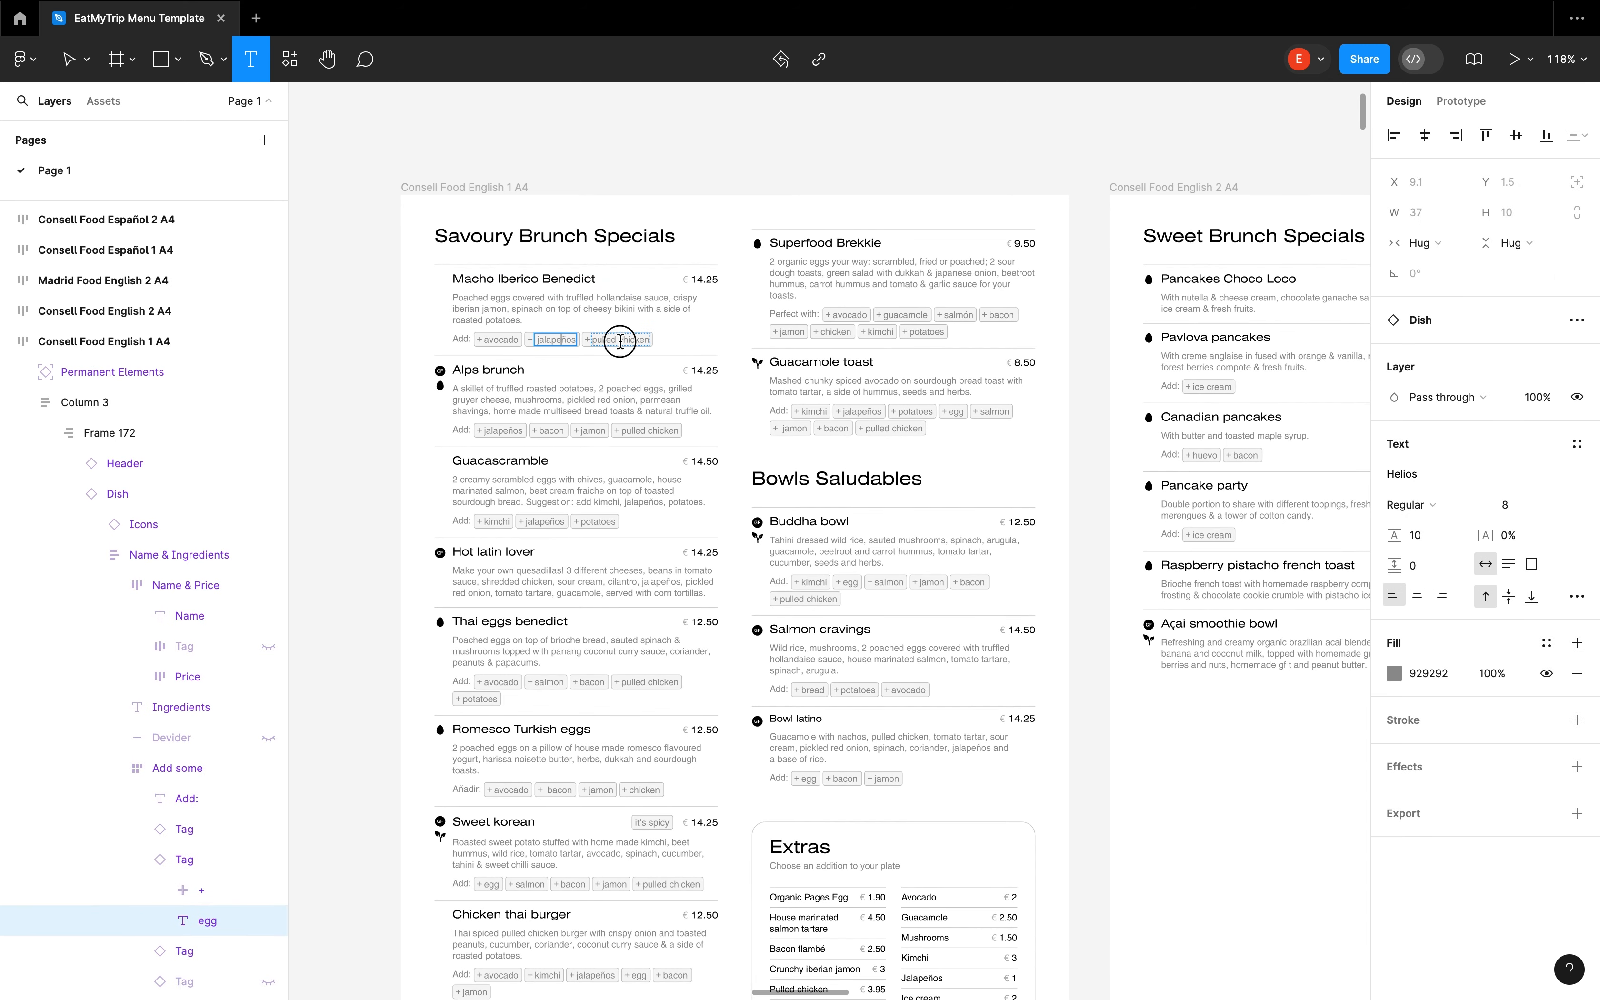
Try deleting the entire Alps brunch ingredients text and undo the deletion
left_click(618, 400)
left_click(618, 401)
scroll(618, 401, "up", 3)
scroll(618, 400, "up", 4)
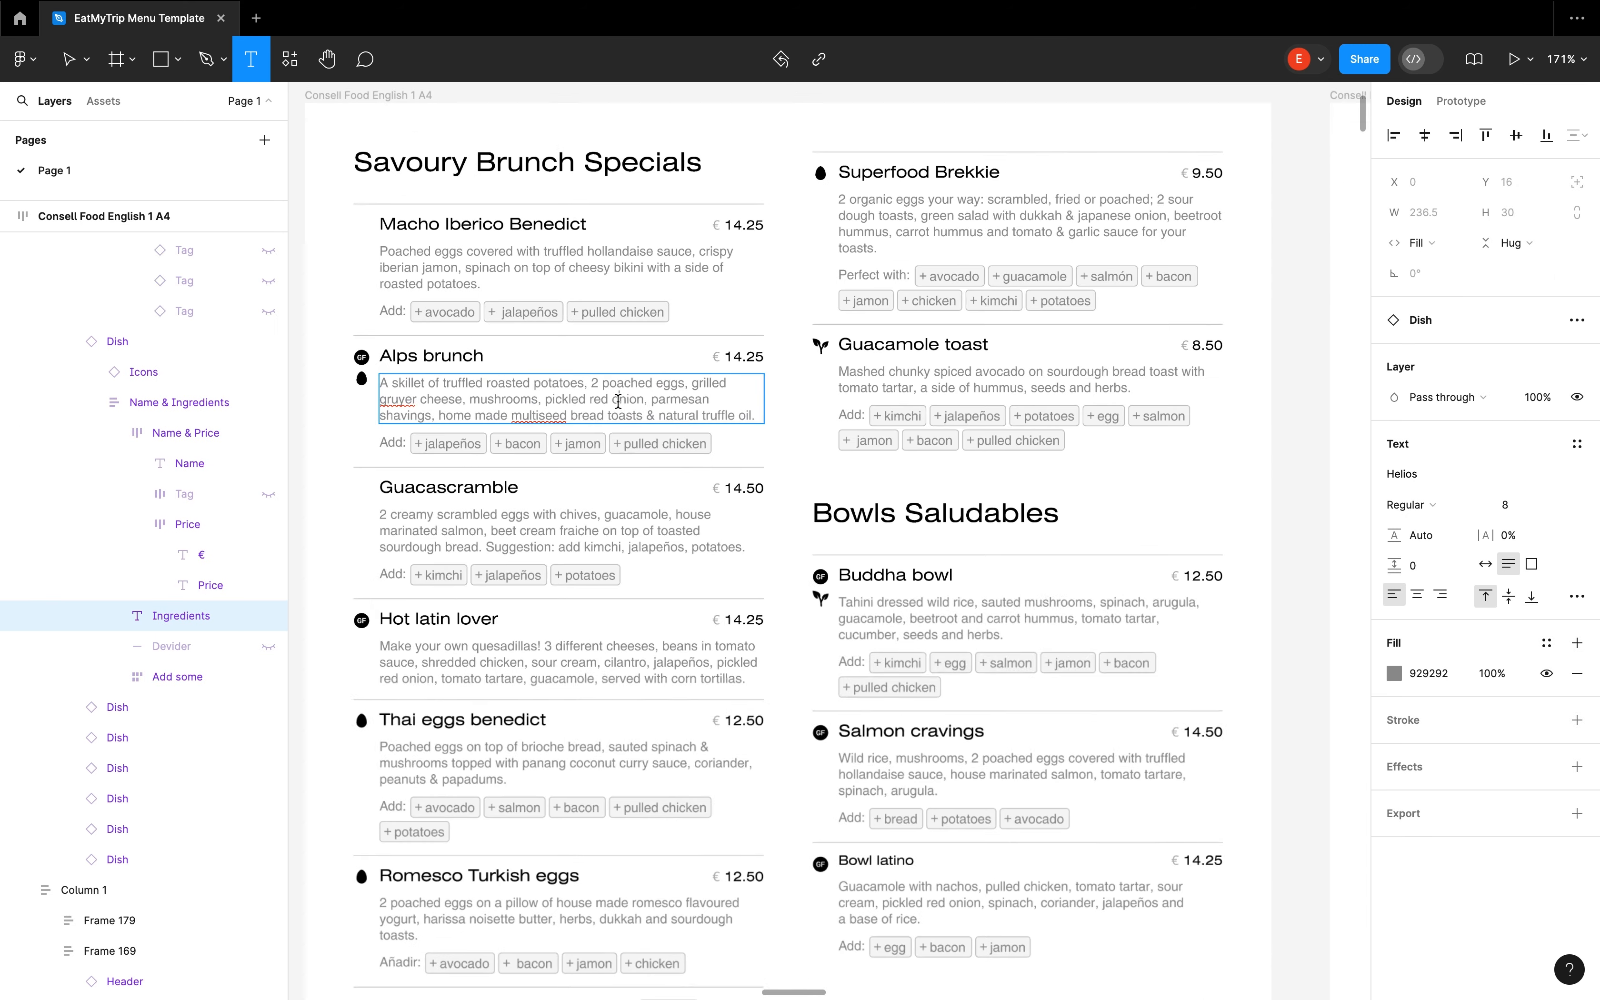
triple_click(728, 374)
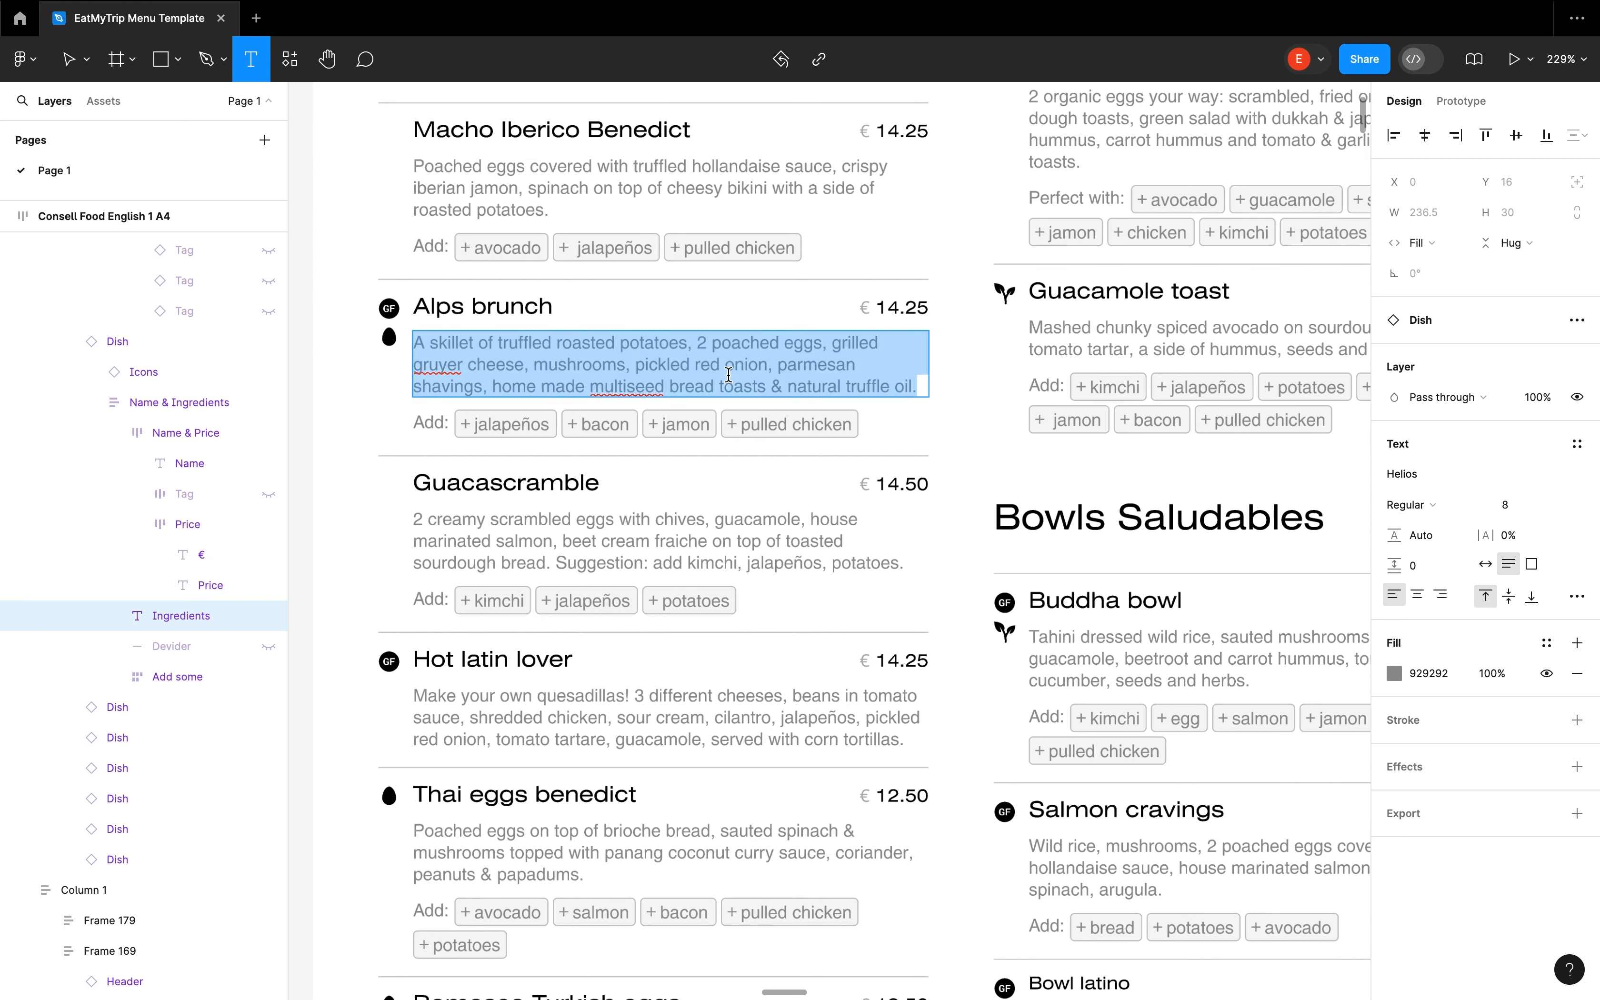
key("BackSpace")
key("ctrl+z")
Try inserting the extra digits 32 into the Alps brunch price, remove them and leave text editing
left_click(917, 307)
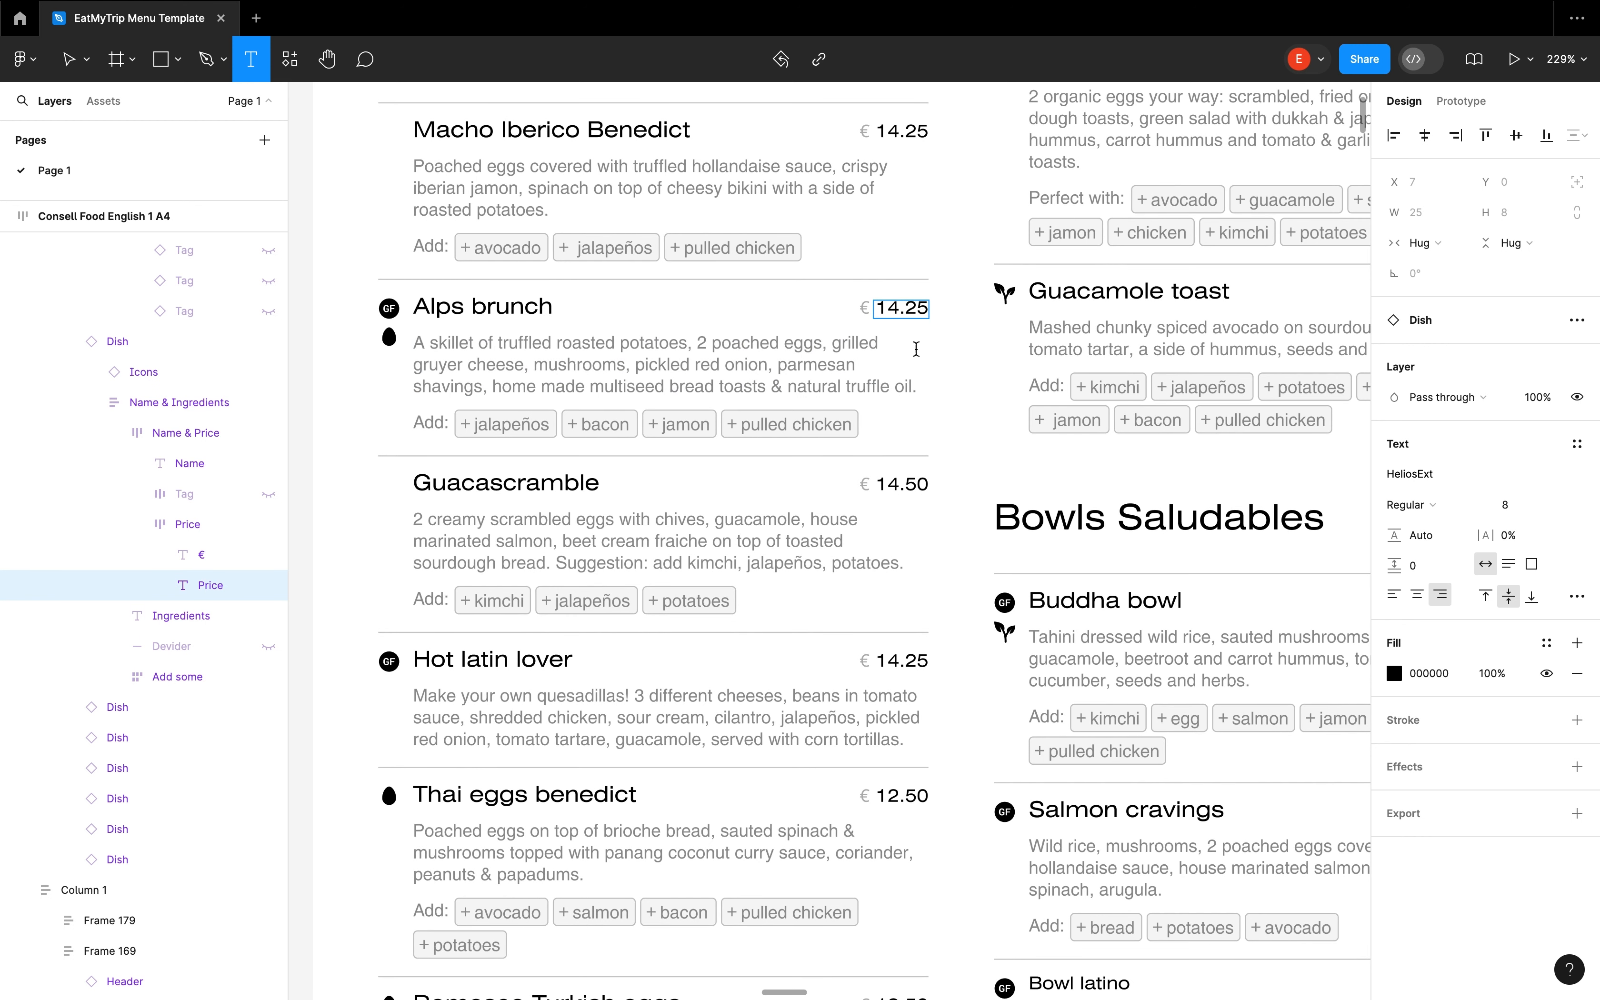
type("32")
key("BackSpace")
key("BackSpace")
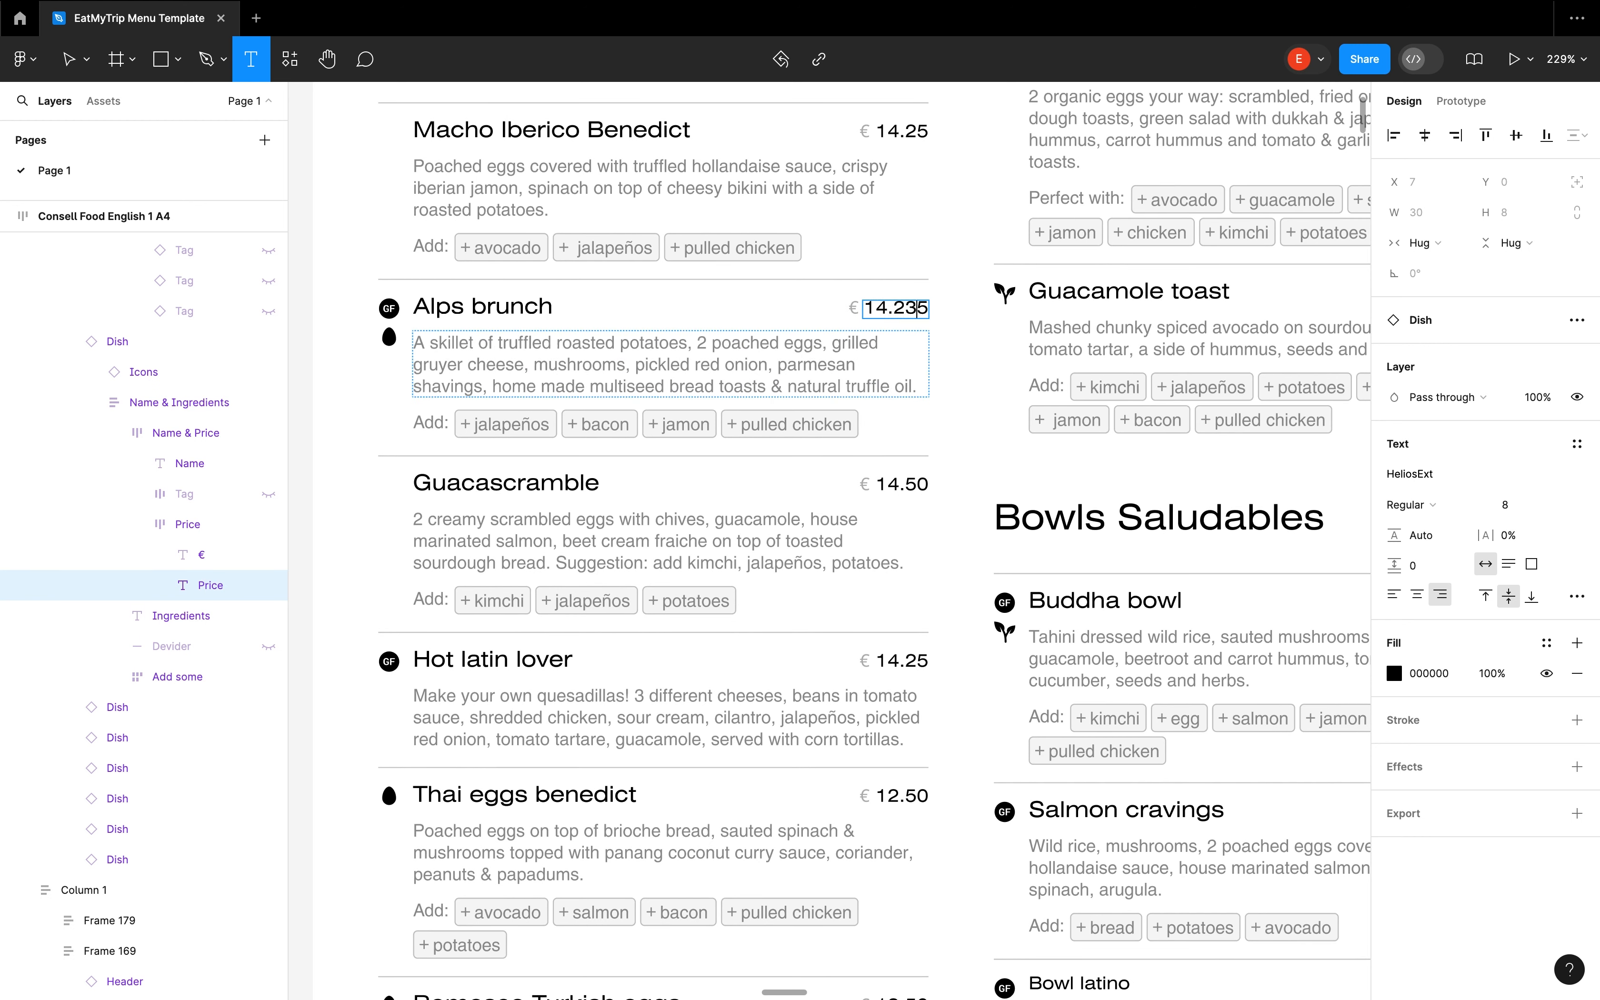
key("Escape")
key("Escape")
Set the vertical and horizontal padding of the Consell Food English 1 A4 frame to 100
scroll(935, 403, "down", 10)
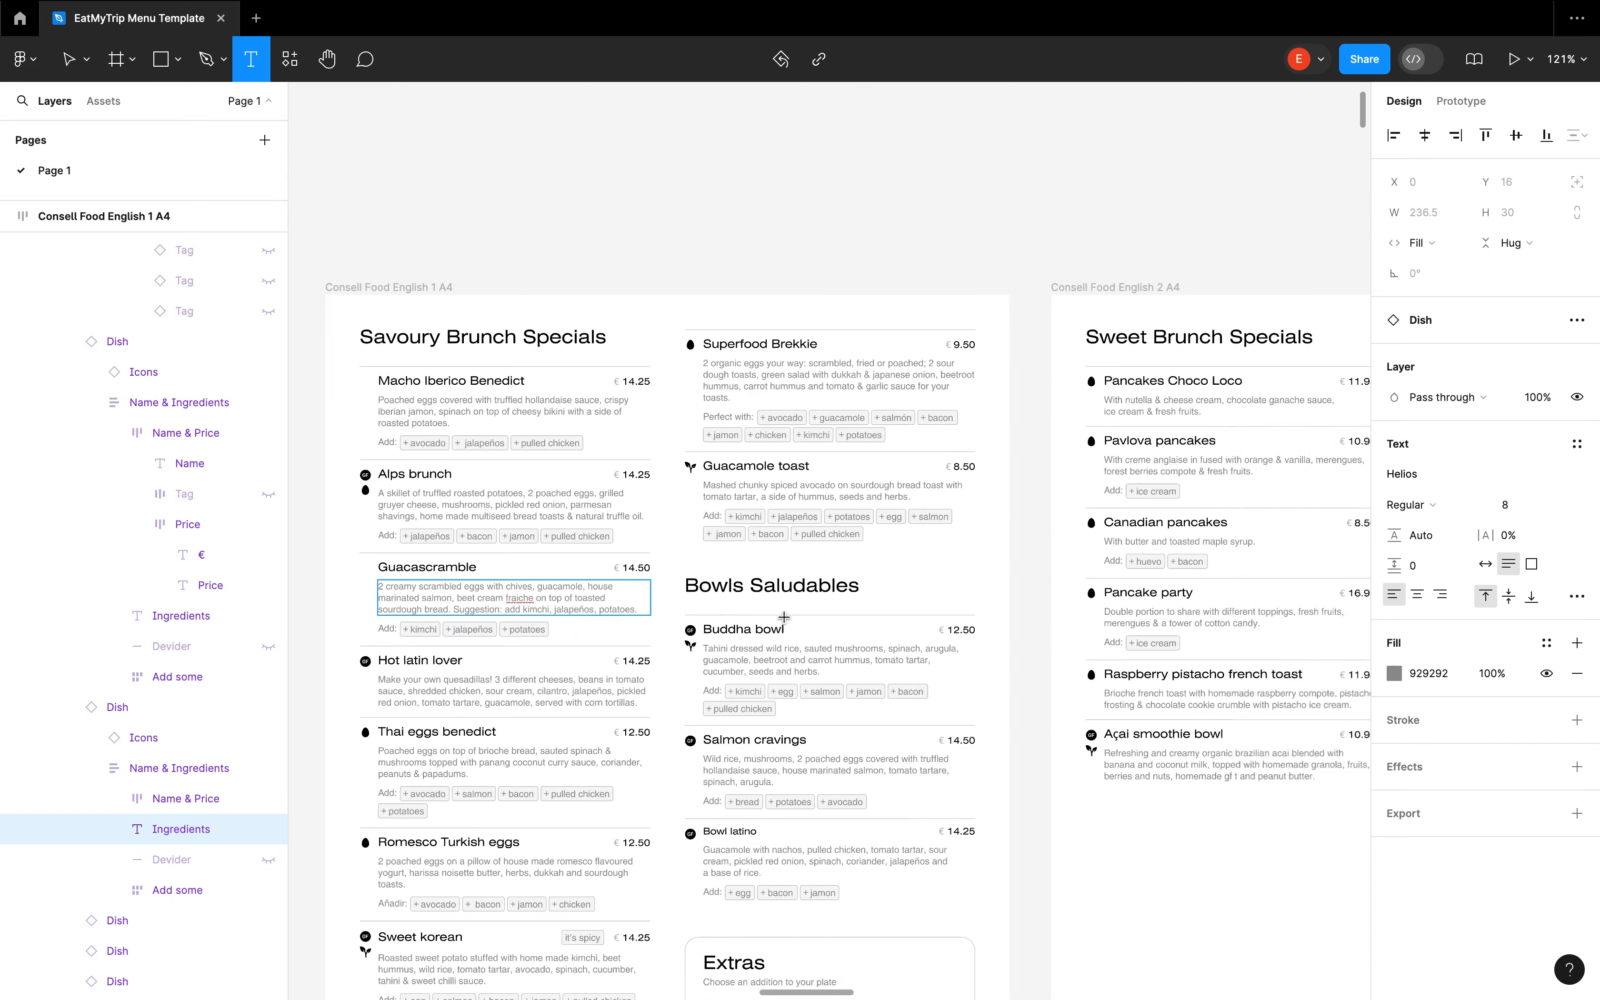
scroll(625, 278, "up", 5)
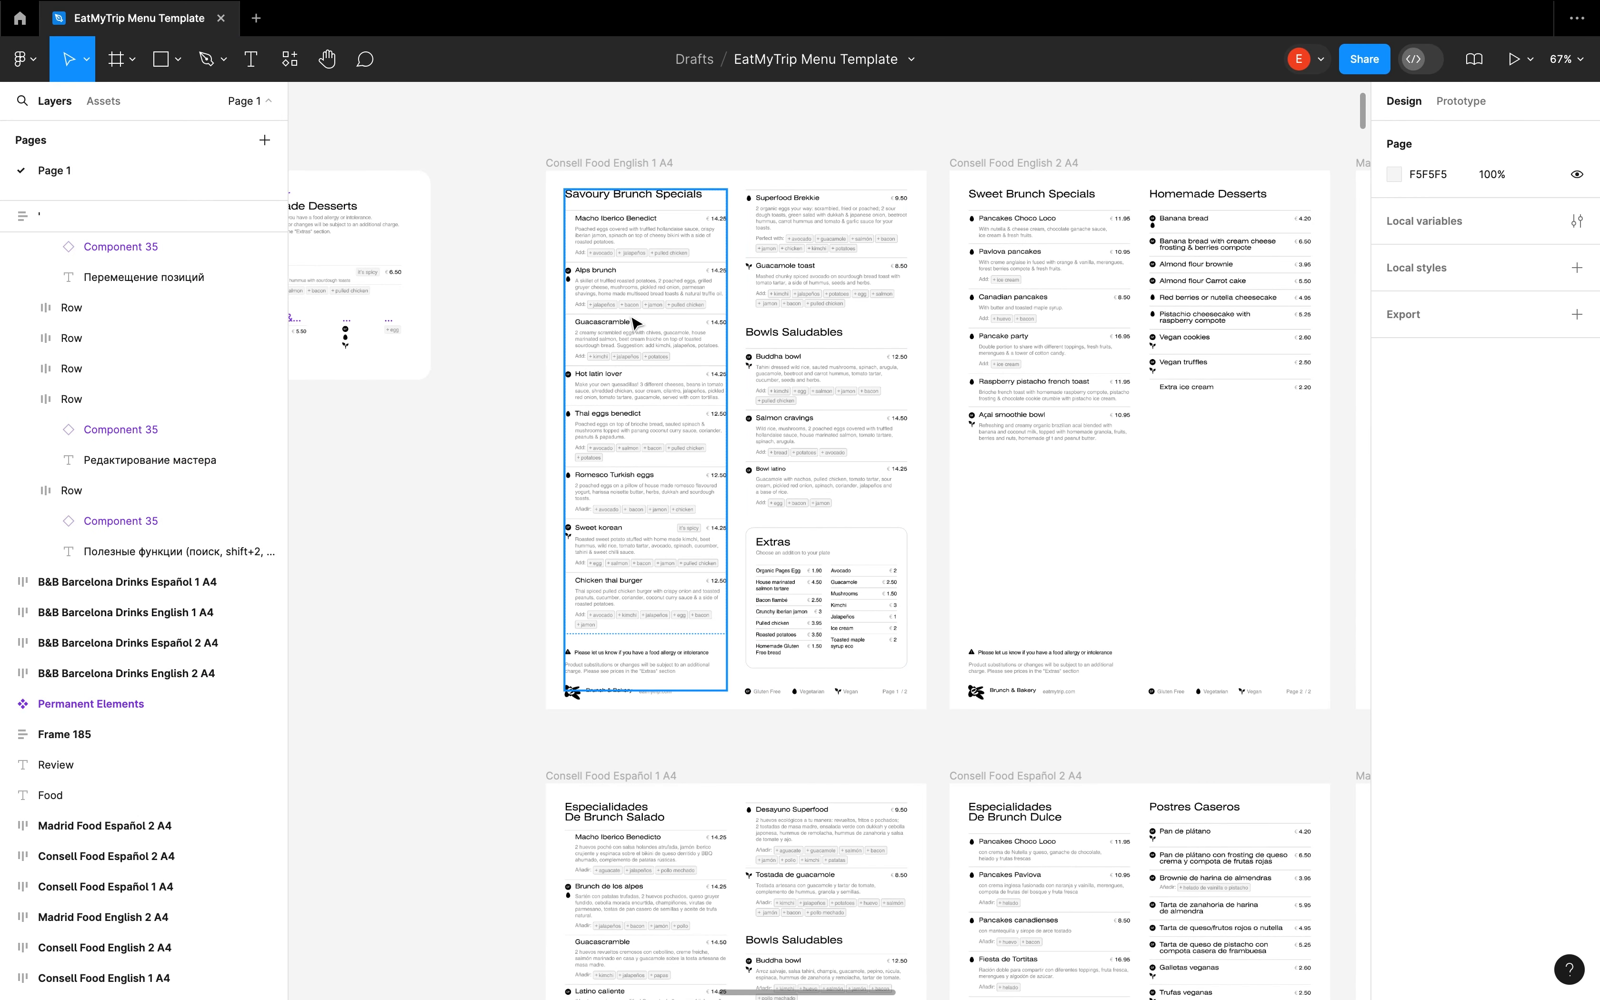
left_click(593, 164)
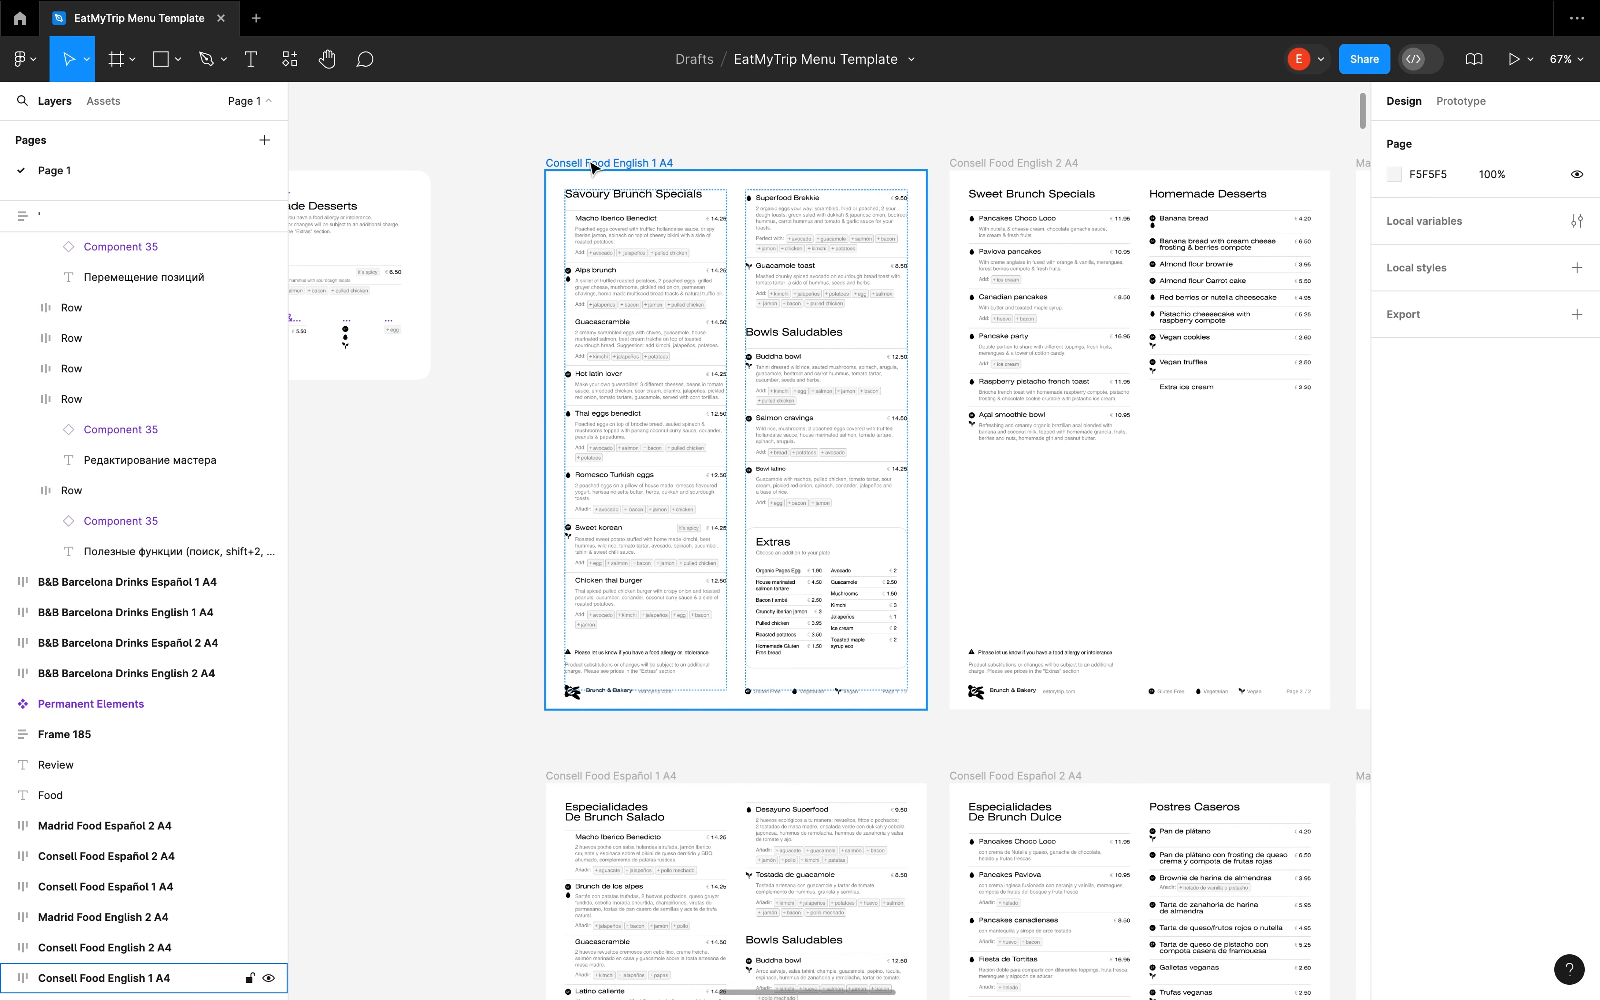
scroll(593, 167, "up", 2)
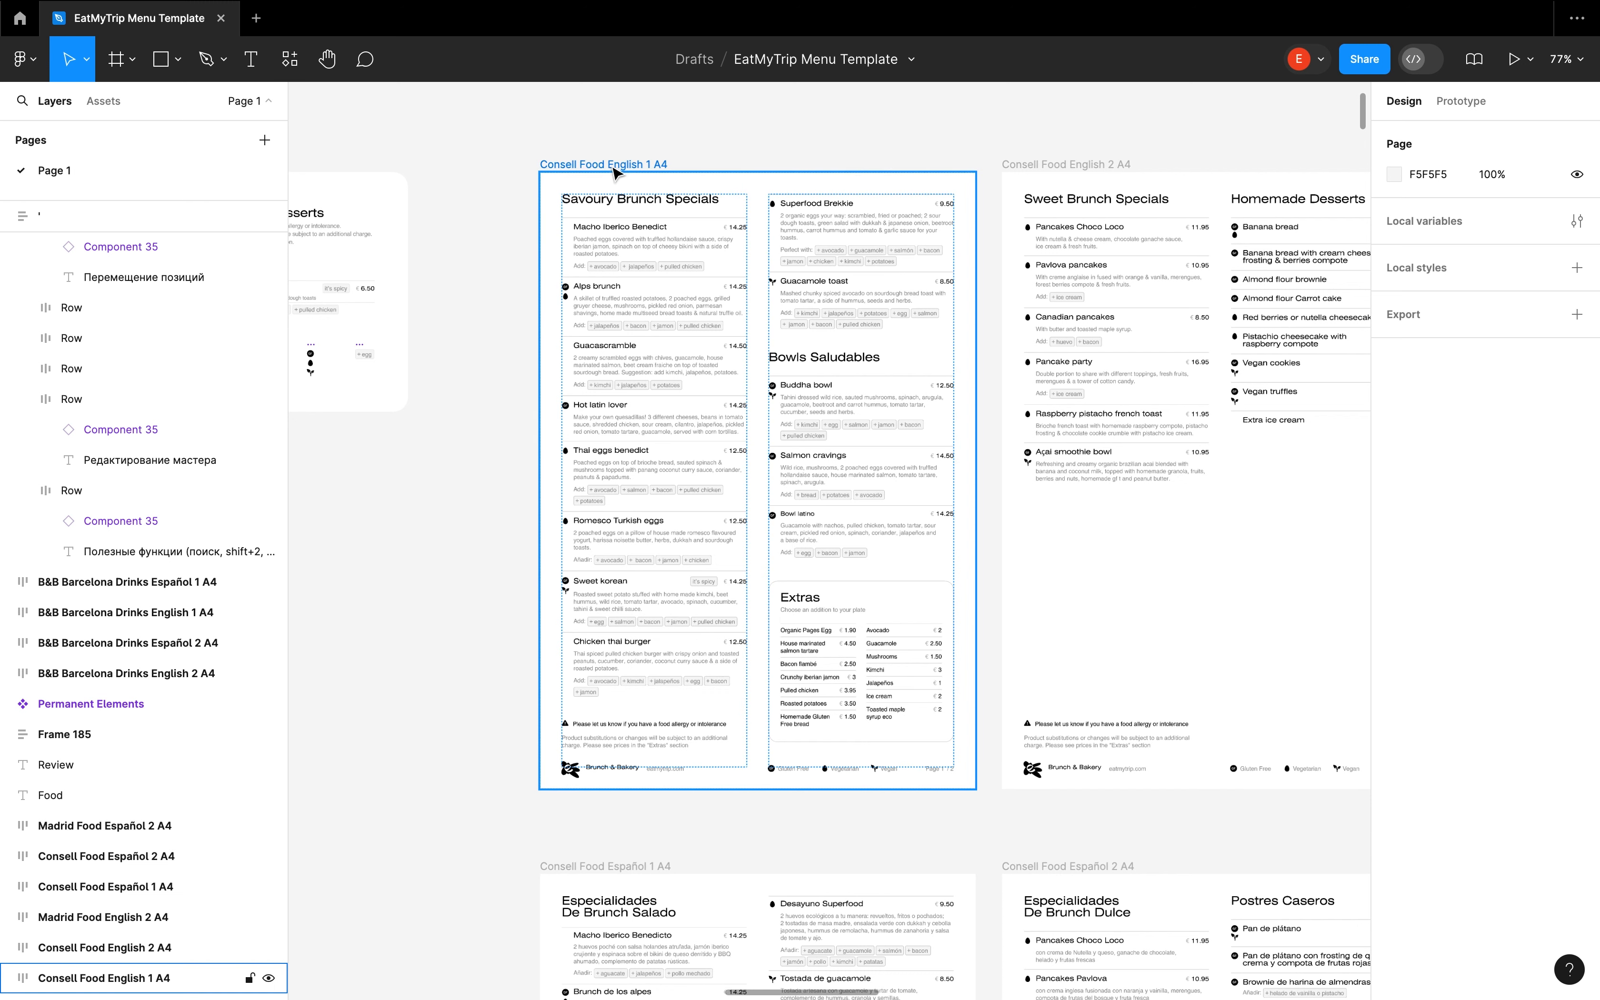
left_click(614, 167)
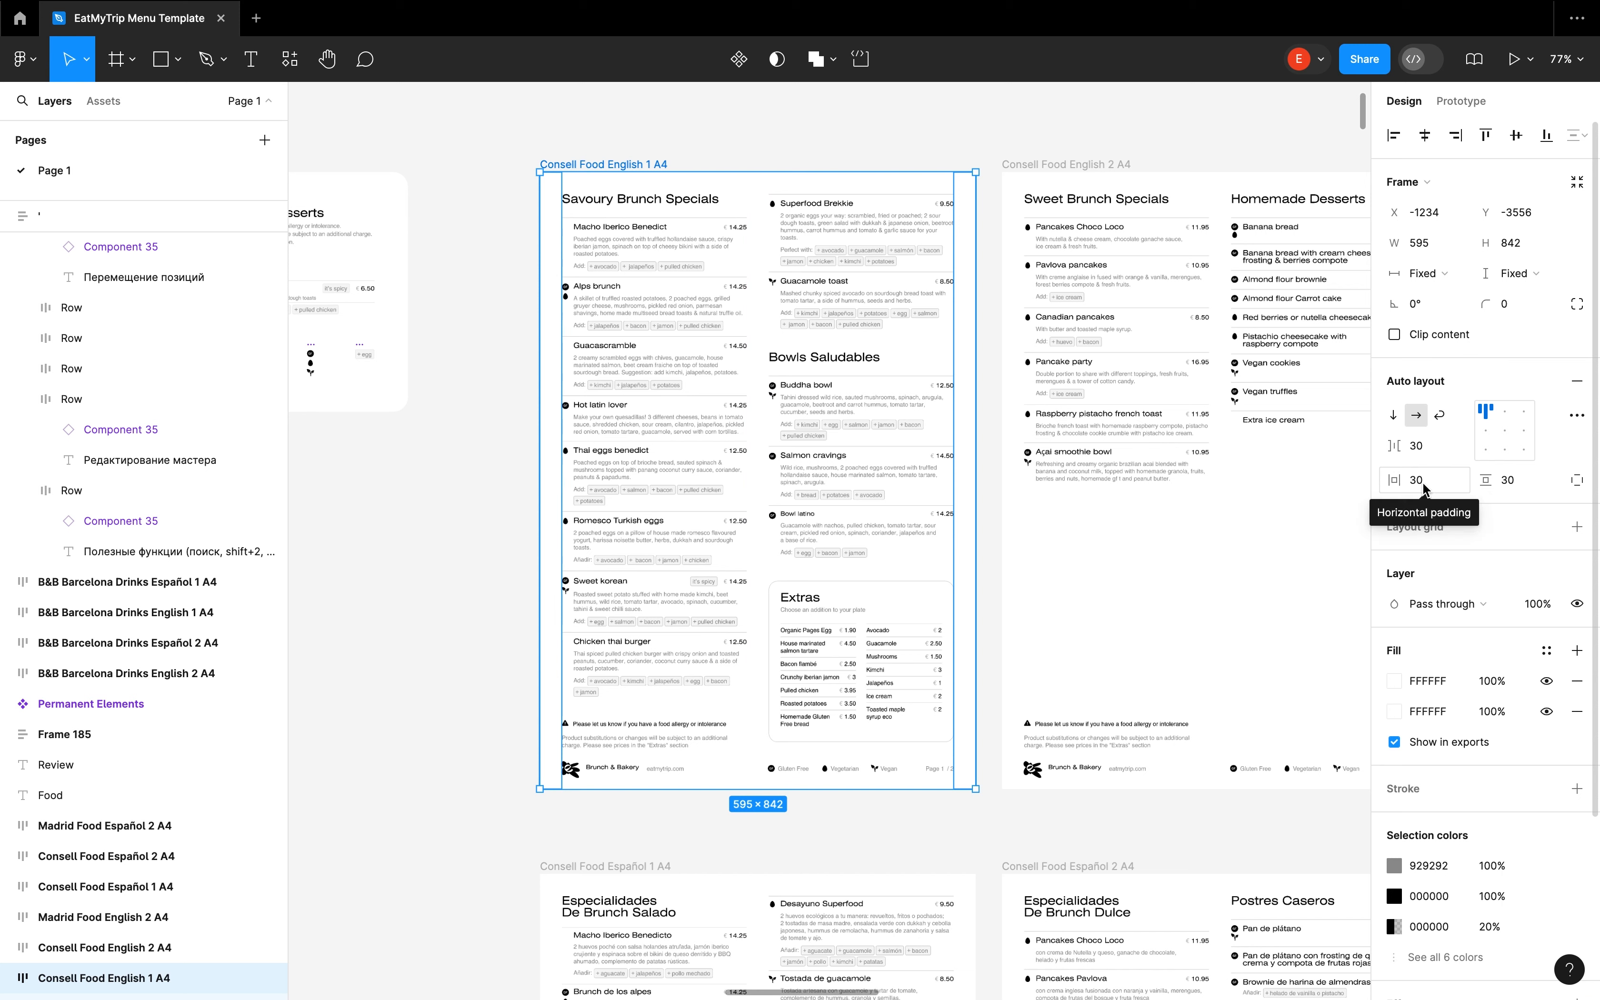
left_click(1508, 483)
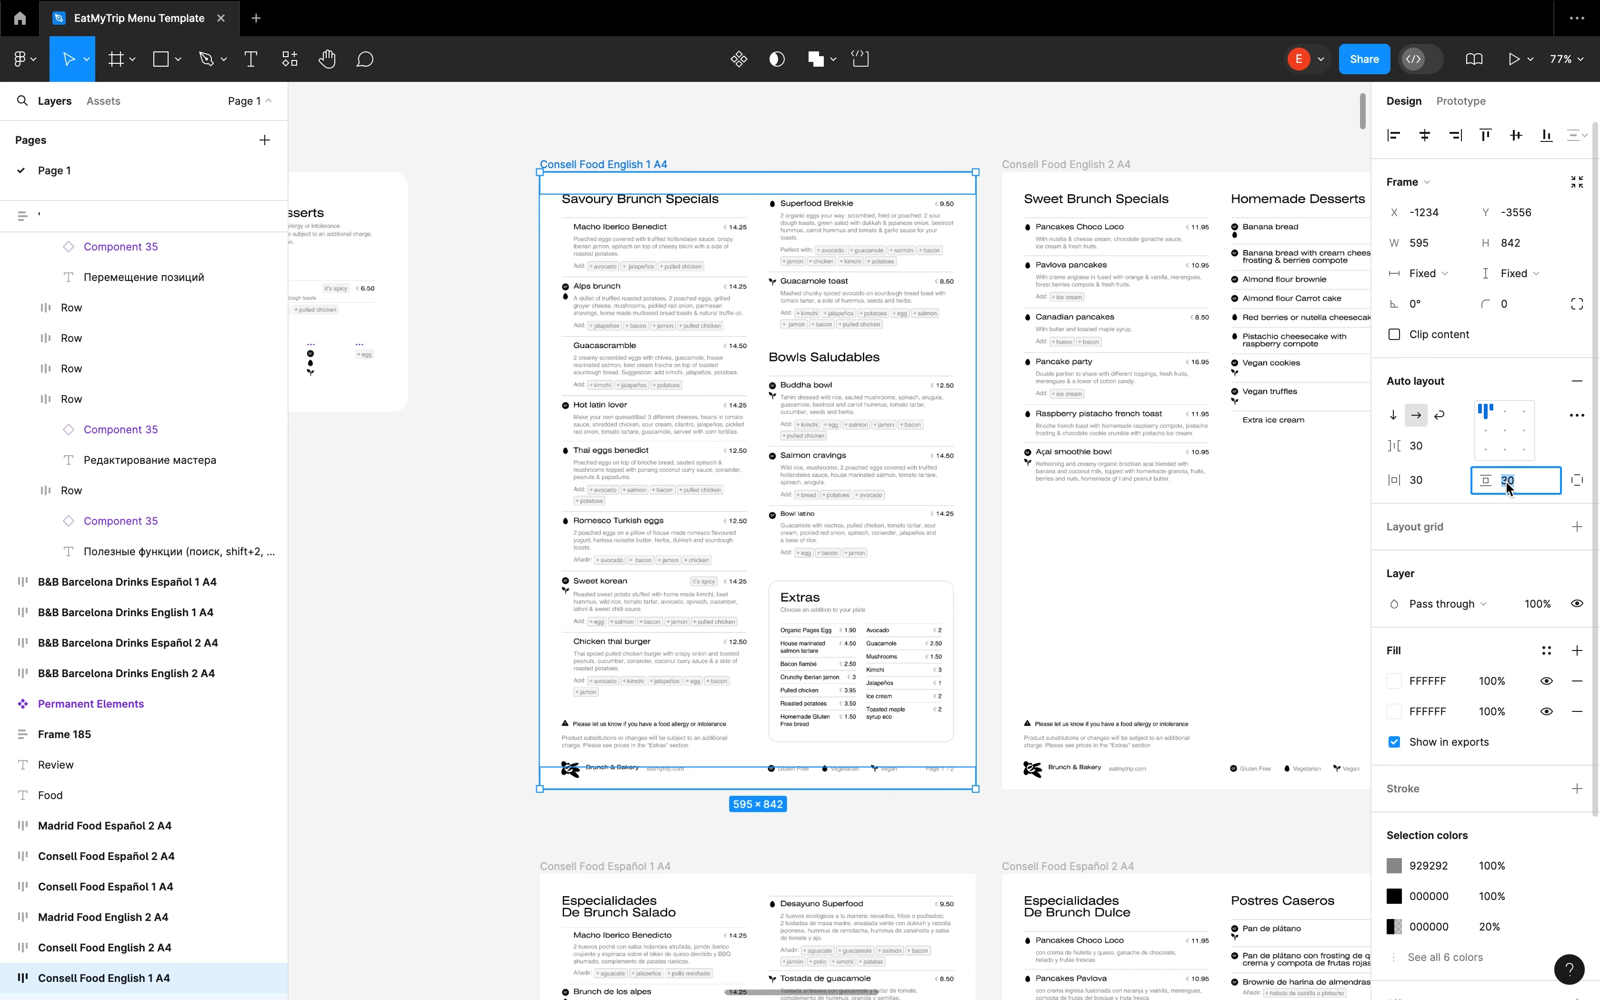
left_click(1418, 481)
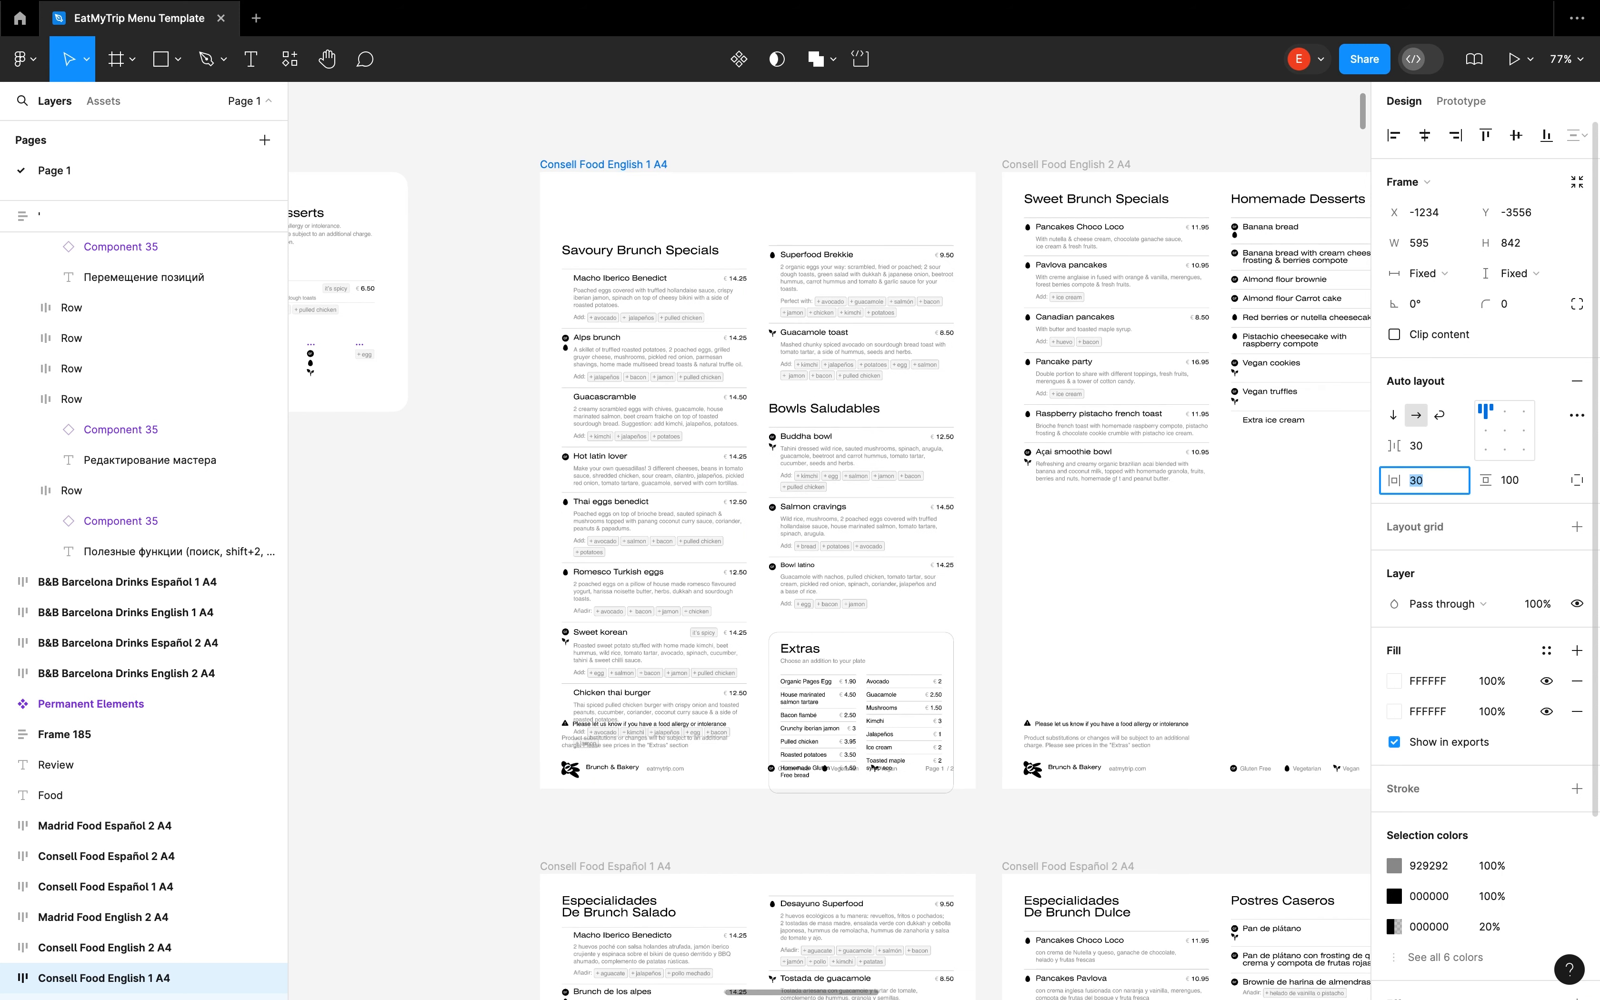
key("Return")
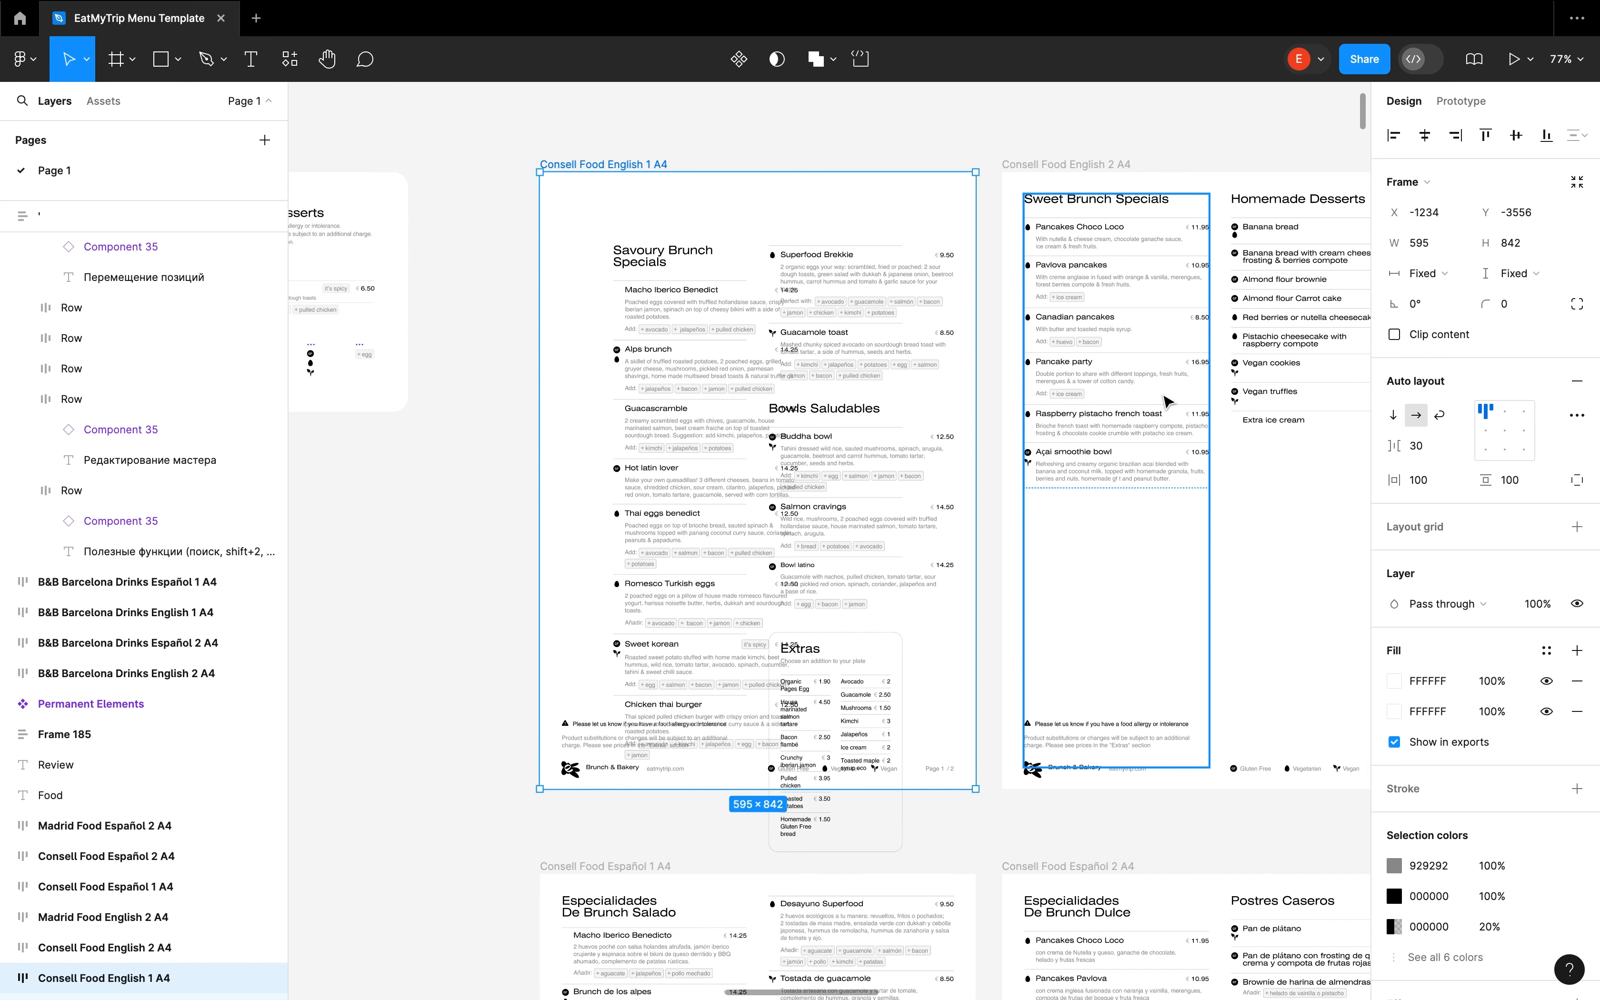
Select the headers and dishes nested in both columns of Consell Food English 1 A4, leaving out the Extras block
left_click(849, 410)
left_click(695, 378, "shift")
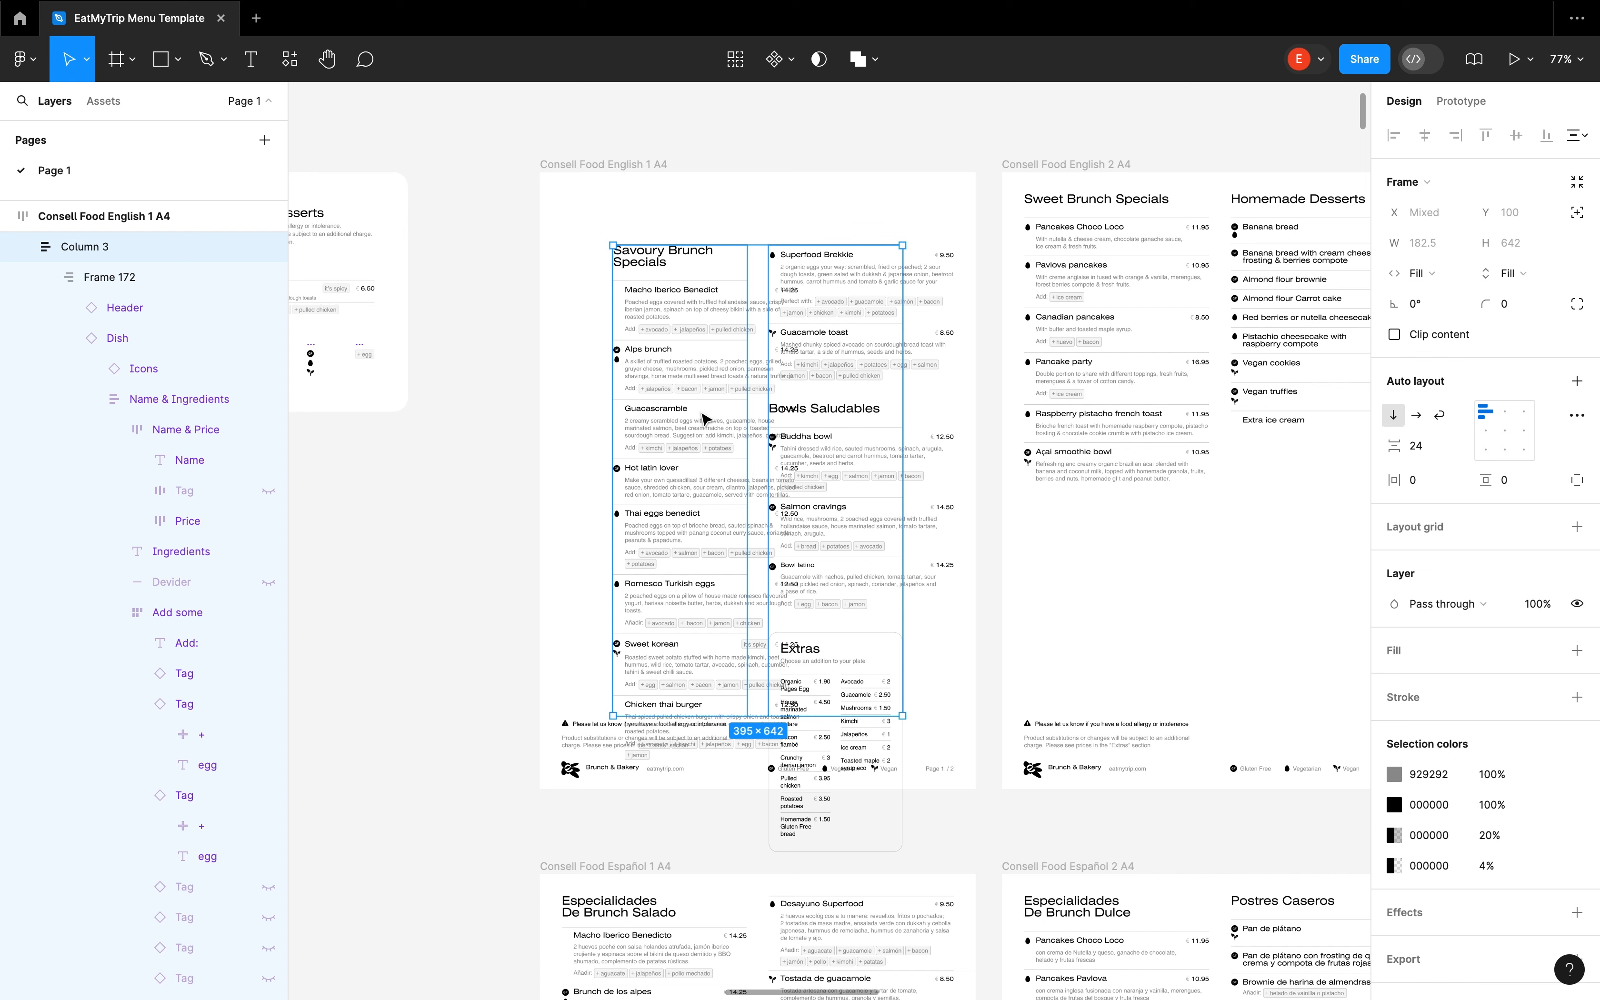
key("Return")
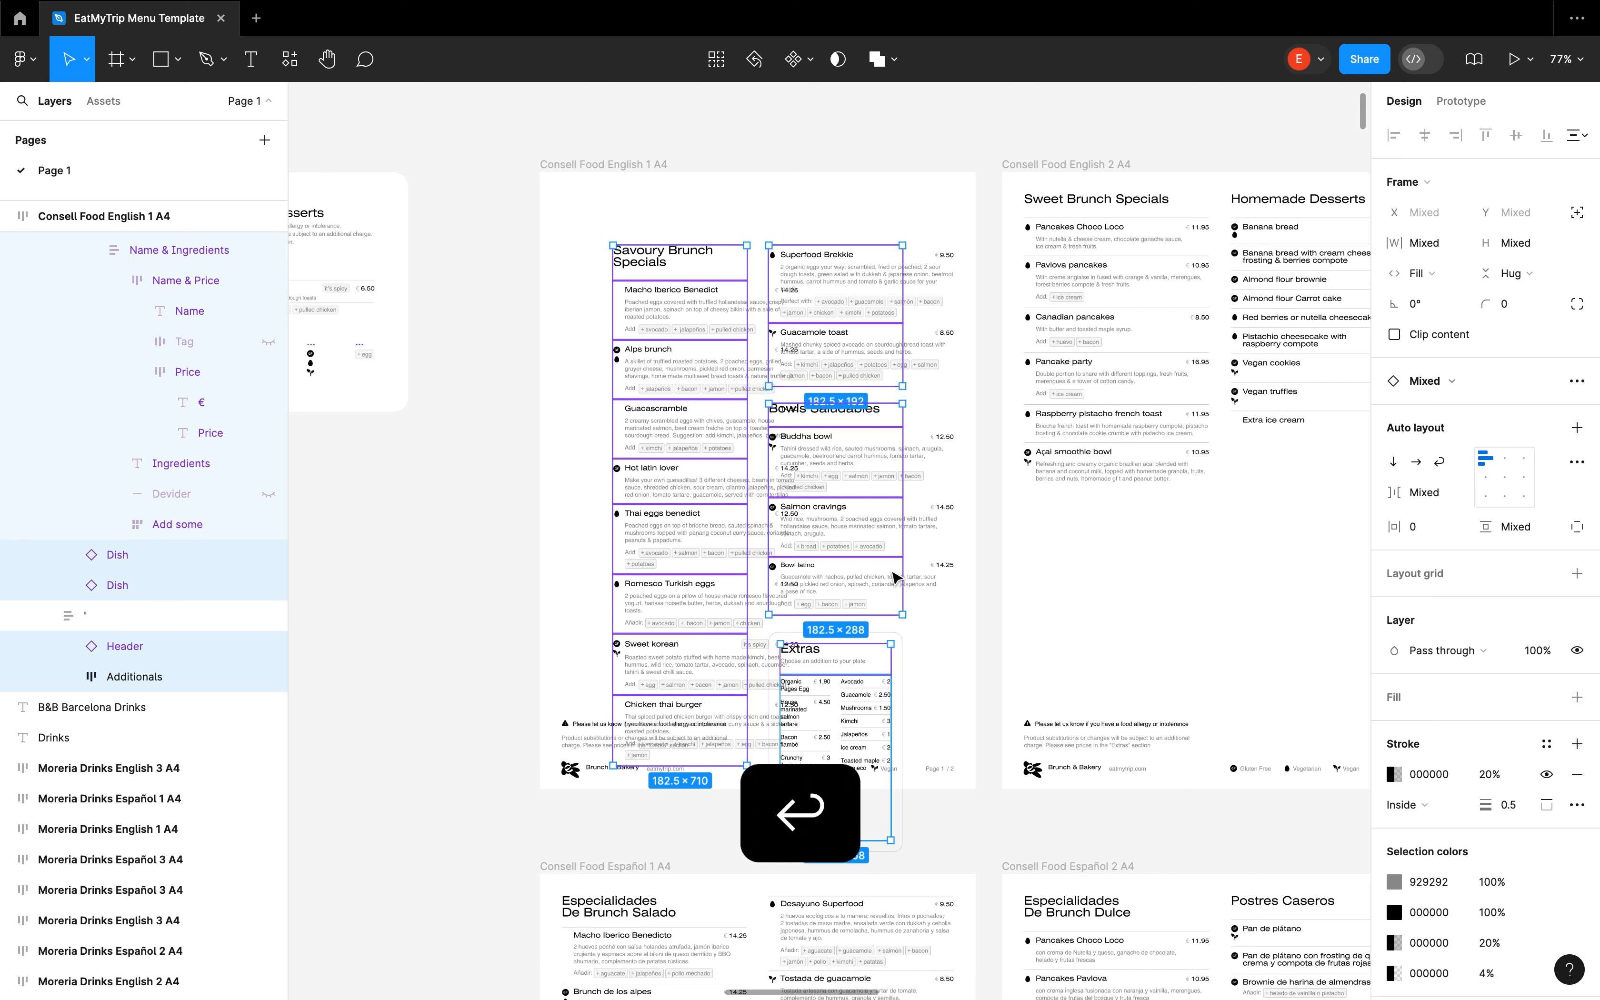
left_click(830, 666, "shift")
scroll(836, 705, "up", 5)
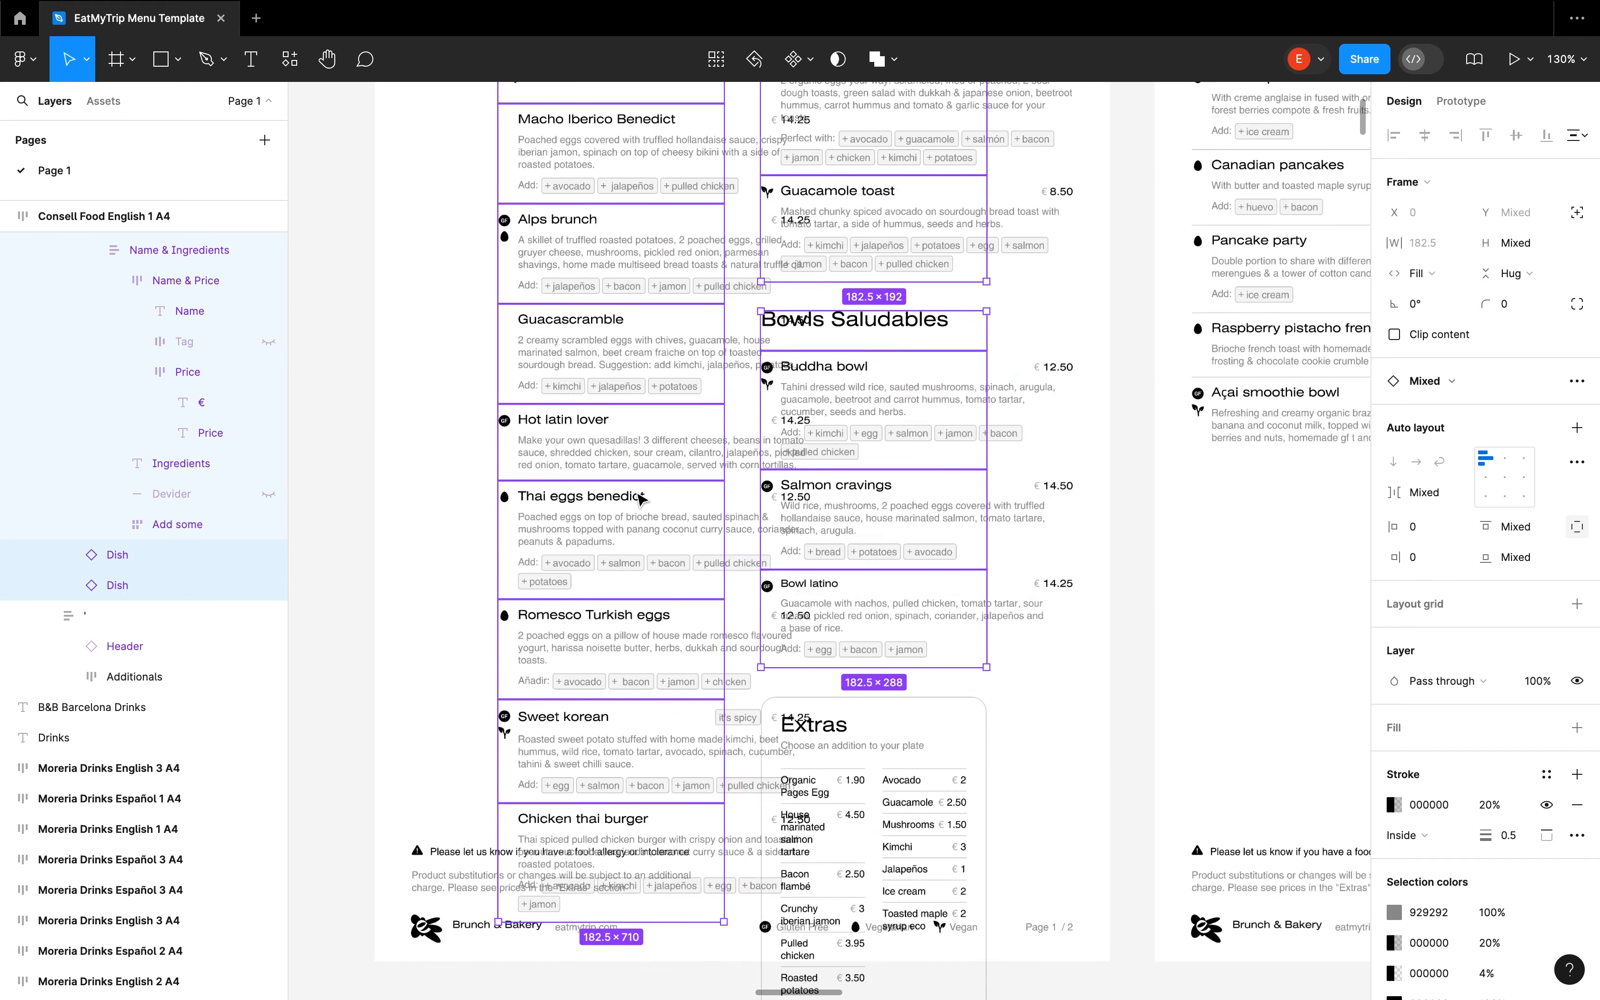
Set the width of the Name & Ingredients blocks from Macho Iberico Benedict to Sweet korean and throughout the second column to Fill container
left_click(612, 295)
left_click(609, 291, "shift")
double_click(608, 371, "shift")
double_click(608, 453, "shift")
double_click(608, 537, "shift")
double_click(608, 625, "shift")
double_click(605, 707, "shift")
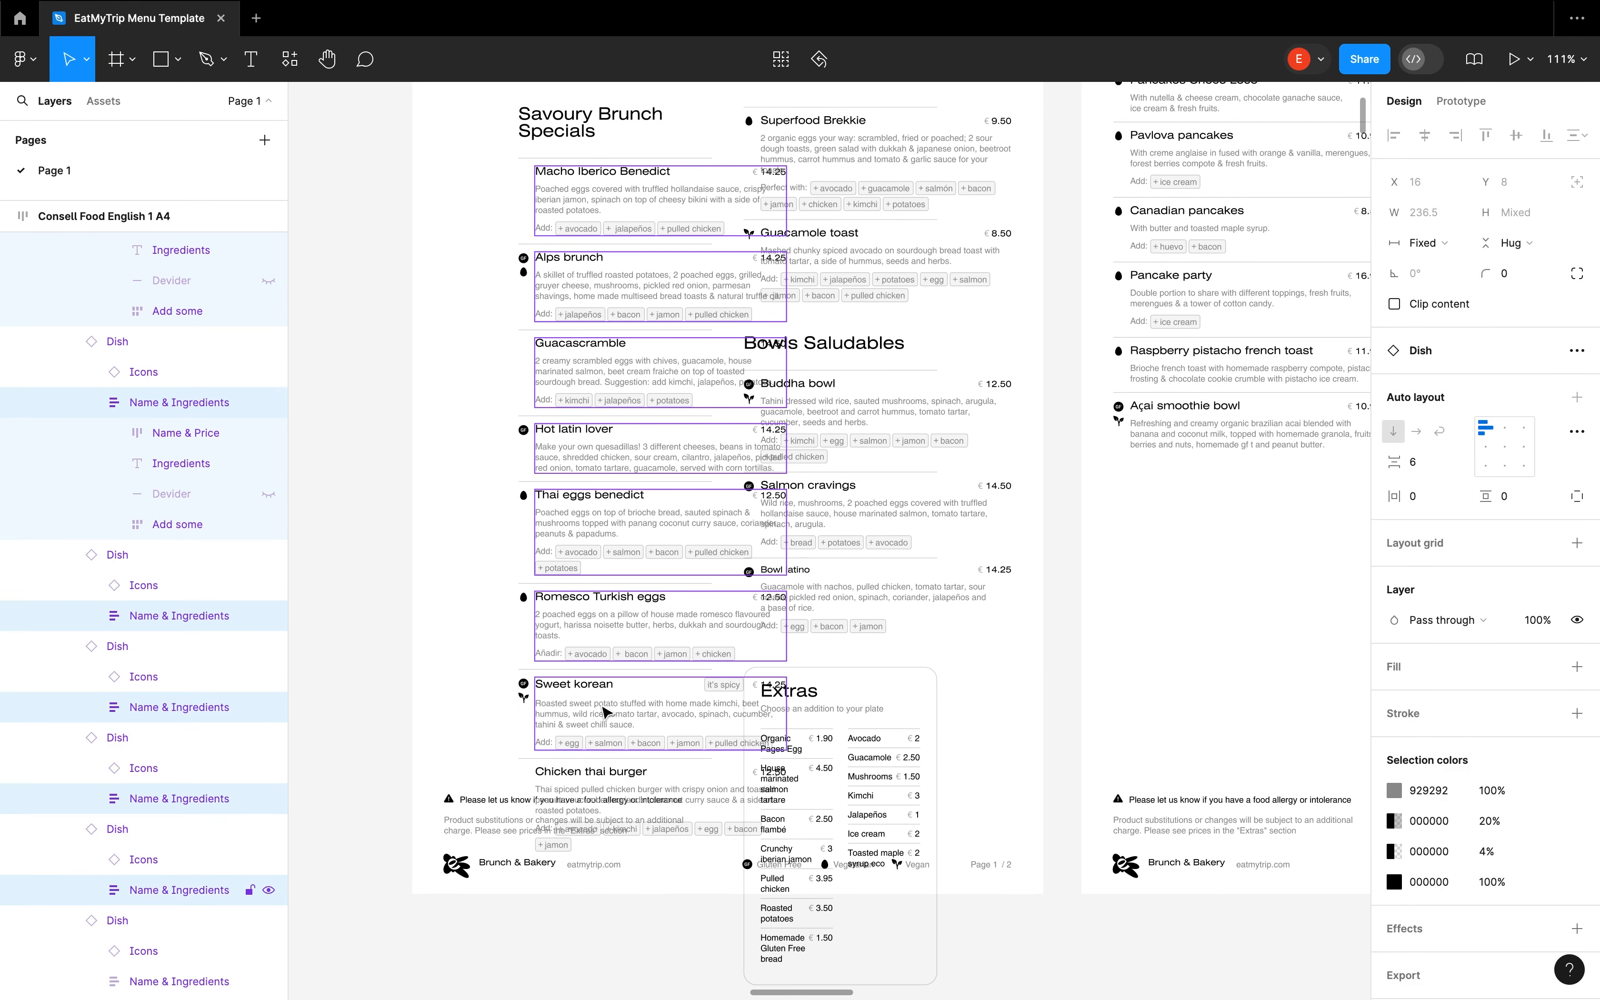
double_click(863, 597, "shift")
double_click(920, 134, "shift")
left_click(922, 126, "shift")
double_click(939, 192, "shift")
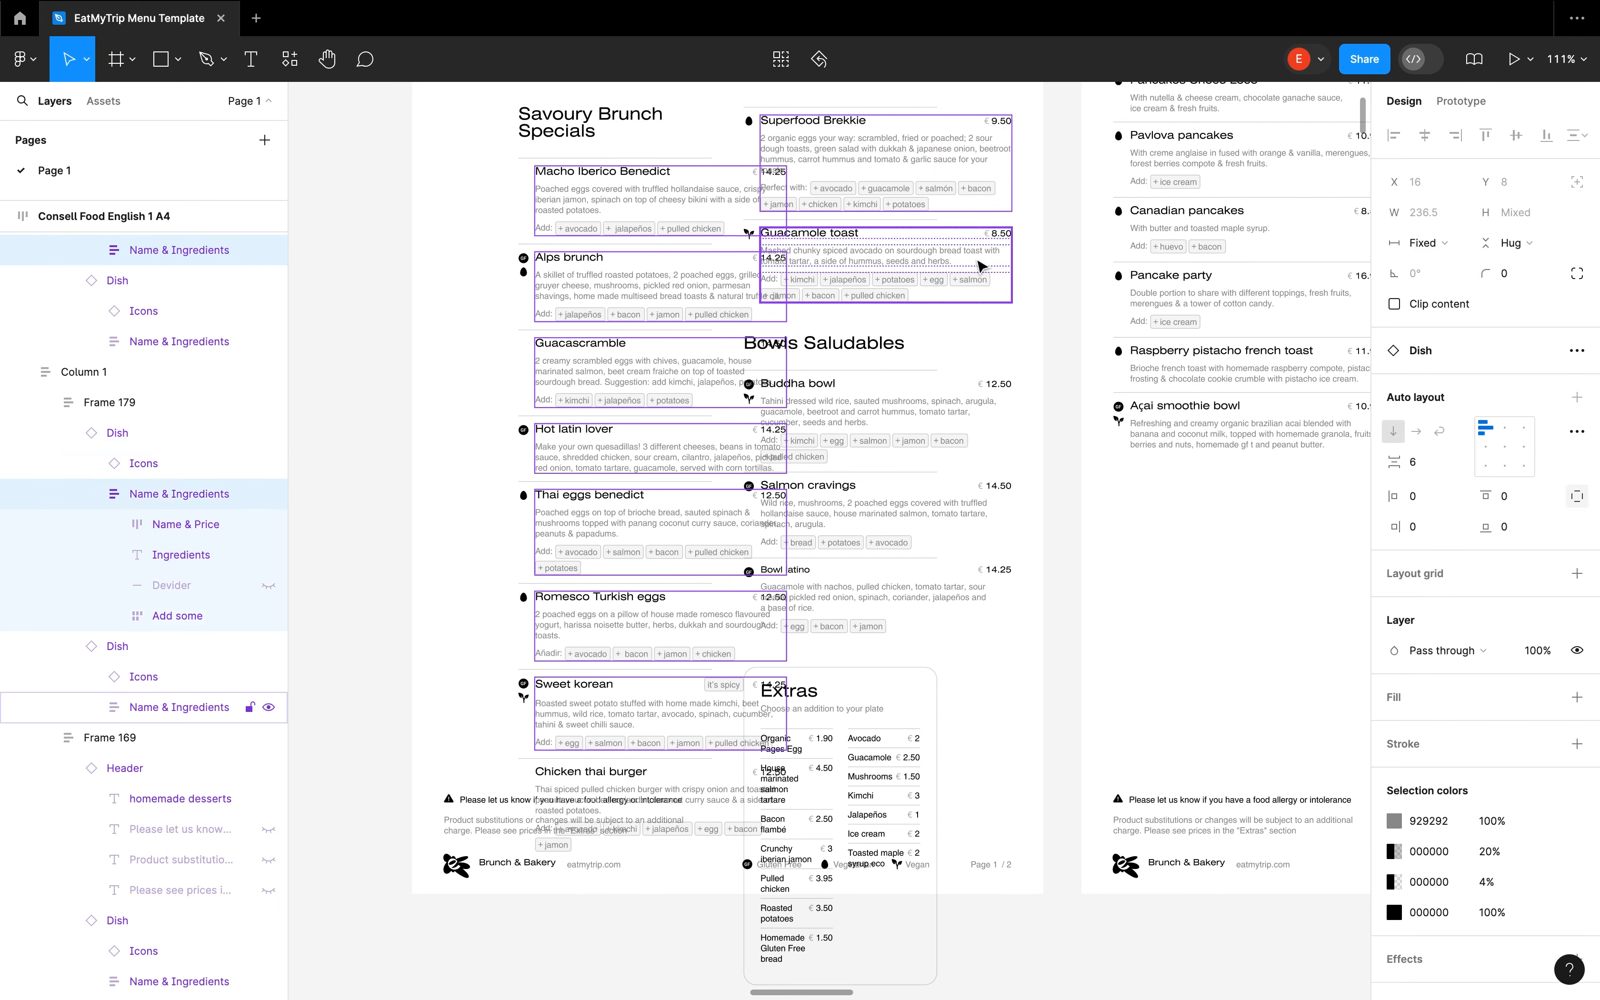
left_click(980, 262, "shift")
left_click(972, 423, "shift")
left_click(971, 525, "shift")
left_click(967, 604, "shift")
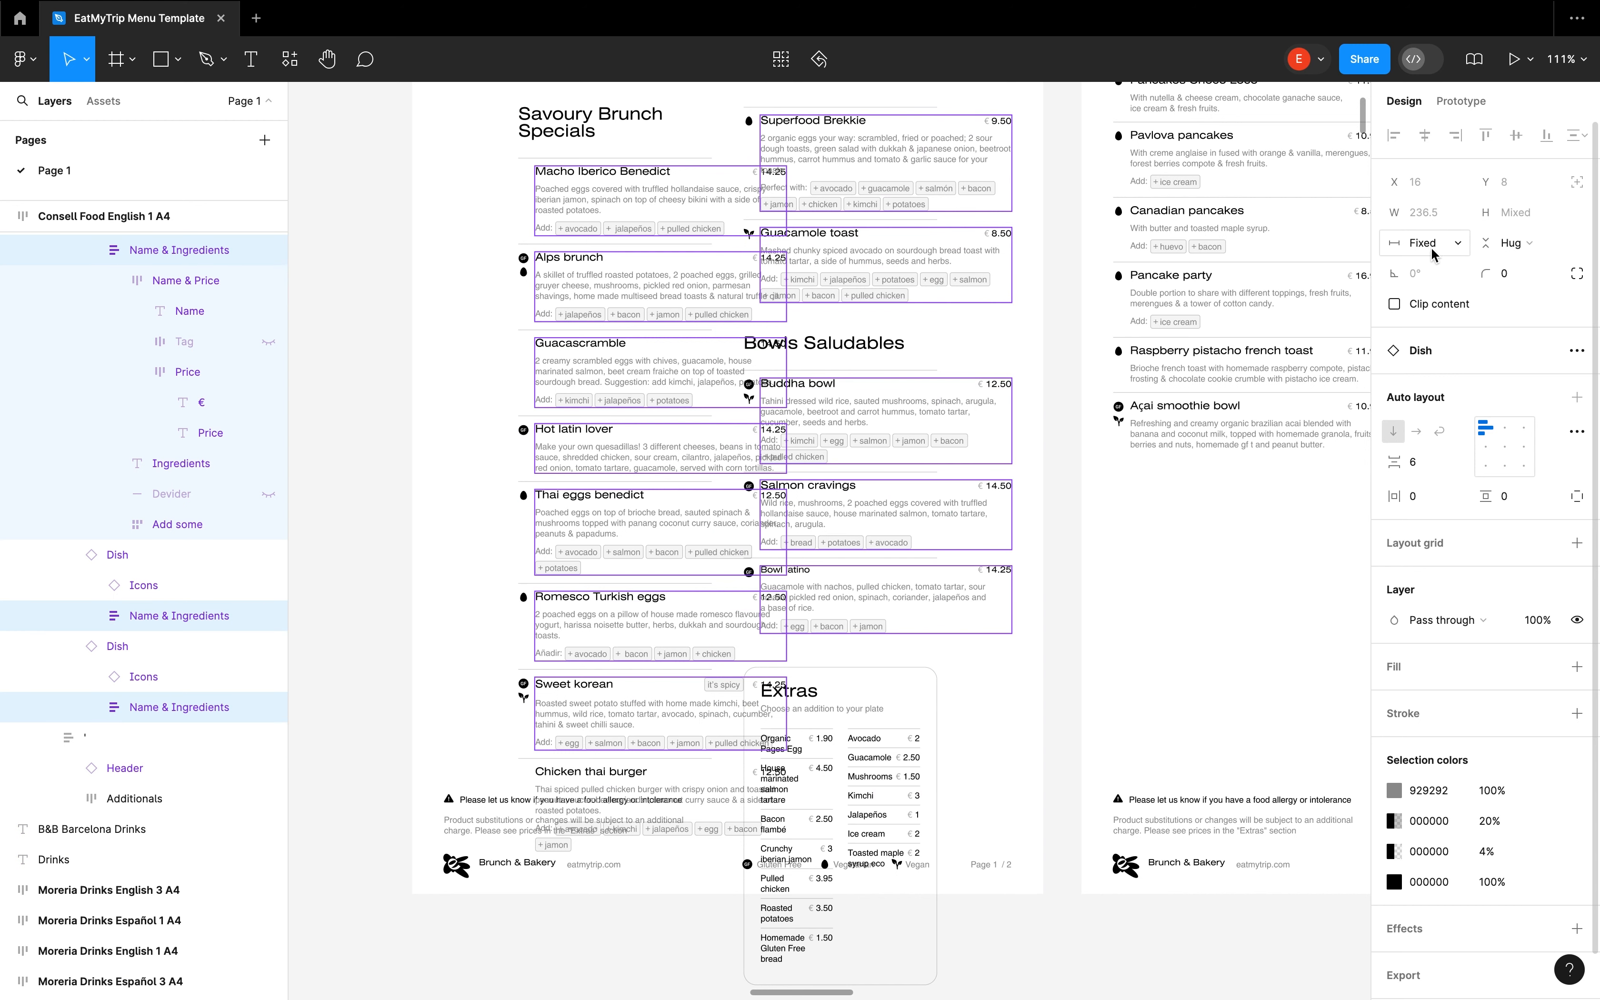
left_click(1432, 249)
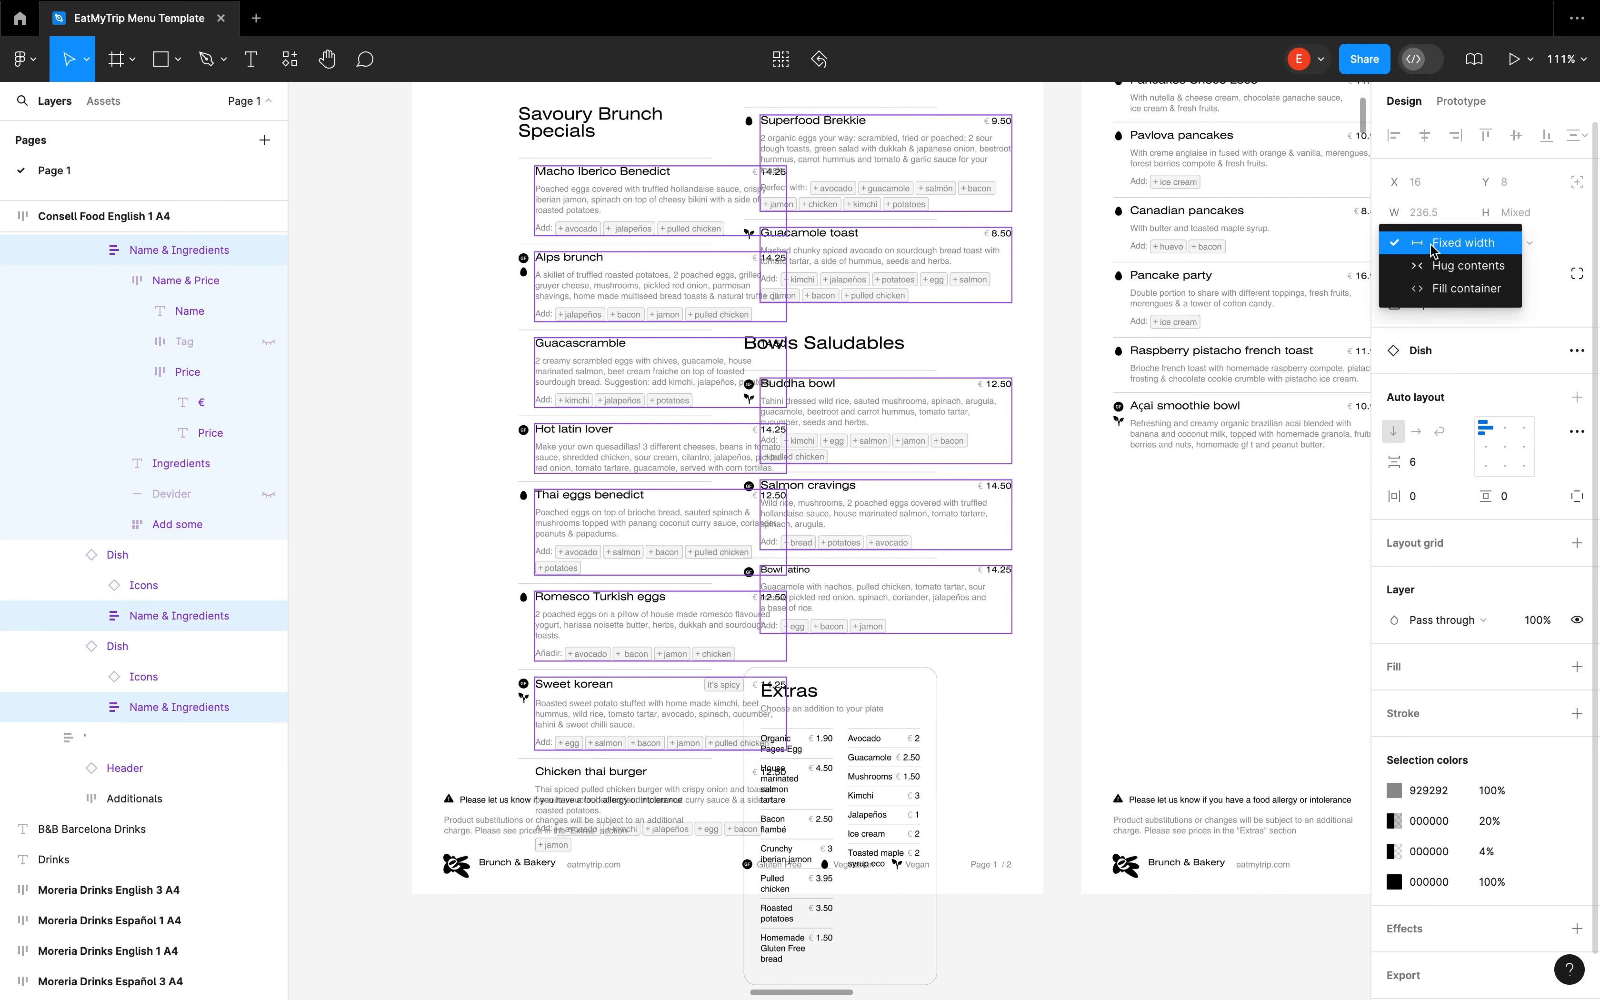
left_click(1443, 296)
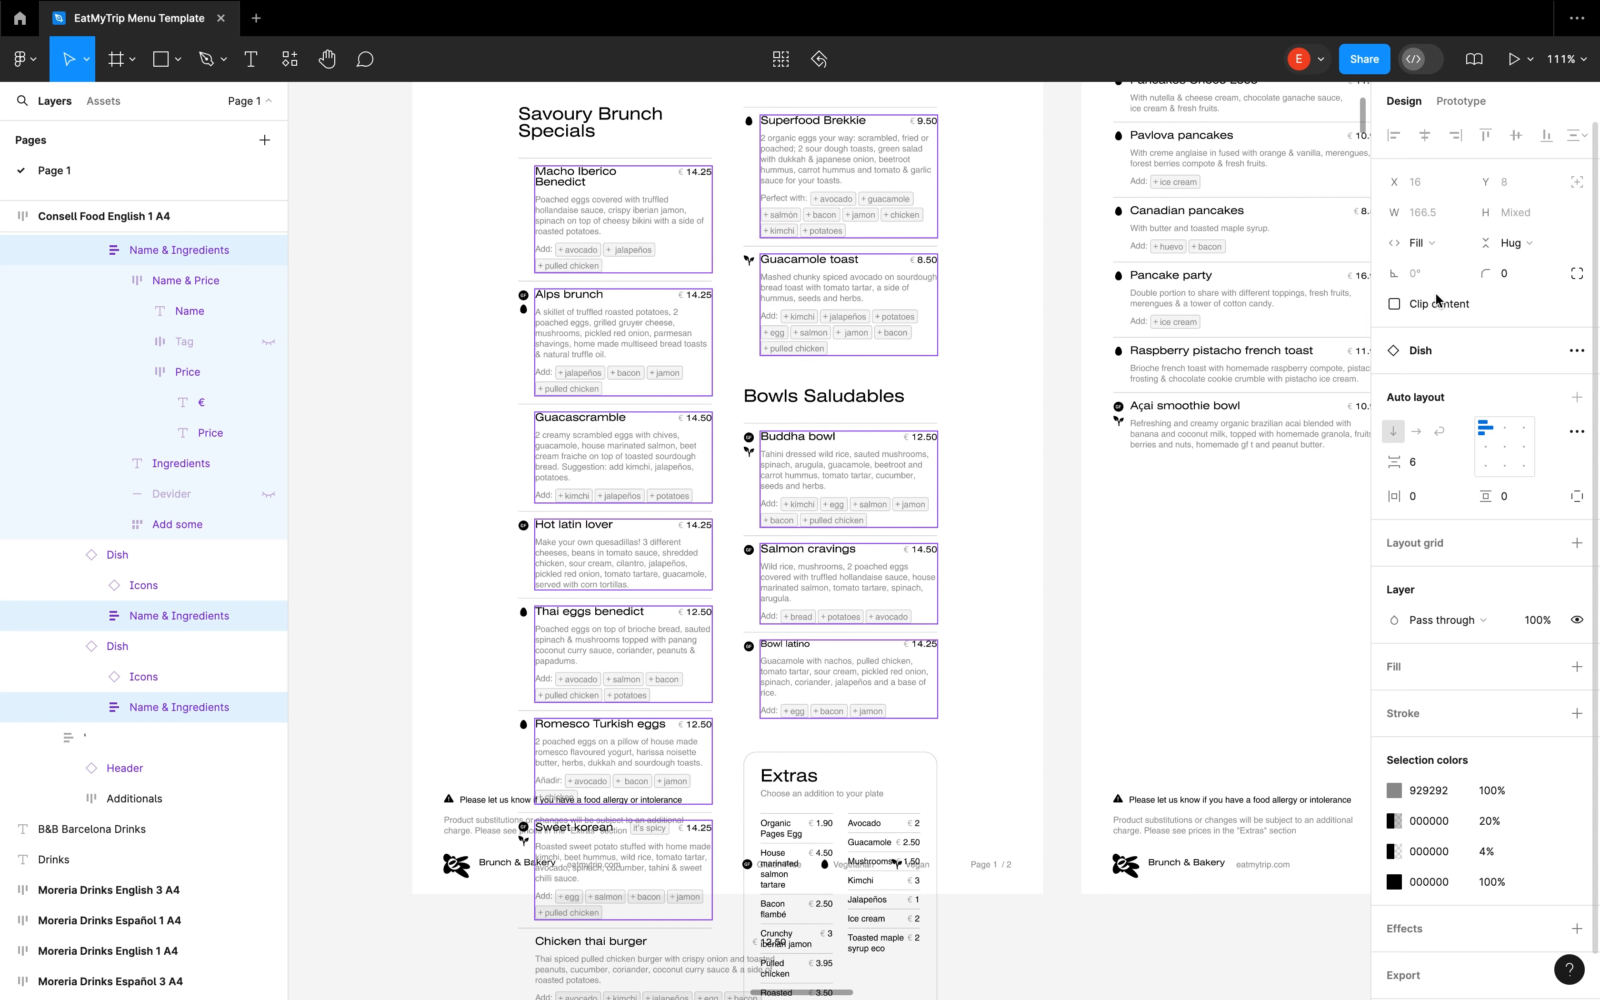
scroll(962, 440, "up", 3)
scroll(962, 440, "left", 2)
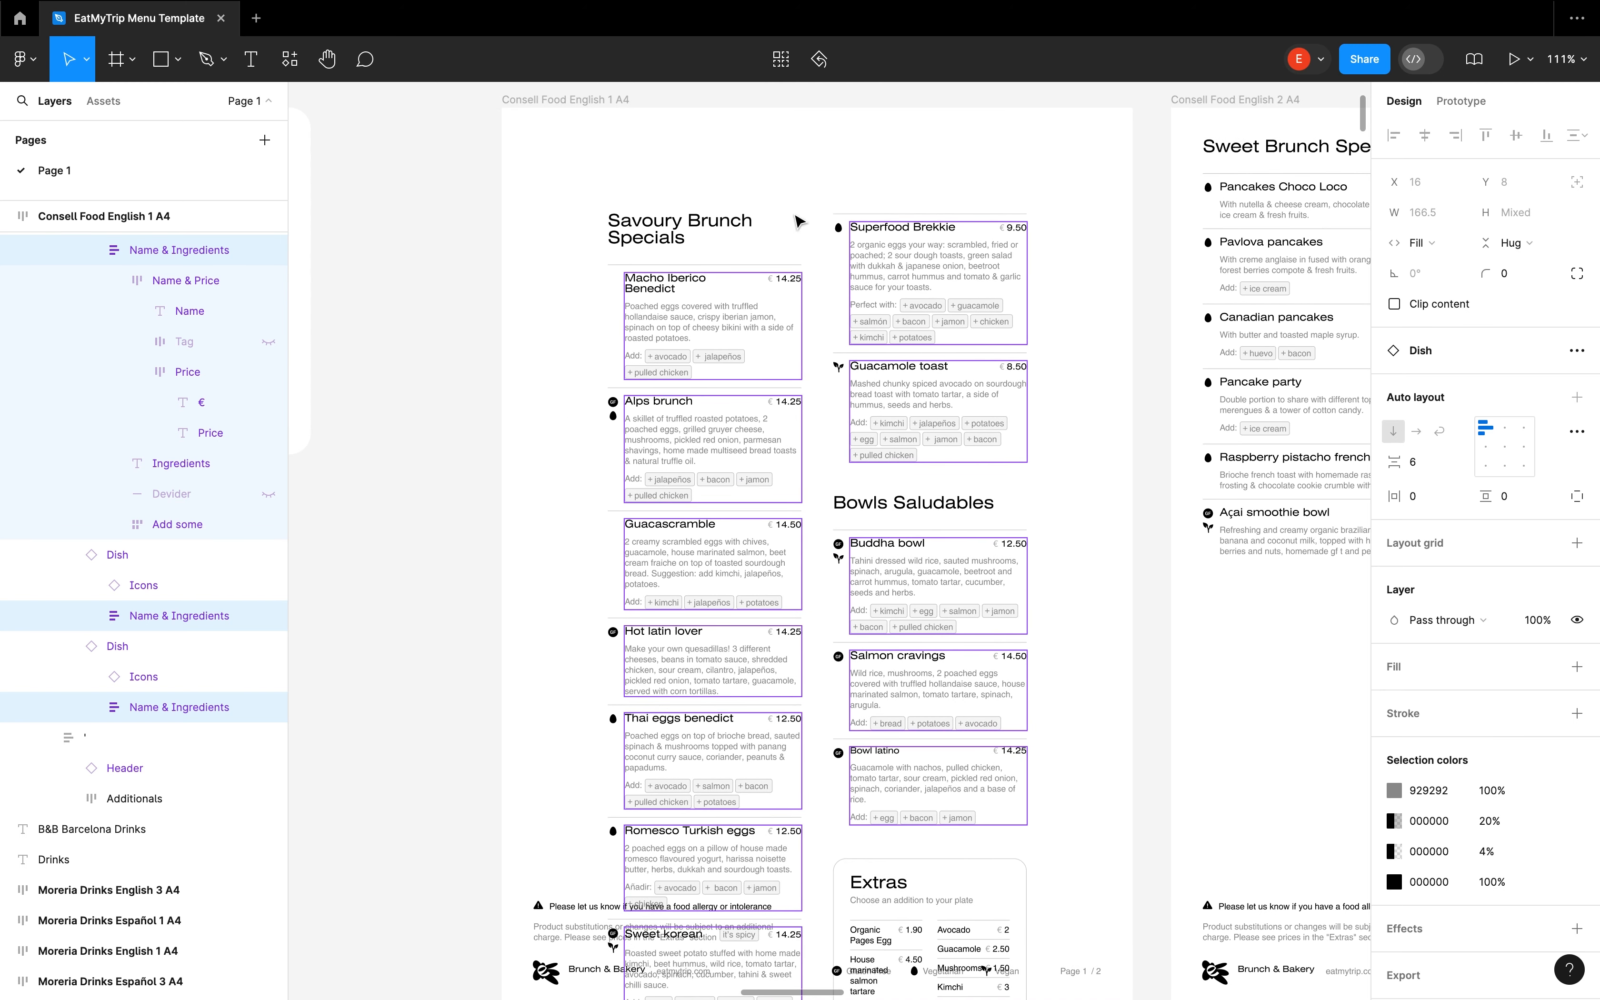
left_click(413, 306)
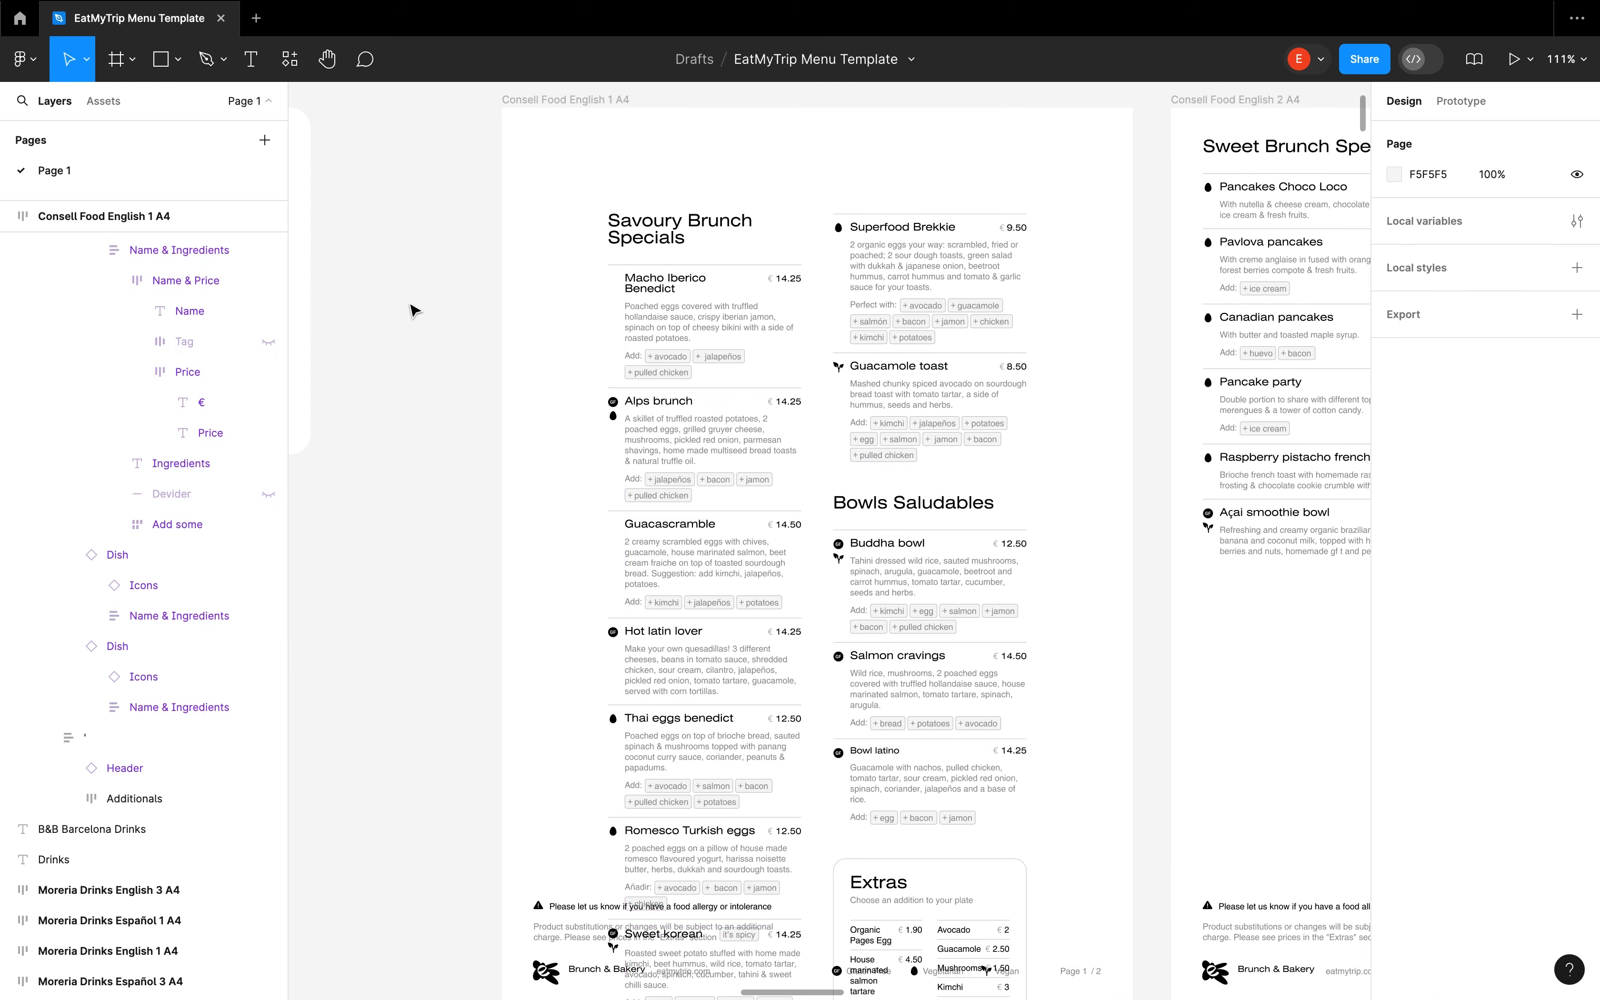
Revert the padding and dish-width changes on the Consell Food English 1 A4 frame
left_click(573, 102)
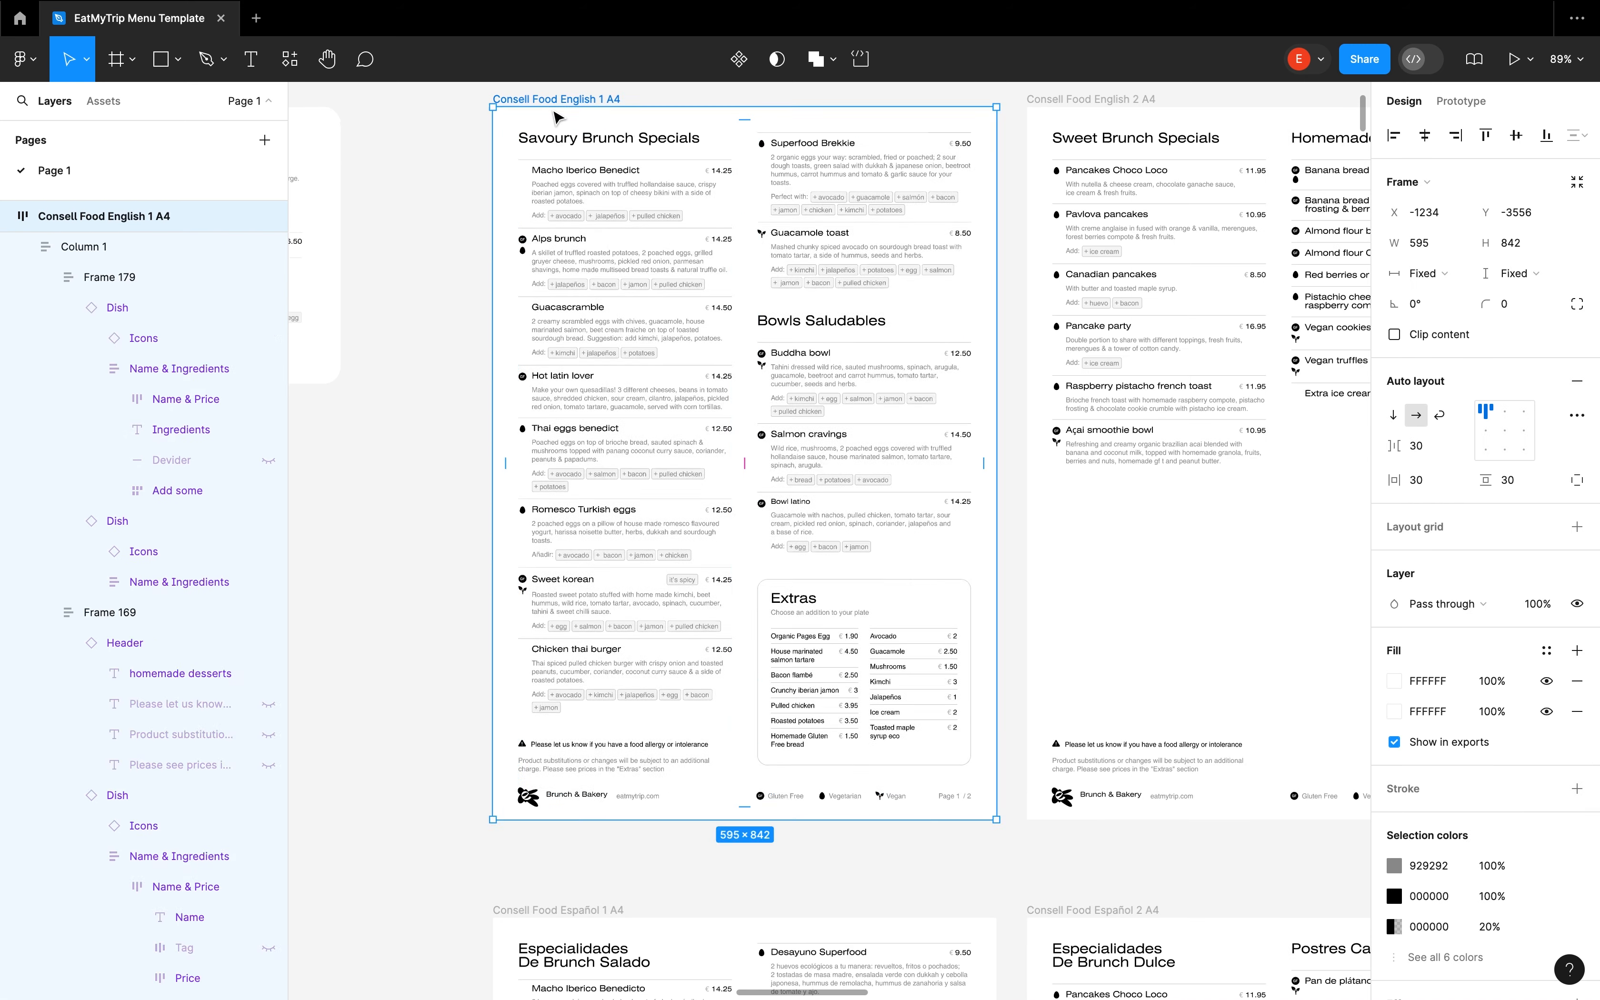
key("Escape")
left_click(541, 101)
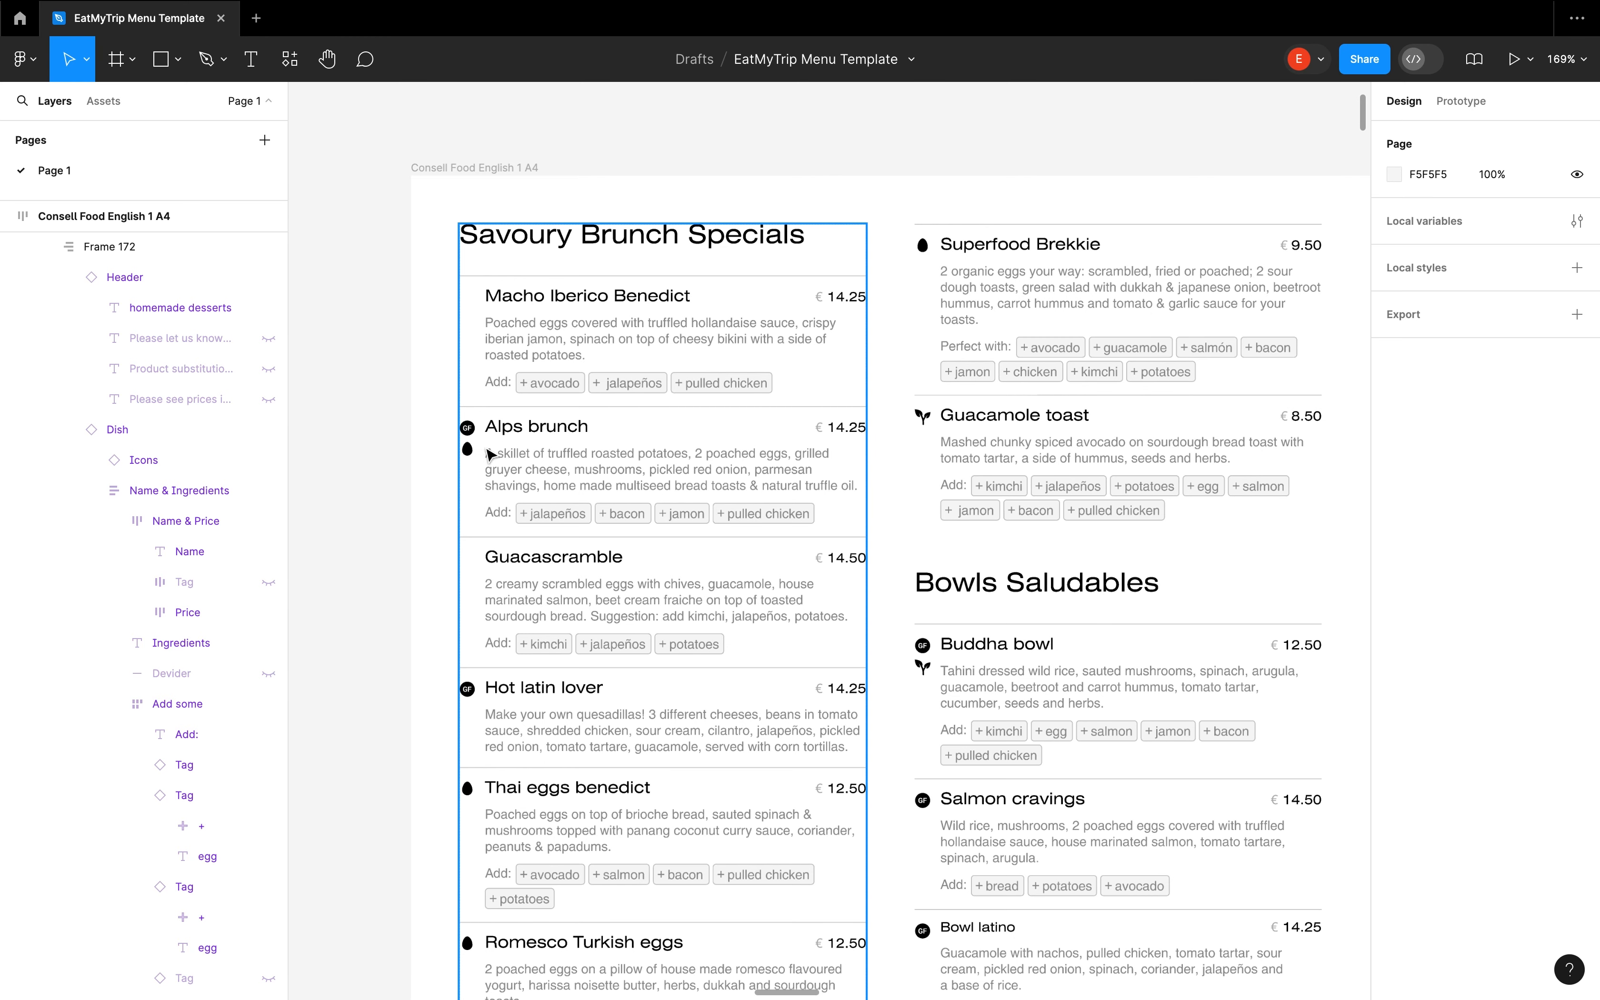
Move the Alps brunch dish two positions down, below Hot latin lover, and back up to its original place
left_click(535, 479)
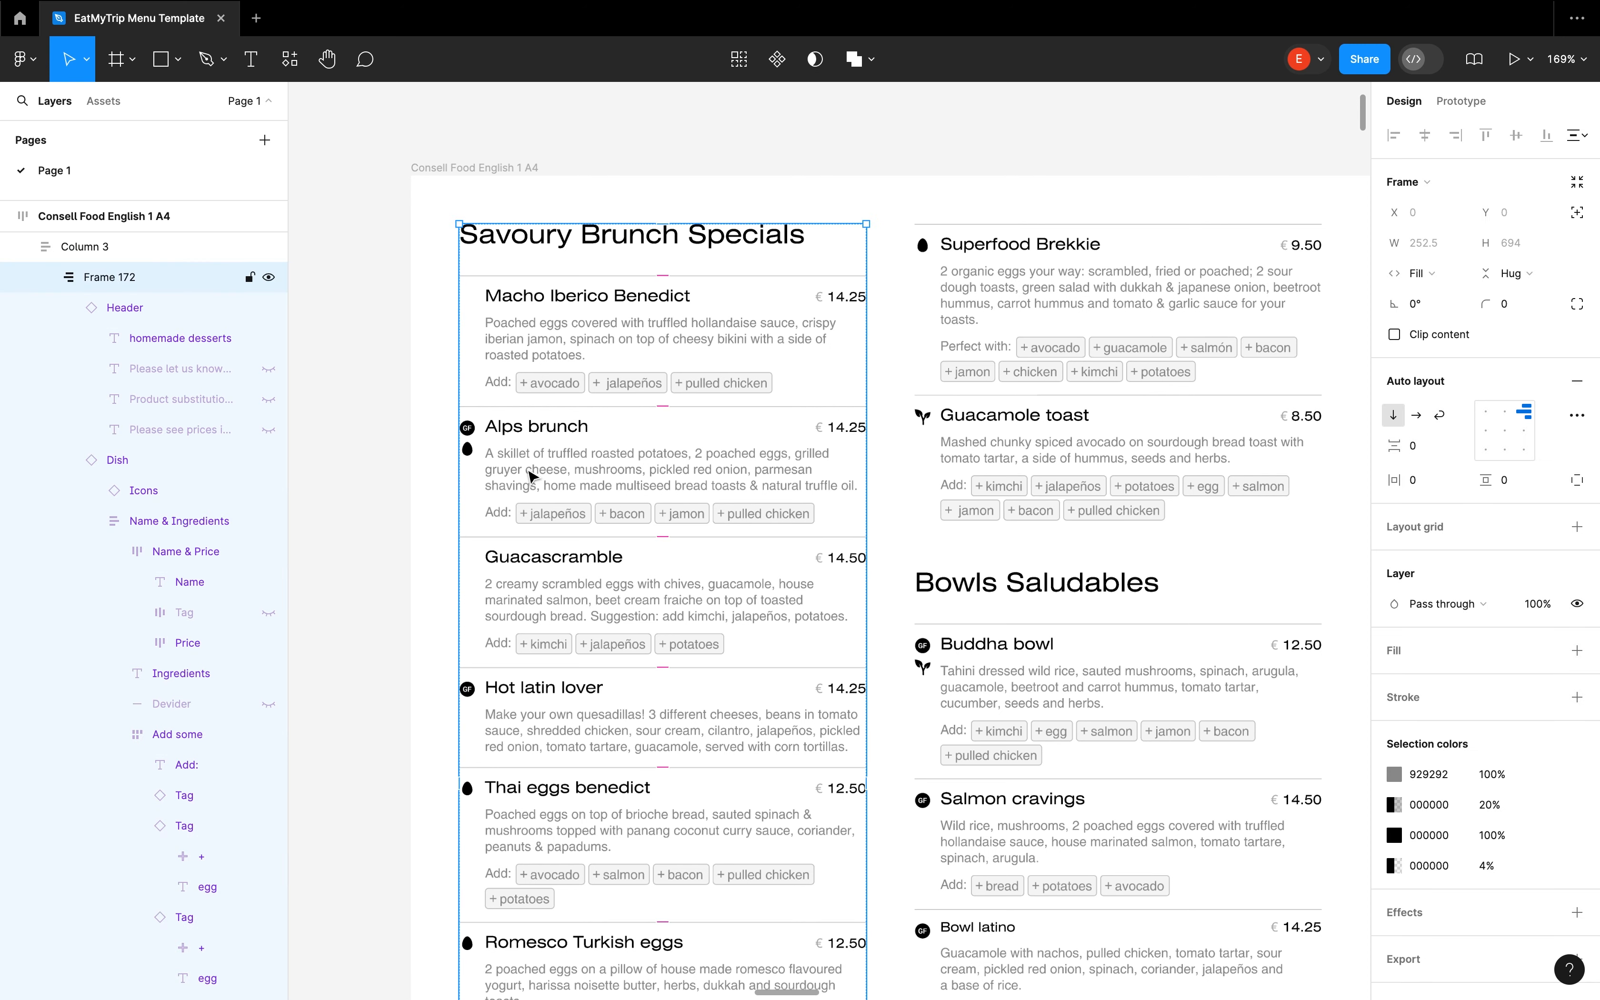
left_click(532, 475)
mouse_move(541, 484)
left_mouse_down()
mouse_move(539, 358)
mouse_move(539, 455)
mouse_move(511, 497)
mouse_move(500, 596)
mouse_move(517, 619)
mouse_move(513, 701)
mouse_move(536, 737)
mouse_move(523, 488)
left_mouse_up()
key("Down")
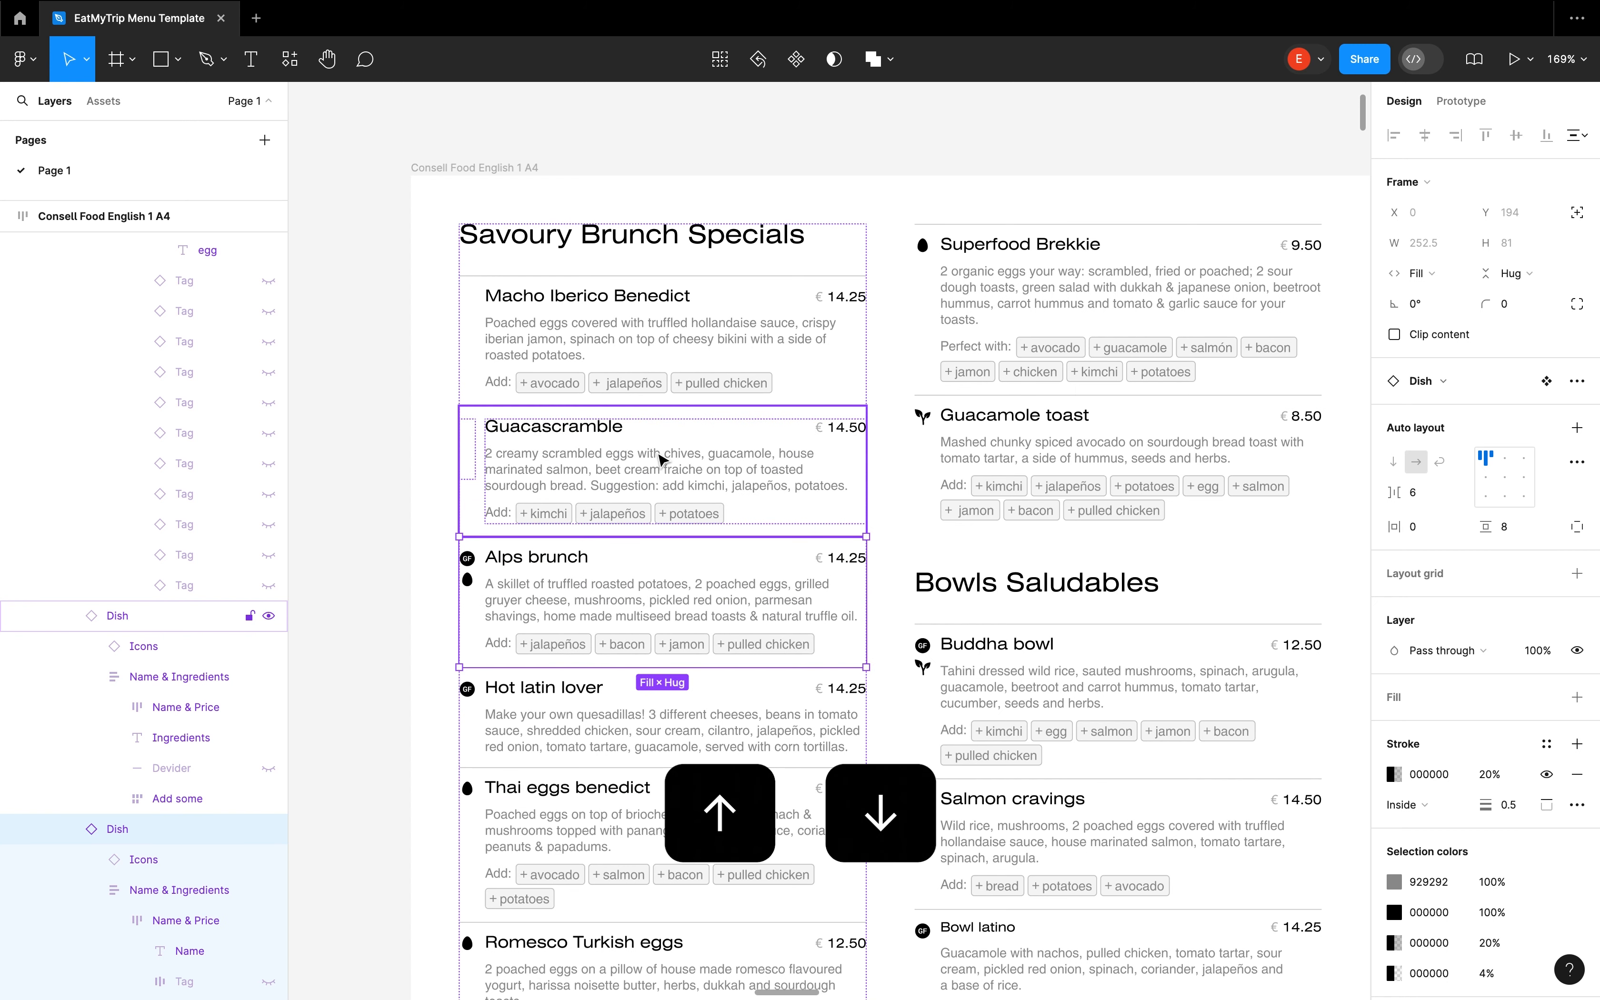
key("Down")
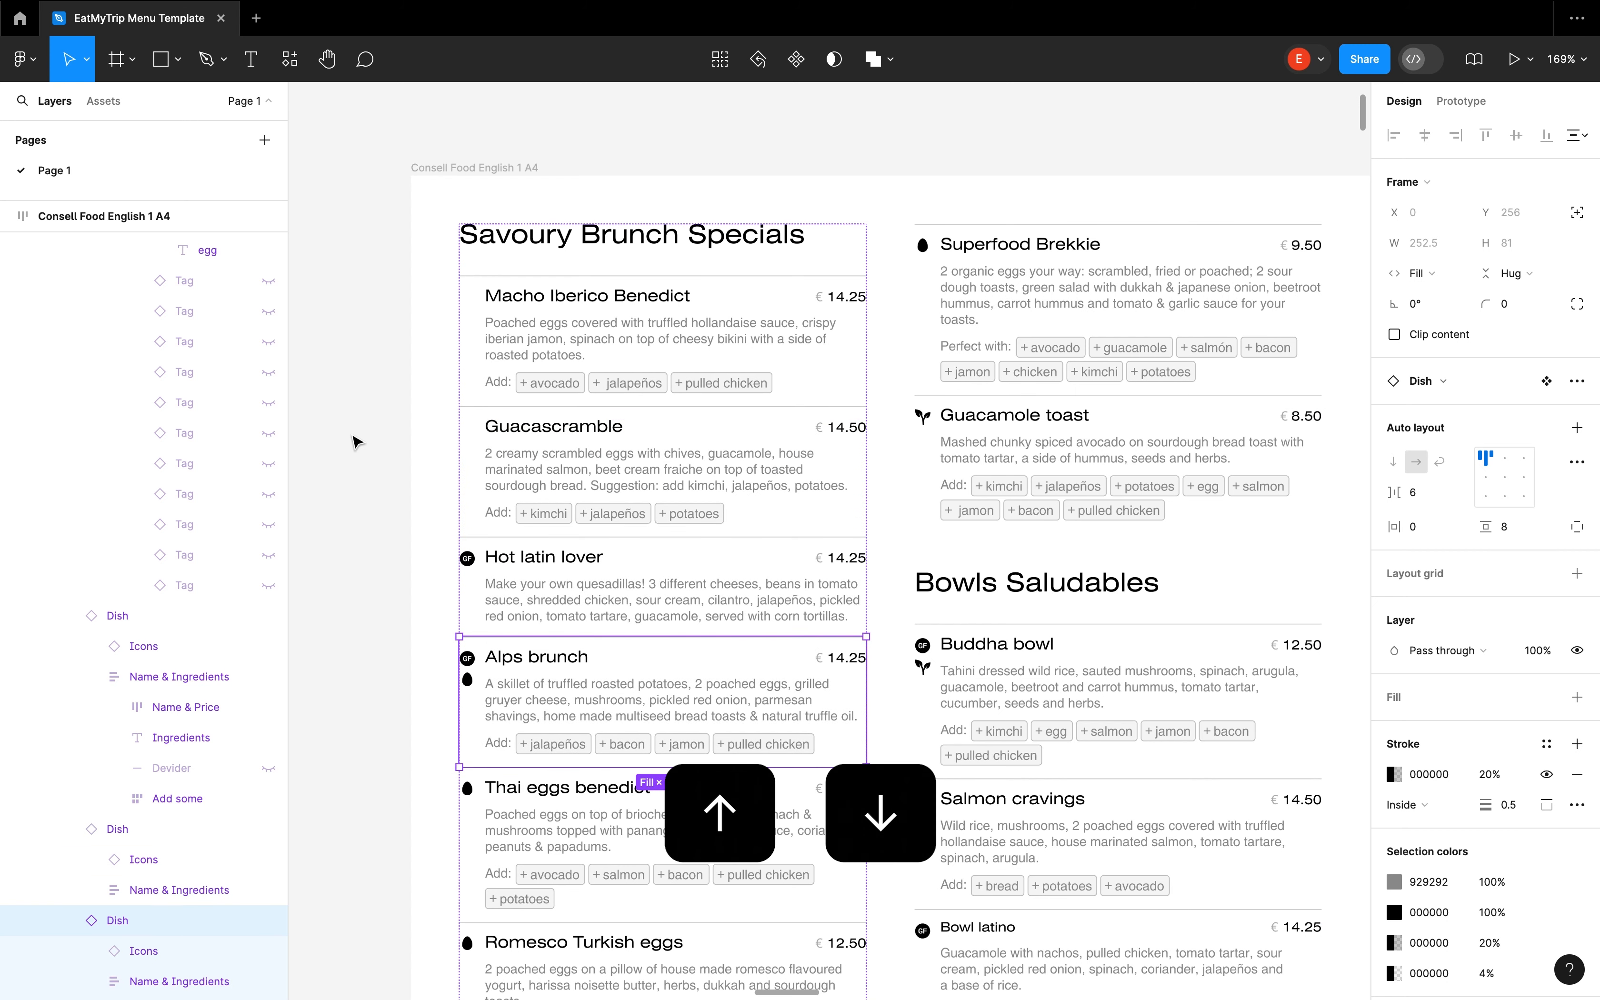
key("Up")
key("Up")
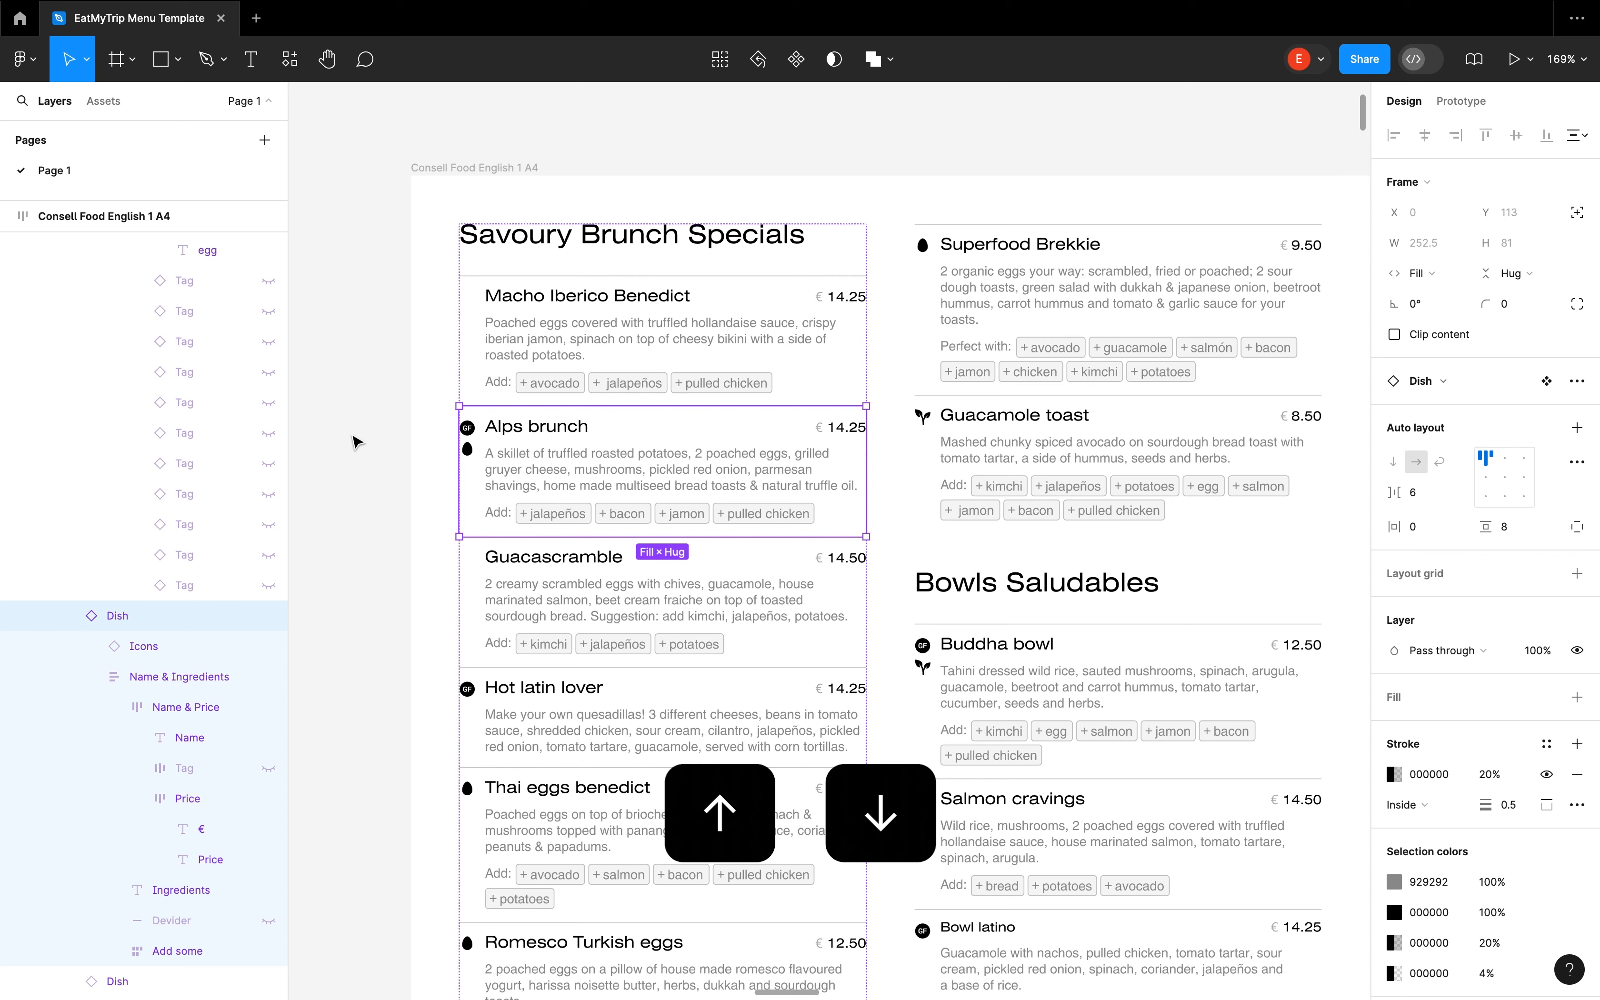
Move the Bowls Saludables section to the top of its column and from there down below the Extras block
scroll(353, 436, "down", 5)
scroll(353, 437, "down", 2)
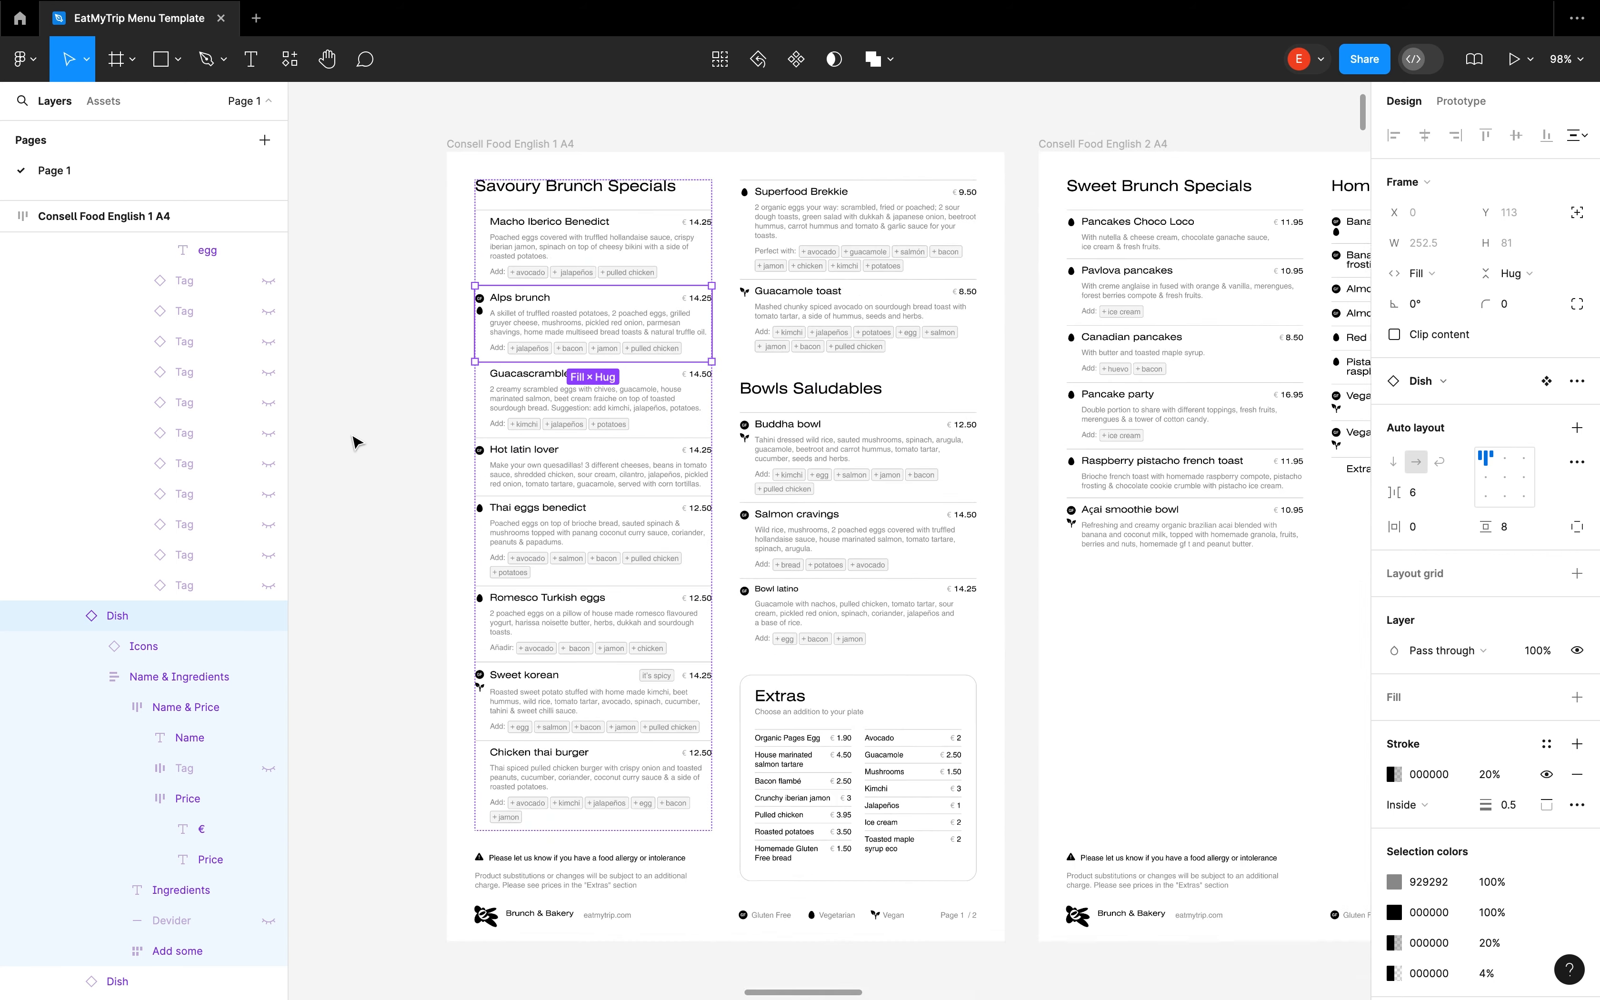
scroll(789, 474, "down", 2)
scroll(790, 473, "up", 1)
left_click(884, 395)
left_click_drag(887, 400, 967, 252)
key("Up")
key("Down")
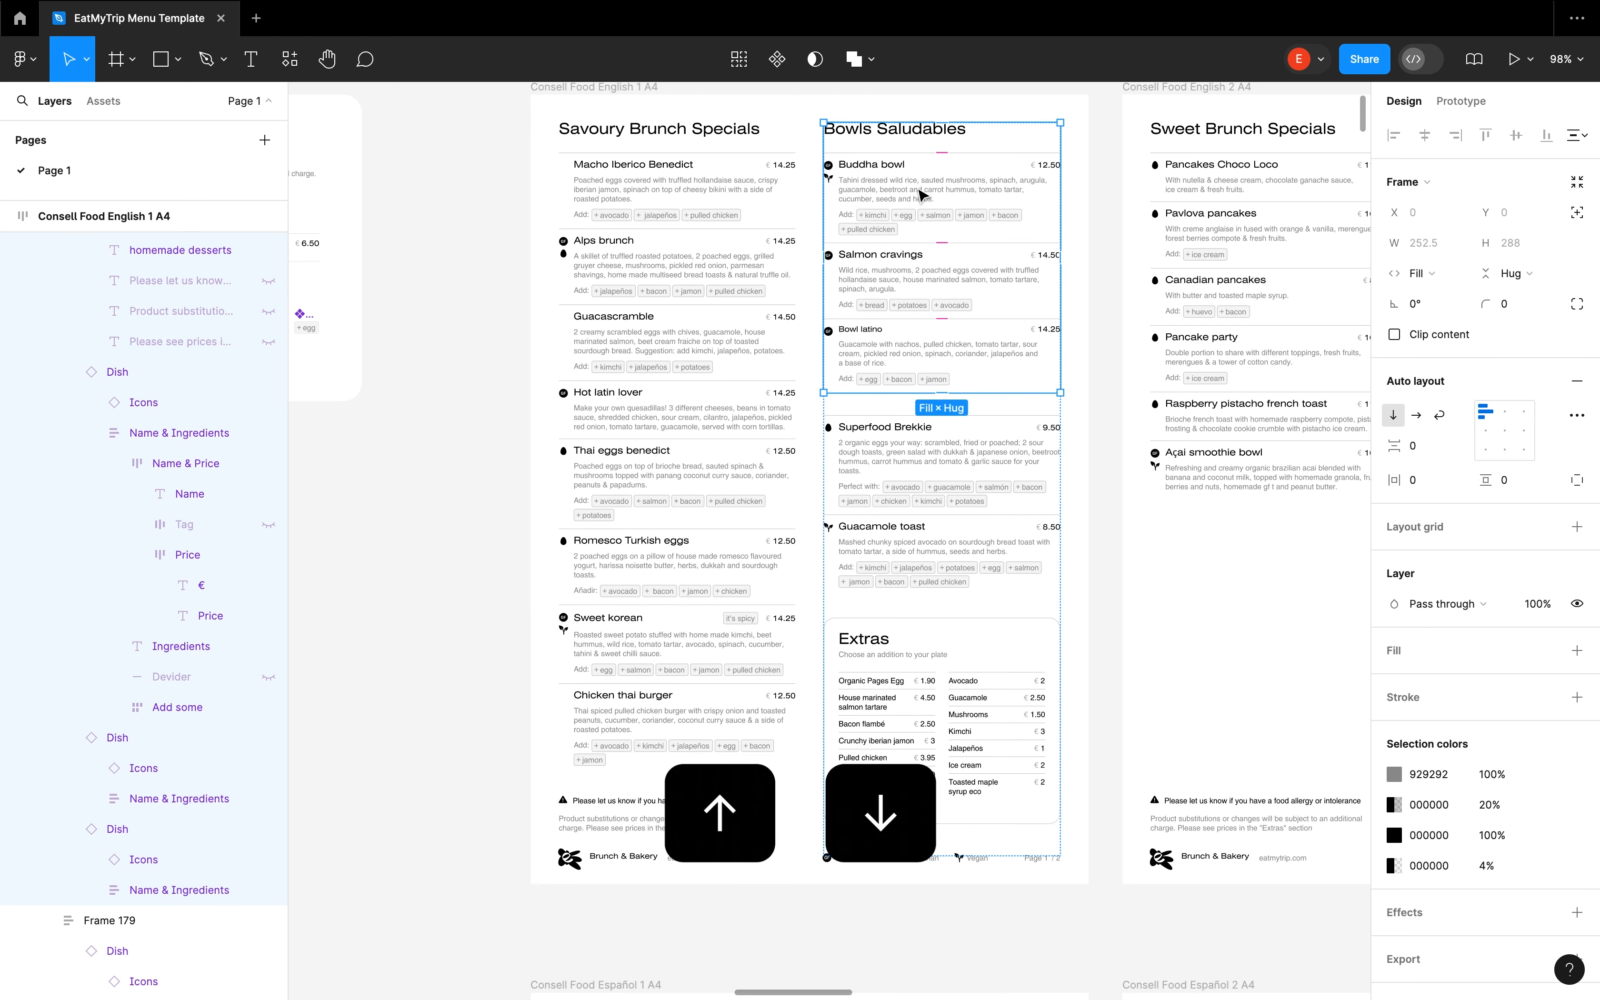
key("Down")
key("Down")
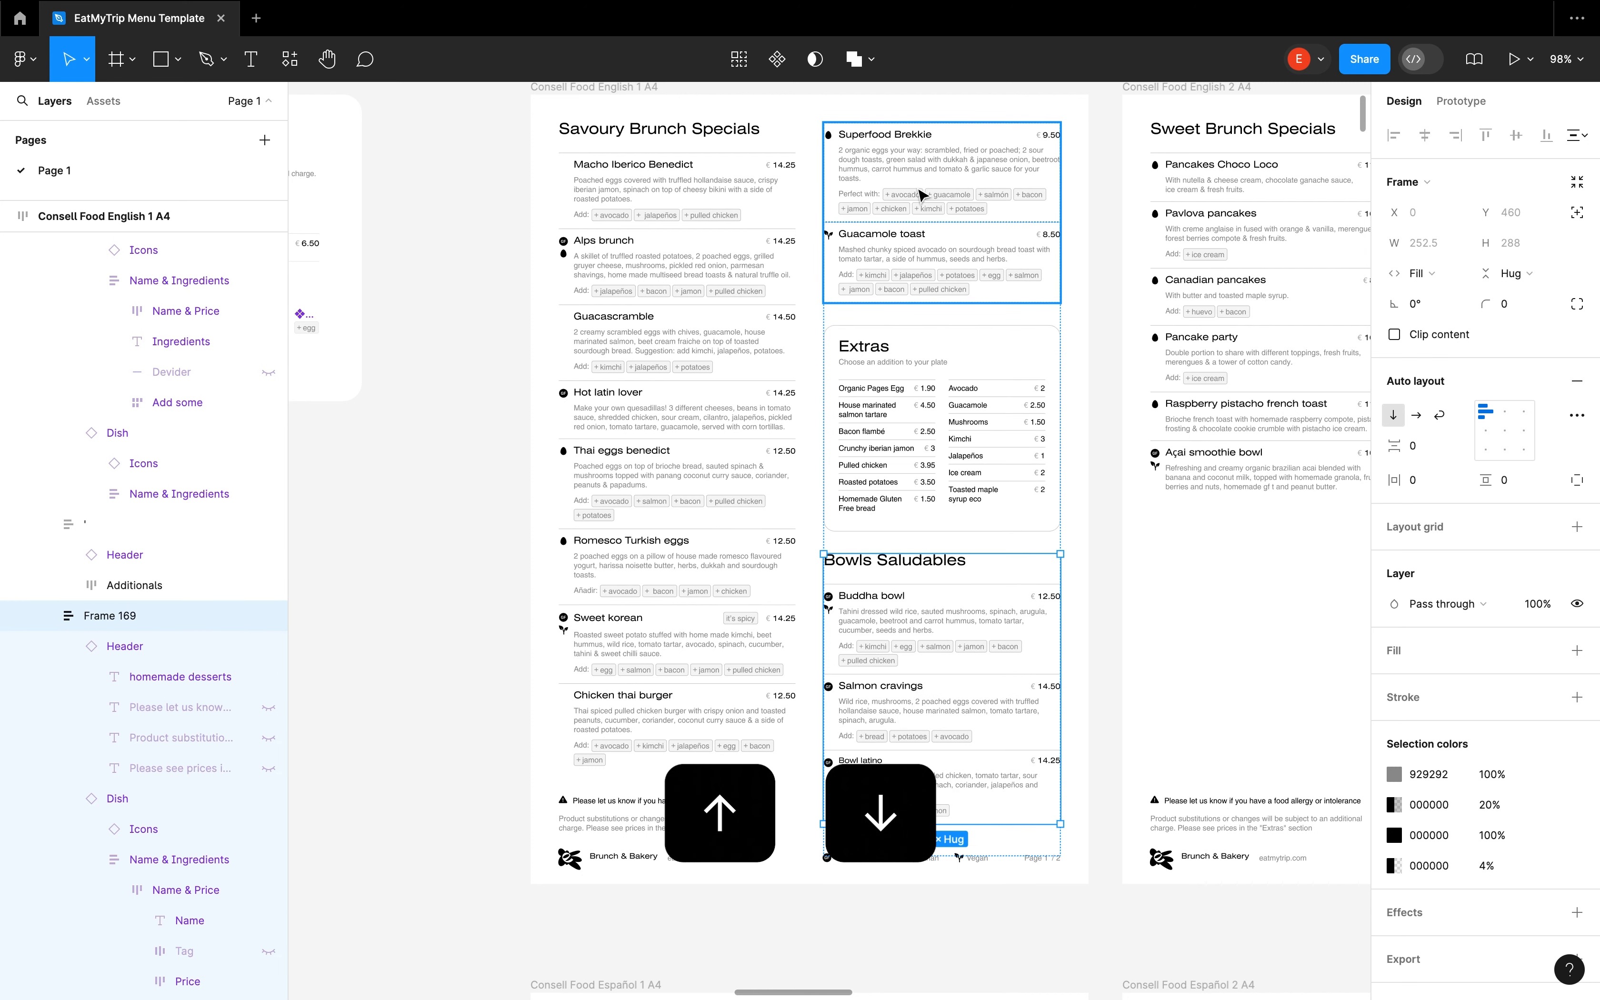
Move the Bowls Saludables section back up above the Extras block
key("Up")
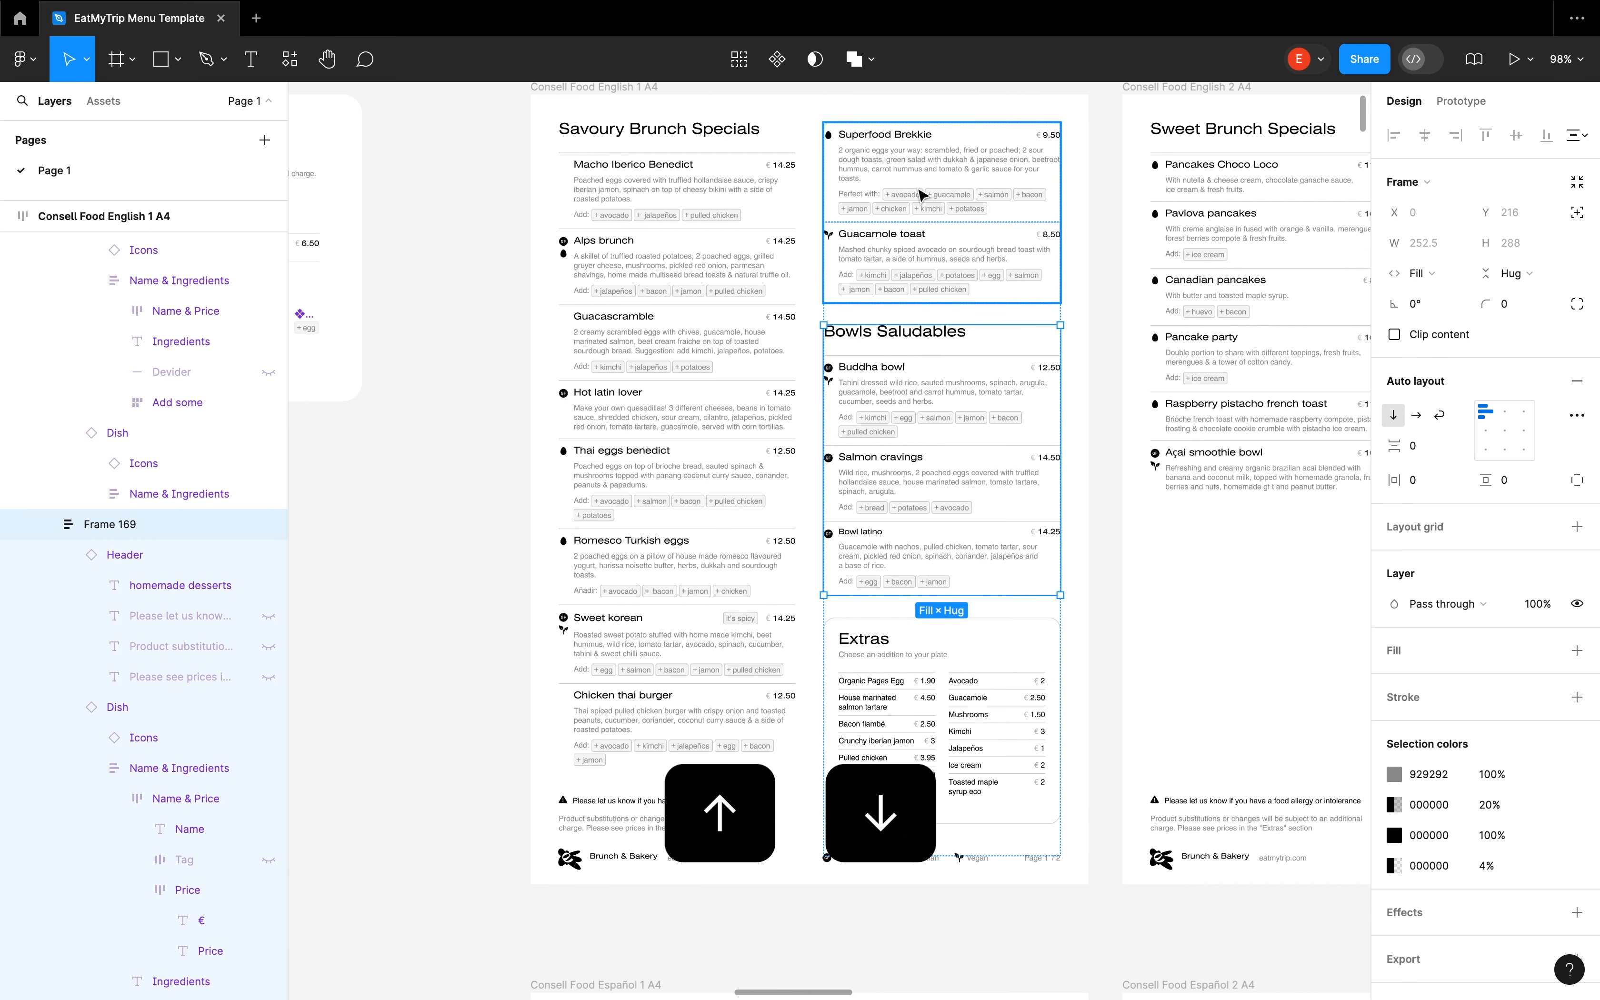
key("Escape")
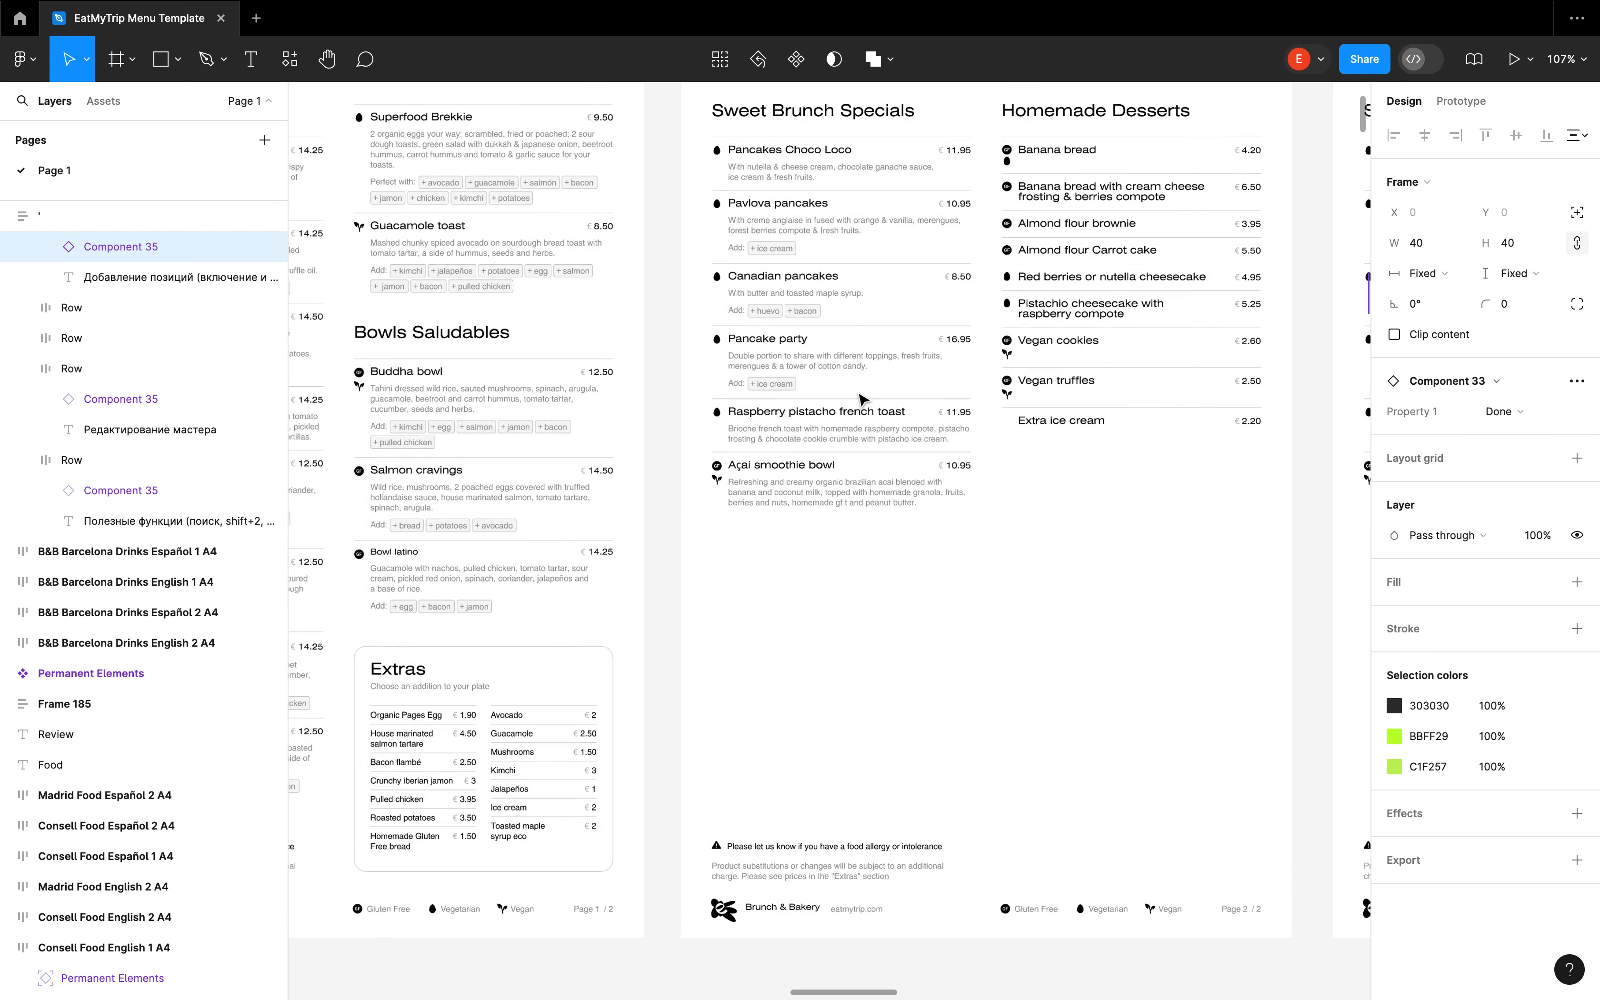
Delete the dietary icons from the Açai smoothie bowl dish in the Consell Food English 2 A4 frame
scroll(820, 496, "down", 1)
double_click(785, 491)
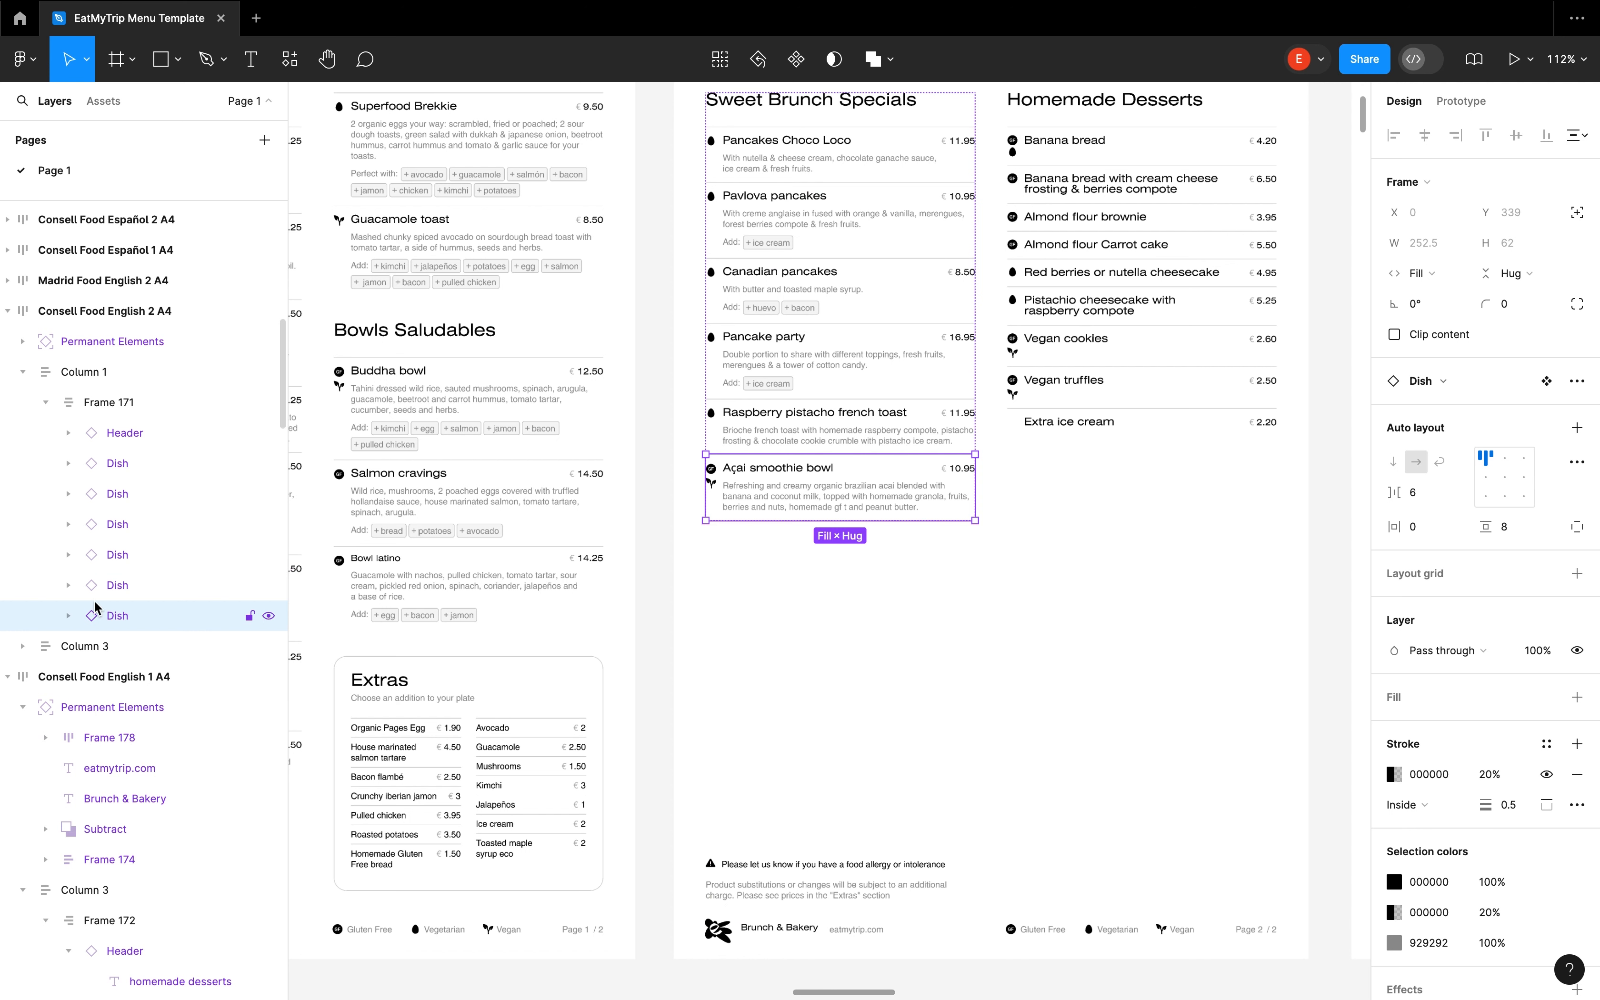
left_click(68, 615)
left_click(92, 646)
left_click(152, 646)
key("Delete")
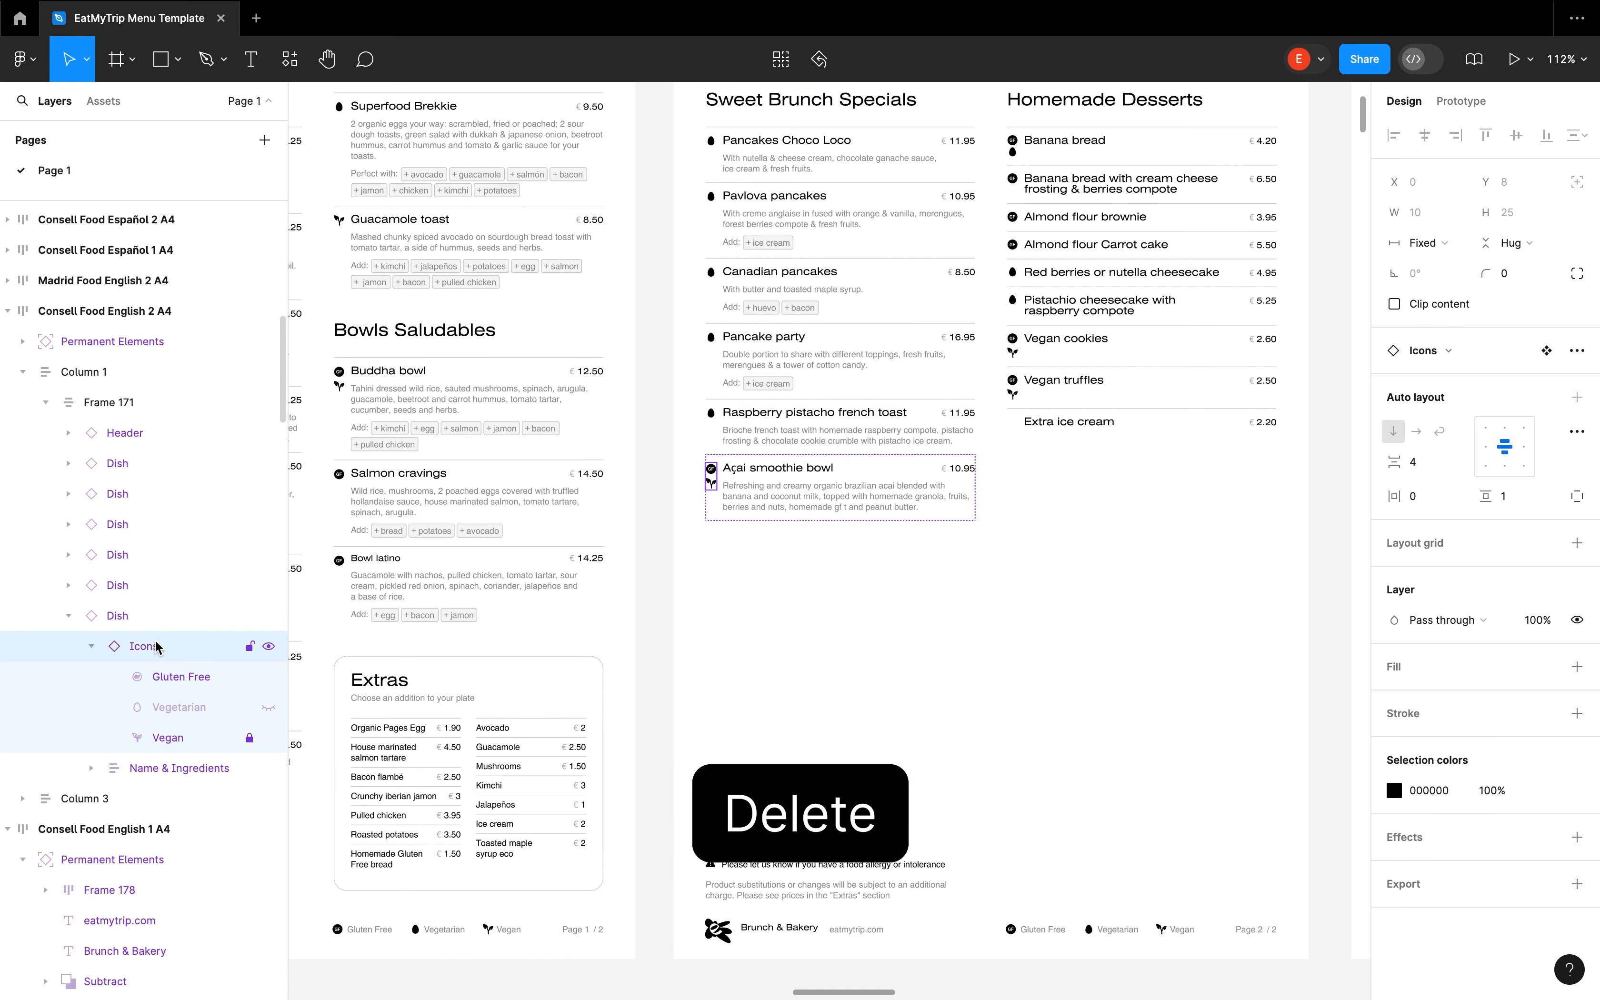
Delete the name and price row of the Açai smoothie bowl dish, and undo the deletions made in that dish
left_click(150, 768)
left_click(91, 768)
left_click(169, 802)
key("Delete")
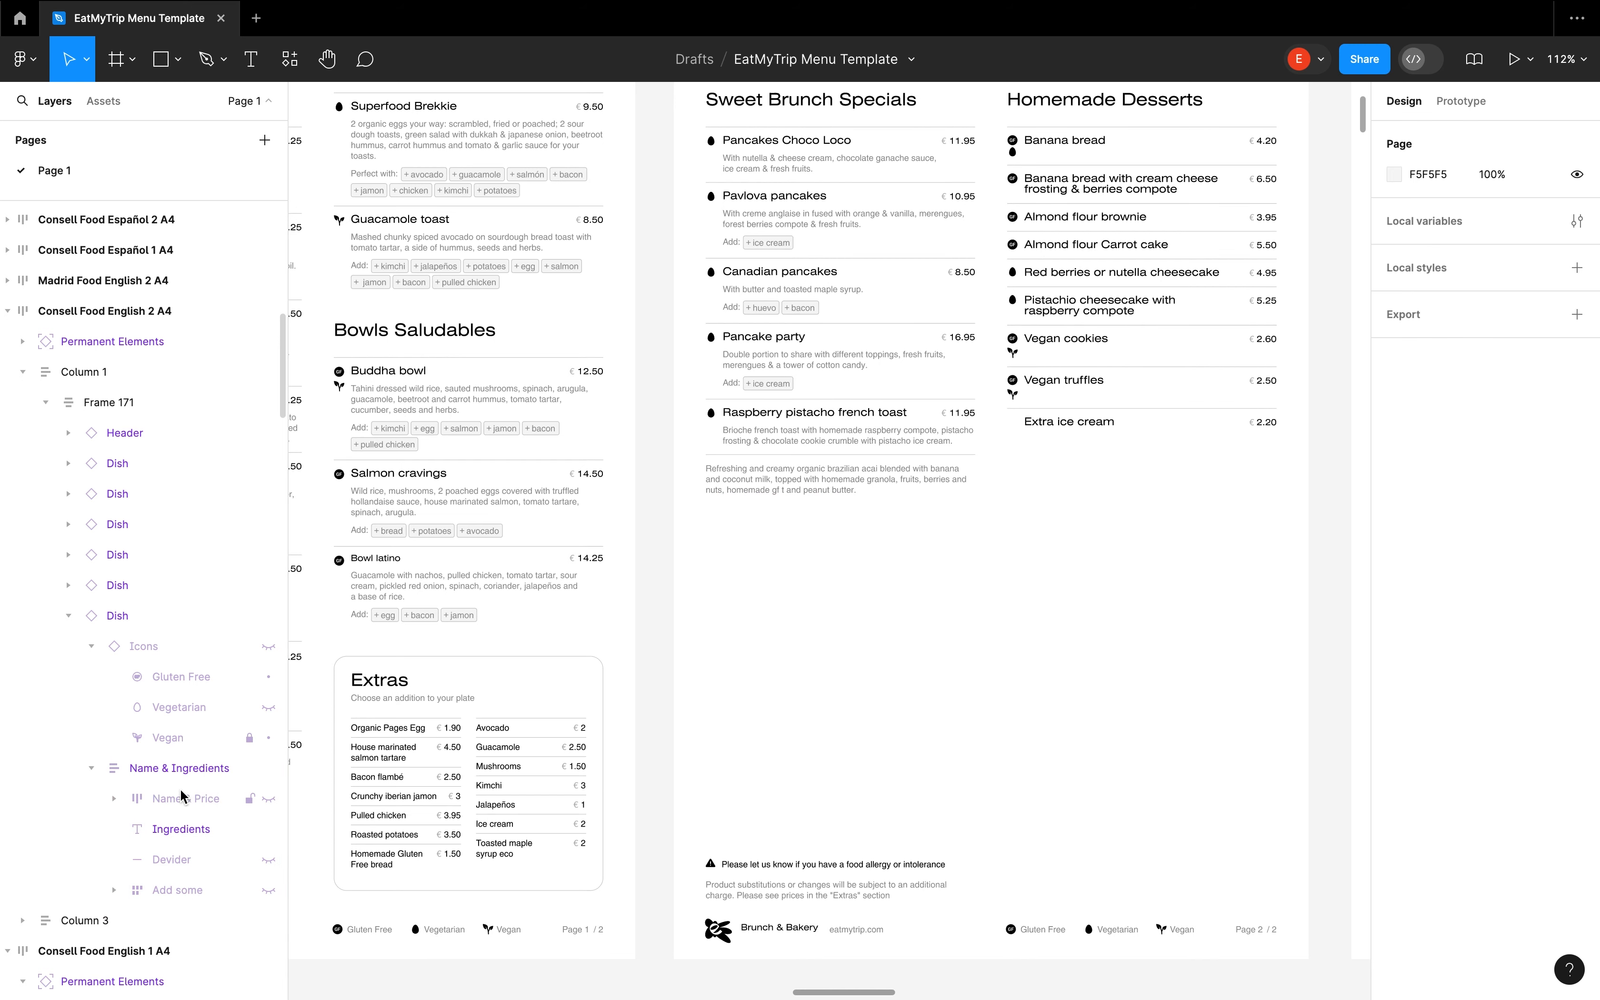
key("ctrl+z")
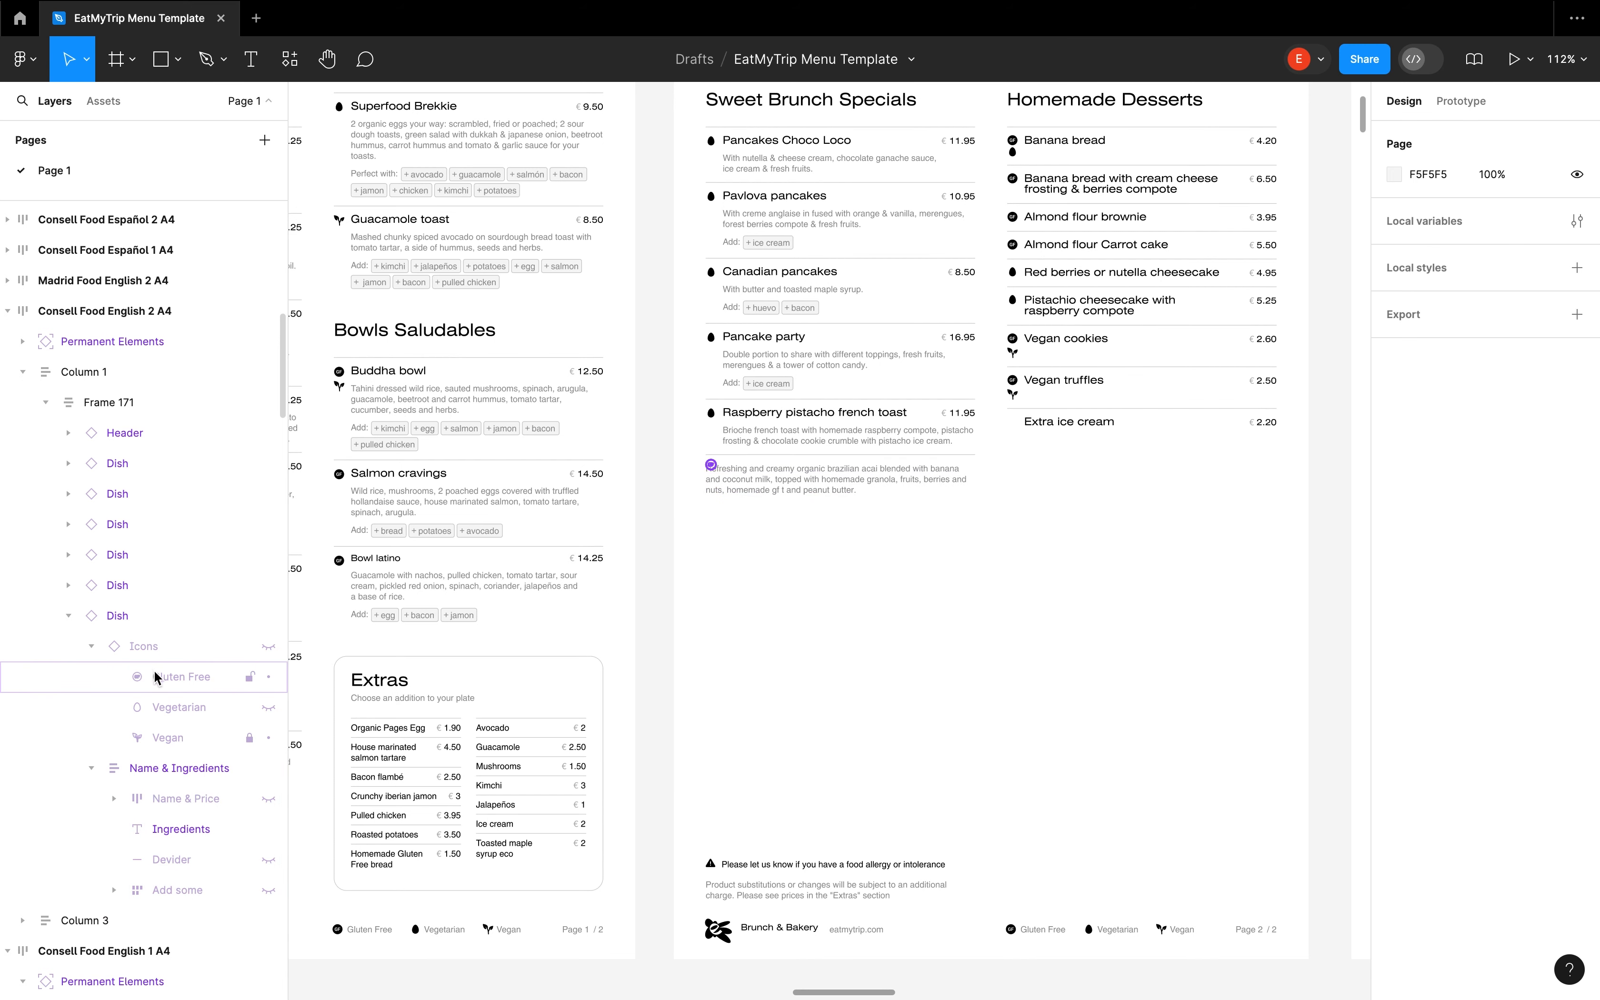
Select the whole Açai smoothie bowl dish and duplicate it four times down the column
key("shift+Return")
key("shift+Return")
key("ctrl+d")
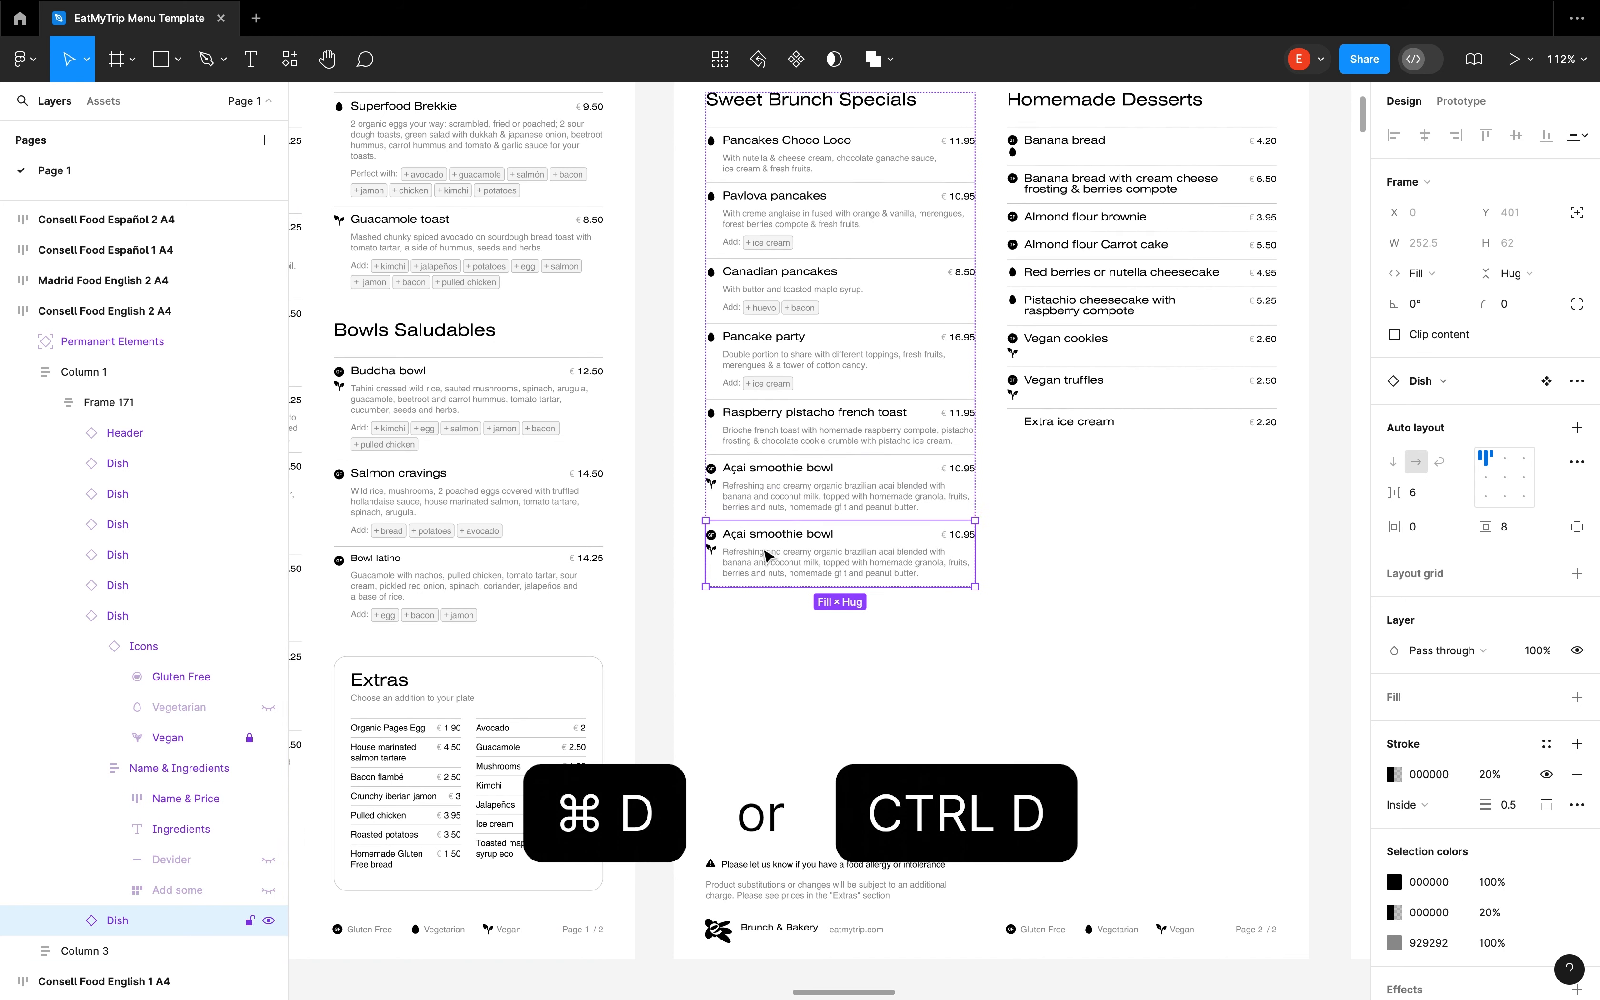
key("ctrl+d")
key("ctrl+d")
key("ctrl+d")
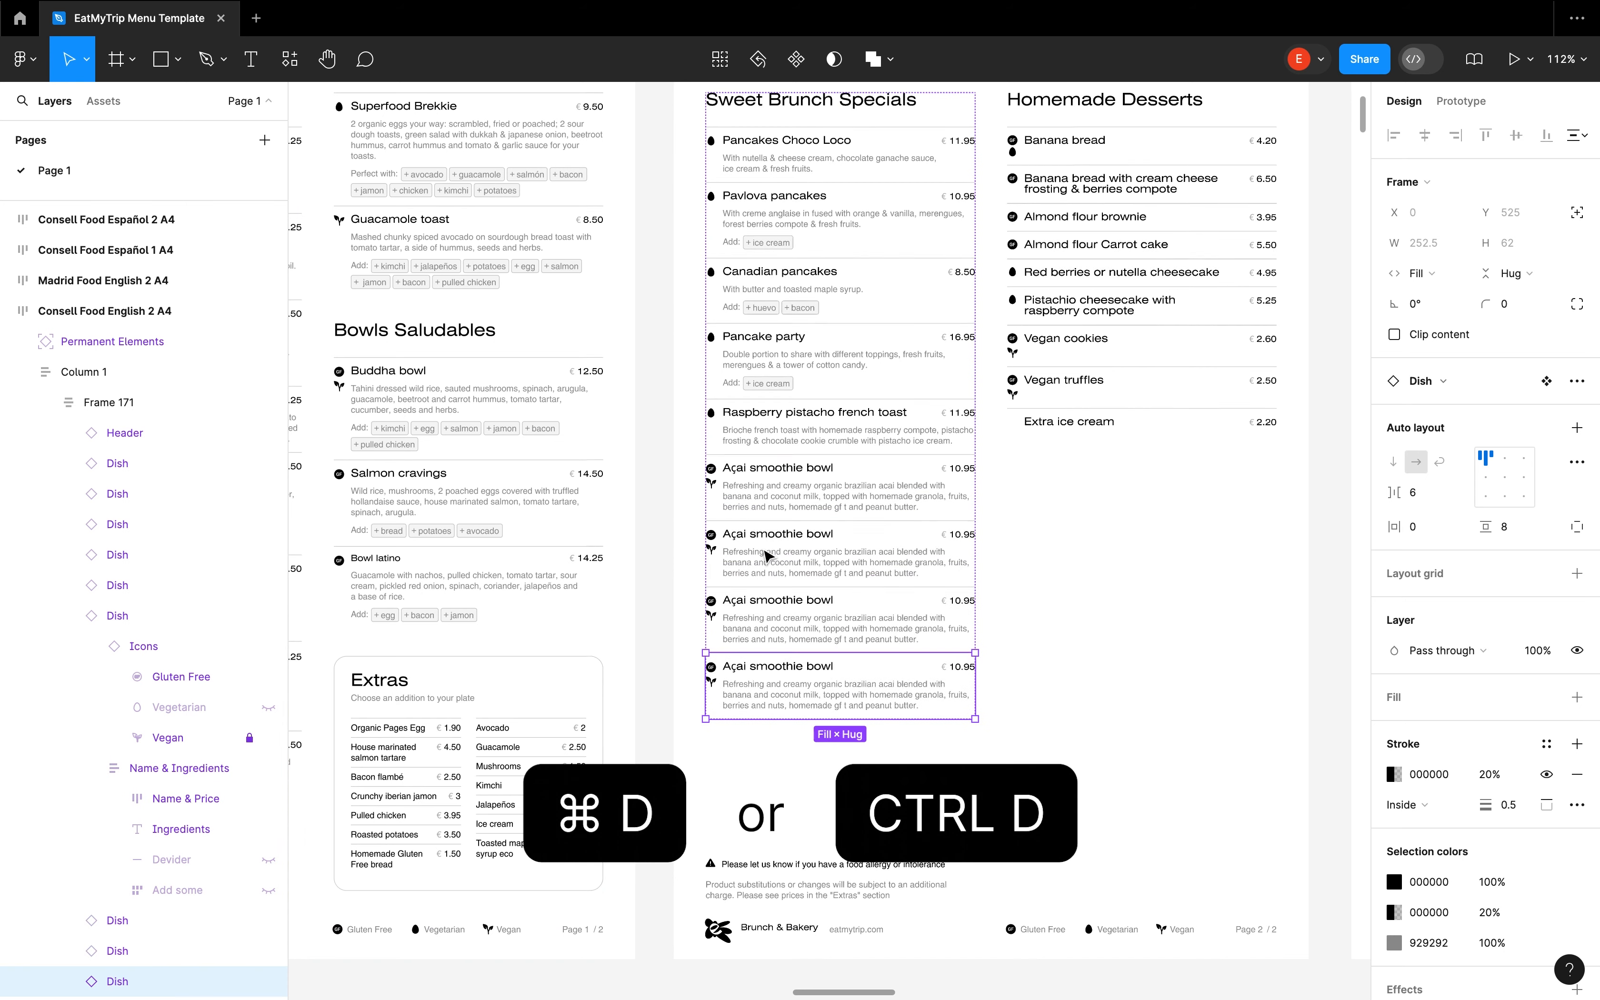
In the lowest Açai smoothie bowl copy, toggle the Vegetarian icon's visibility and hide the Vegan icon
scroll(814, 760, "up", 5)
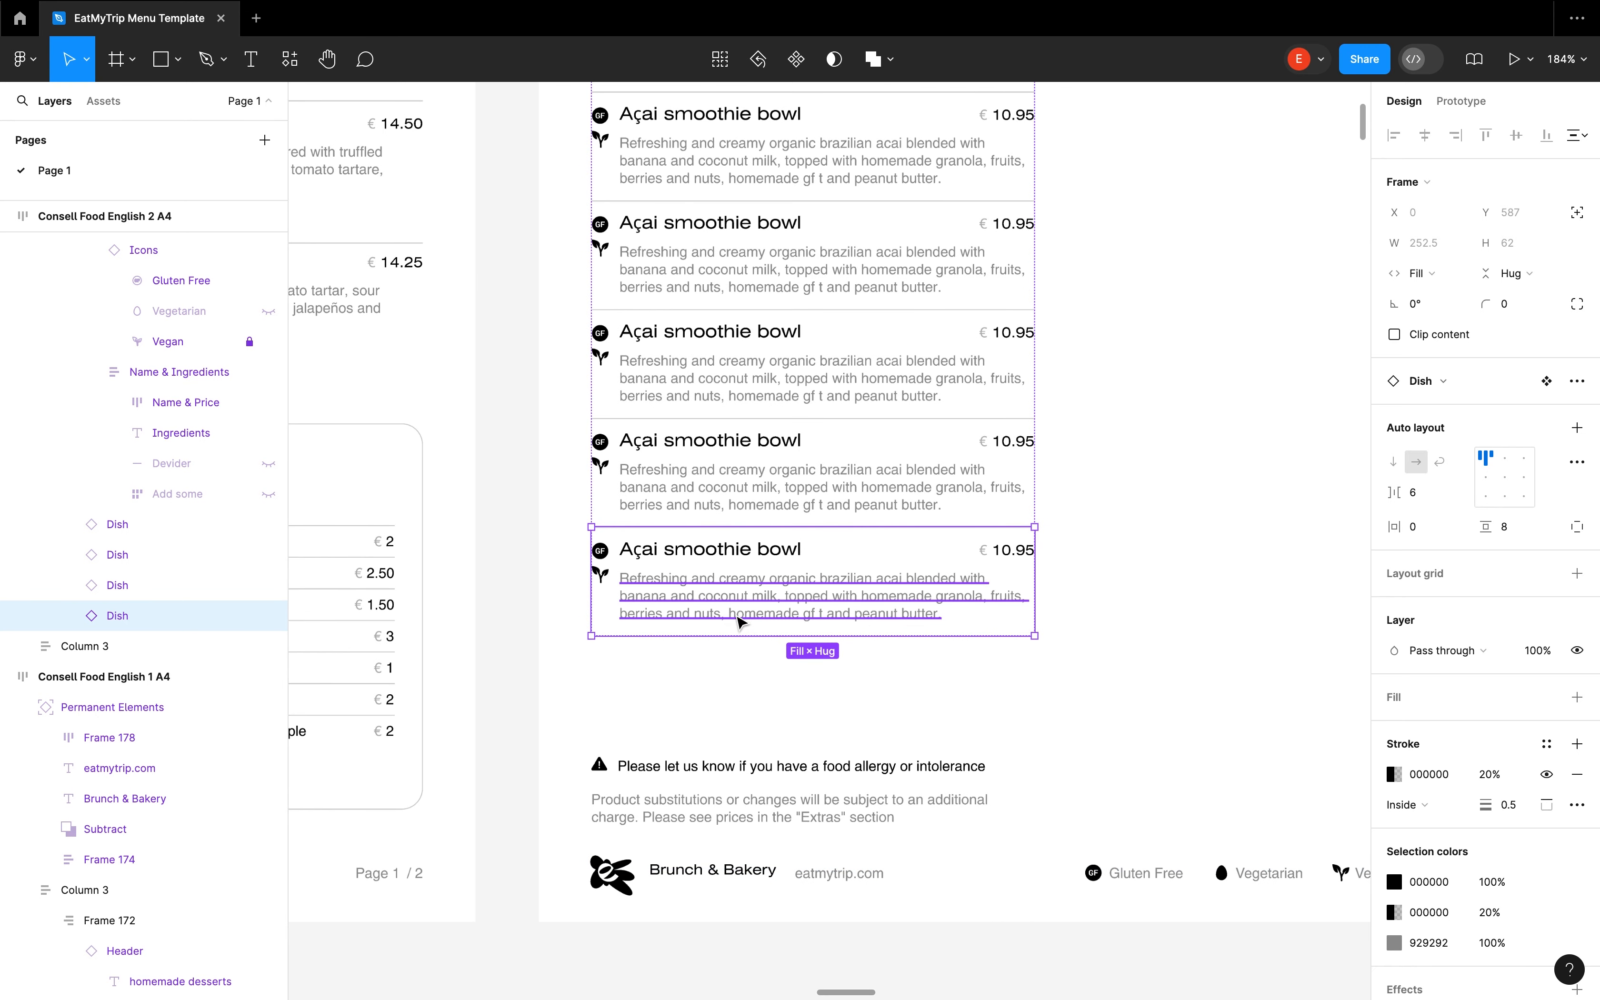
scroll(99, 575, "down", 3)
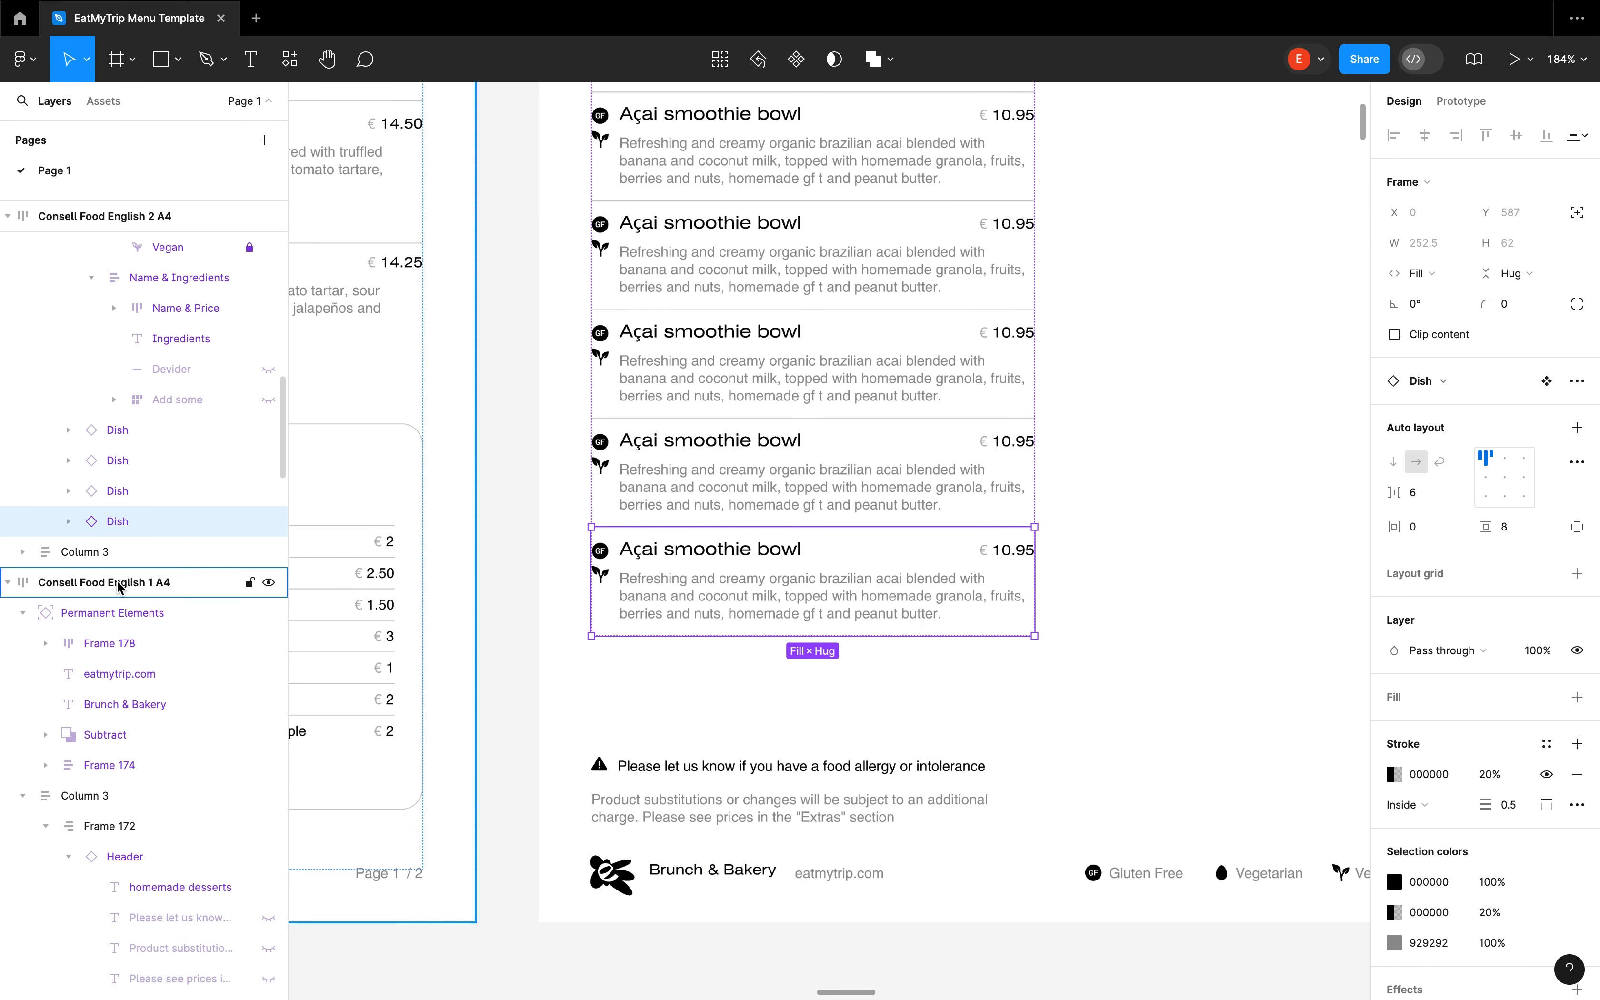
left_click(69, 522)
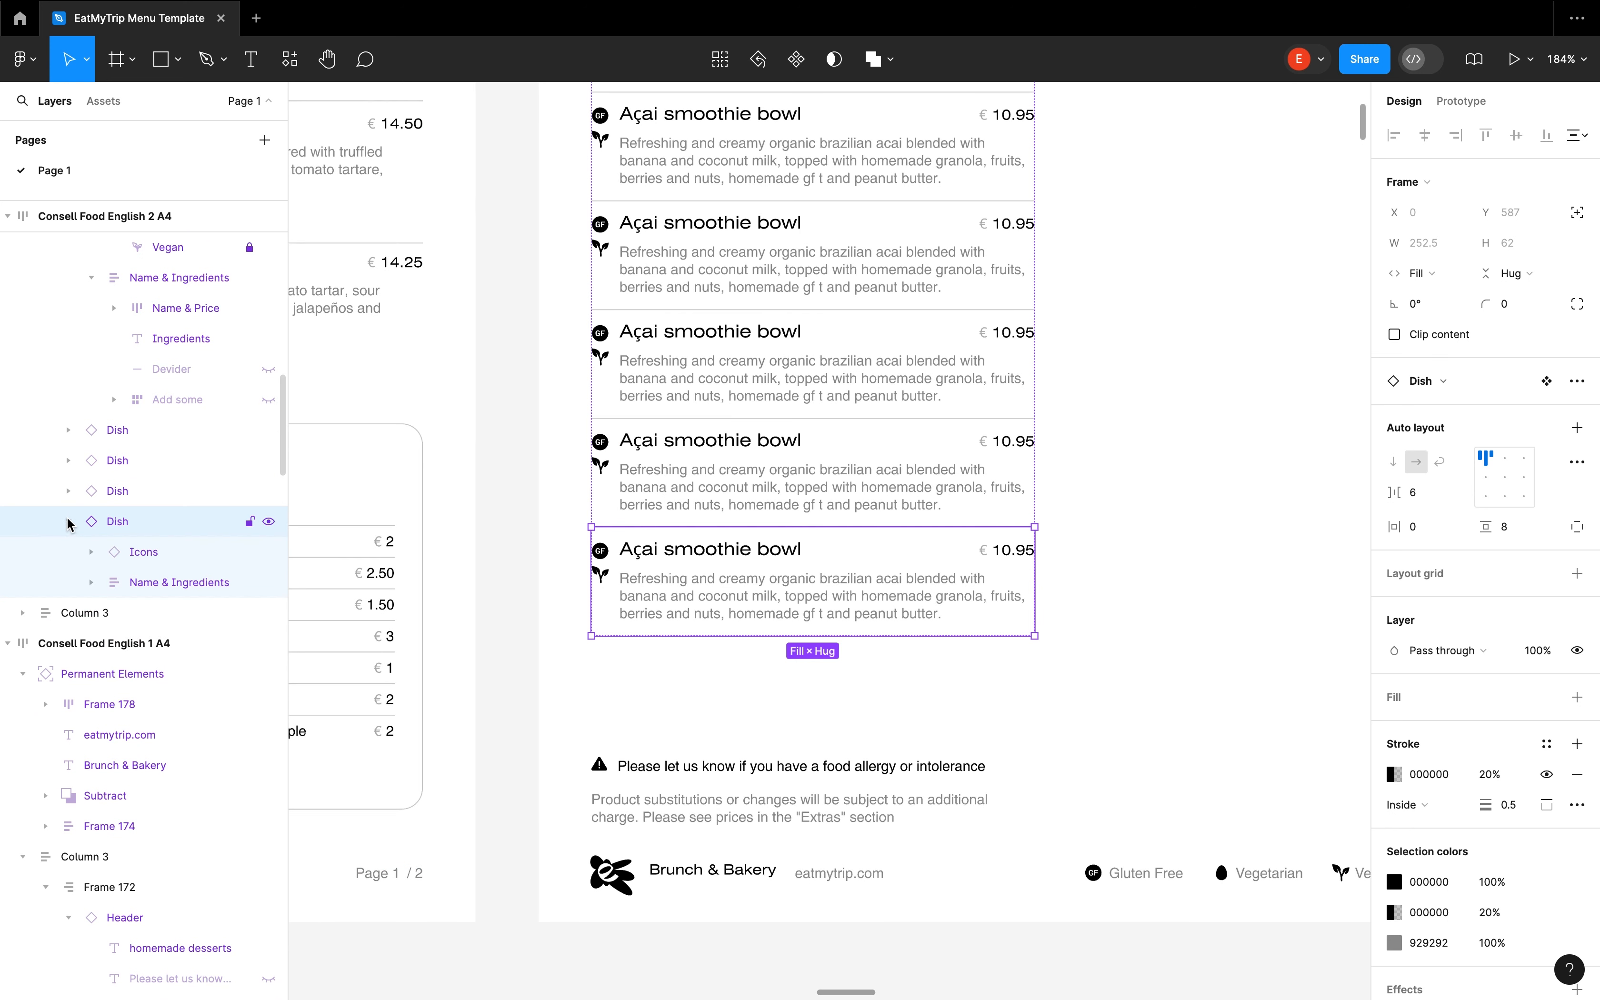
scroll(76, 526, "down", 2)
left_click(91, 488)
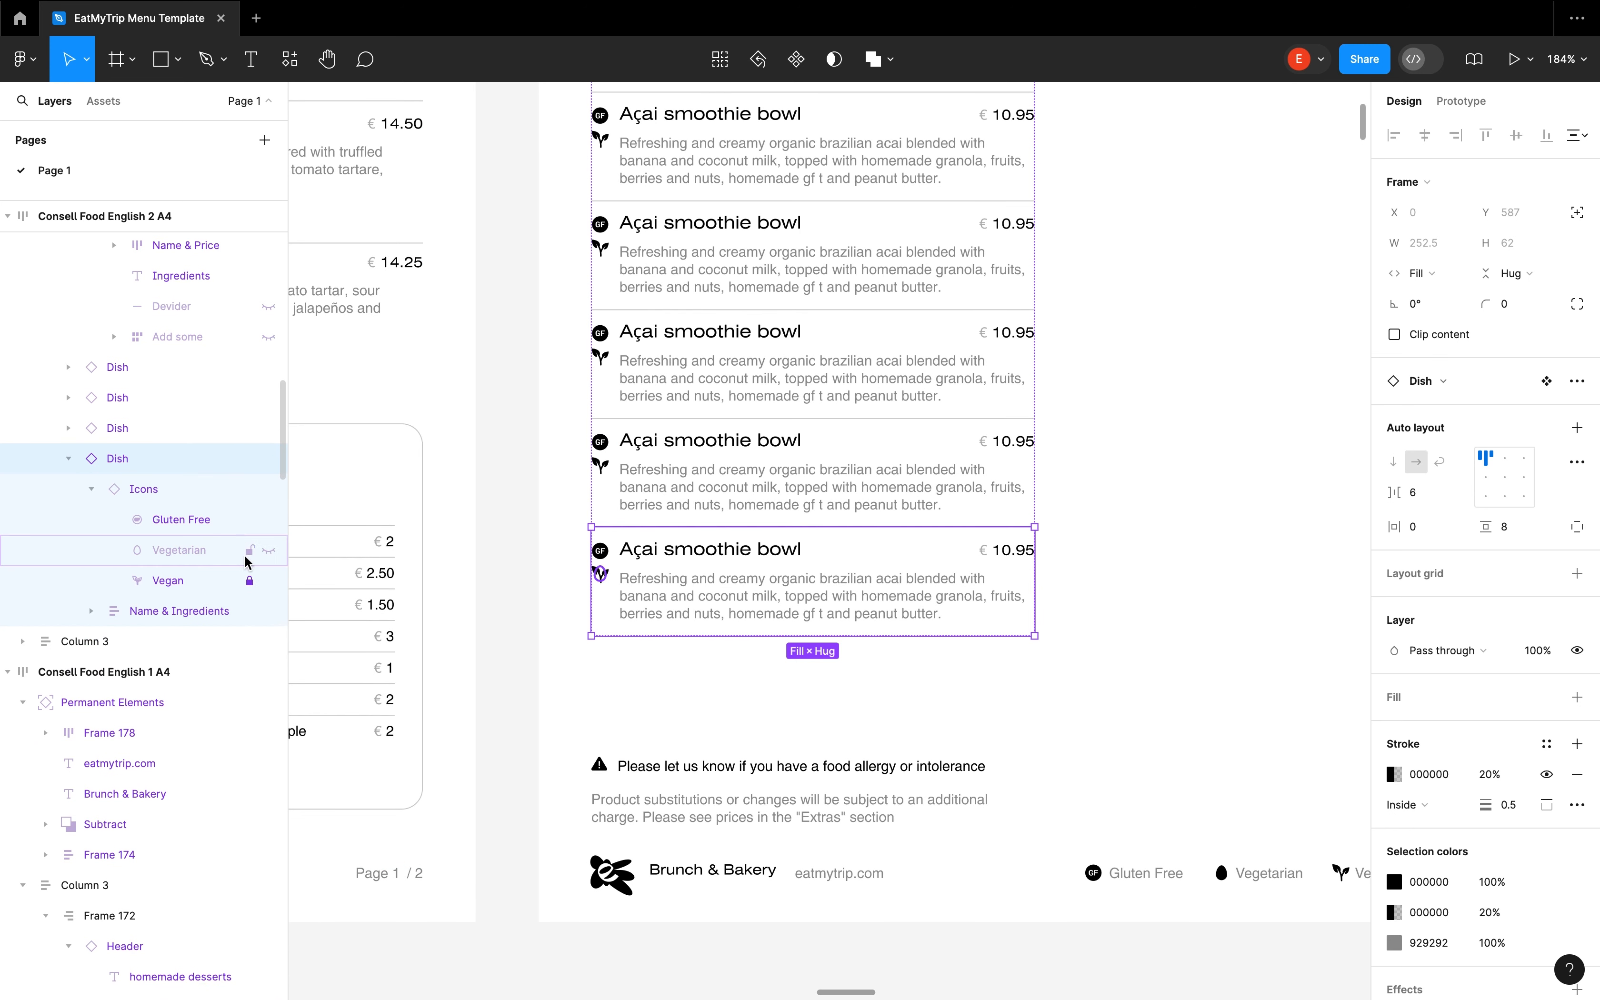
left_click(268, 551)
left_click(268, 550)
left_click(268, 581)
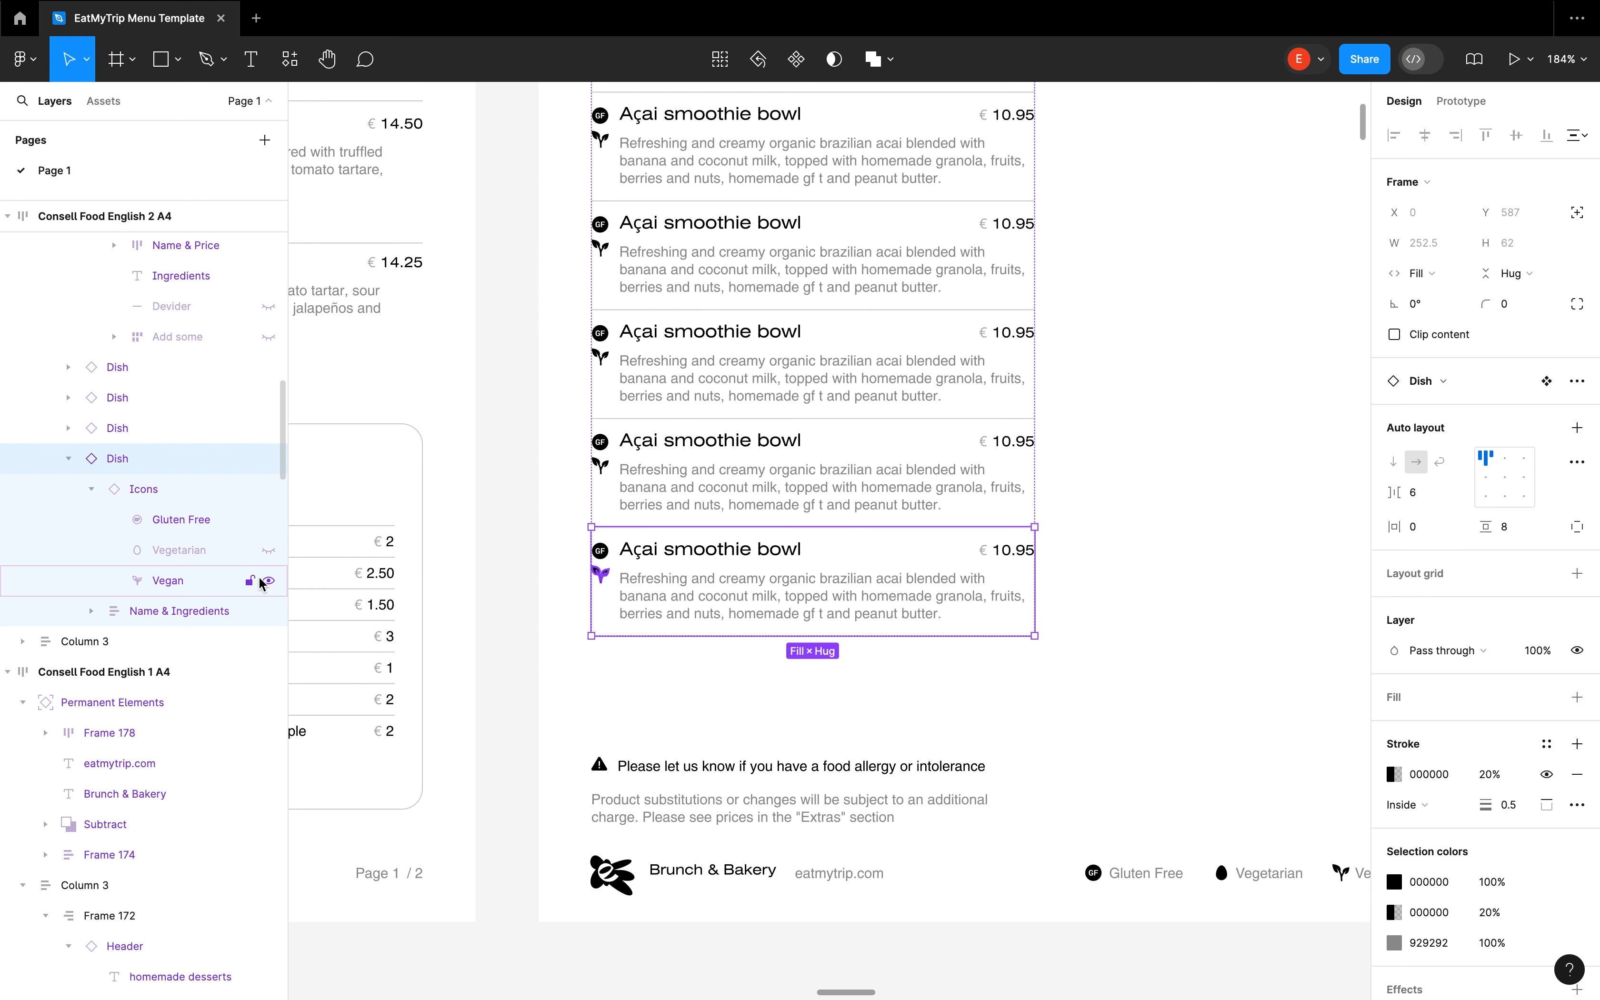
Toggle the Gluten Free icon and turn on the Vegetarian and Vegan icons in the lowest dish copy
left_click(269, 520)
left_click(269, 520)
left_click(267, 550)
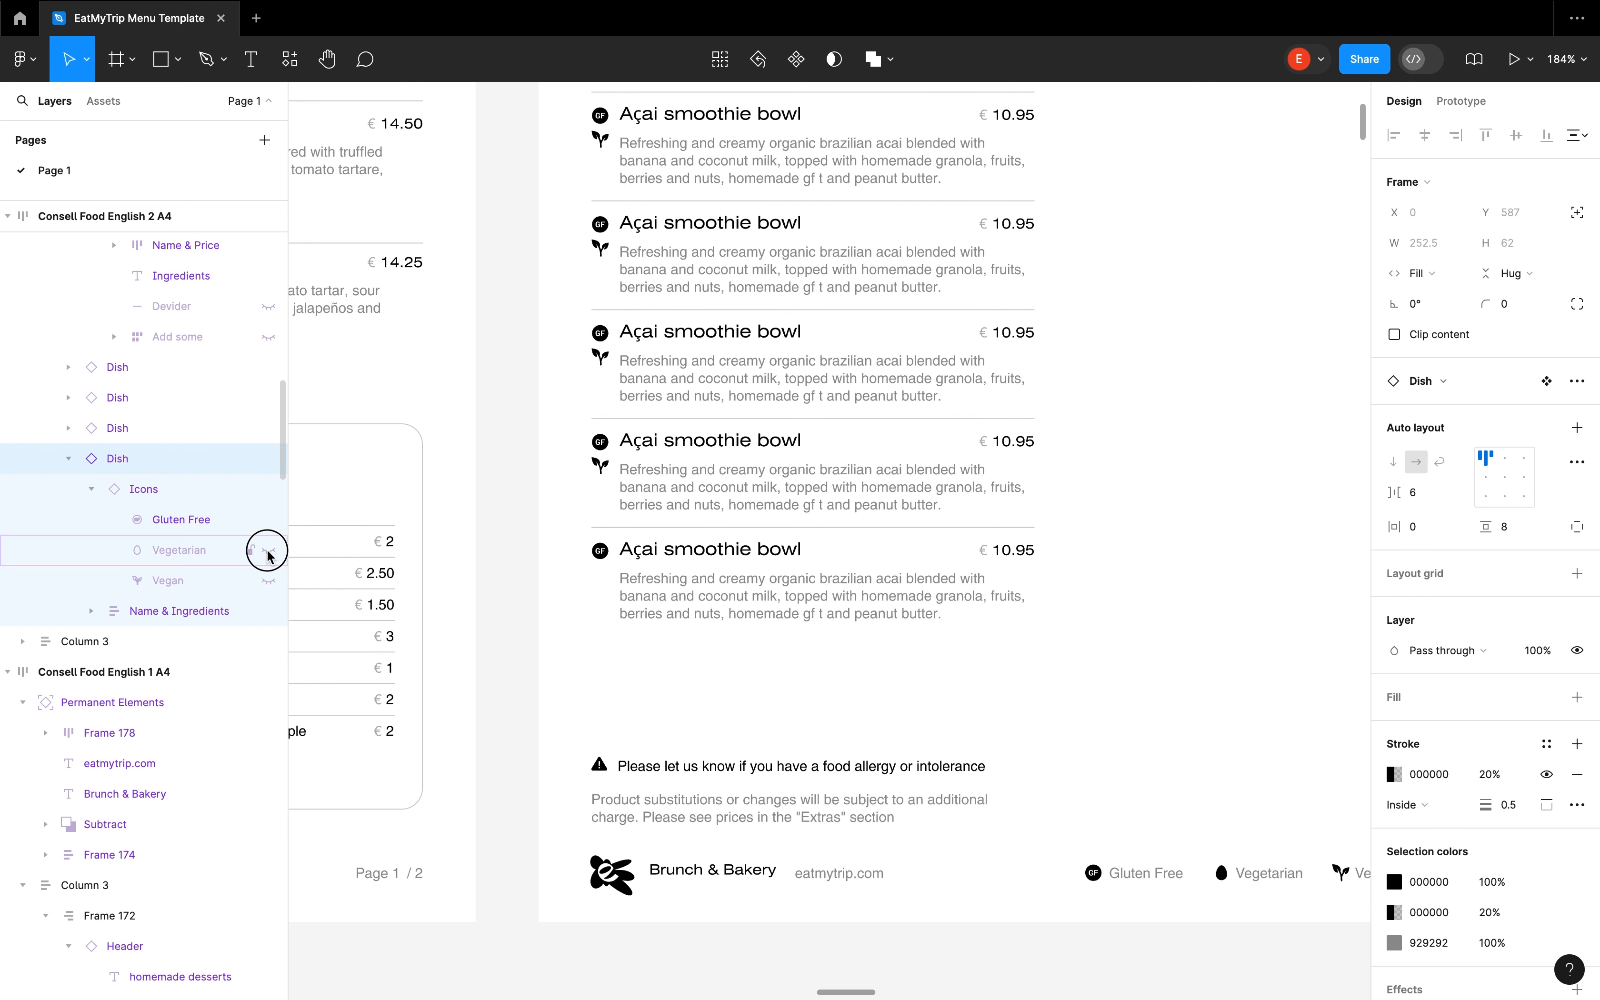
left_click(268, 580)
left_click(525, 618)
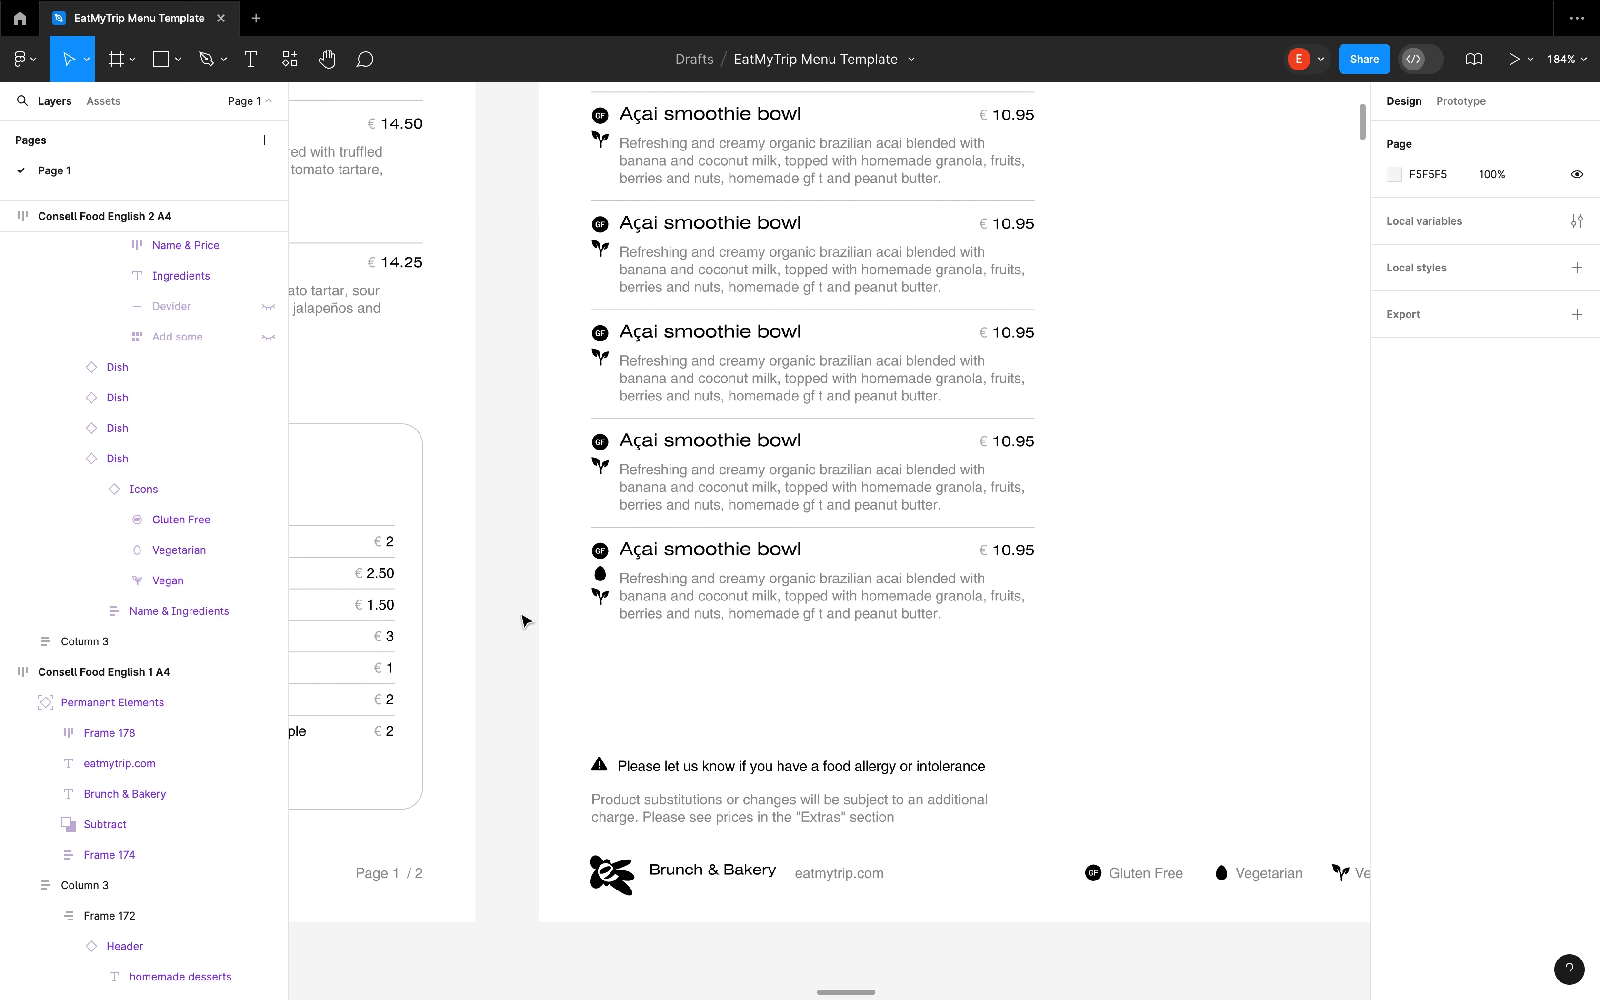
Delete the Gluten Free and Vegetarian icons directly from the lowest dish copy on the canvas
left_click(602, 551)
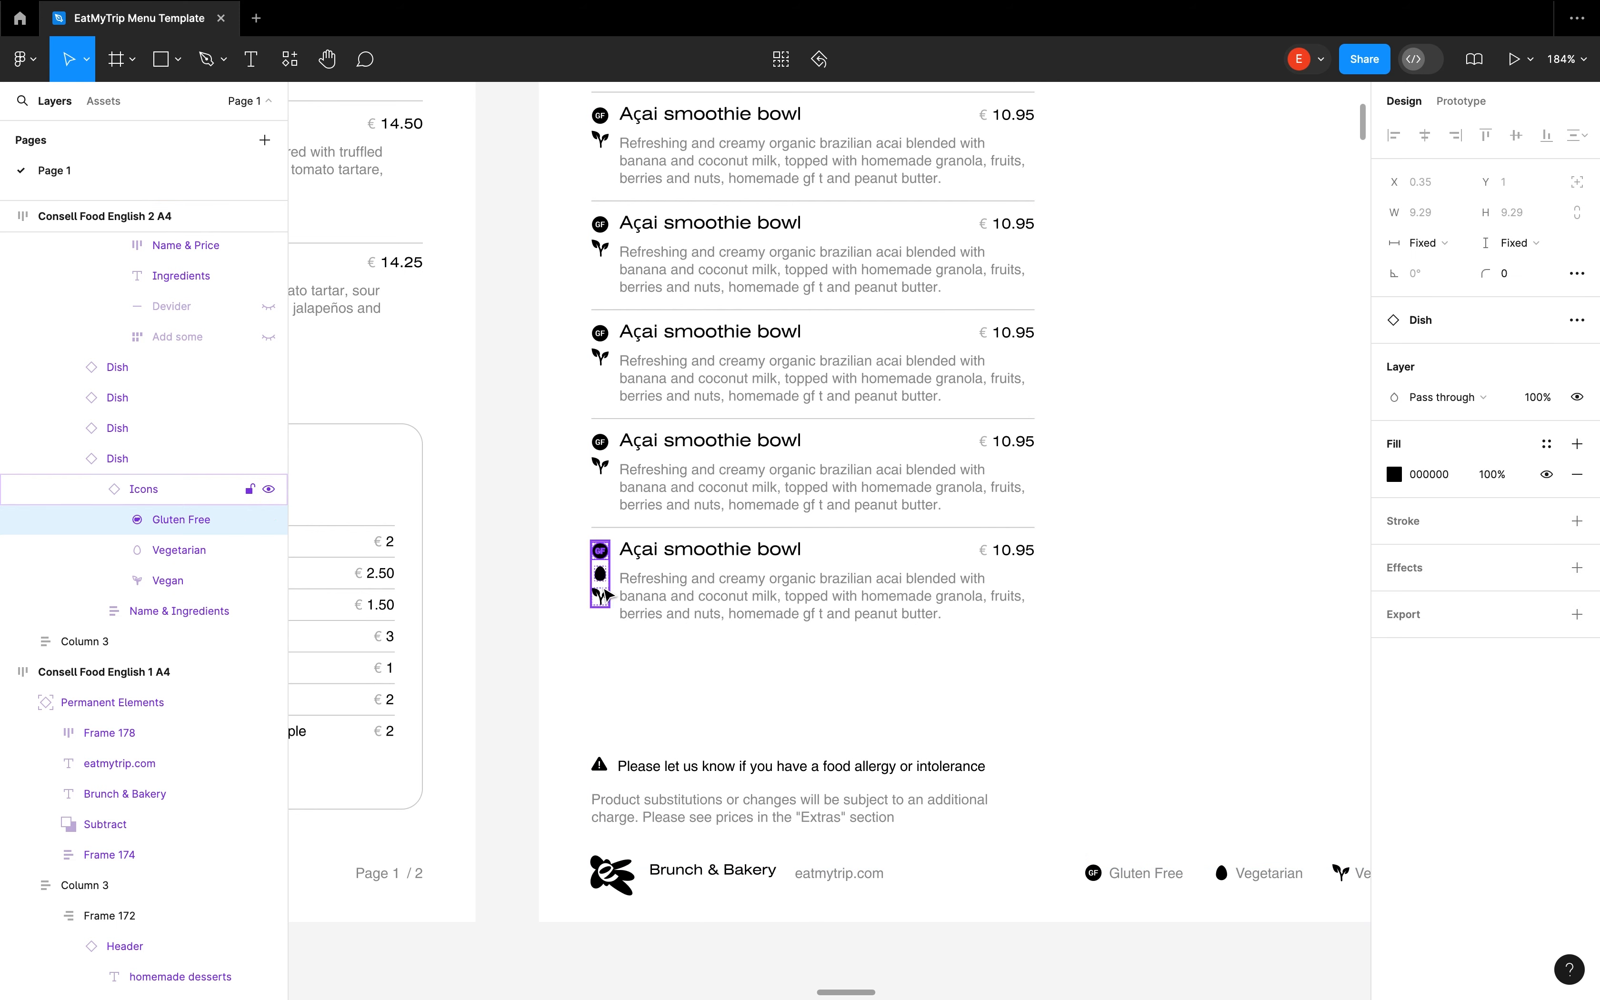
key("Delete")
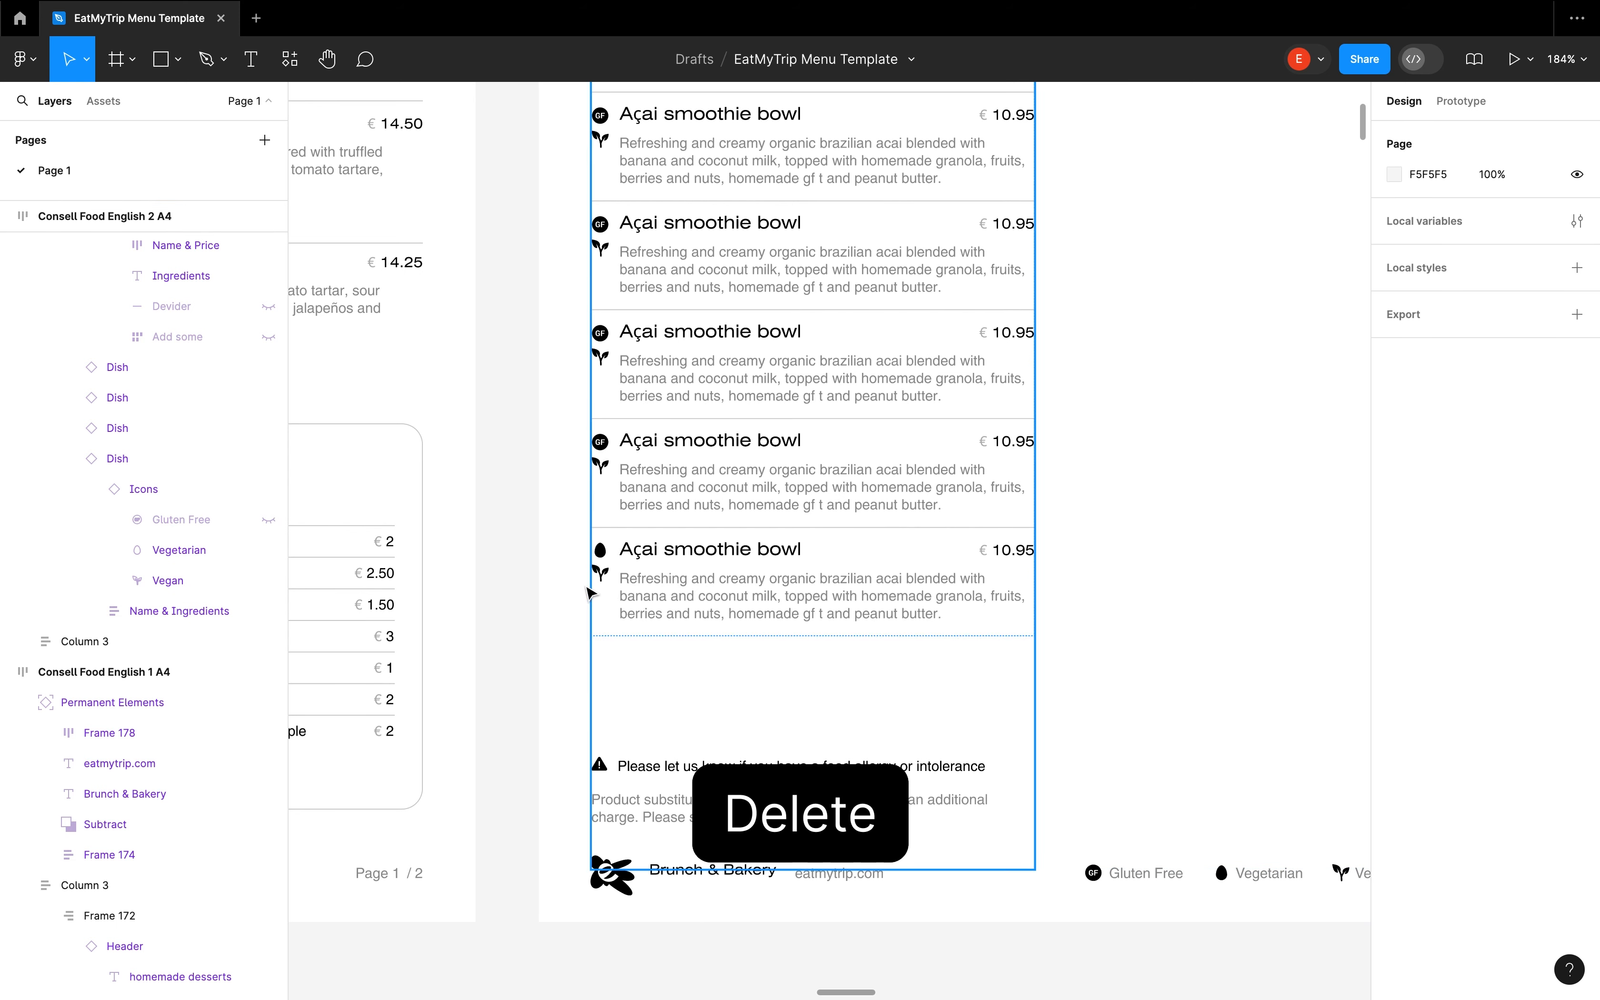
left_click(606, 559)
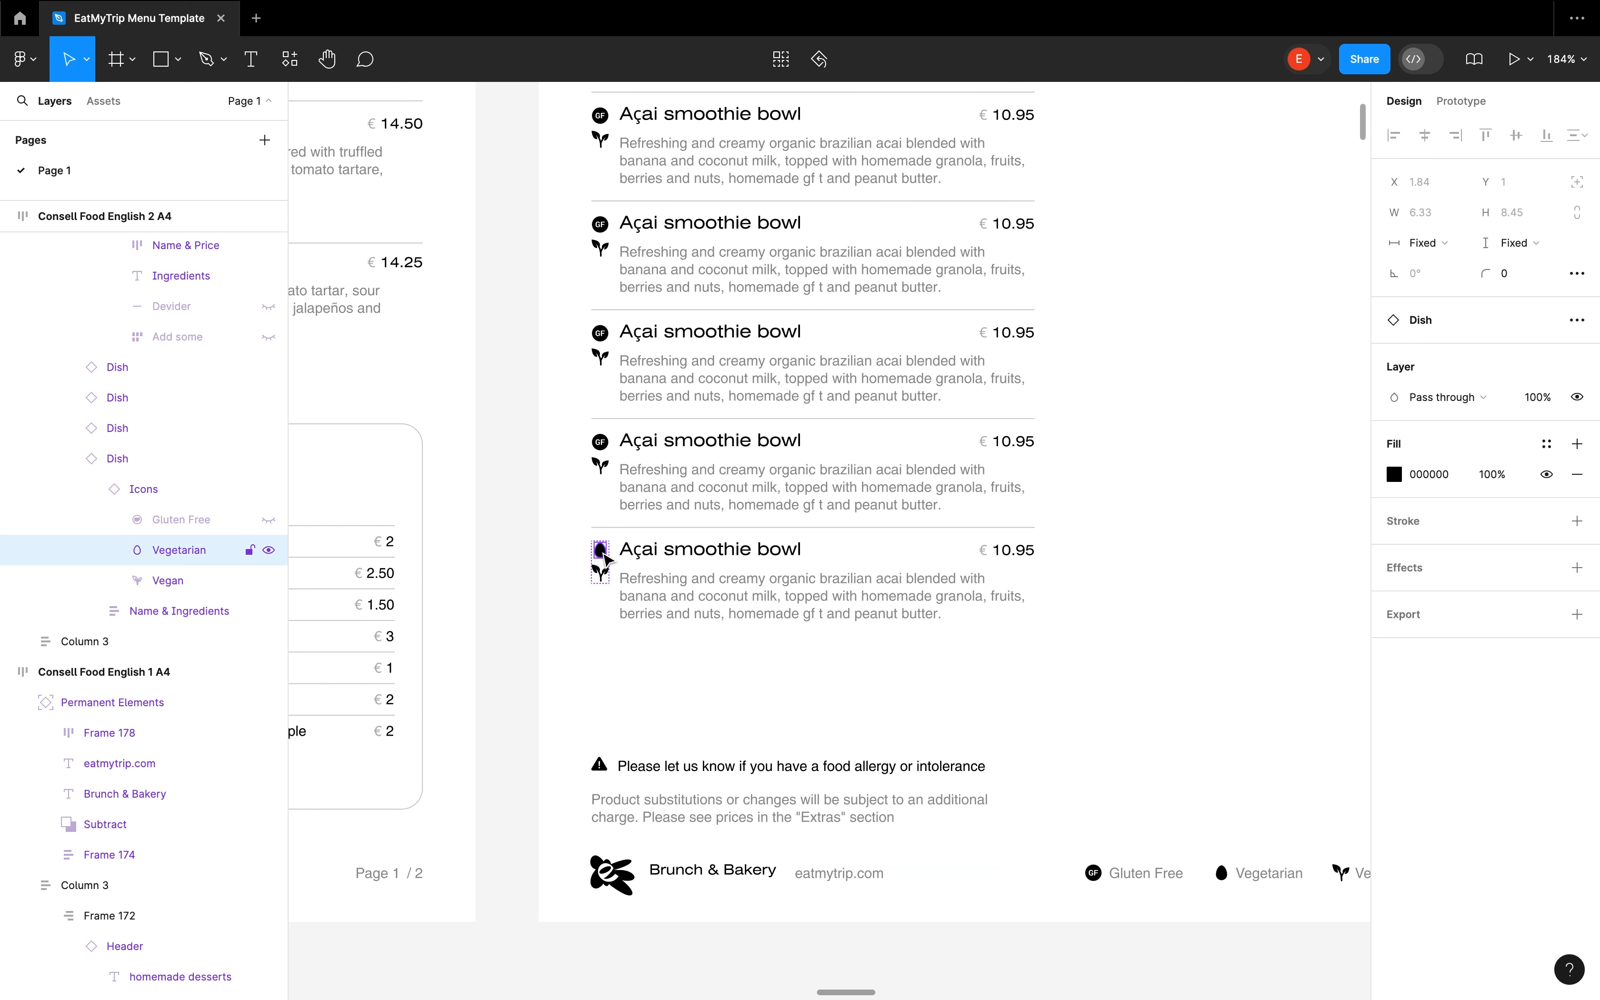
key("Delete")
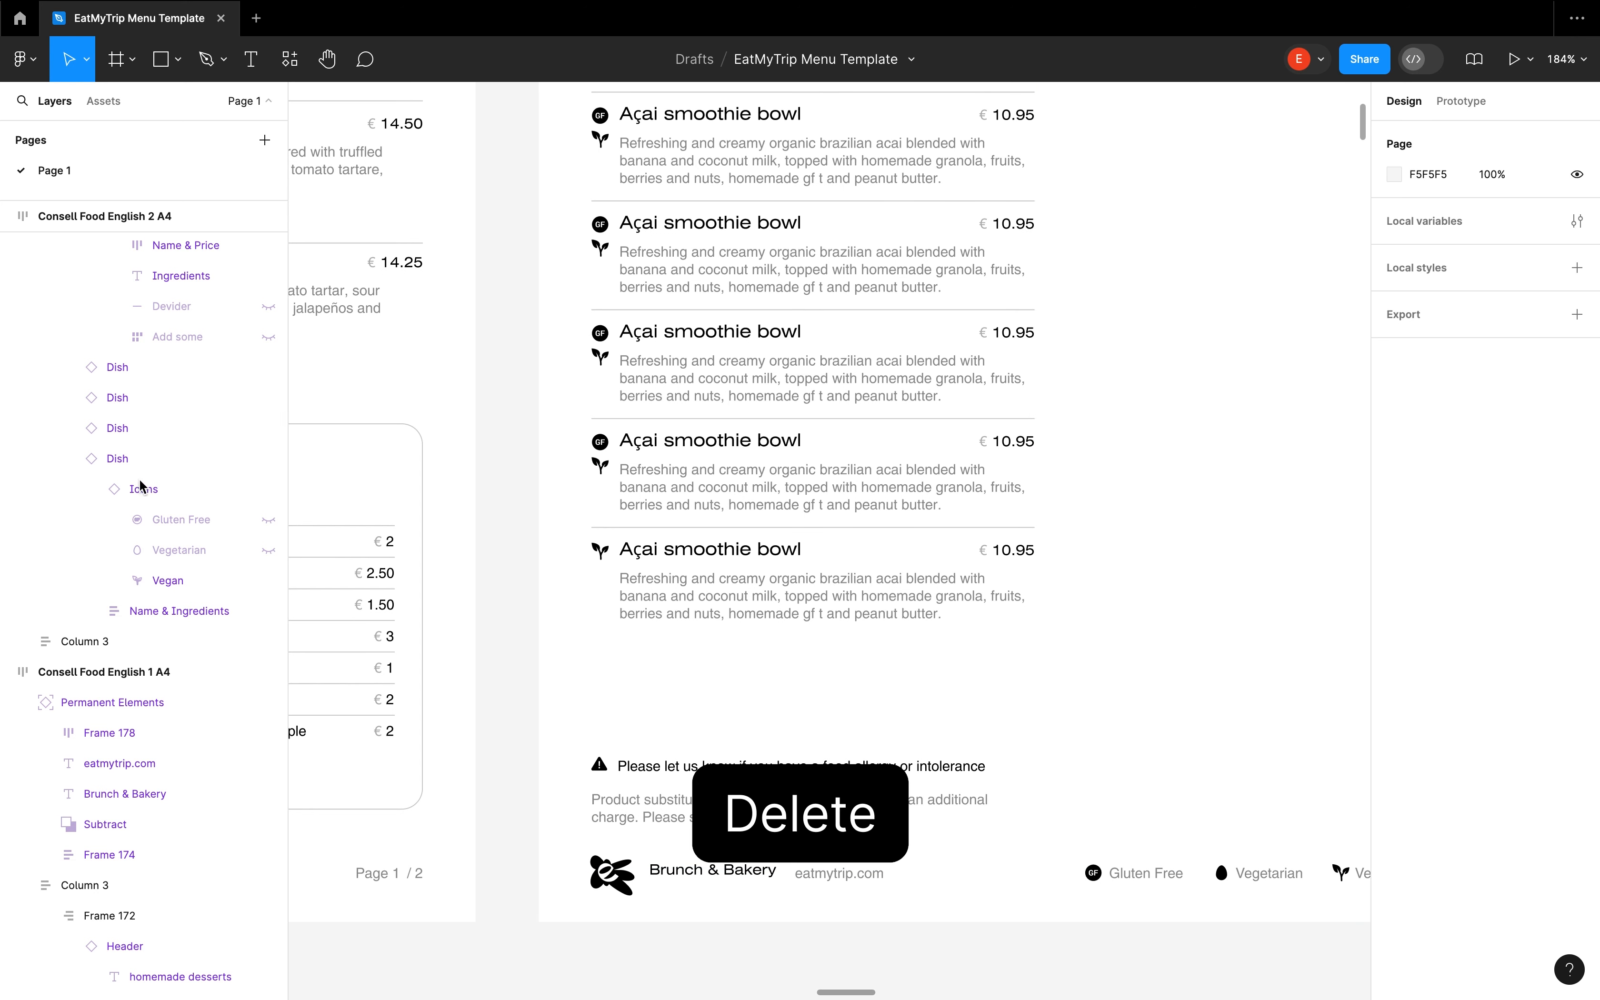
Show the Add some row and its Add: label under the ingredients of the lowest dish copy
left_click(91, 611)
scroll(138, 602, "down", 2)
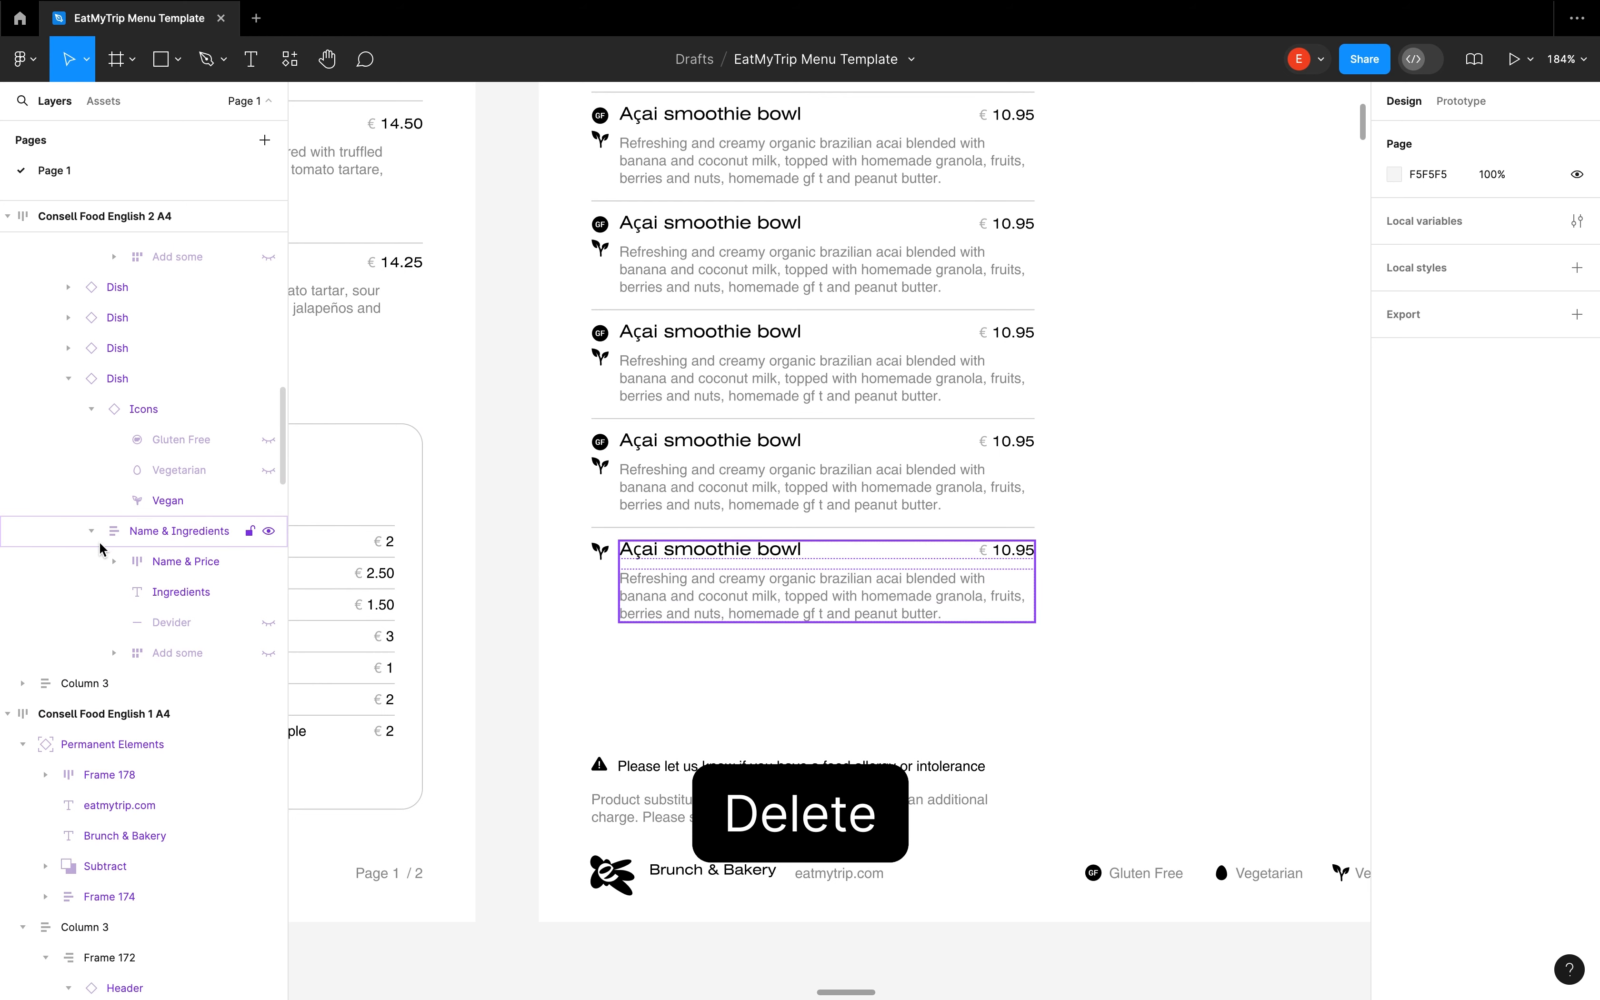
left_click(160, 561)
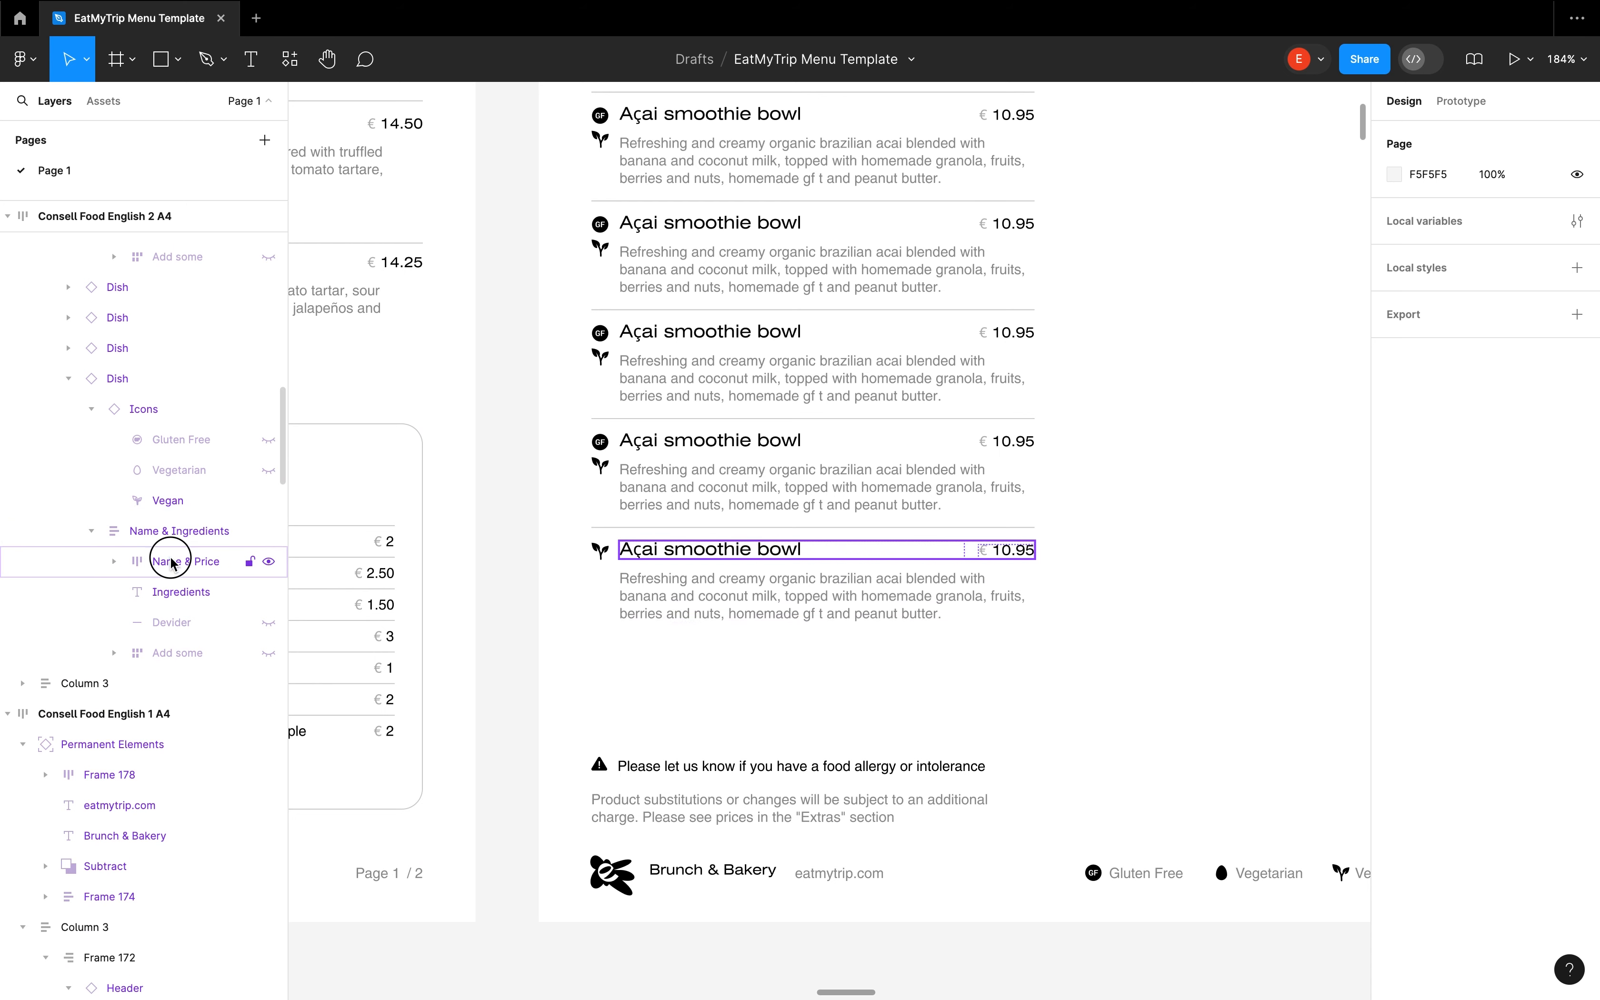
left_click(174, 591)
scroll(185, 667, "down", 1)
left_click(114, 627)
left_click(269, 627)
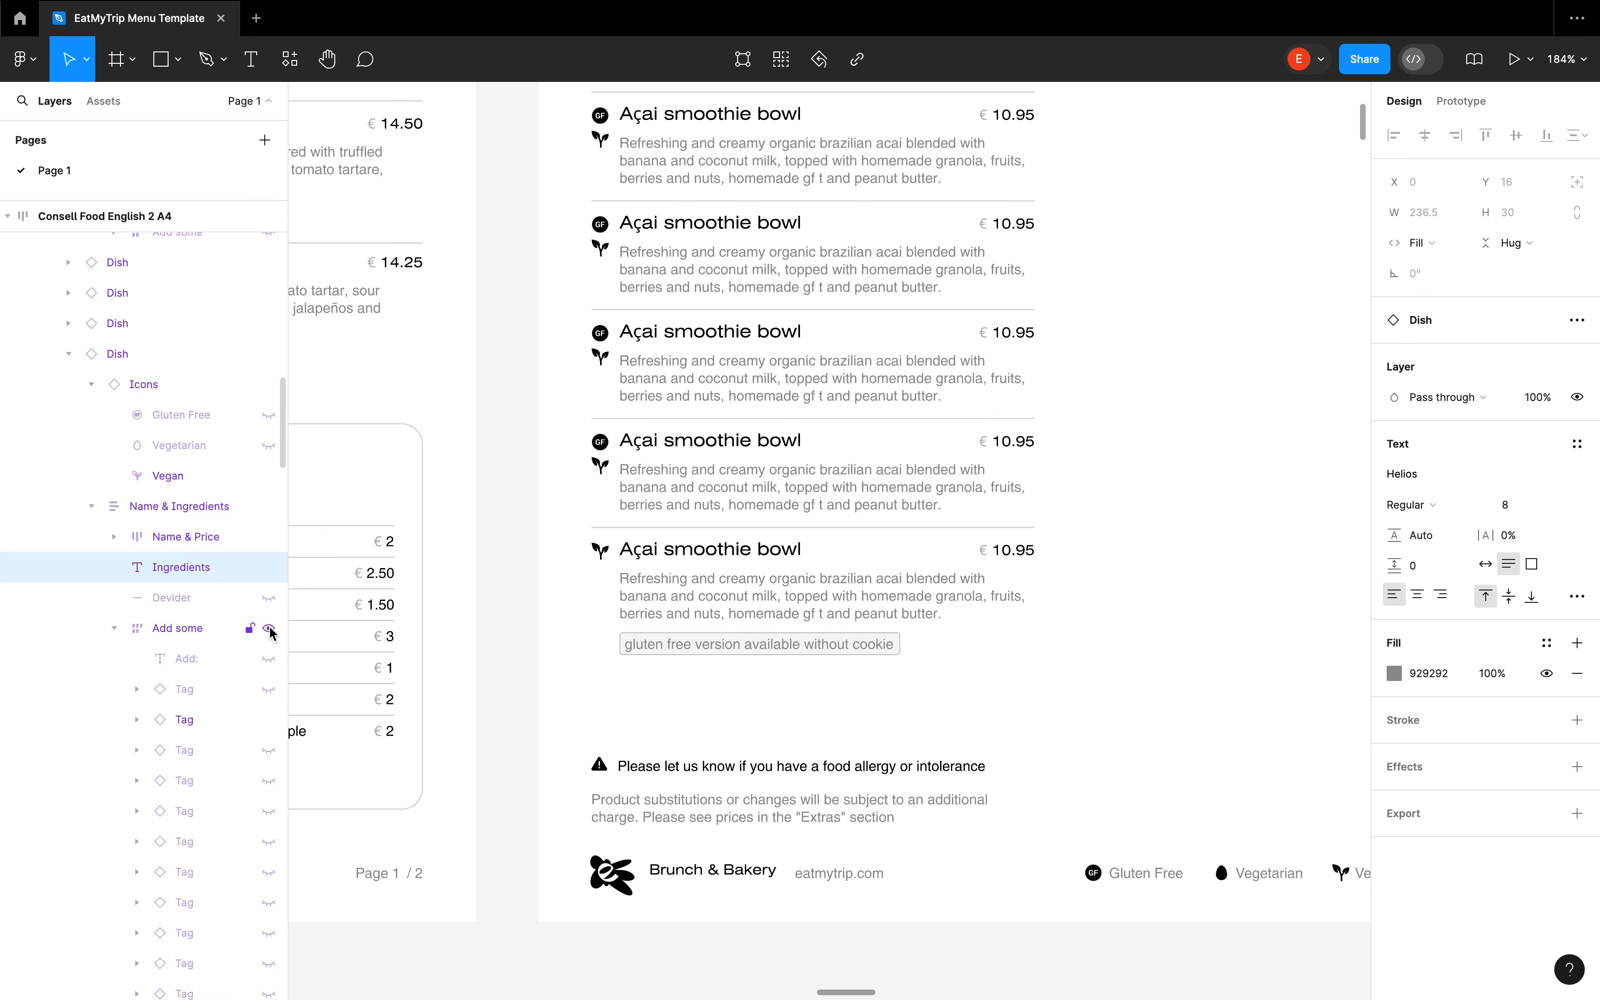
left_click(269, 659)
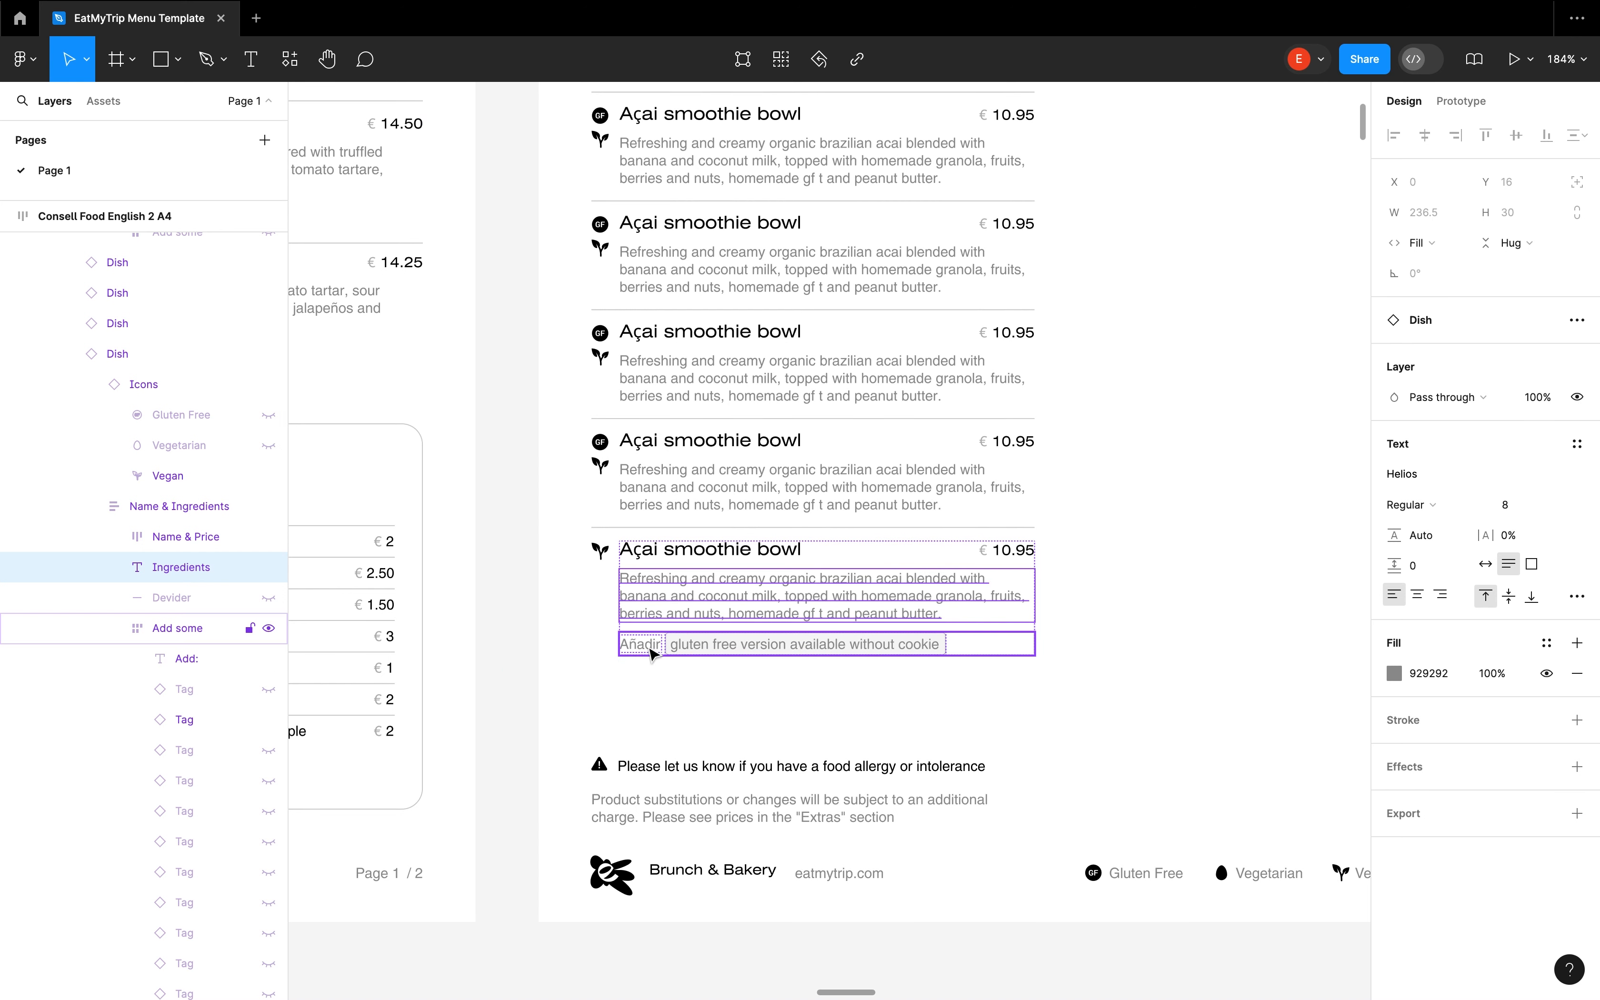
Show the helado, bacon, pulled chicken and three new tags in the Add some row
left_click(269, 689)
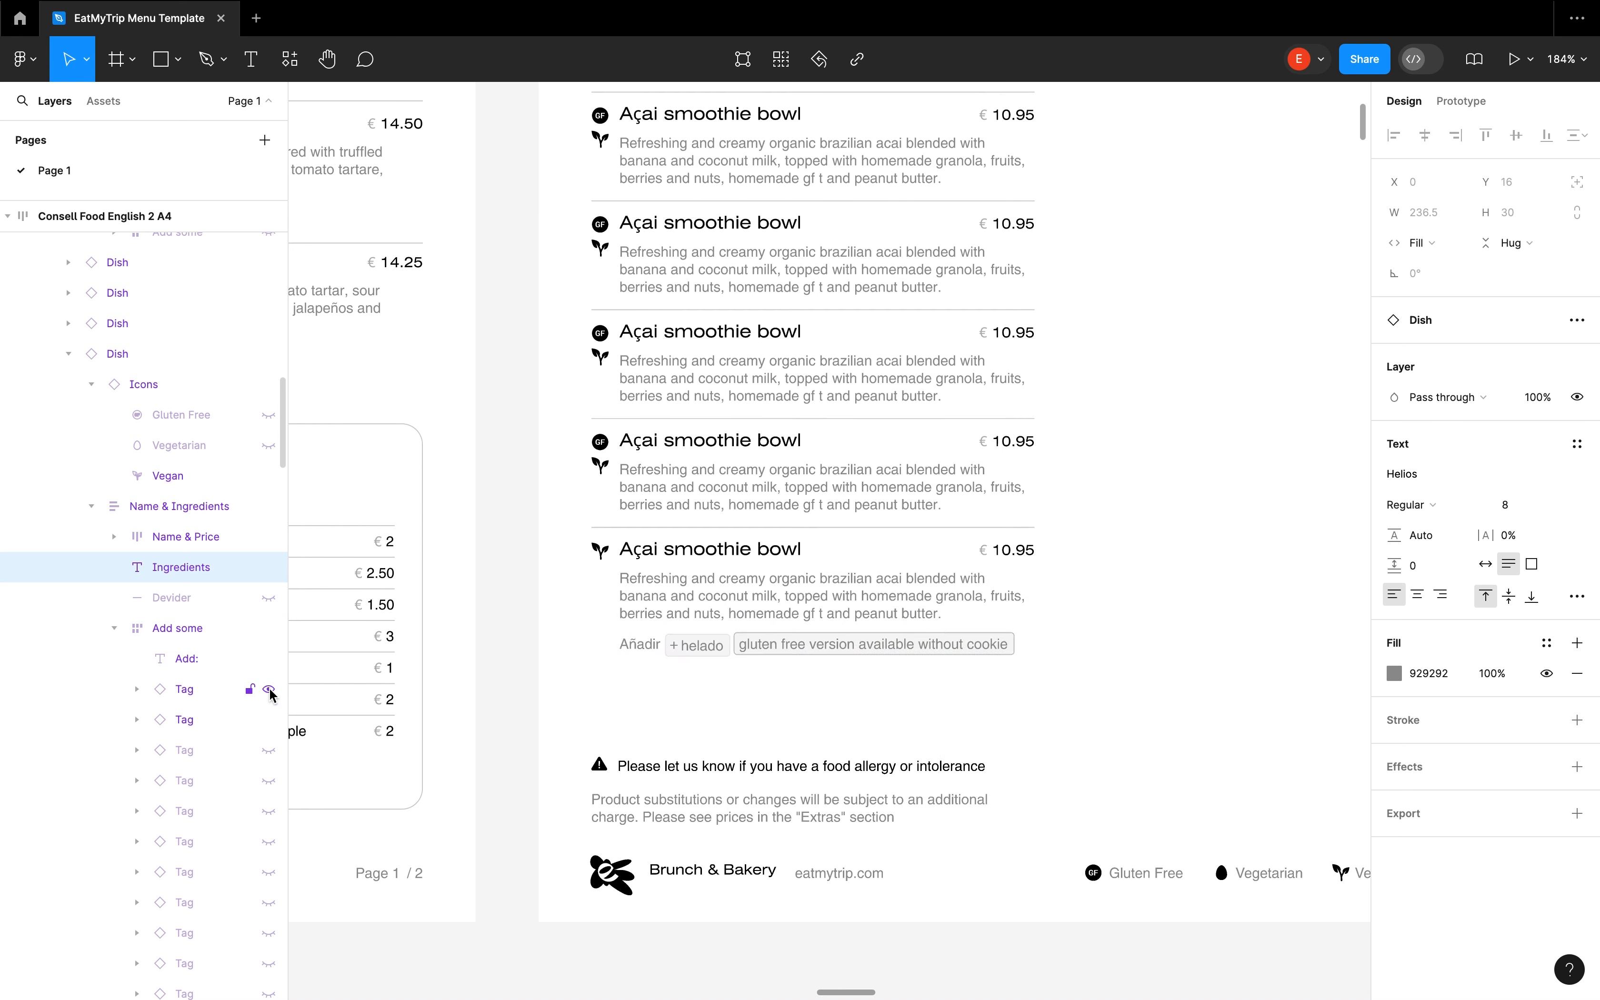
left_click(270, 752)
left_click_drag(268, 781, 264, 868)
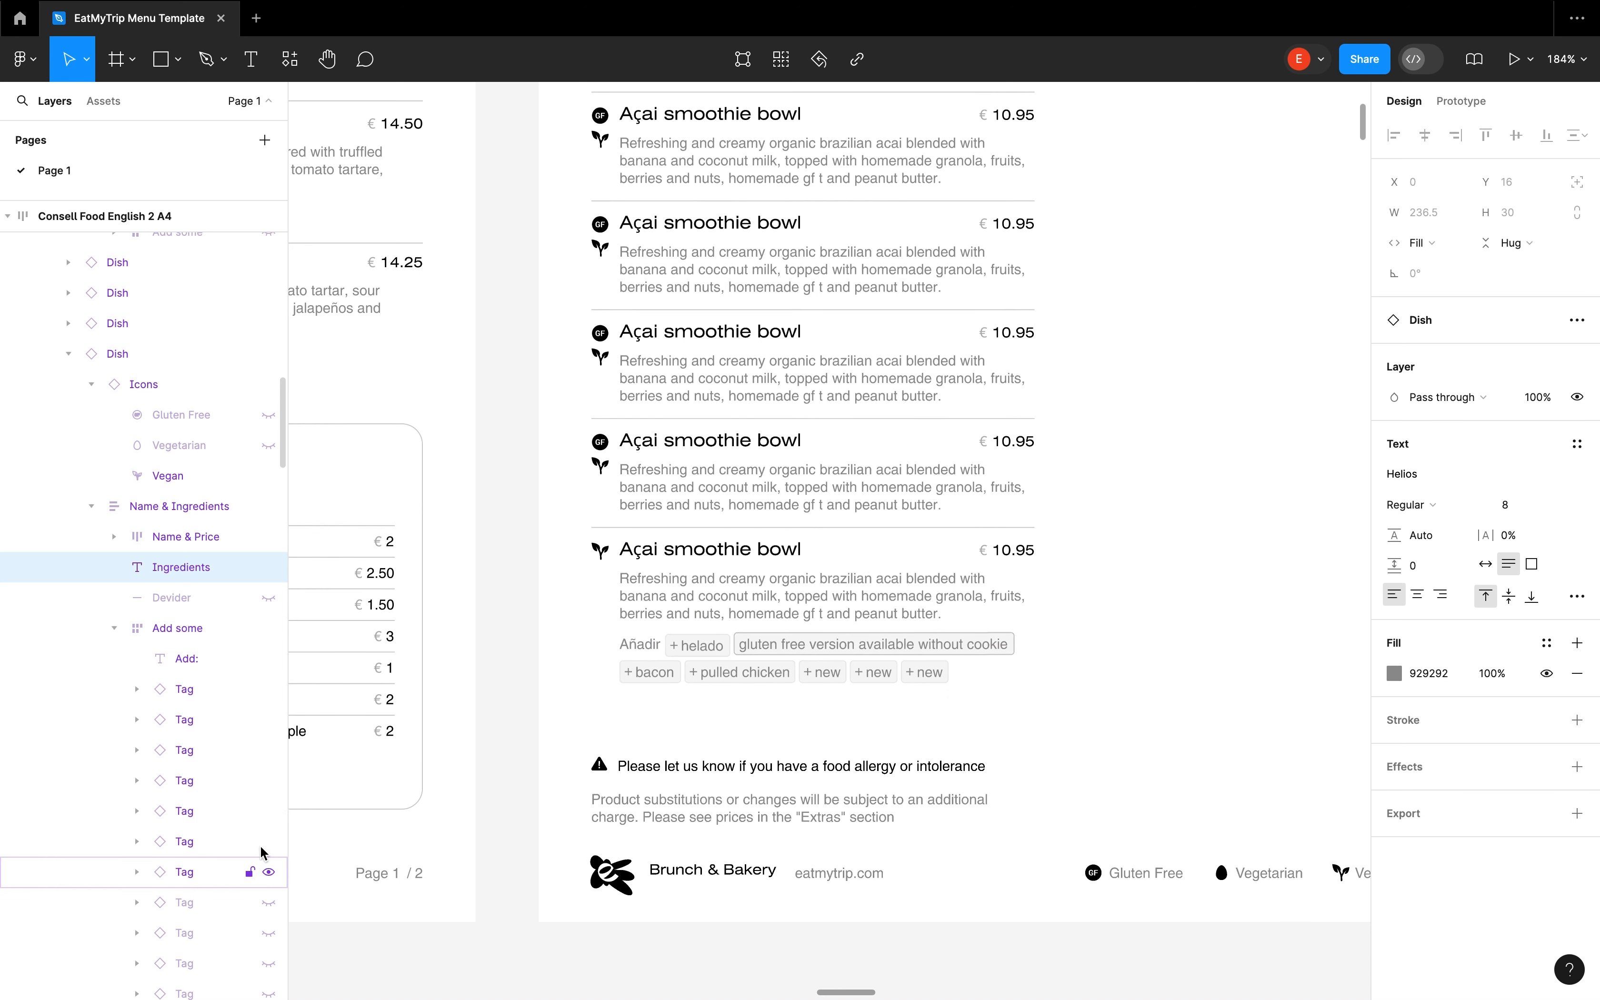
scroll(257, 847, "down", 1)
scroll(198, 794, "down", 2)
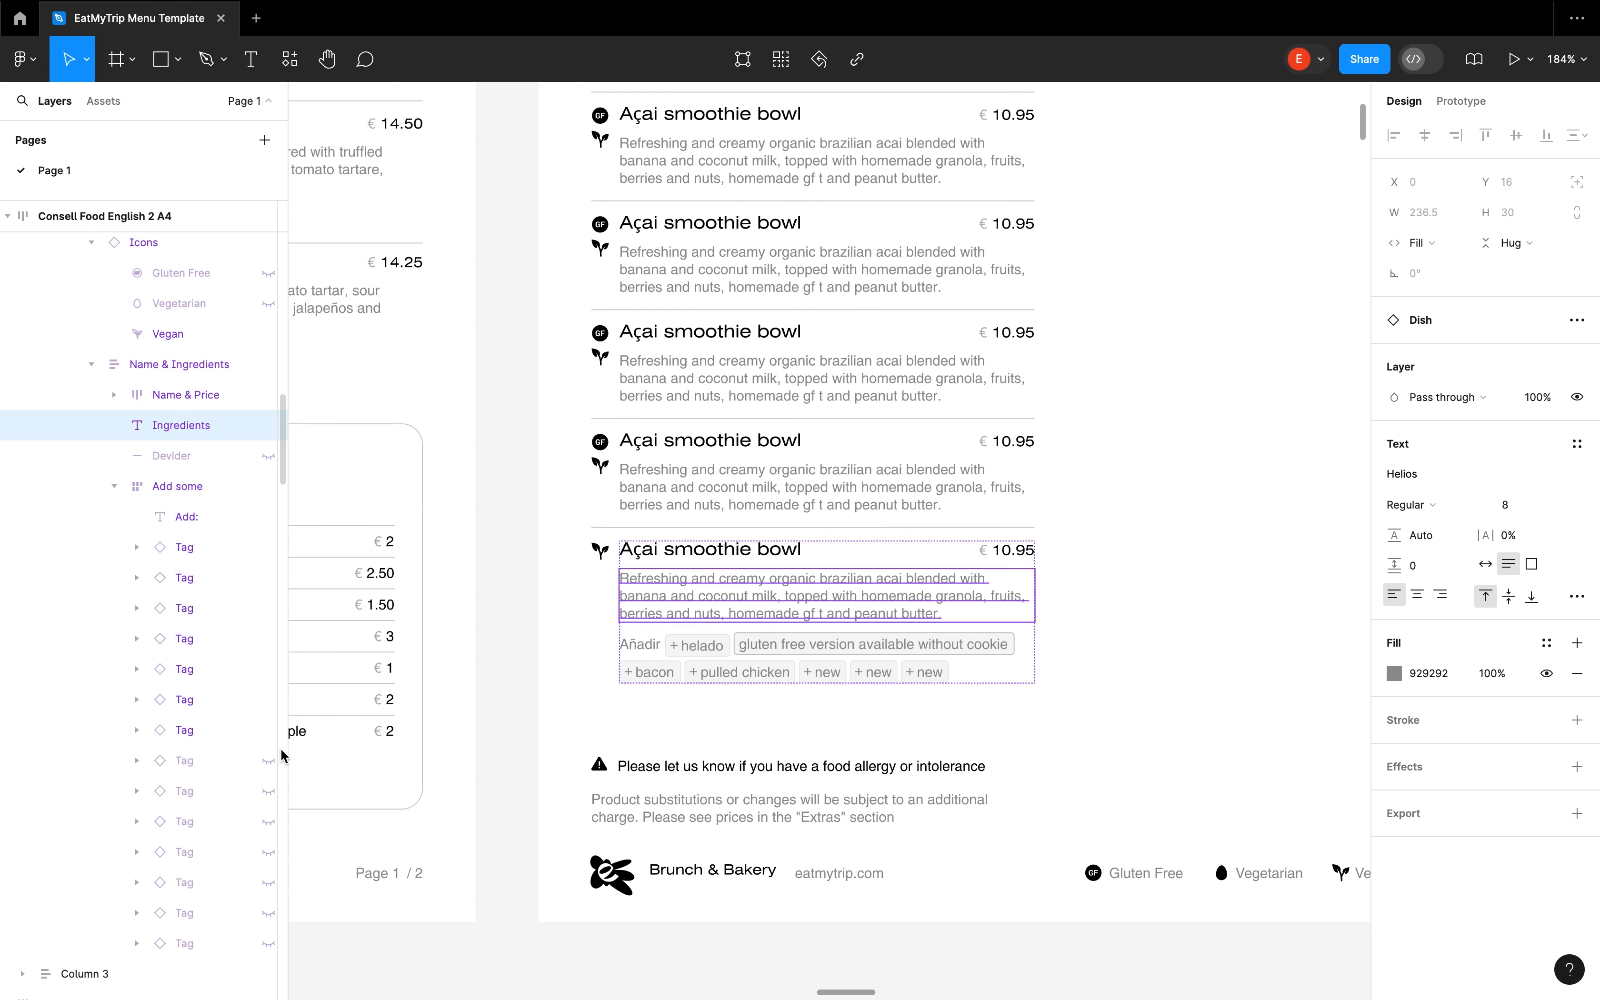
scroll(242, 753, "down", 1)
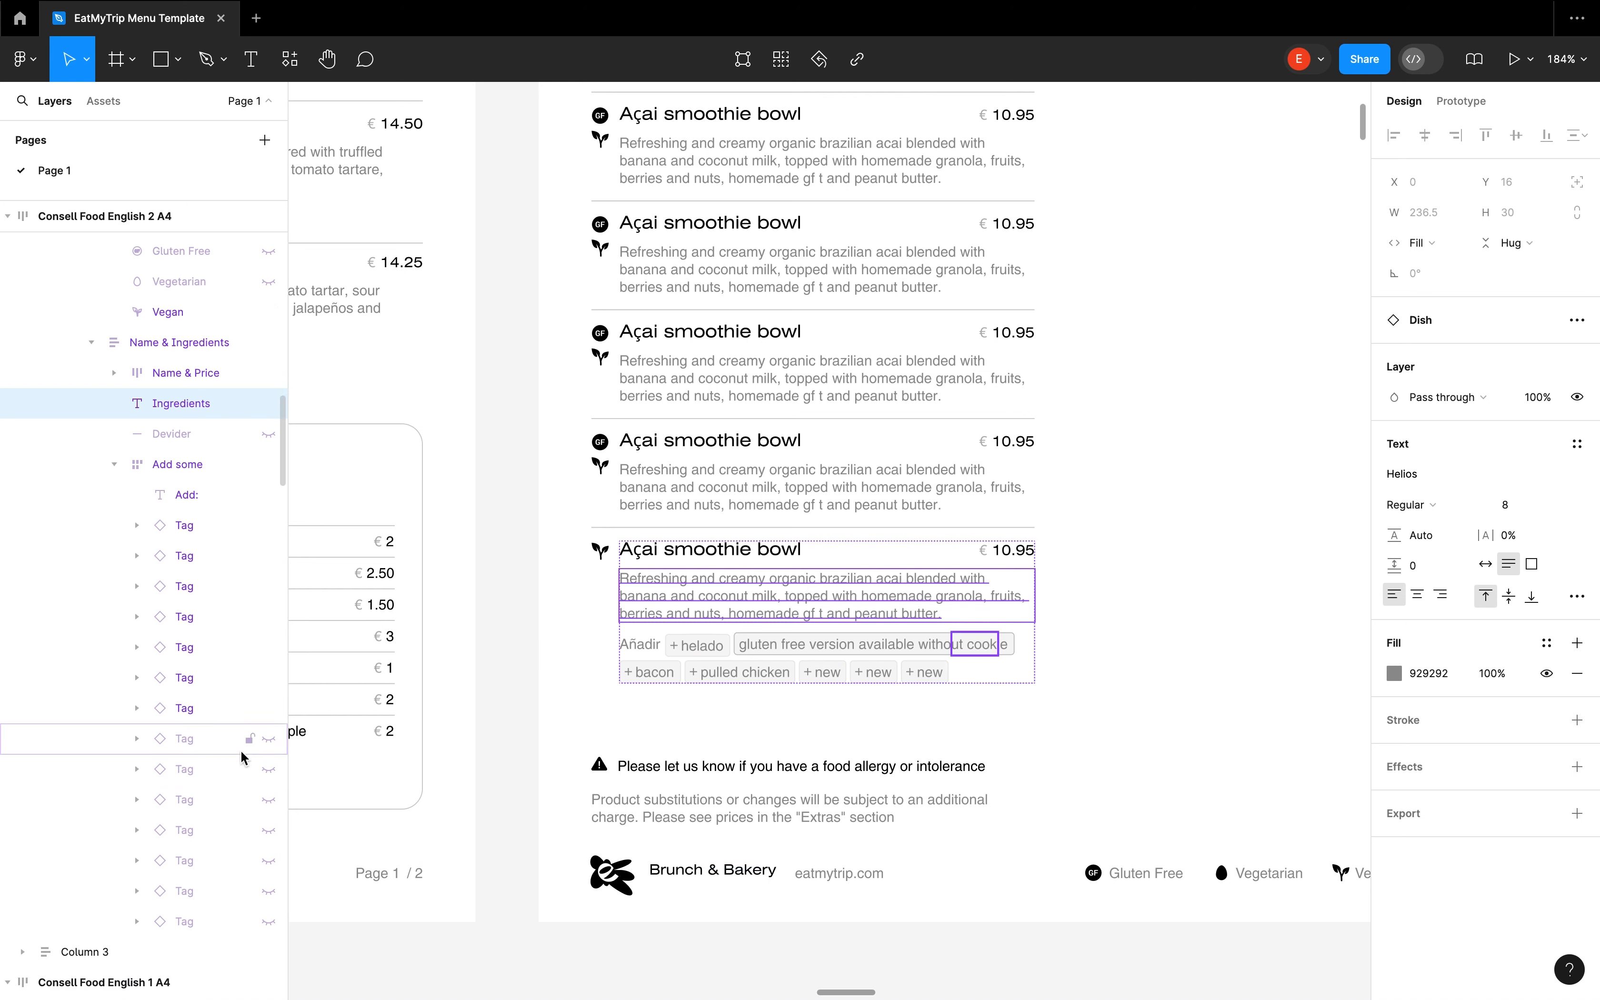
Delete the "gluten free version available without cookie" tag and change the helado tag's text to salad
double_click(792, 645)
key("Delete")
double_click(701, 645)
type("salad")
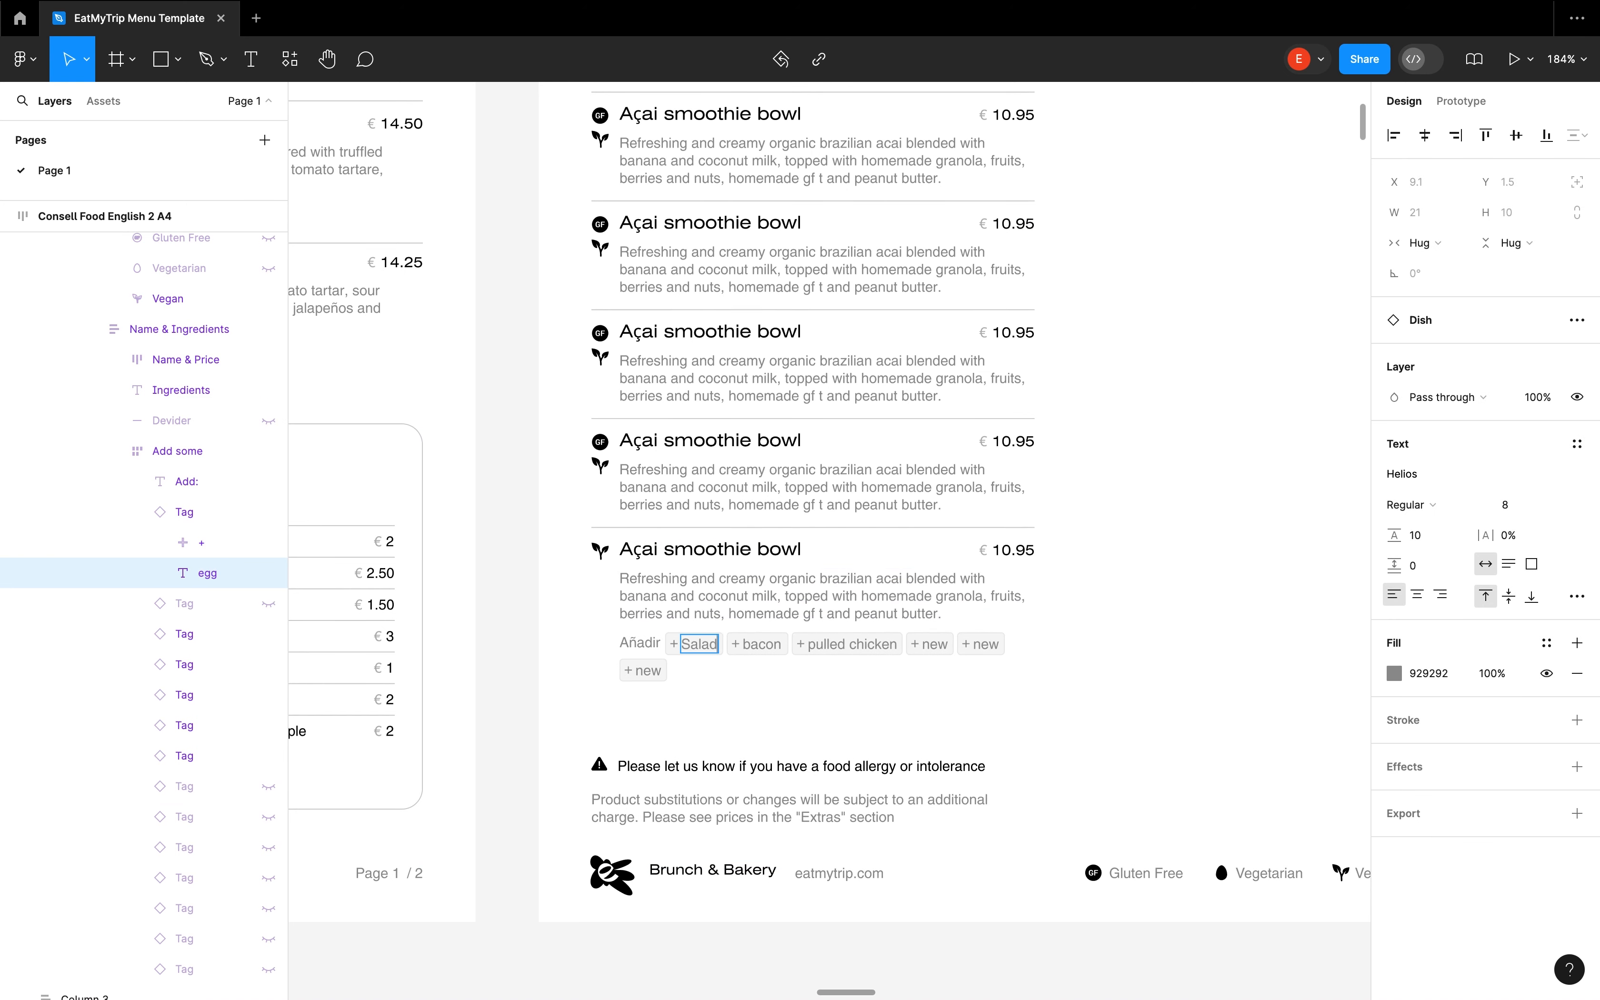
key("Escape")
Shorten the lowest copy's ingredients to start at "Granola, fruits, berries and nuts" and rename the dish Smoothie Bowl Power
left_click(957, 615)
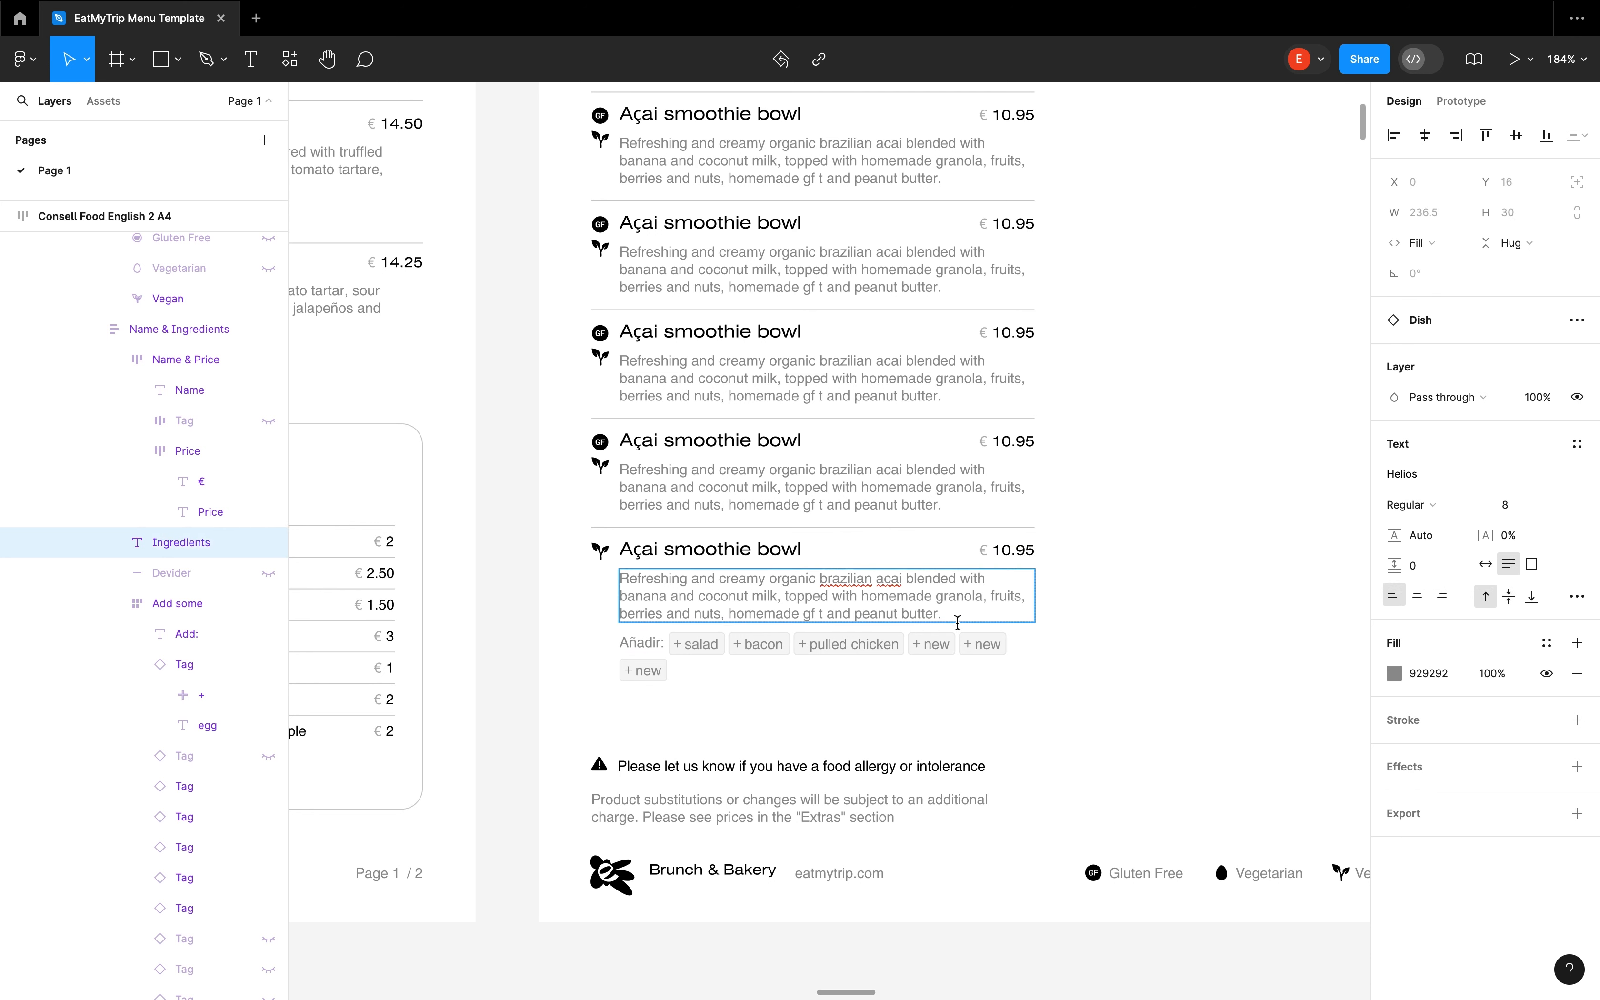
type("G")
left_click_drag(941, 596, 609, 551)
type("S")
left_click(767, 549)
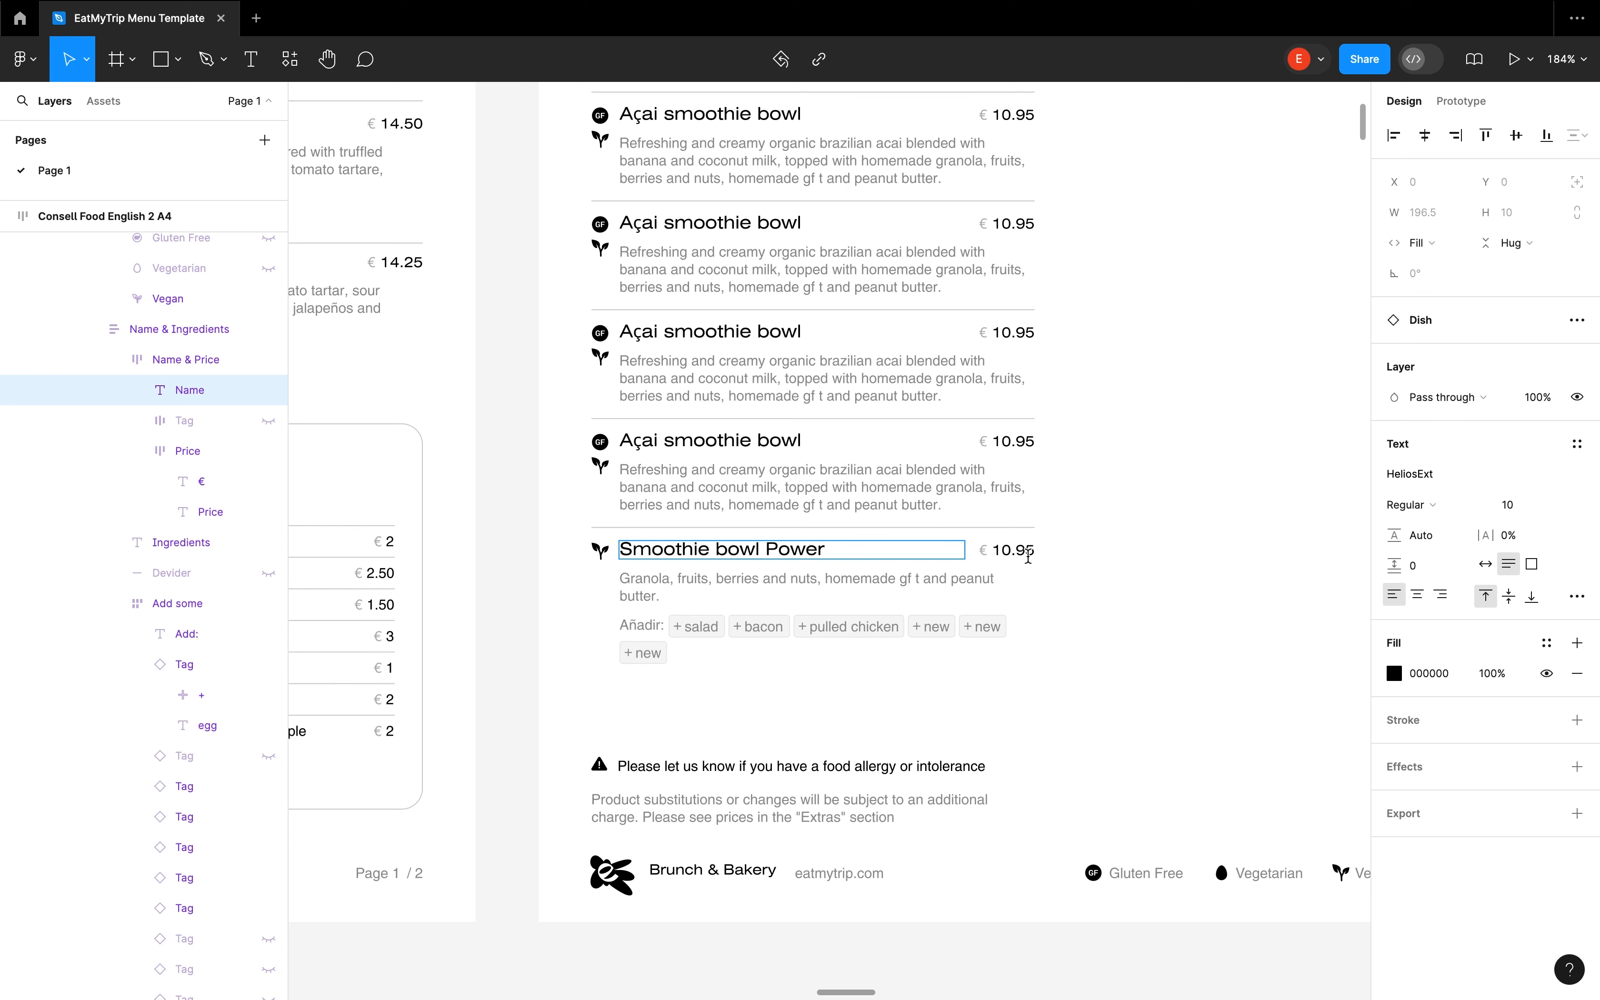
left_click(1183, 529)
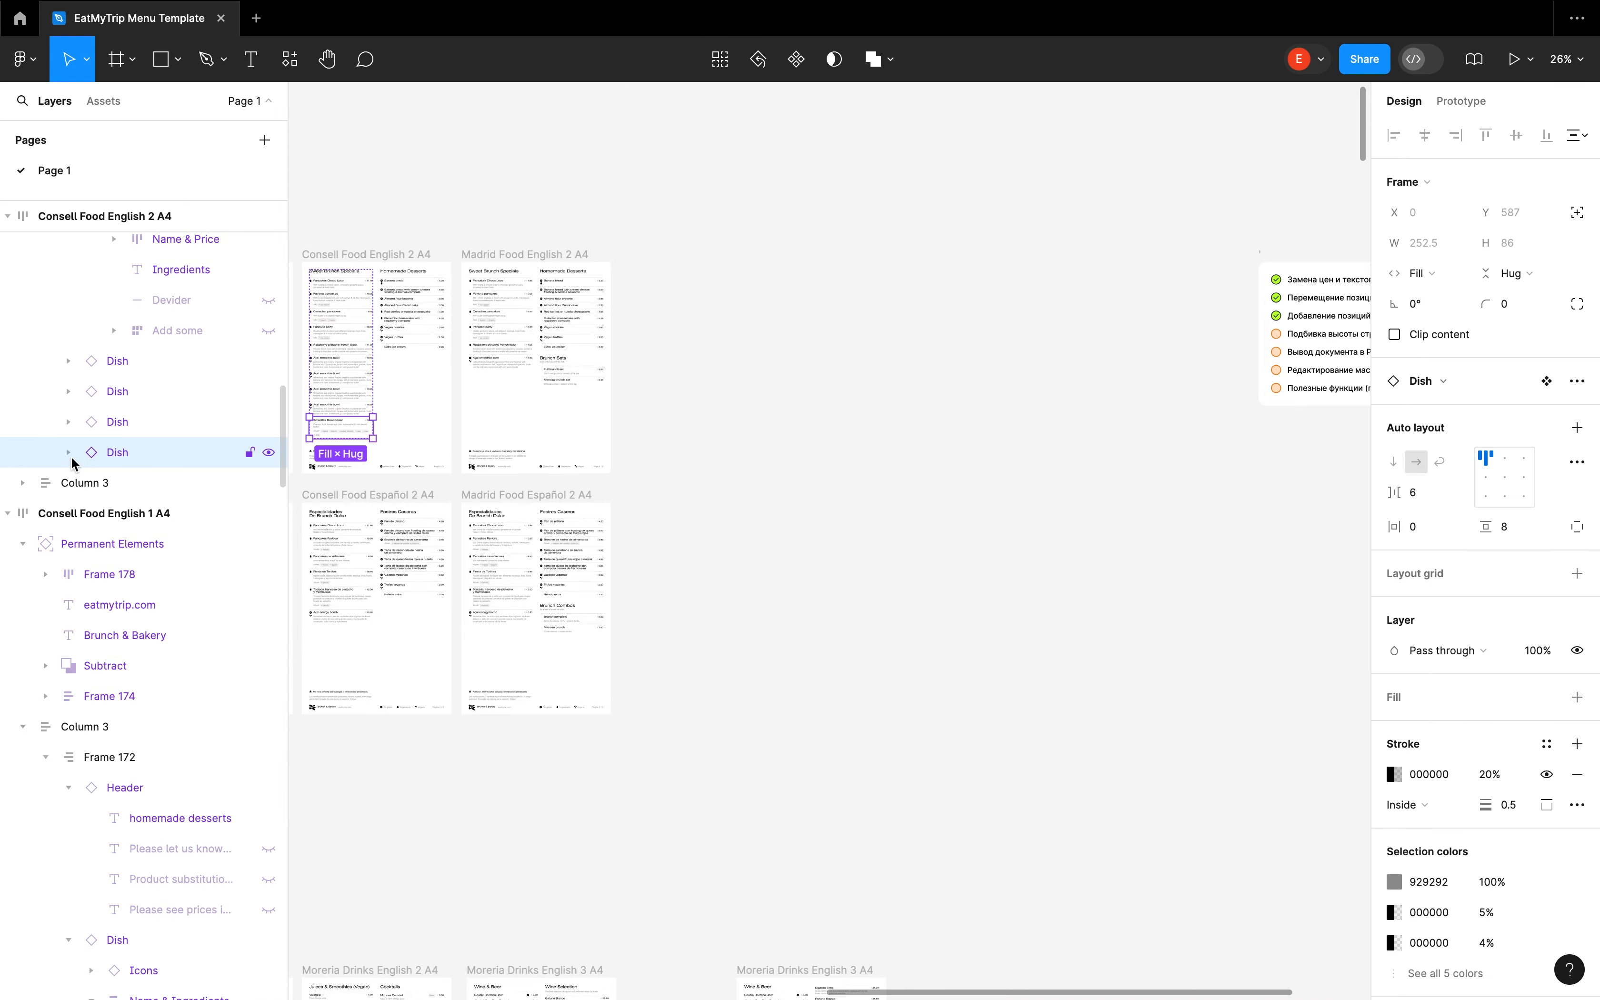
Delete the Smoothie Bowl Power dish and the three duplicate Açai smoothie bowl dishes above it
scroll(772, 541, "down", 10)
scroll(771, 541, "down", 10)
scroll(950, 412, "left", 10)
key("shift+2")
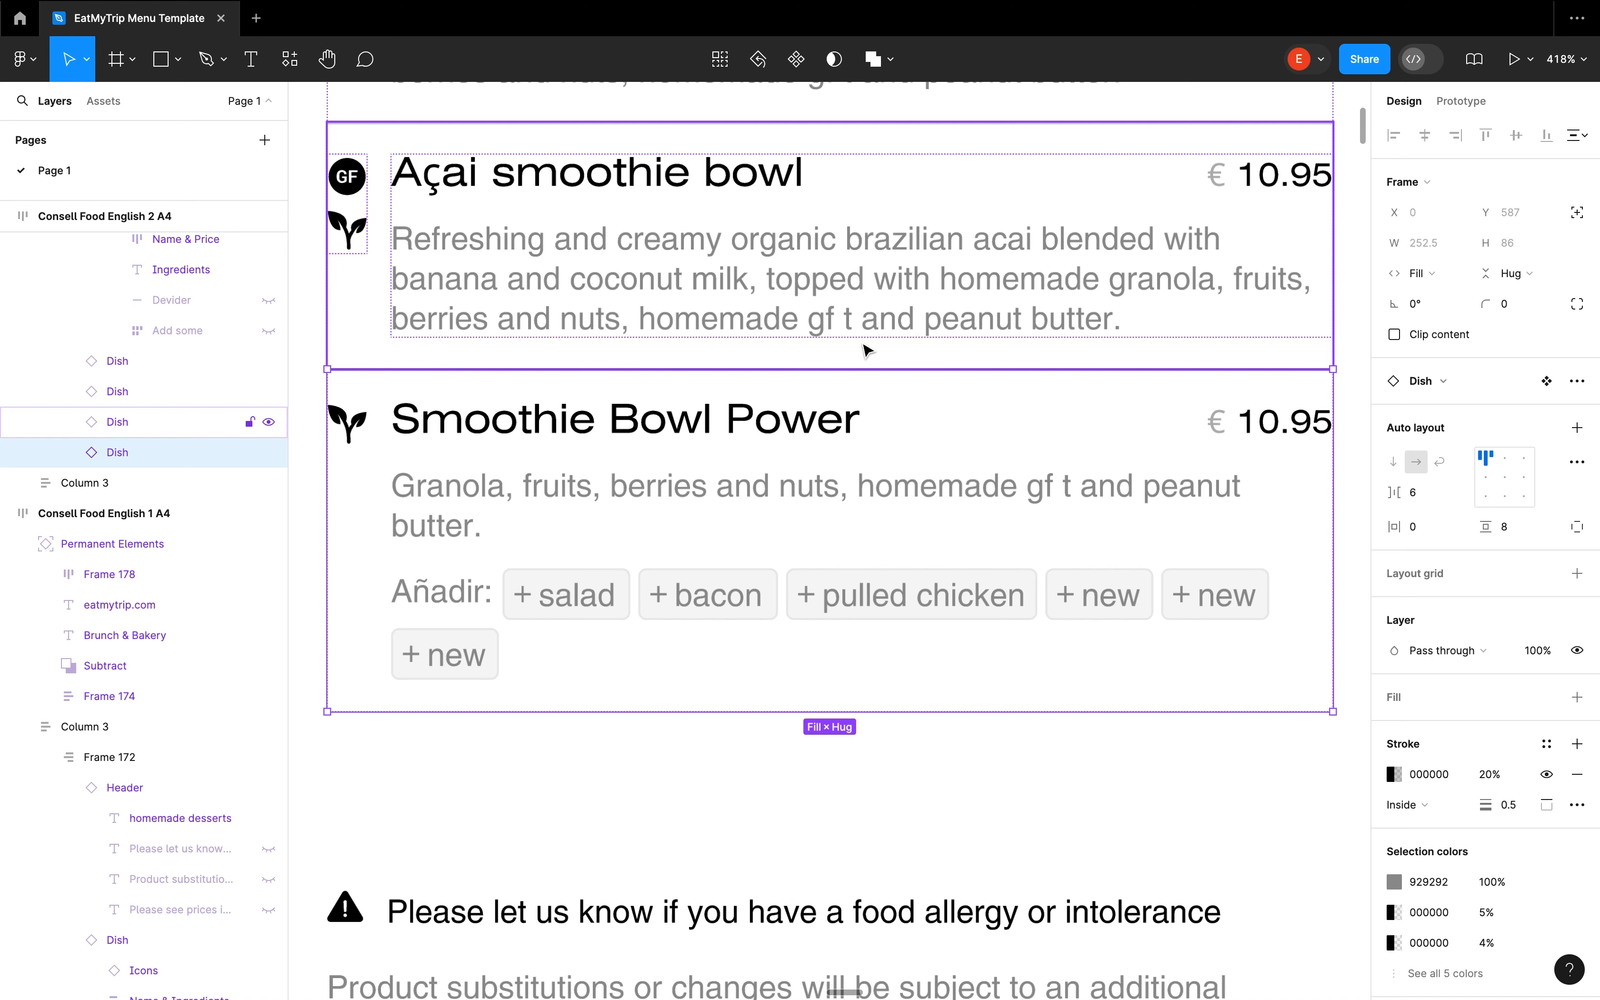
scroll(851, 337, "down", 10)
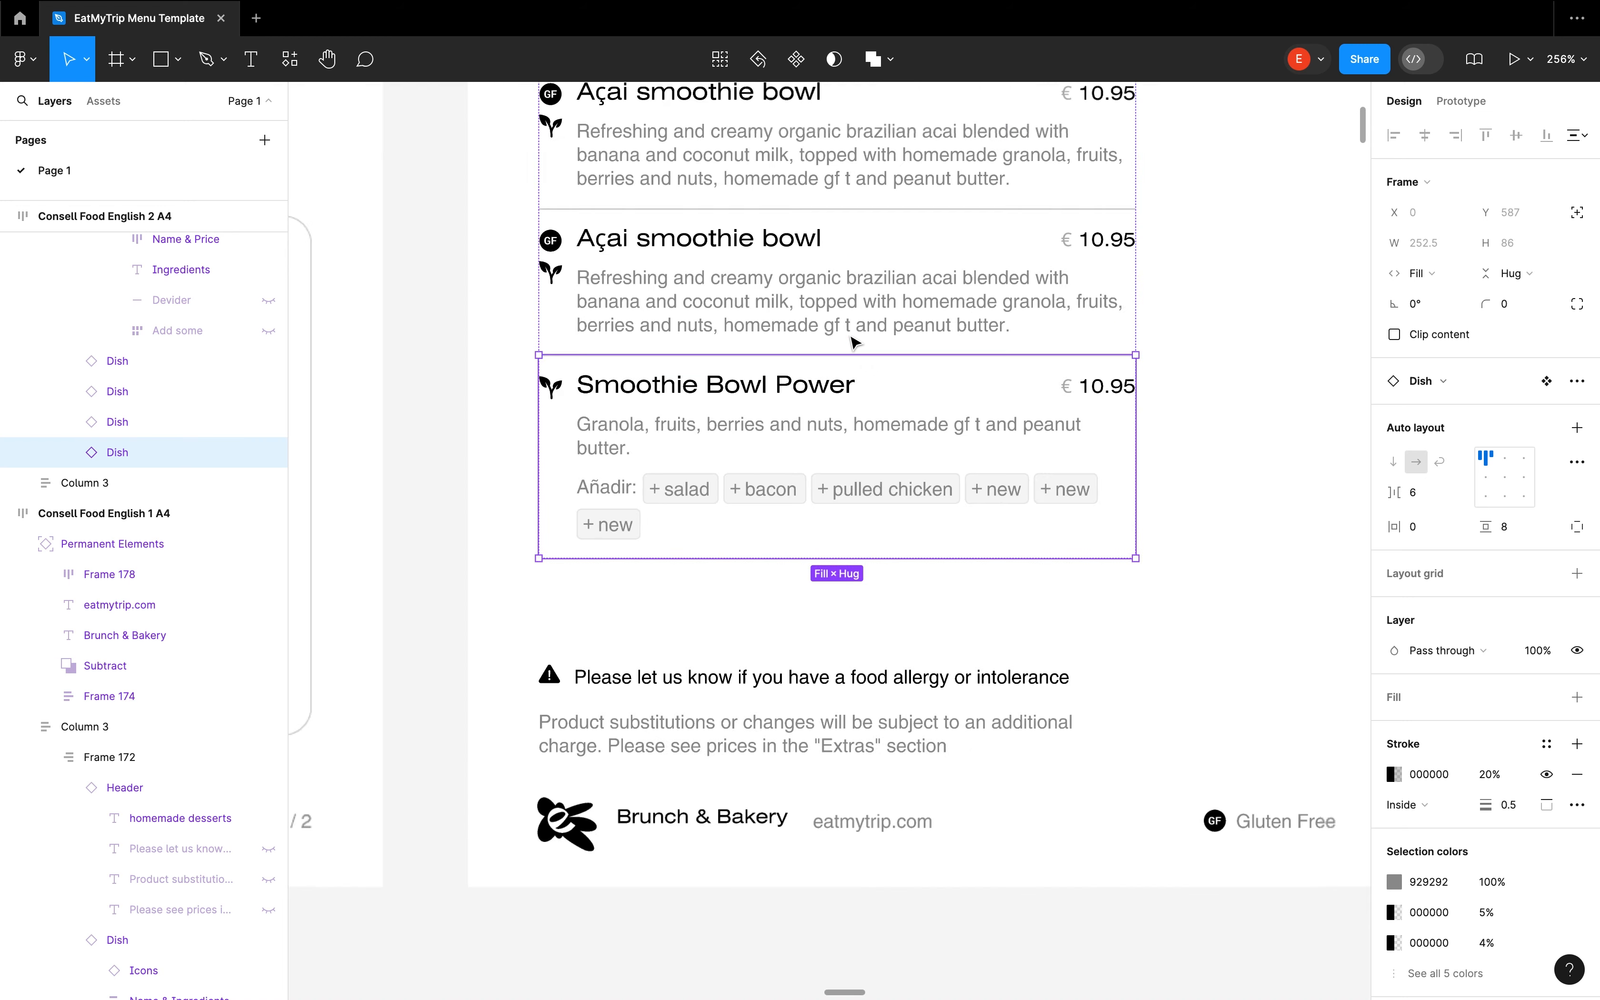
left_click(780, 497, "shift")
left_click(776, 442, "shift")
left_click(770, 389, "shift")
left_click(759, 338, "shift")
left_click(760, 337, "shift")
key("Delete")
Open the page number text in the B&B Barcelona Drinks Español 2 A4 footer and select the website text
scroll(791, 524, "down", 10)
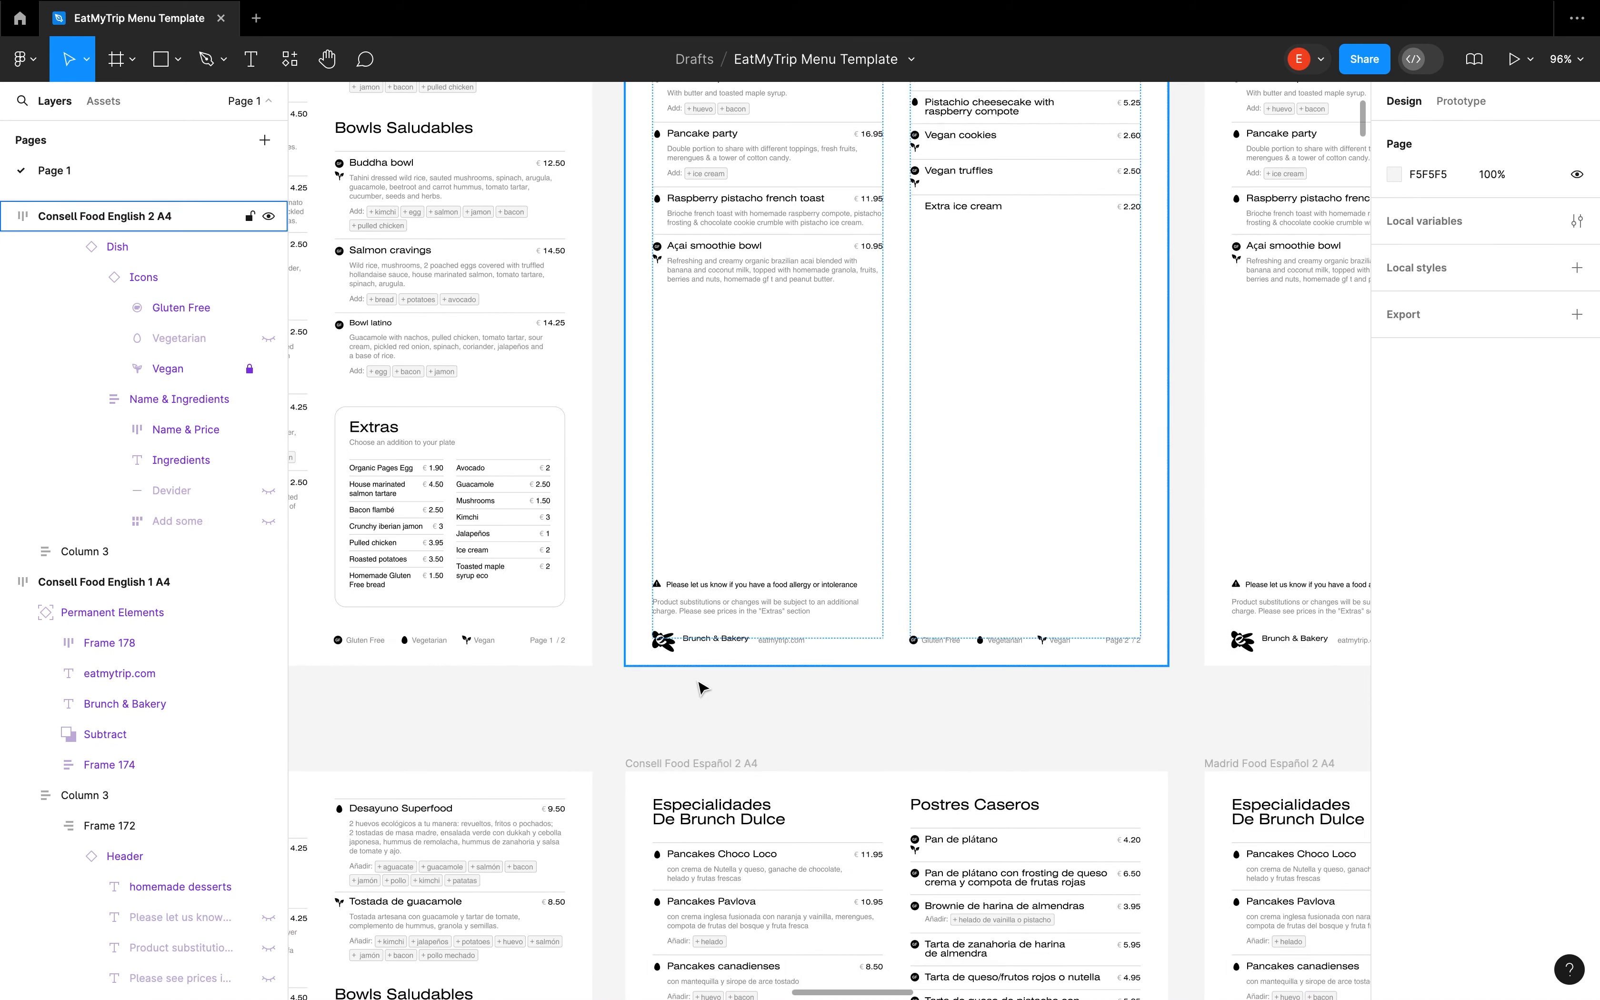
scroll(780, 637, "up", 10)
scroll(700, 615, "right", 10)
left_click(1189, 476, "super")
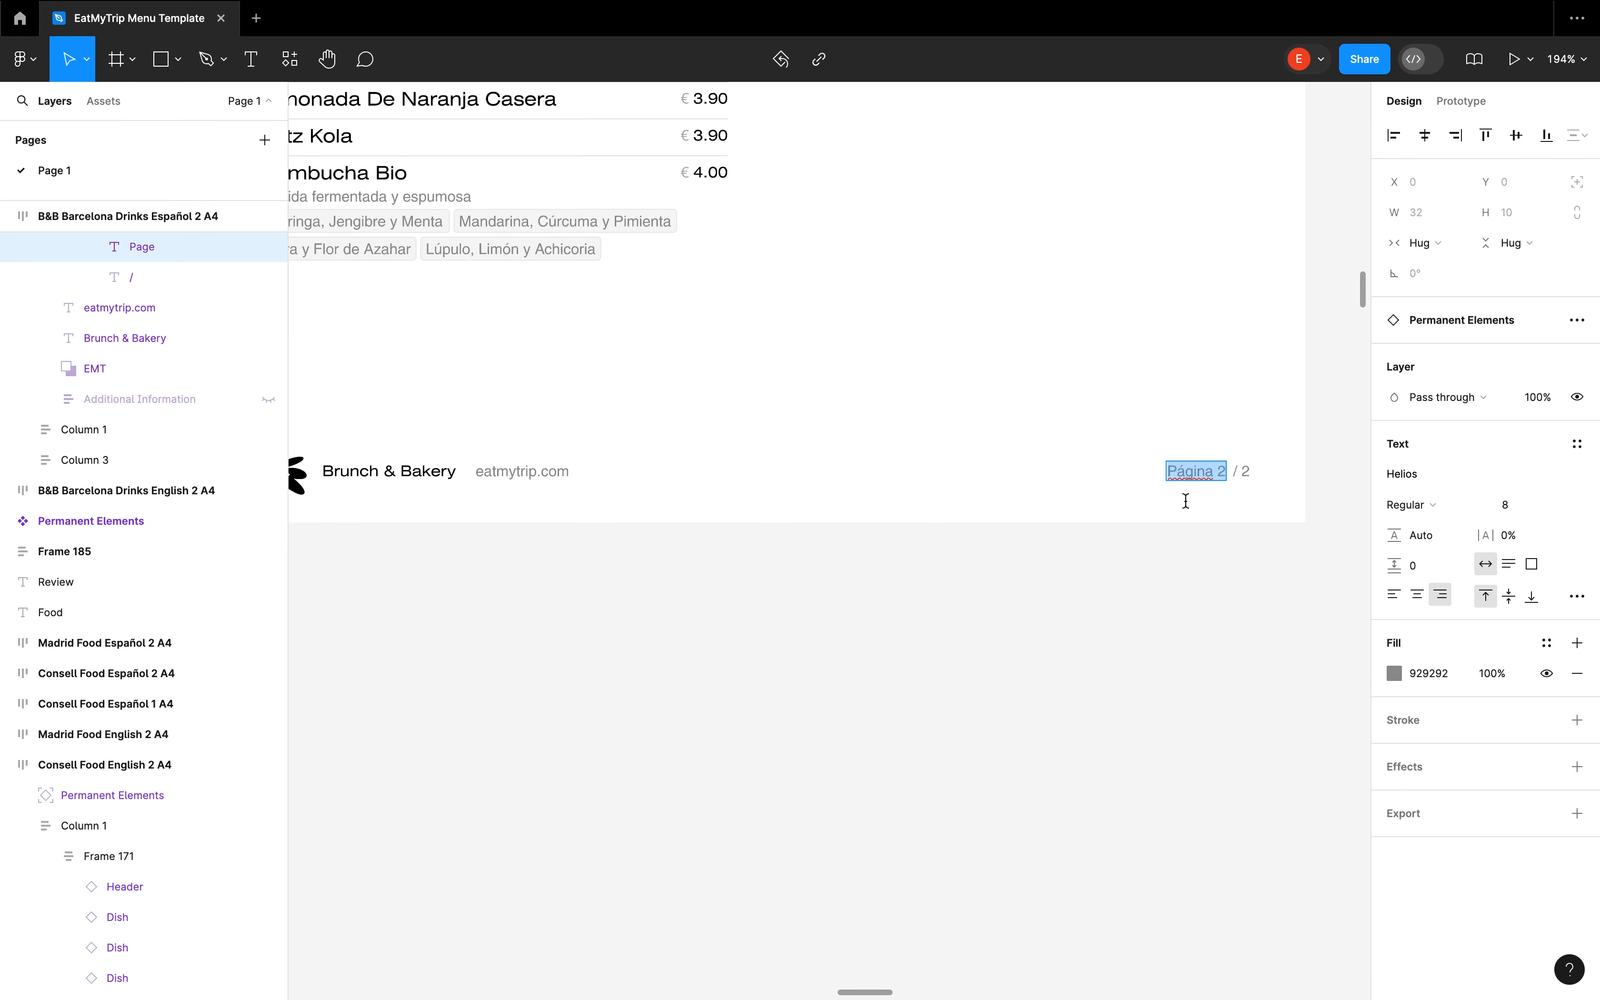
left_click(521, 473, "super")
Locate the Permanent Elements main component and select its food allergy notice text
scroll(503, 614, "down", 8)
scroll(595, 596, "left", 10)
left_click(625, 164)
scroll(1046, 657, "right", 7)
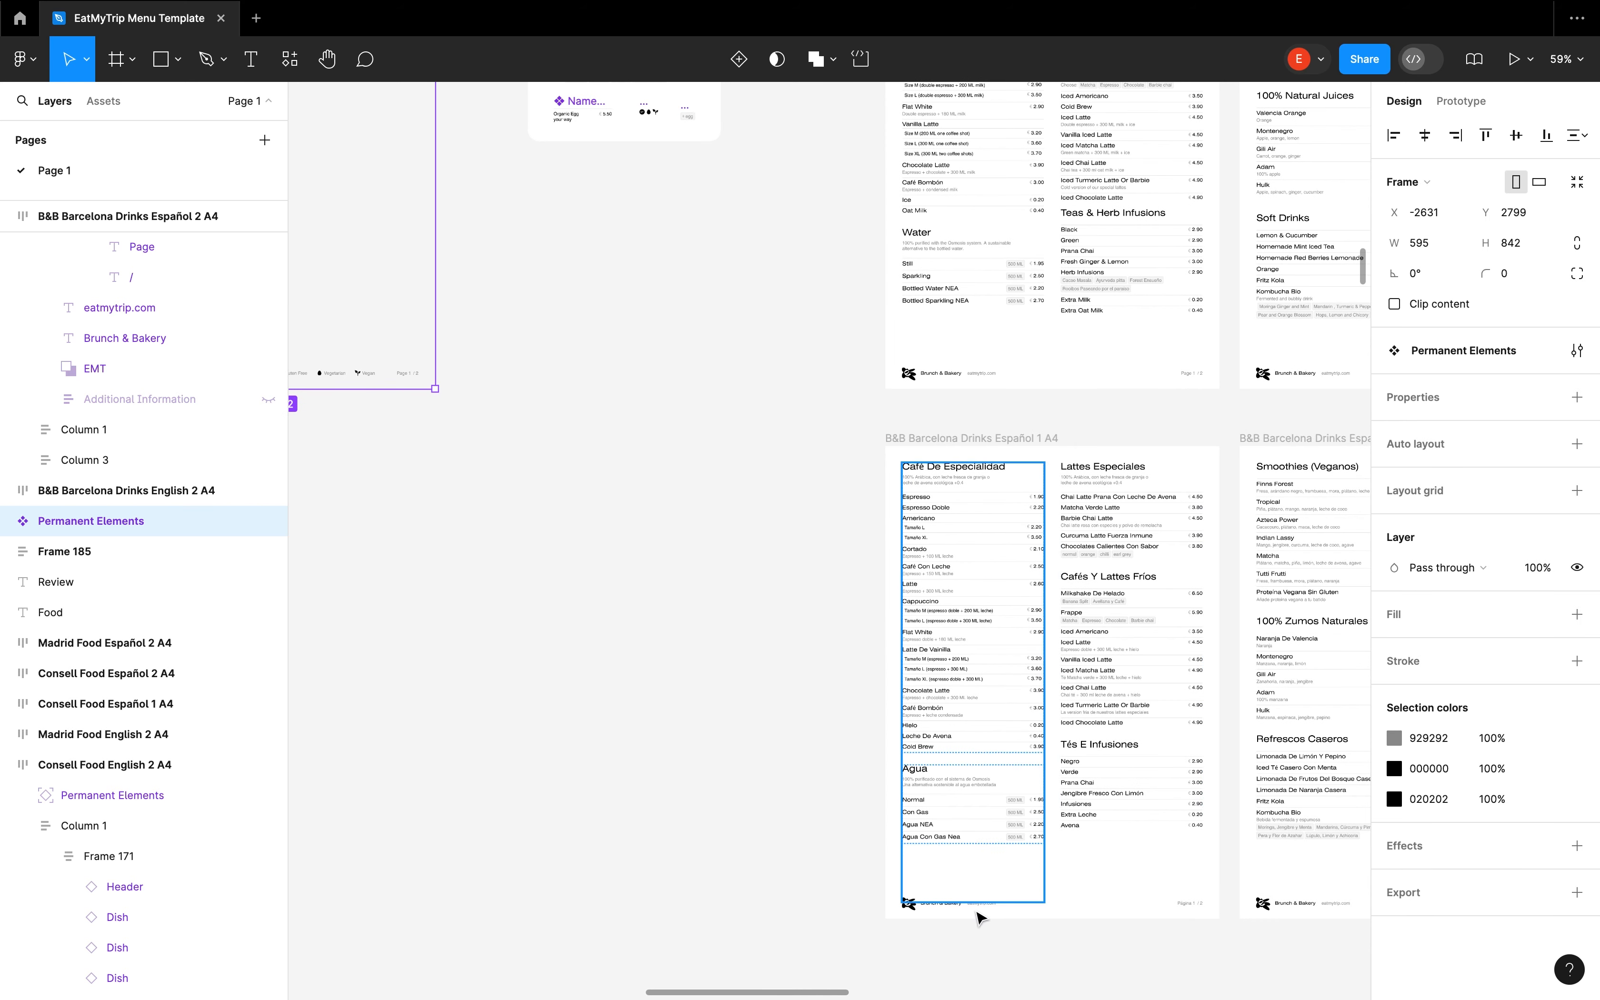
left_click(954, 905, "super")
left_click(529, 453)
scroll(518, 443, "left", 5)
scroll(492, 448, "up", 8)
left_click(488, 448, "super")
left_click(488, 398, "super")
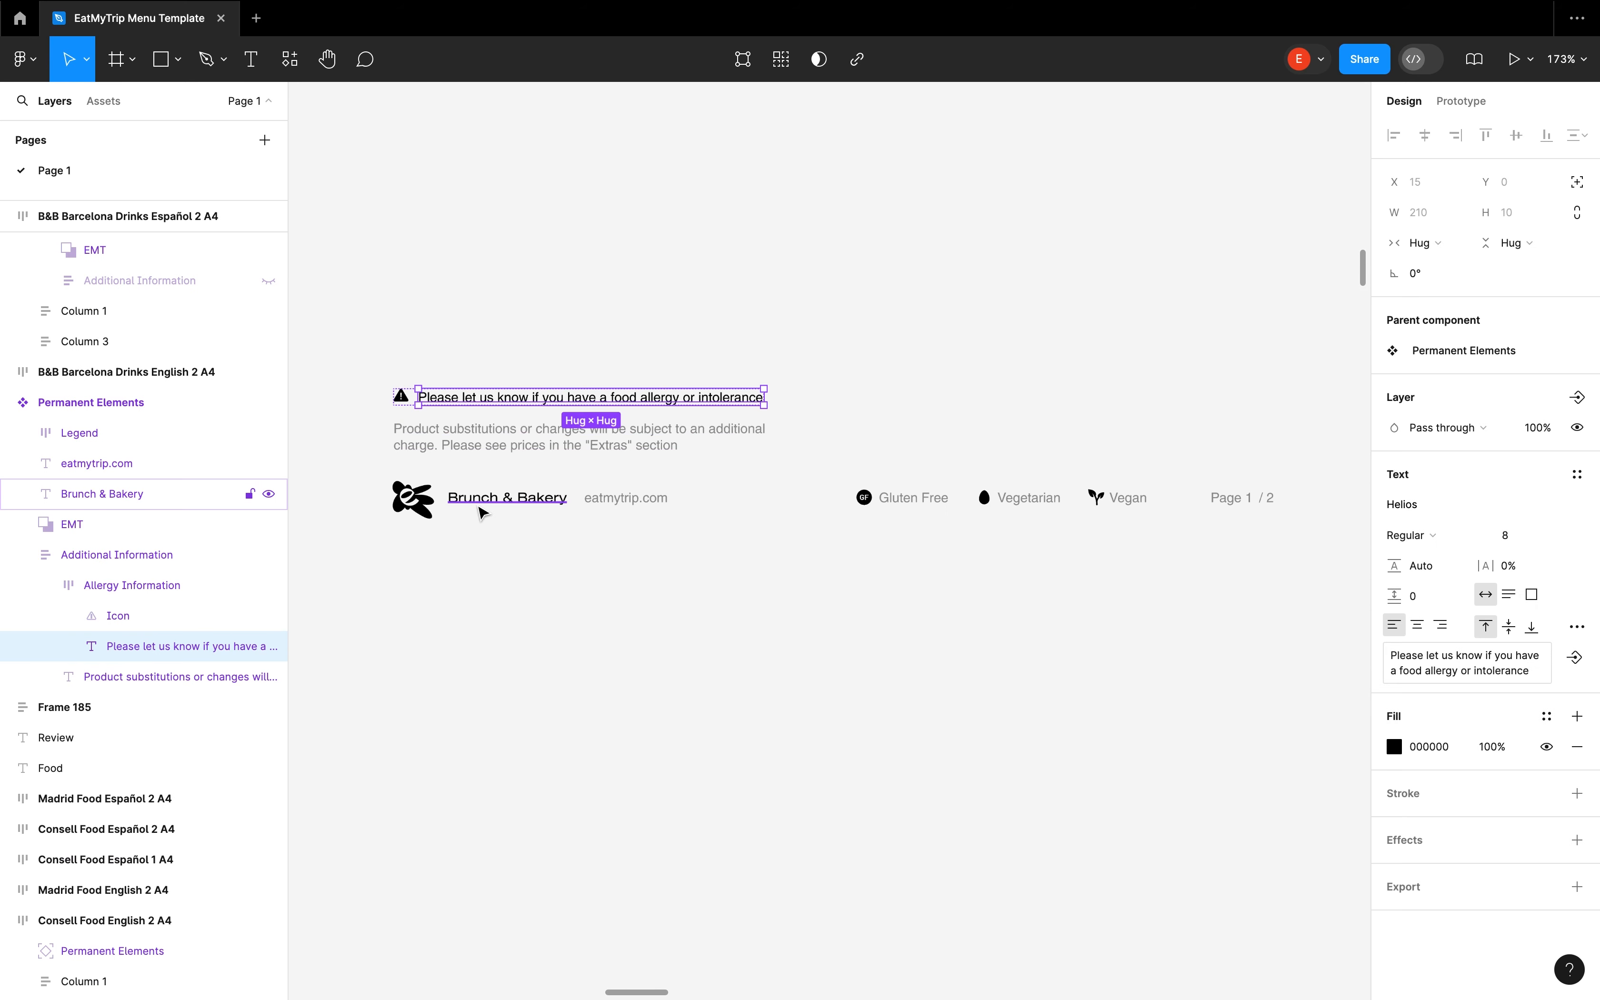
Select the Brunch & Bakery text and the website text in the Permanent Elements component, and clear the selection
left_click(518, 500, "super")
left_click(606, 500, "super")
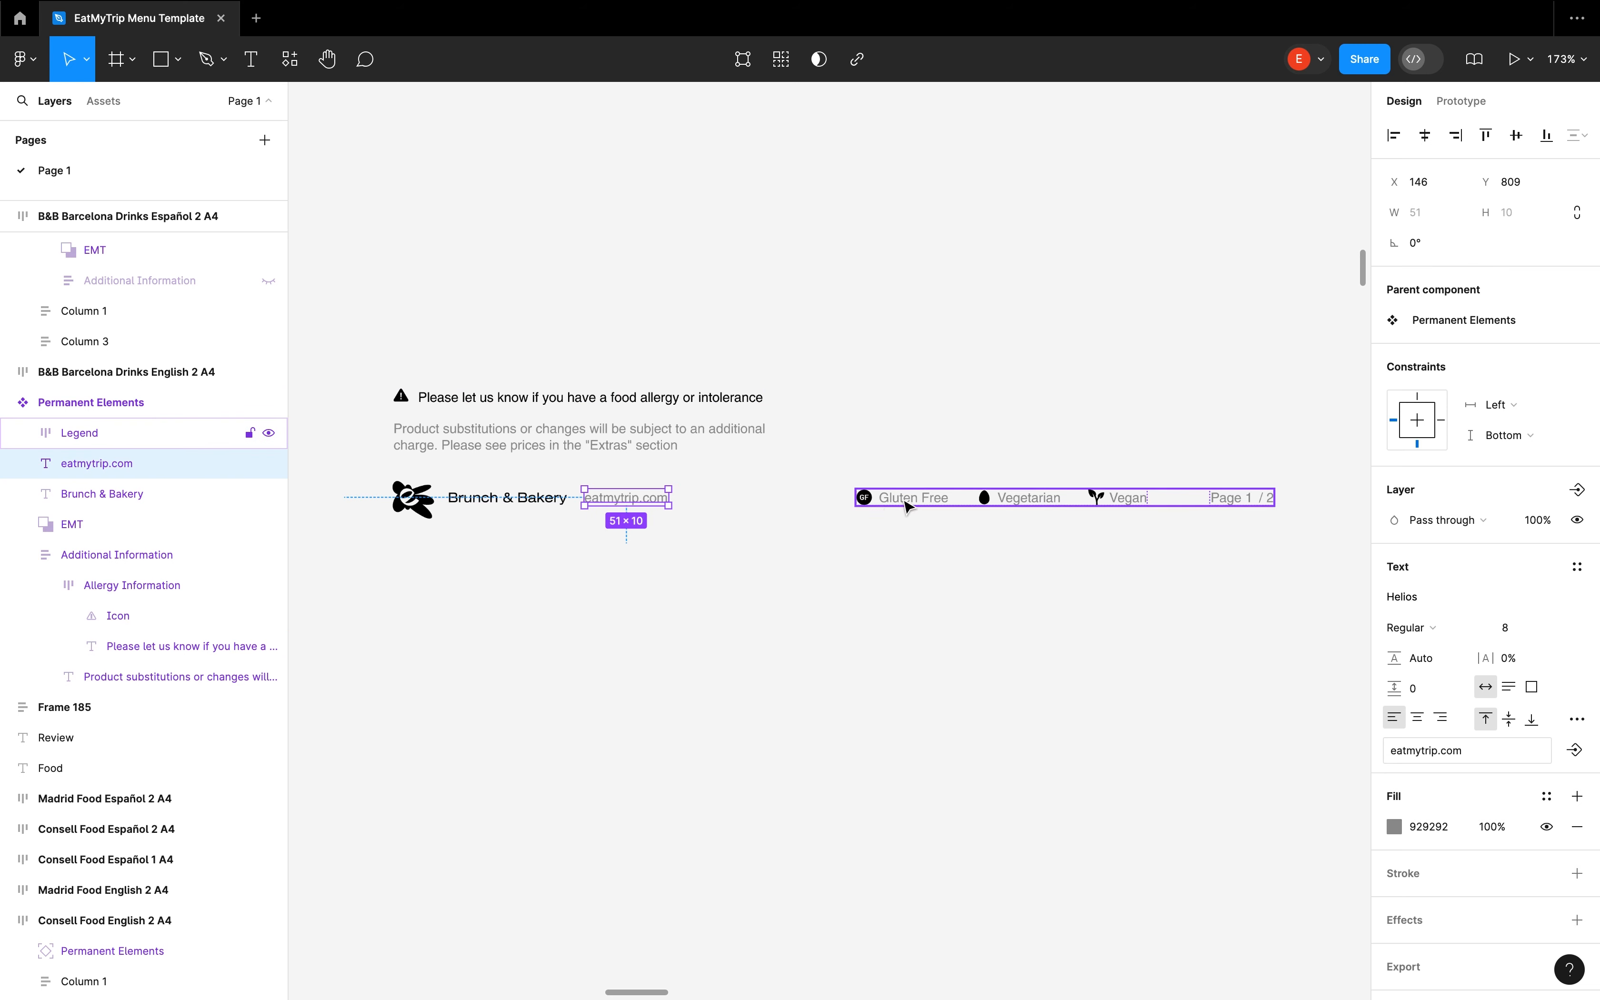
left_click(1126, 635)
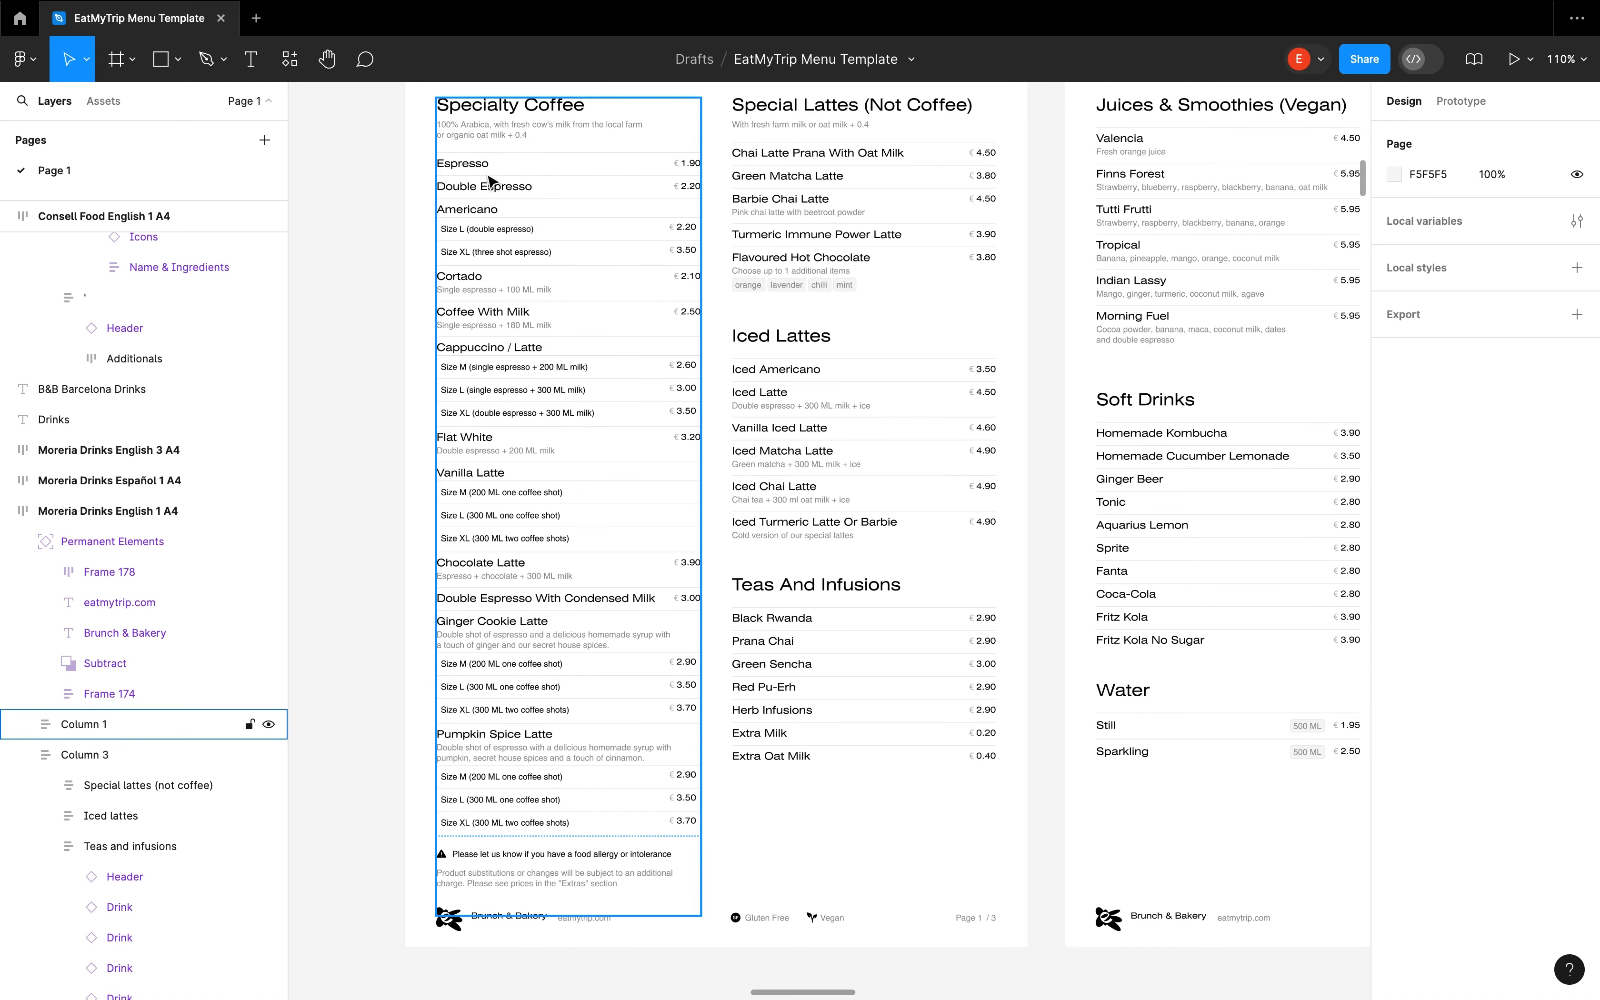
Duplicate the Espresso drink in the Specialty Coffee column of Moreria Drinks English 1 A4 and clear the selection
double_click(495, 165)
double_click(495, 165)
key("super+d")
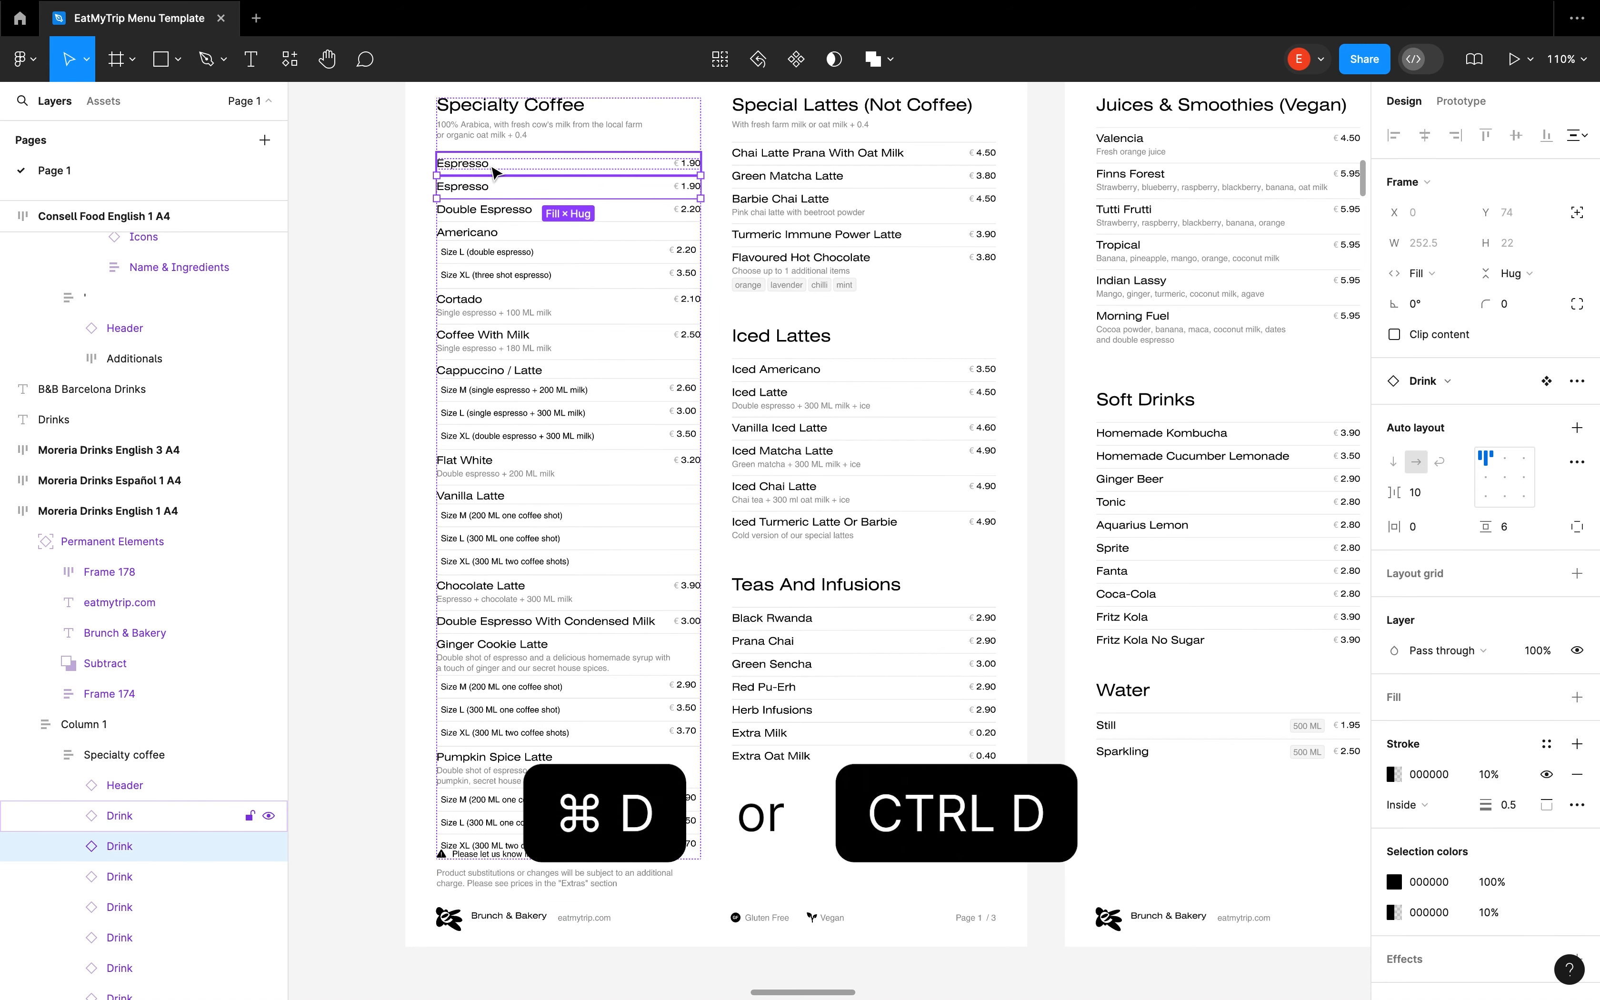
left_click(343, 635)
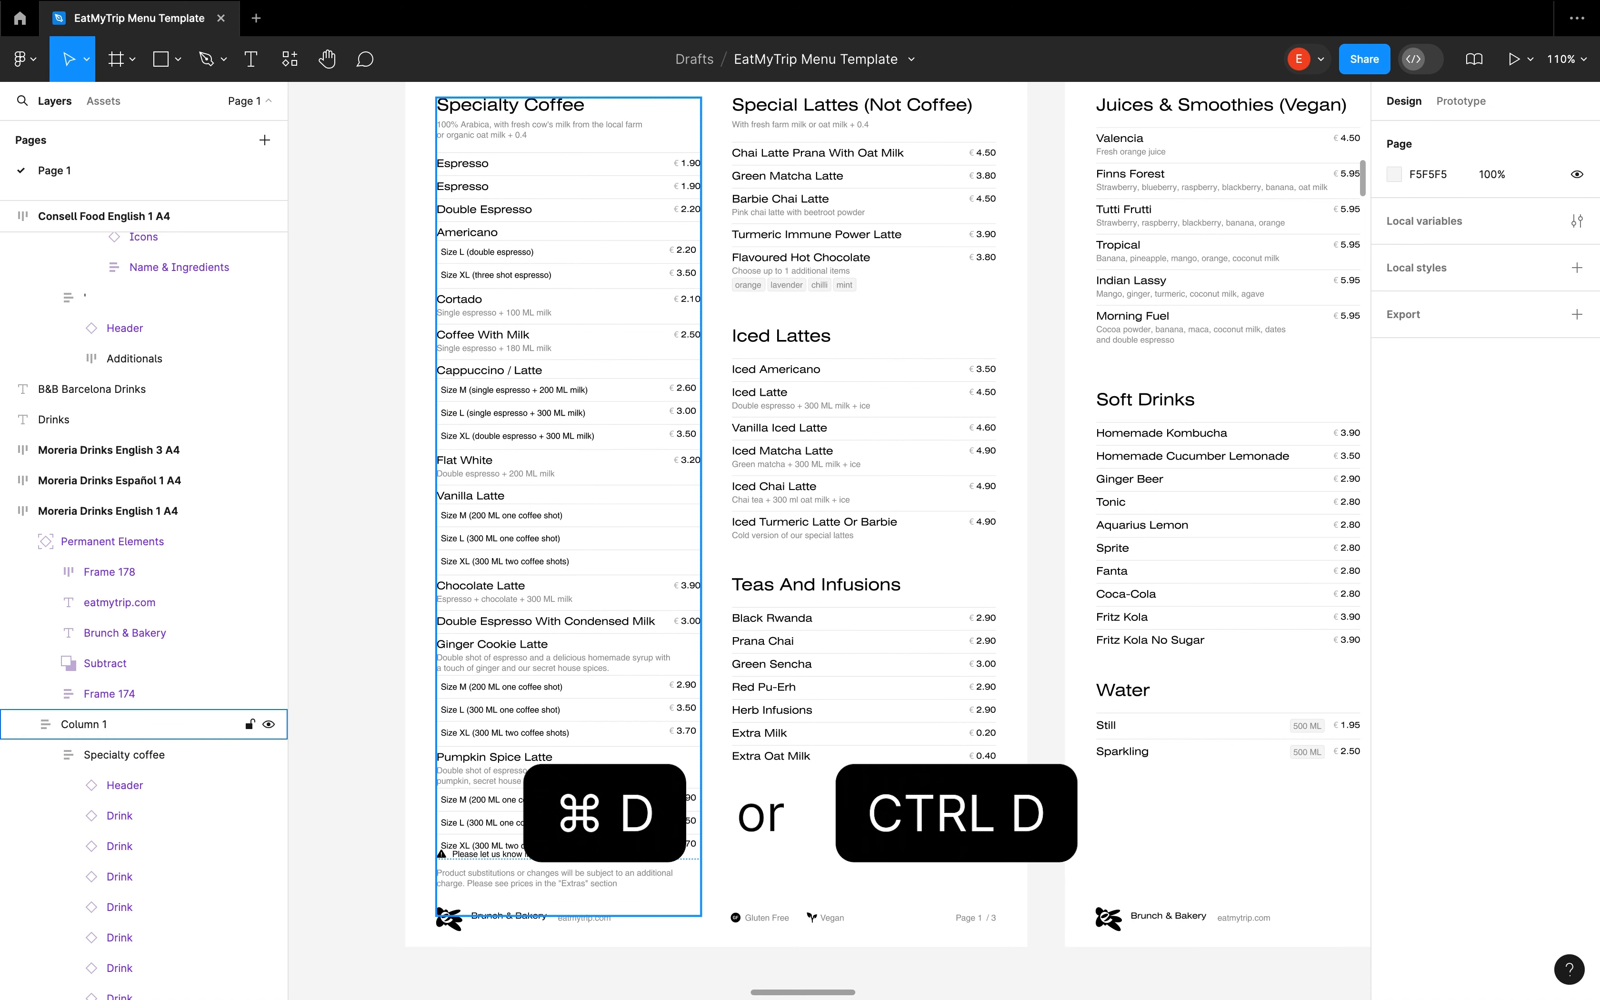
scroll(529, 254, "up", 1)
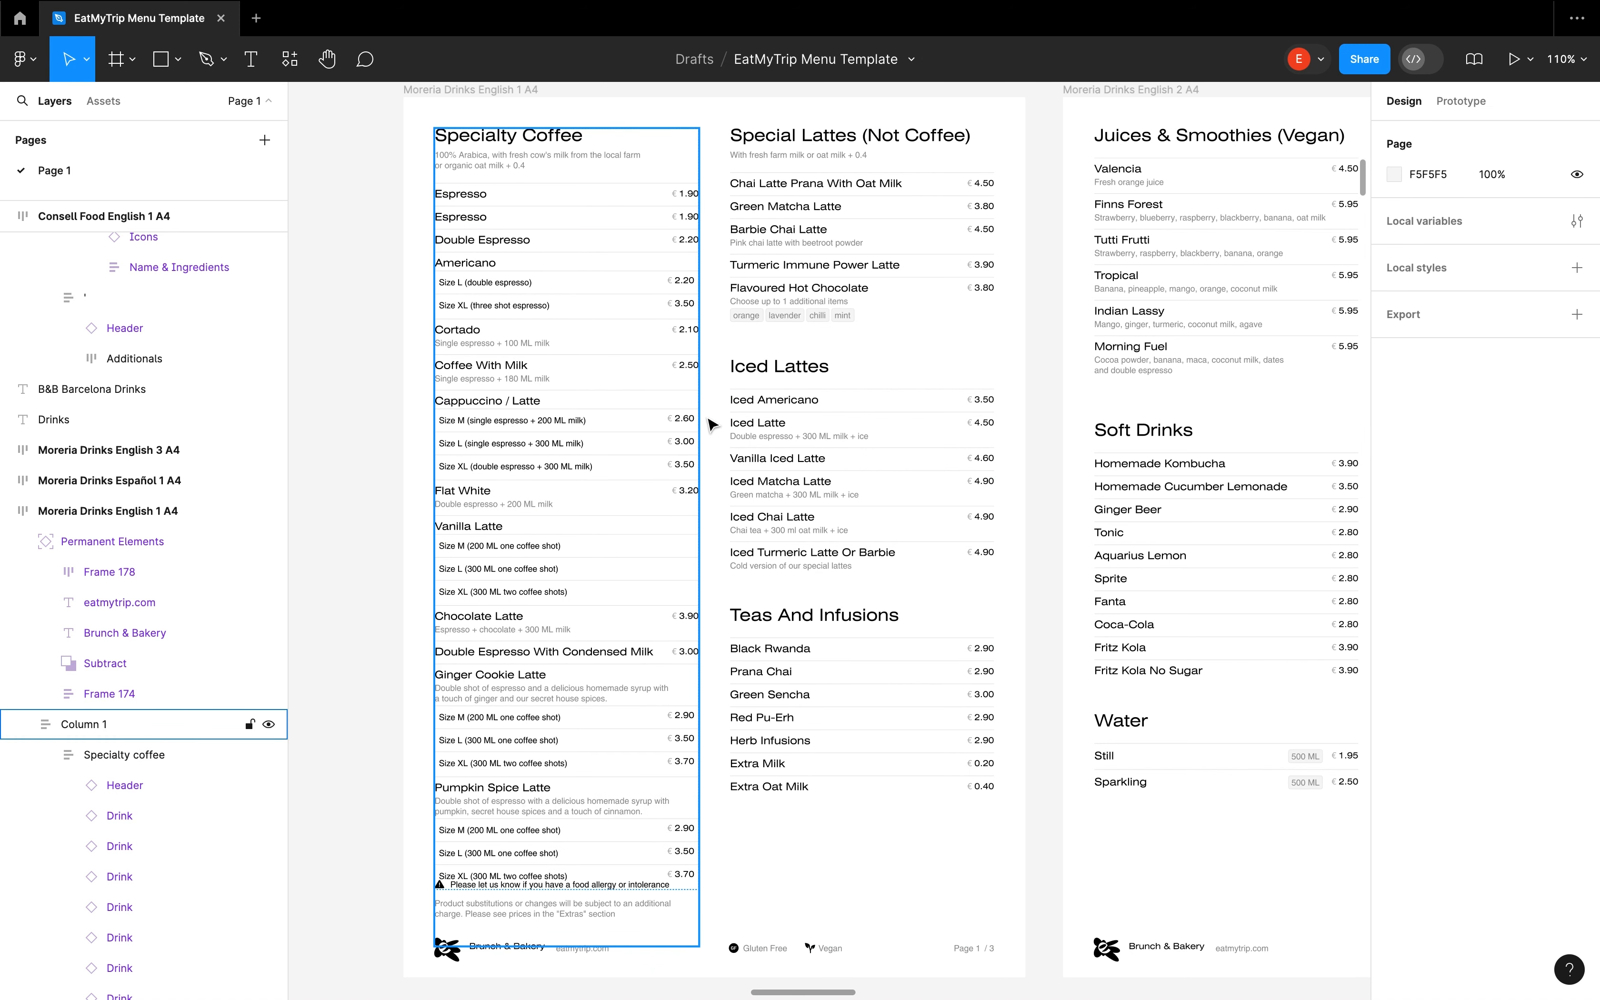
Move the Specialty Coffee column past the Special Lattes column and return it to first place
left_click(529, 255)
key("Right")
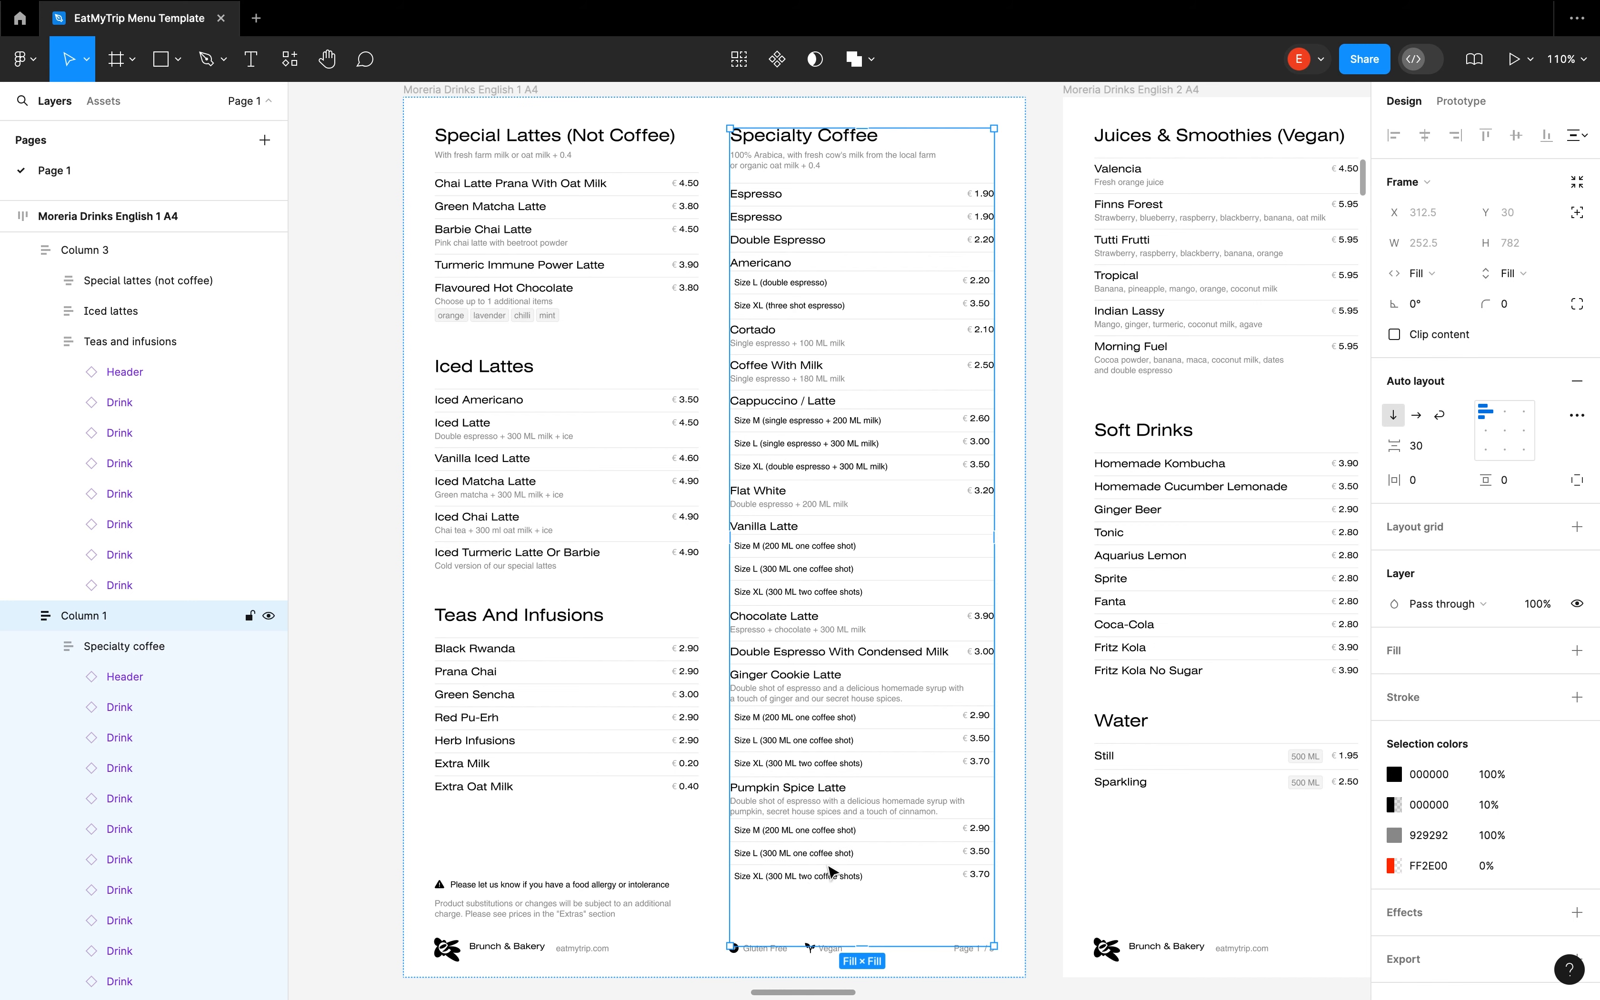
key("Left")
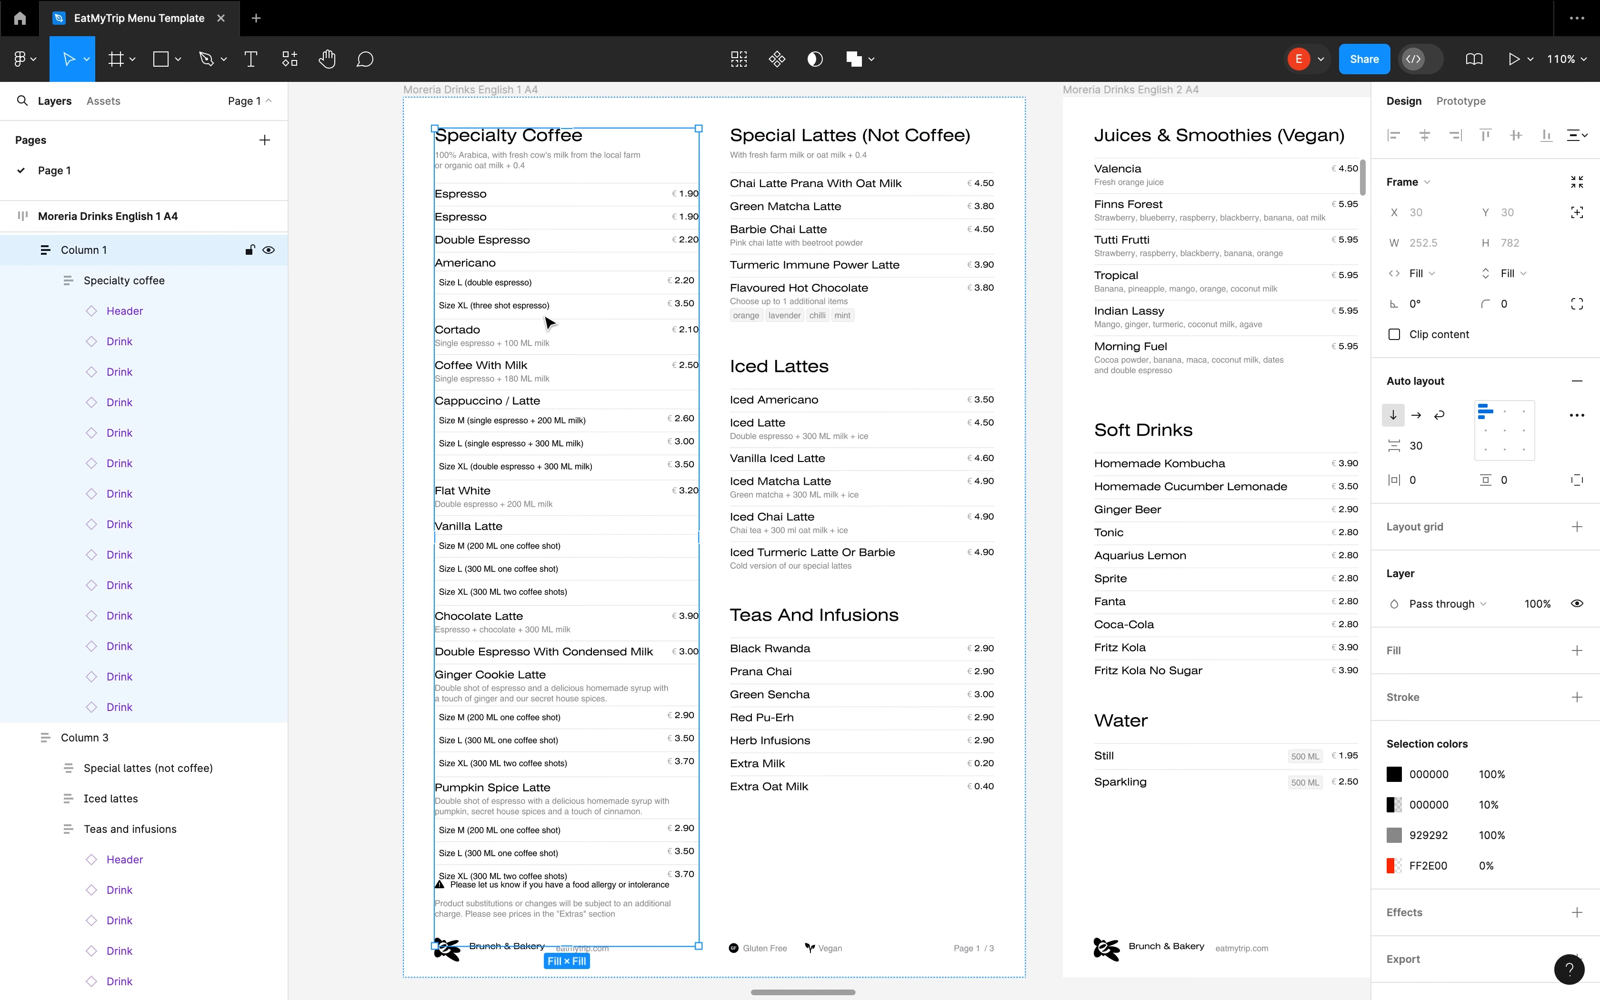
Select every drink in the Specialty coffee group except the header and set their top padding to 5
double_click(558, 265)
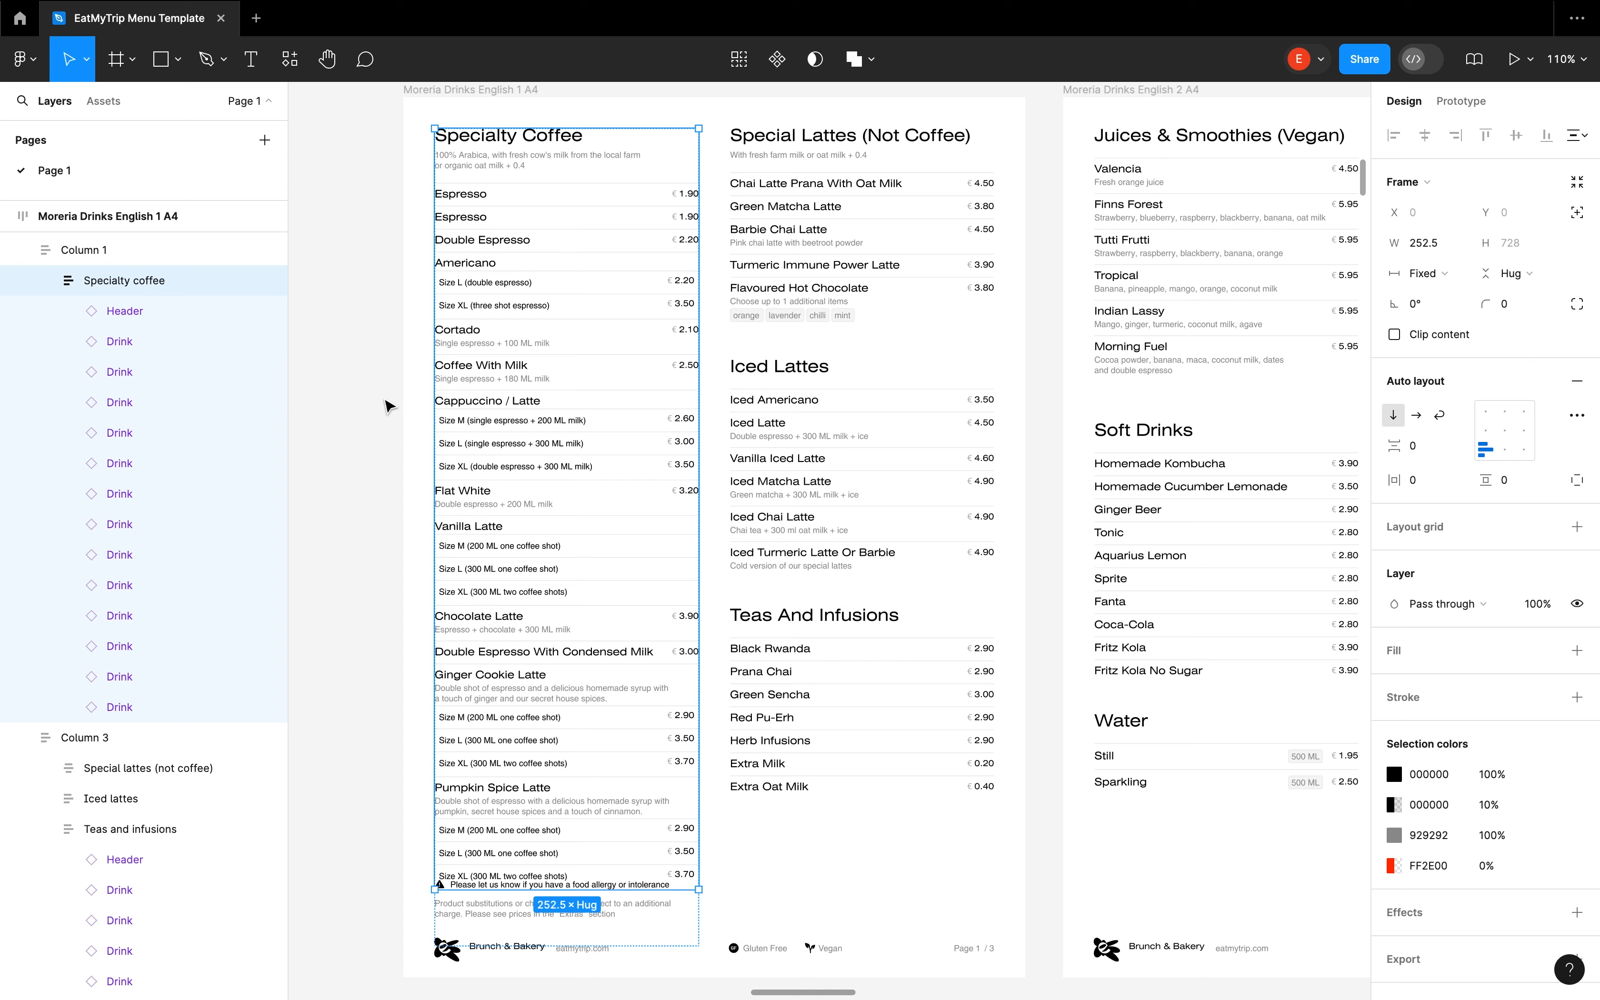
scroll(205, 367, "up", 1)
left_click(358, 330)
double_click(521, 257)
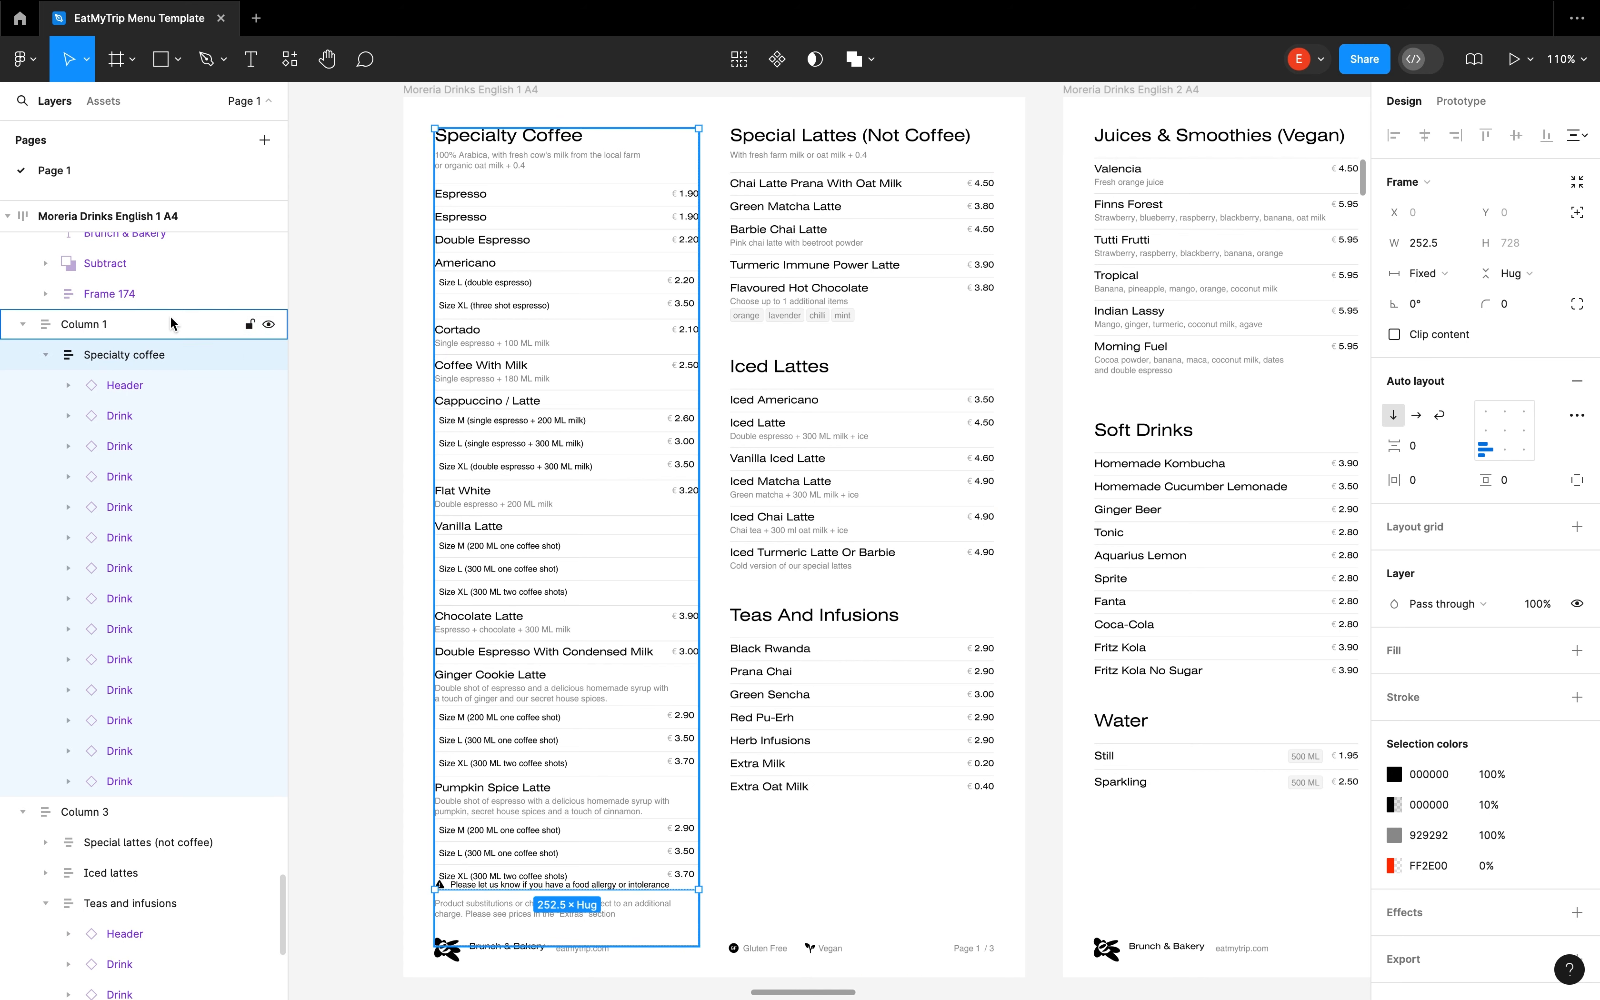
key("Return")
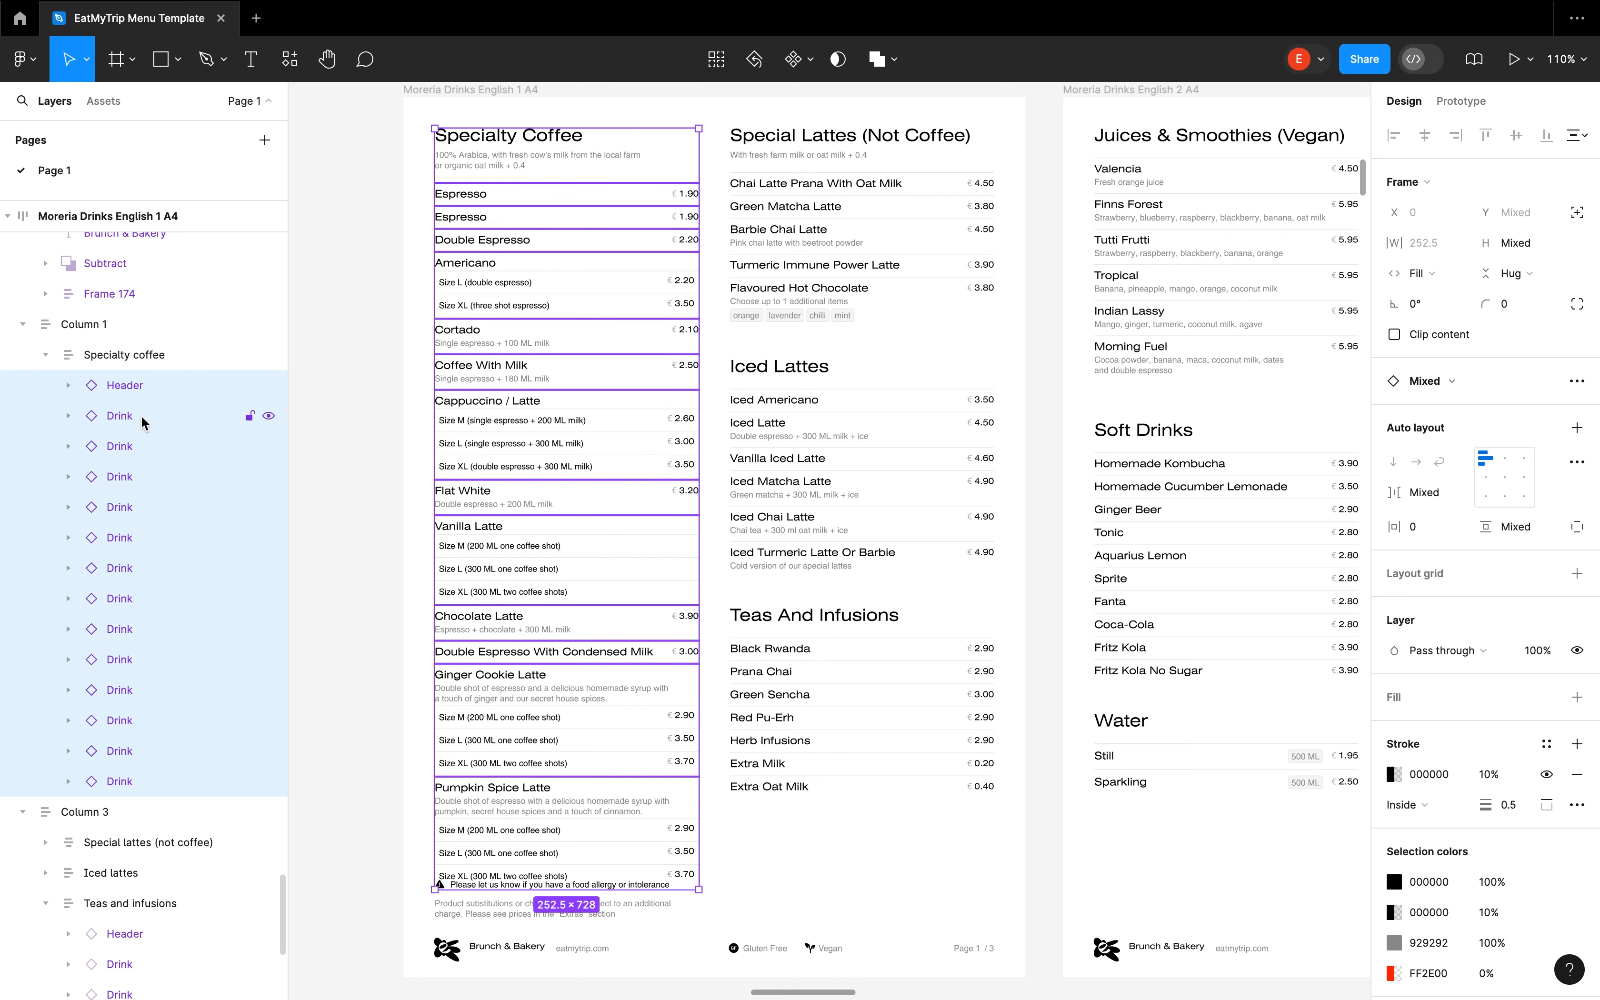
left_click(345, 252, "shift")
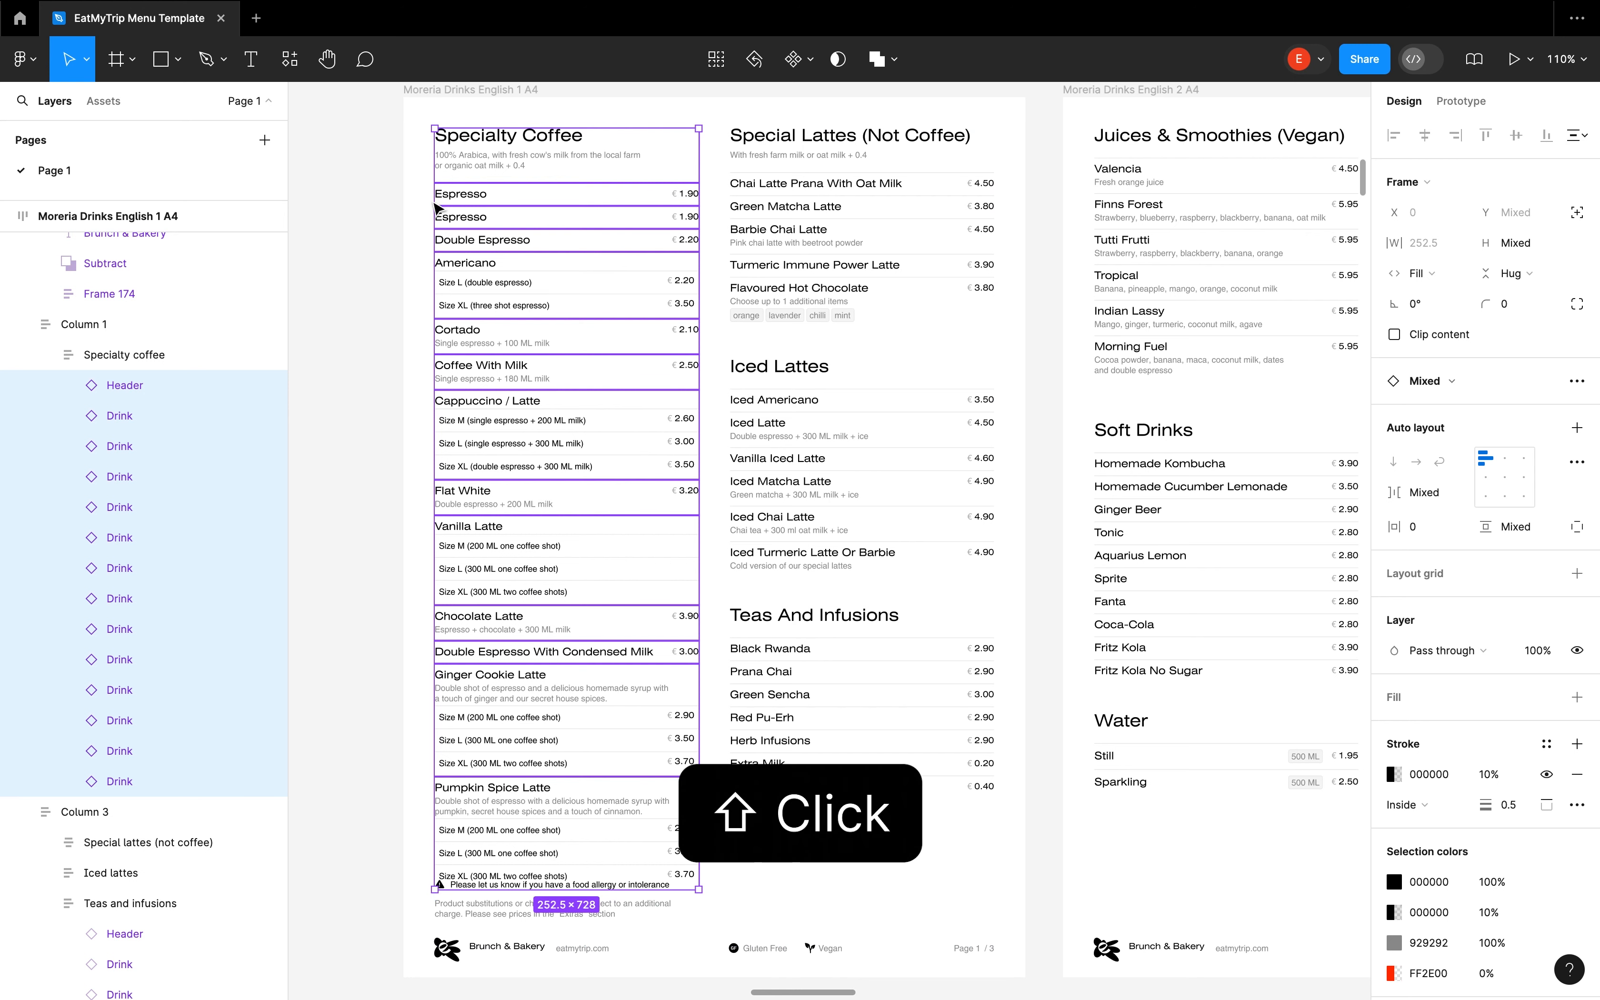
left_click(518, 166, "shift")
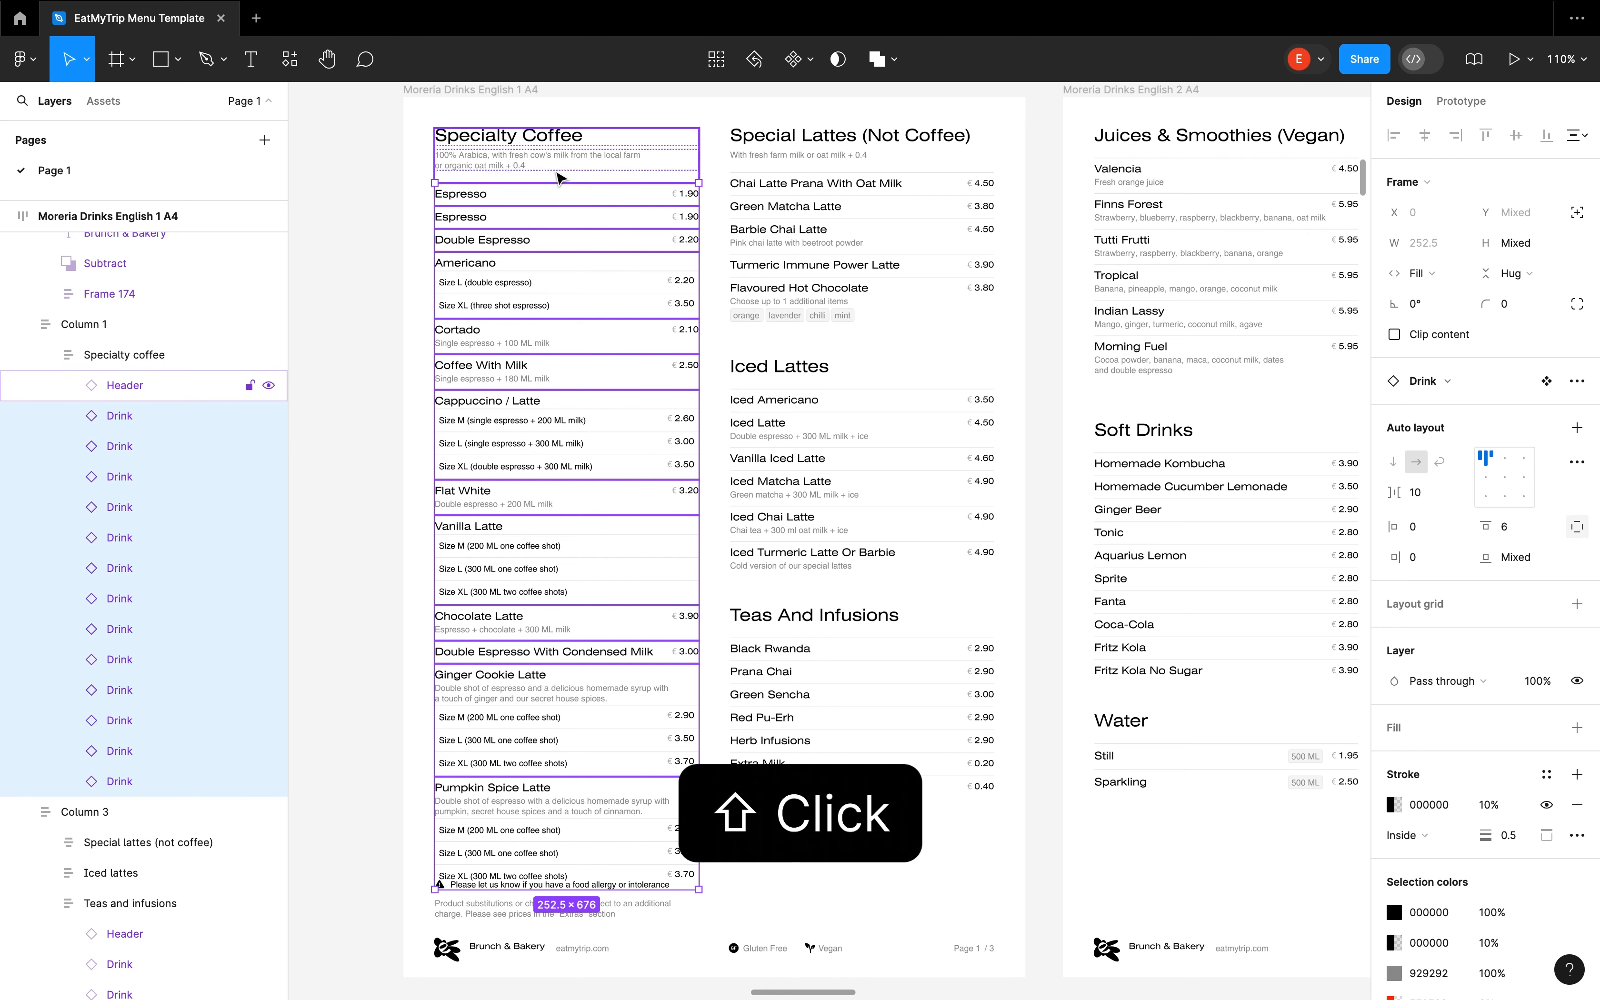
scroll(525, 743, "down", 1)
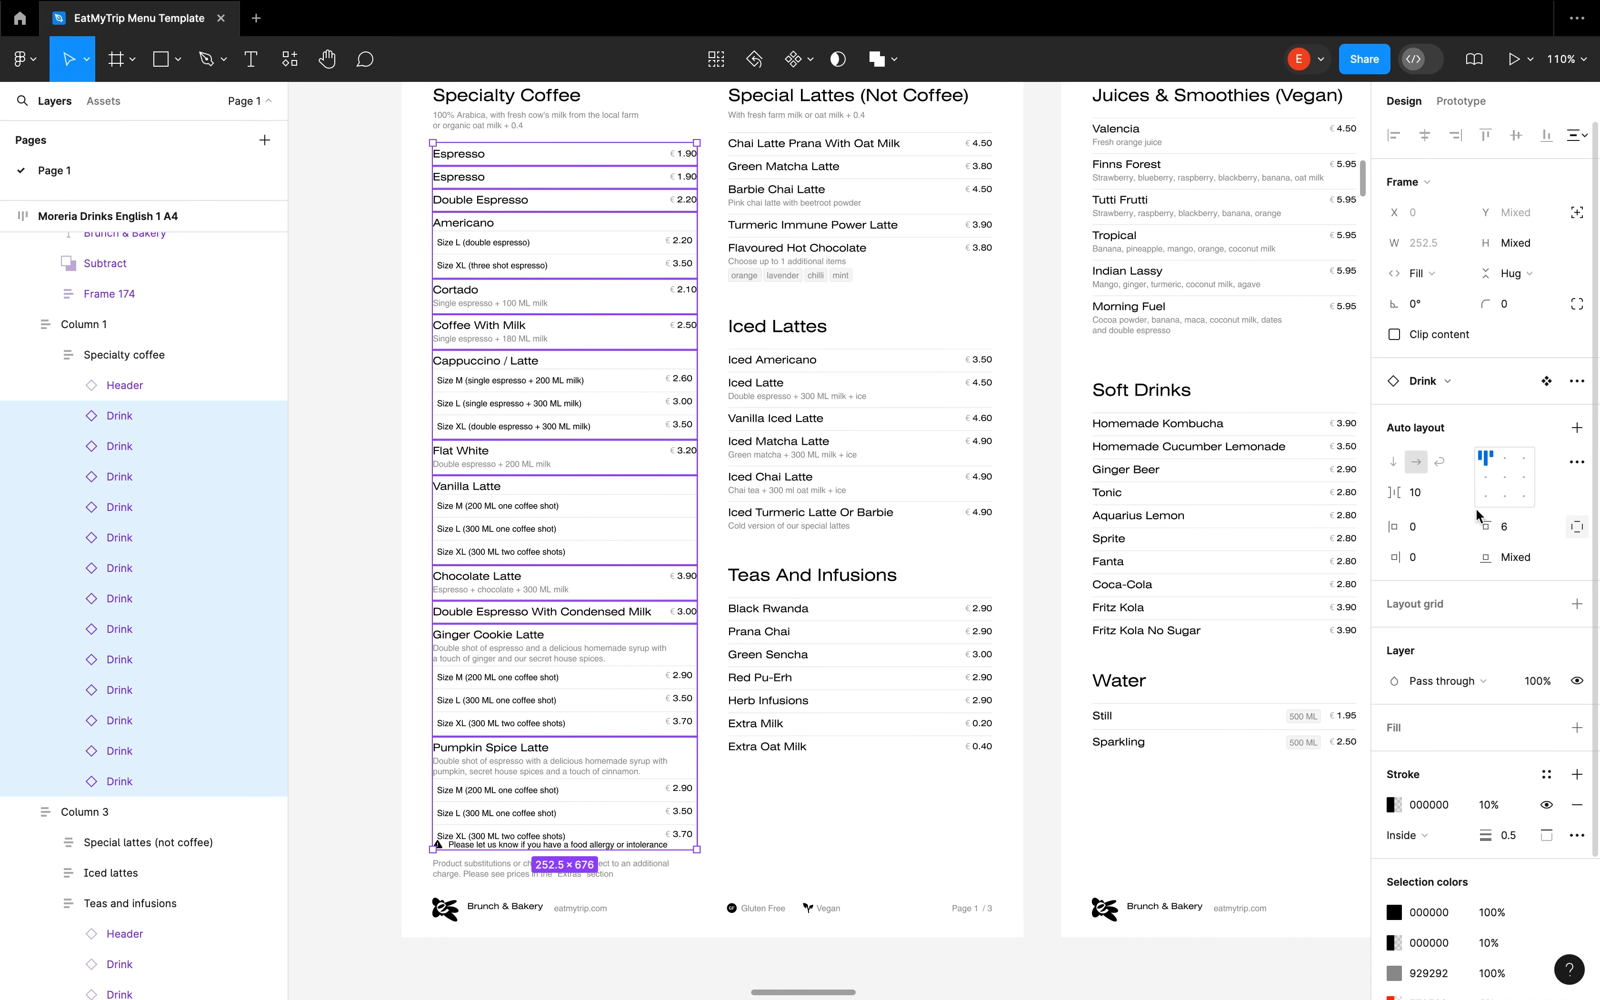
left_click(1527, 532)
key("Down")
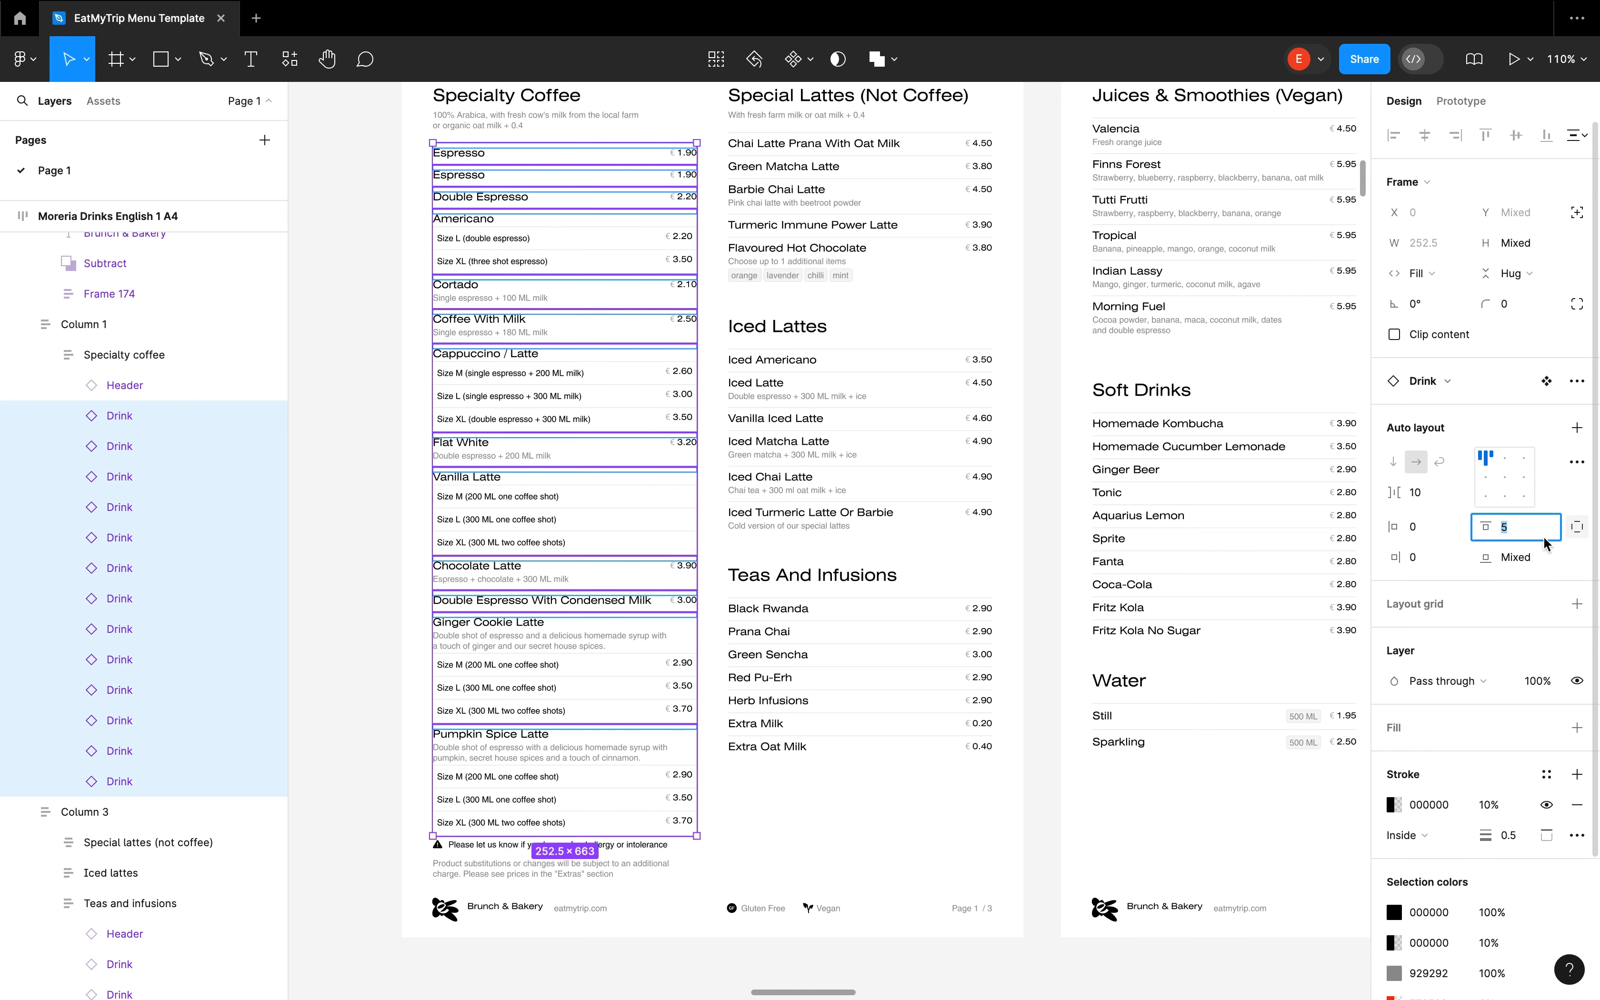
Set the selected Specialty Coffee drinks' bottom padding to 5 and top padding to 4, and deselect them
left_click(1527, 558)
type("5")
key("Return")
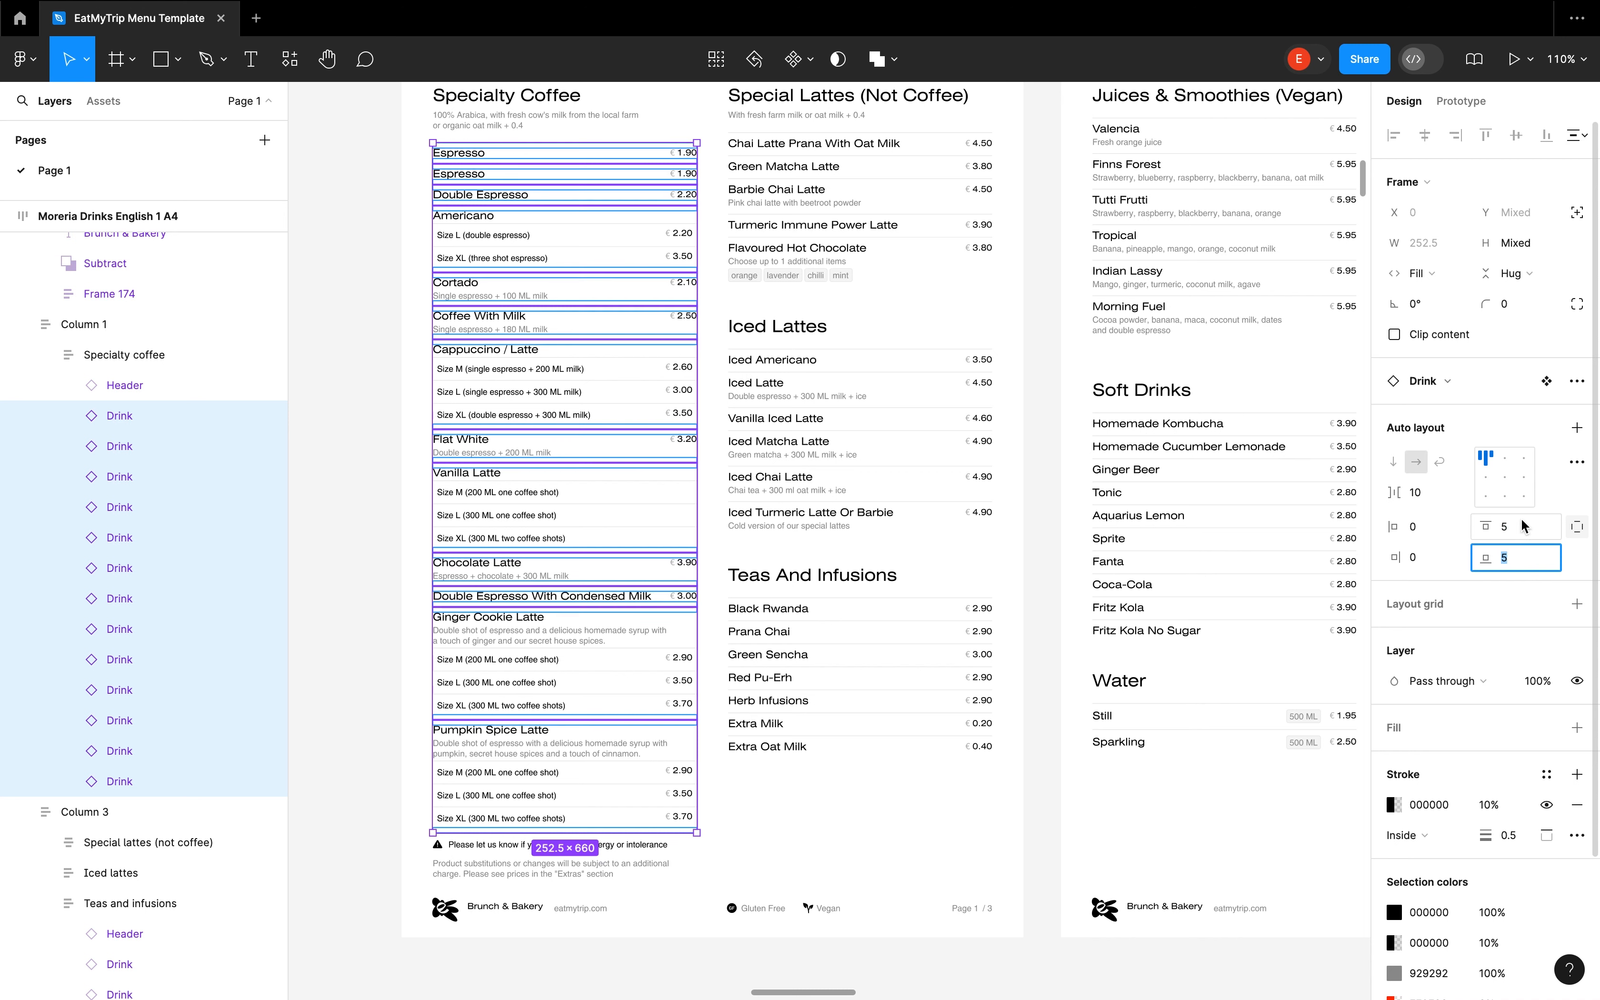
left_click(1522, 523)
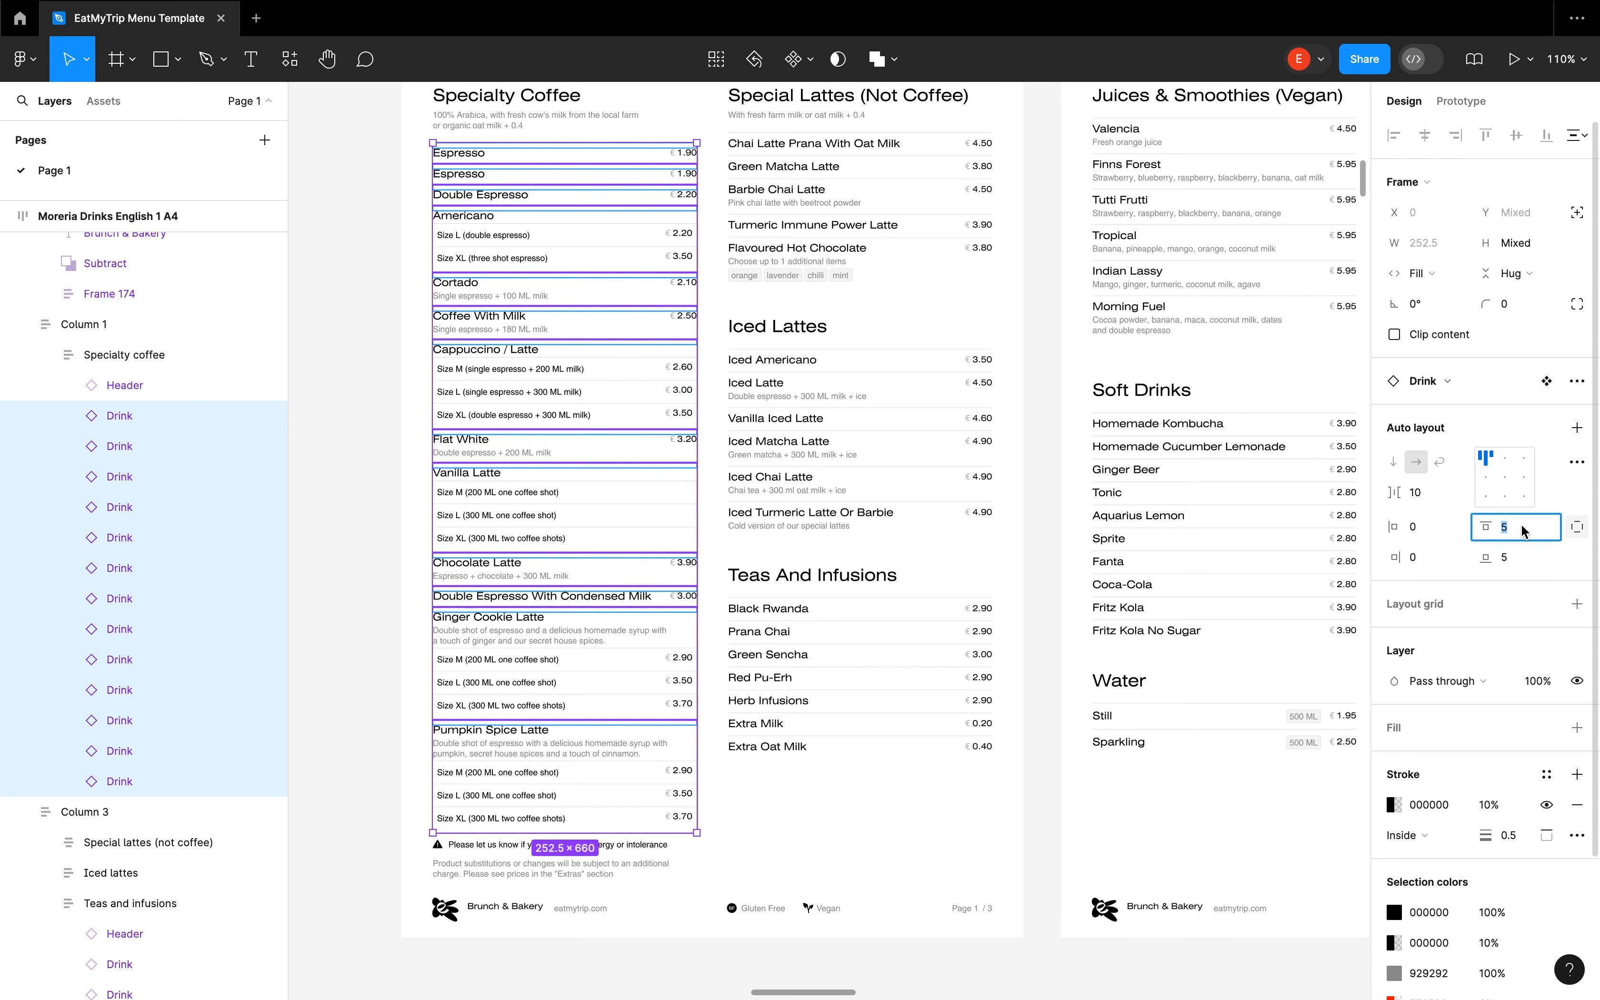
key("Down")
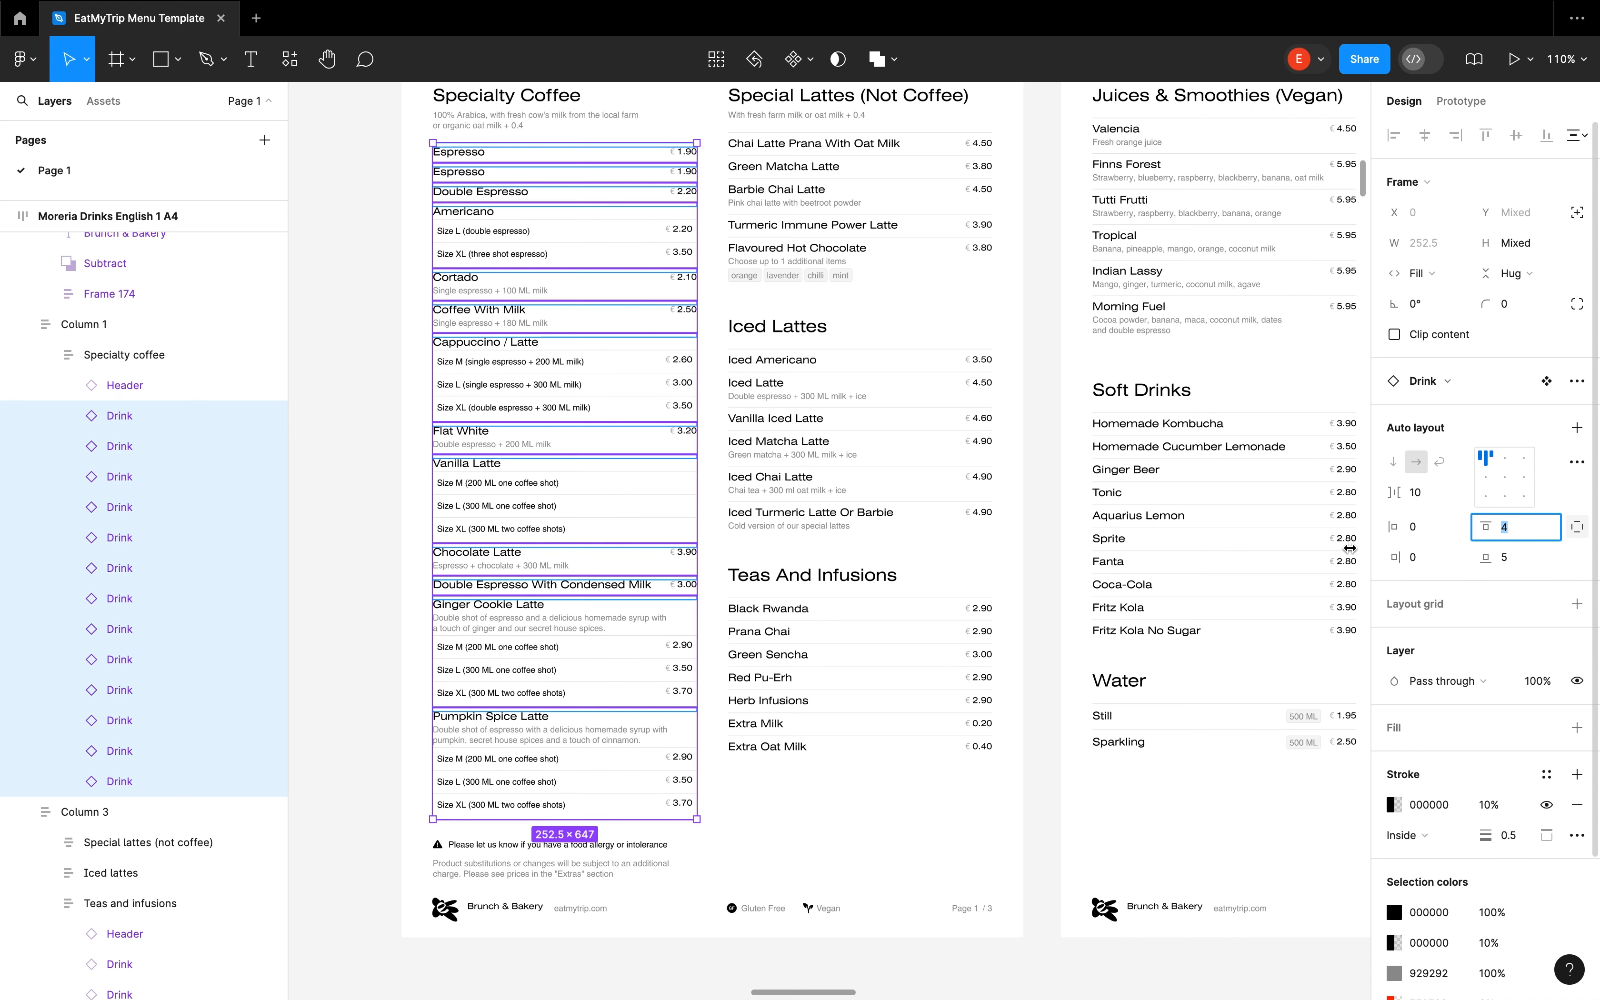
left_click(321, 475)
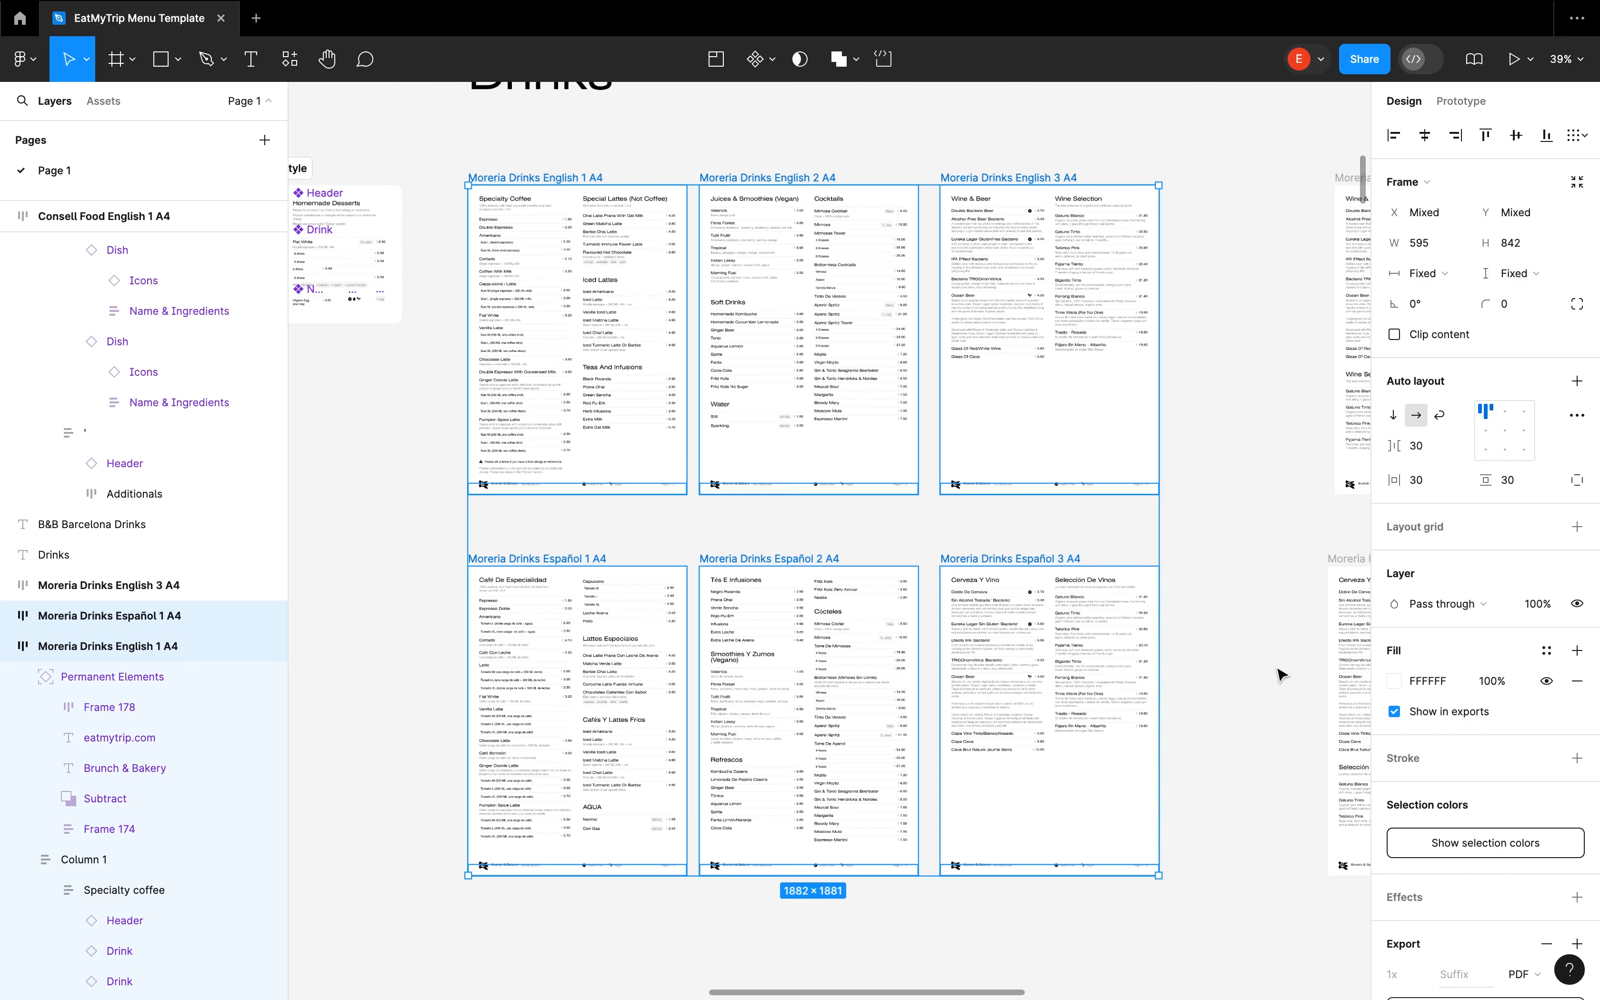
Select the six Moreria Drinks English and Español frames and replace their export setting with a new one in PDF format
left_click(1278, 671)
left_click(1030, 559)
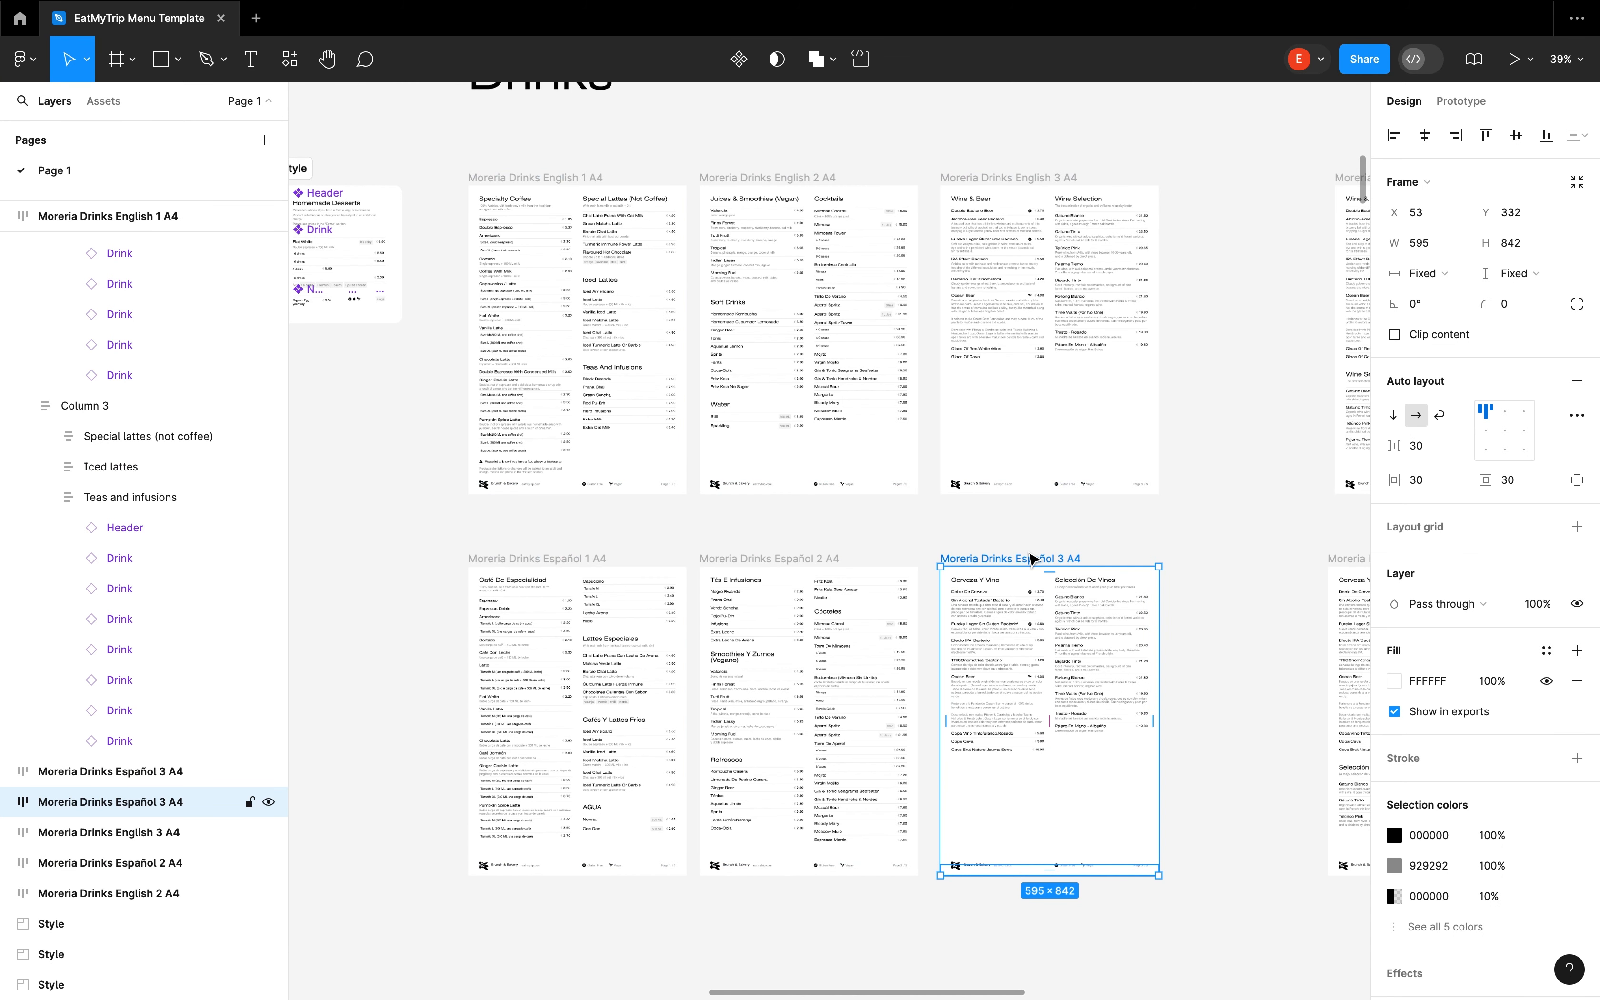
left_click(1178, 561)
left_click_drag(442, 134, 1241, 966)
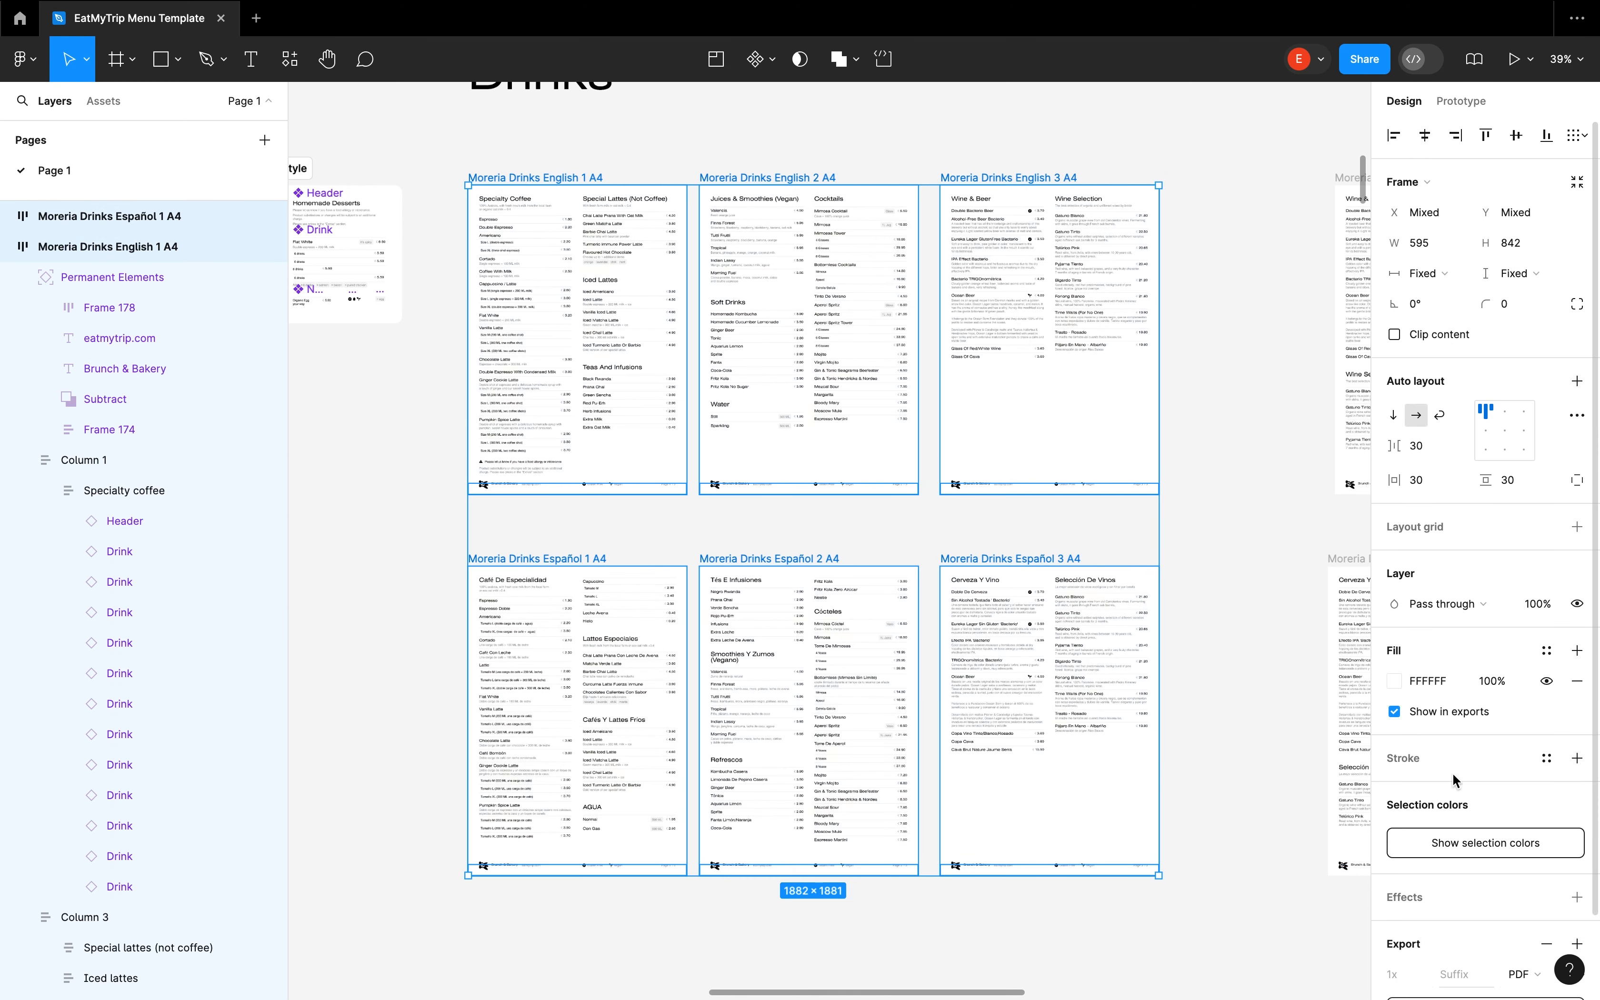
scroll(1453, 781, "down", 3)
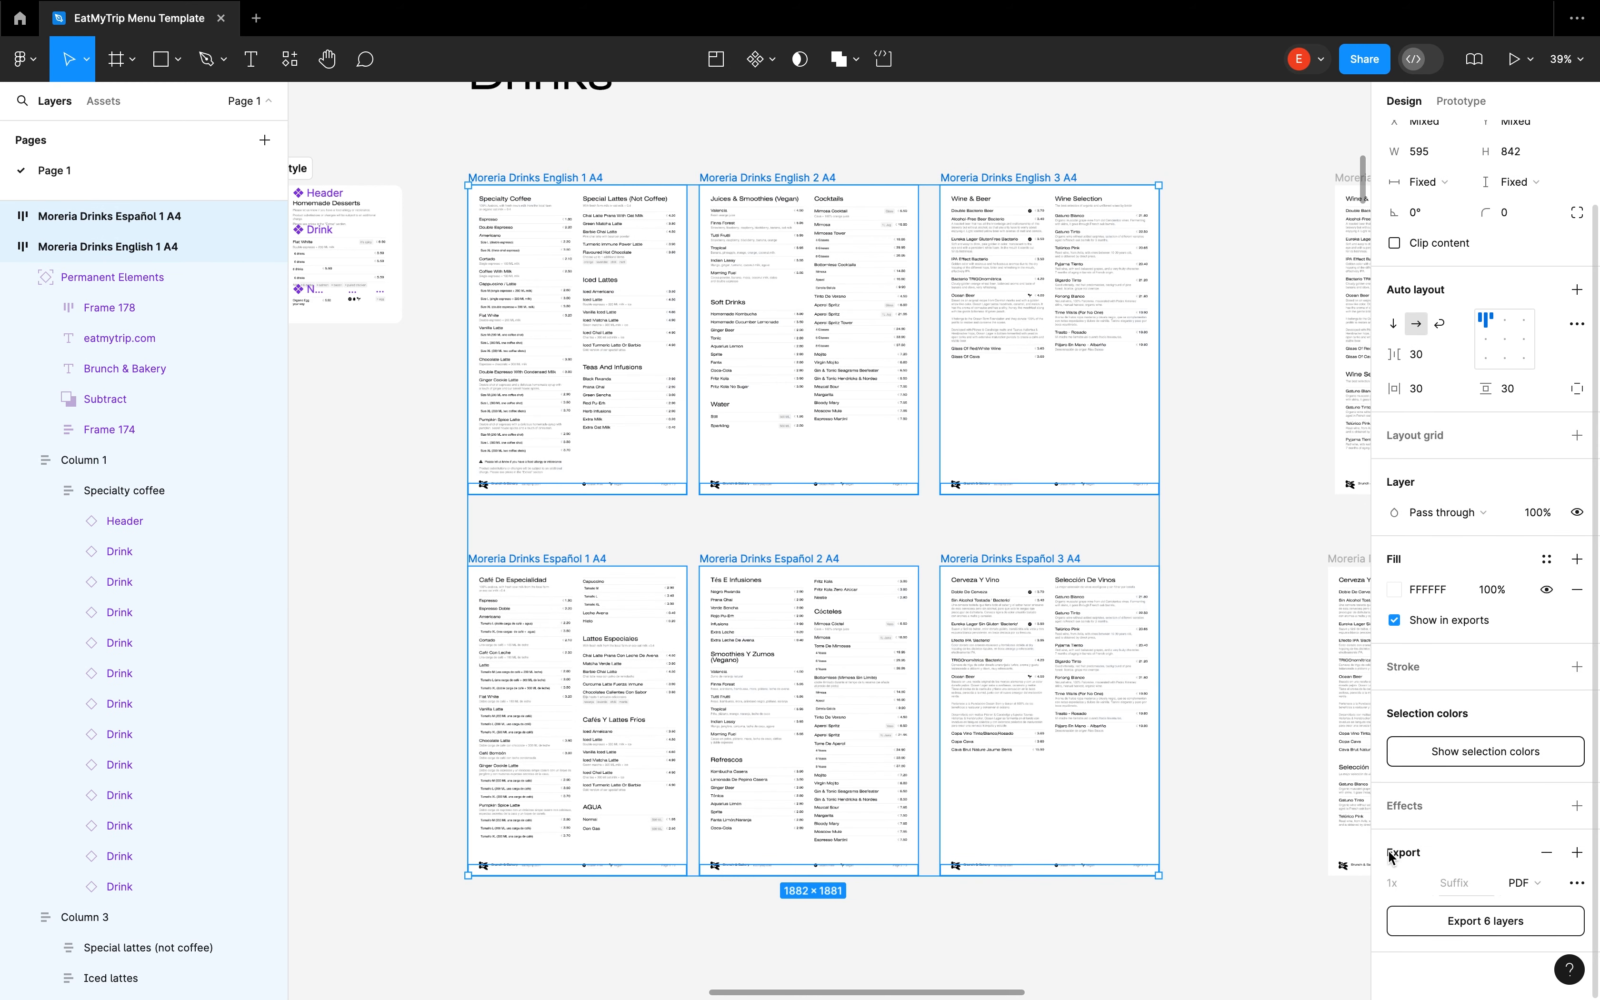
left_click(1547, 853)
left_click(1415, 821)
left_click(1524, 883)
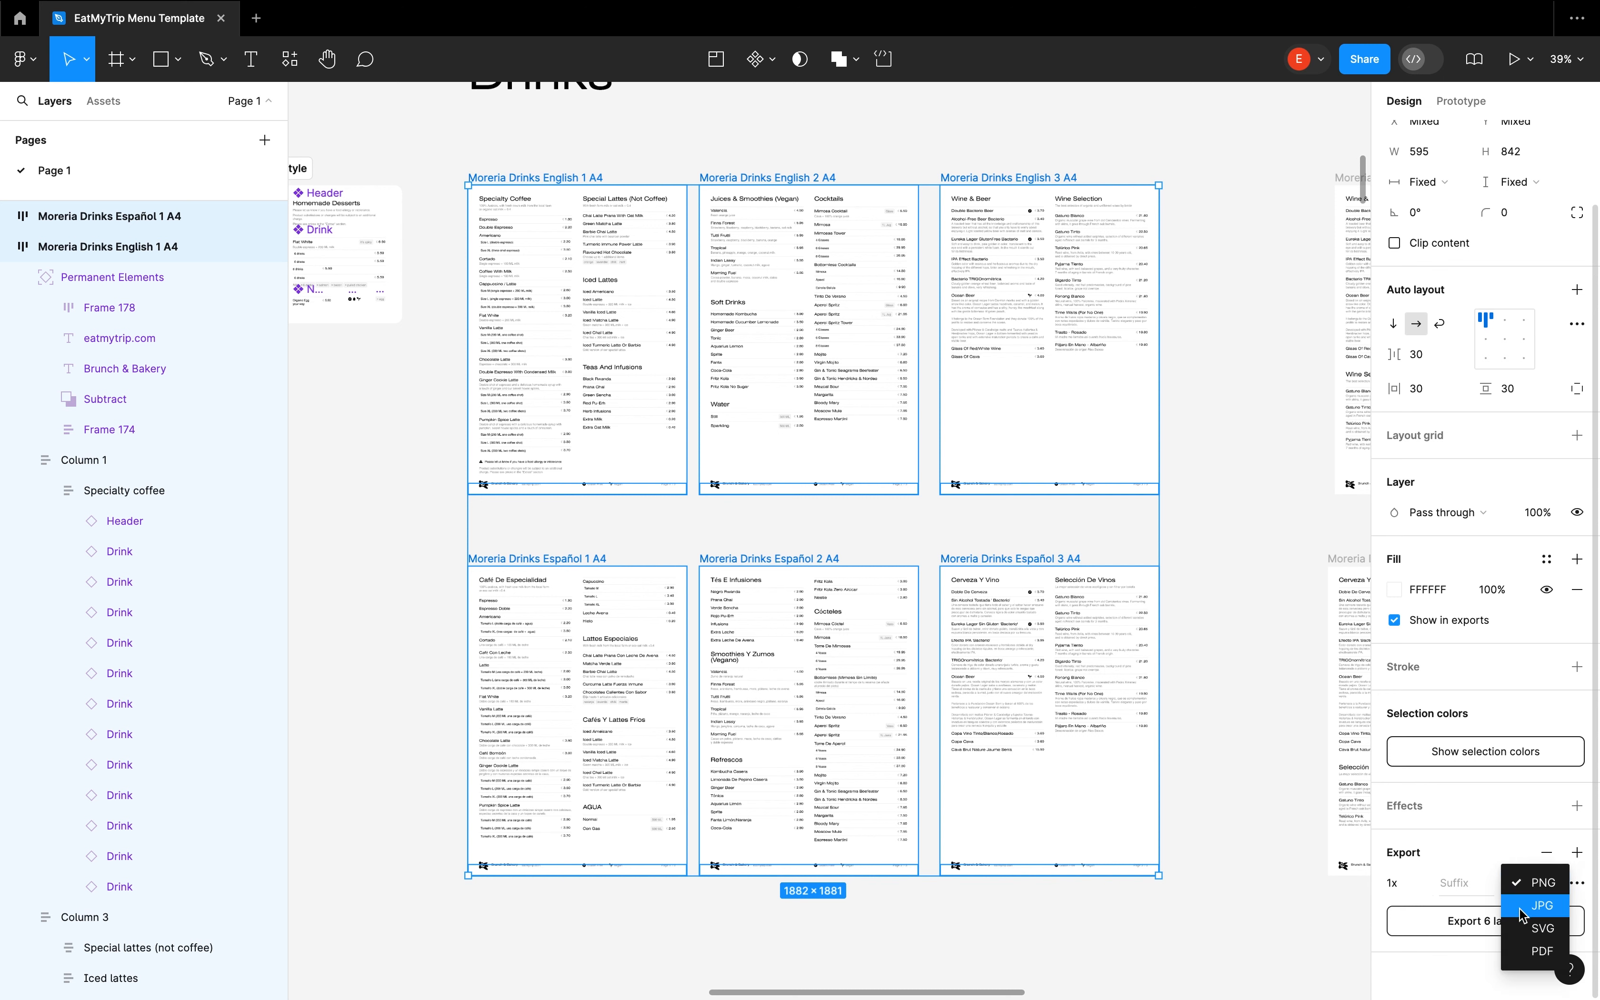
left_click(1527, 951)
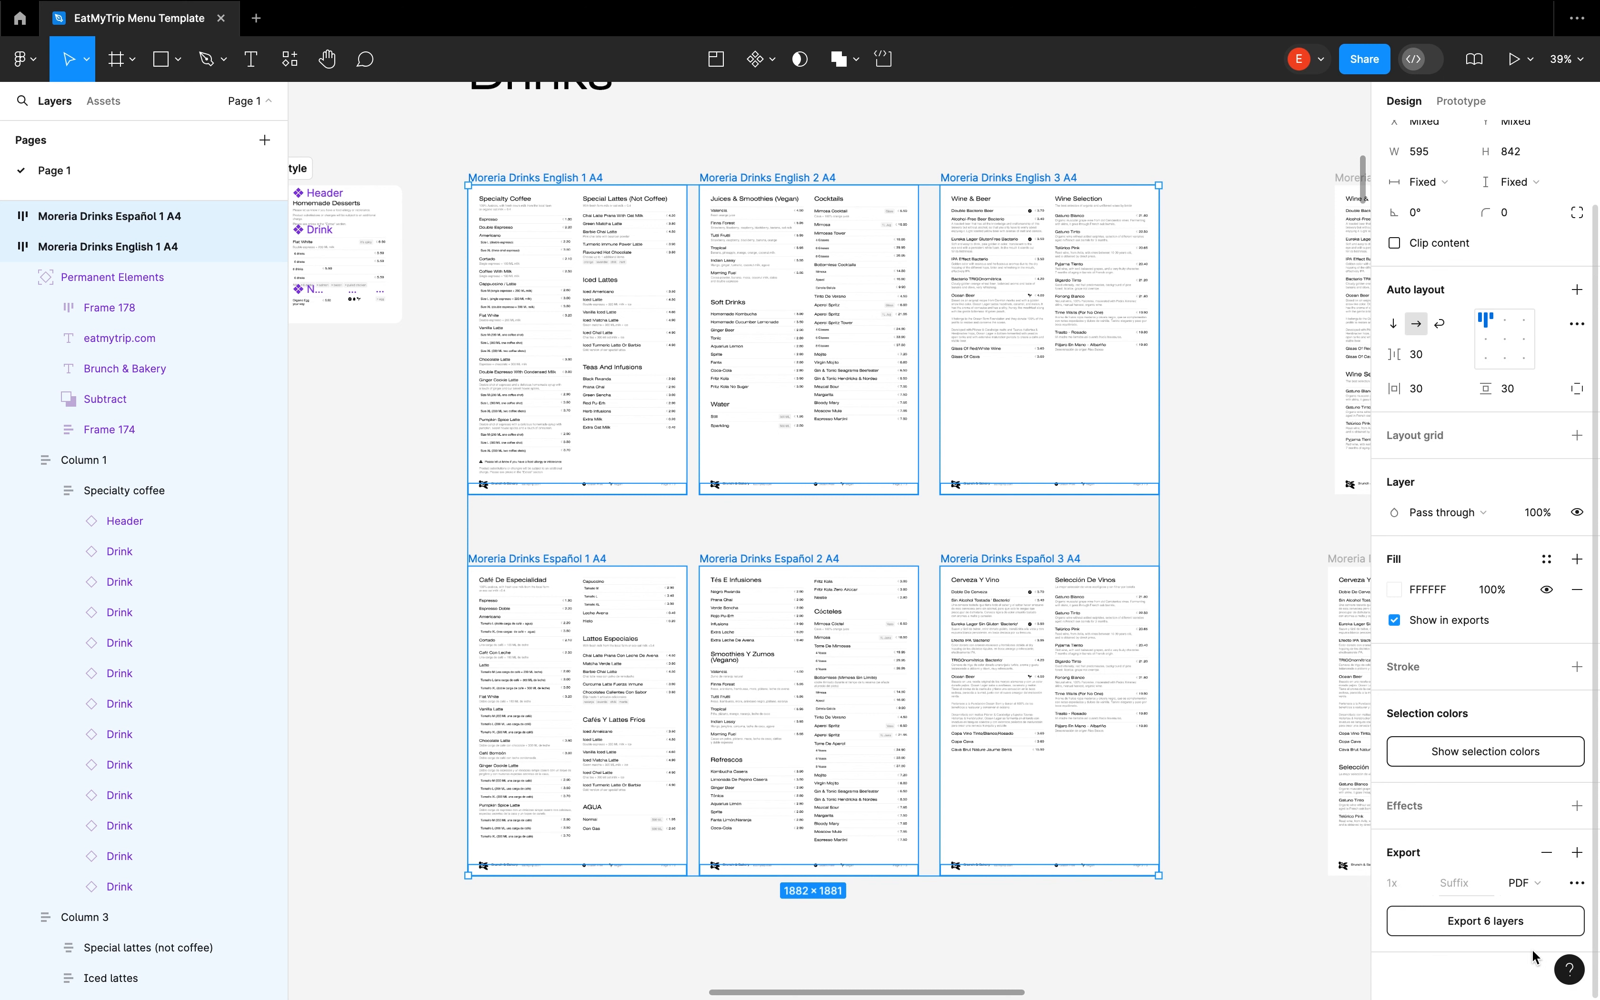
Start exporting the six Moreria Drinks frames, cancel the save, and clear the selection
left_click(1466, 919)
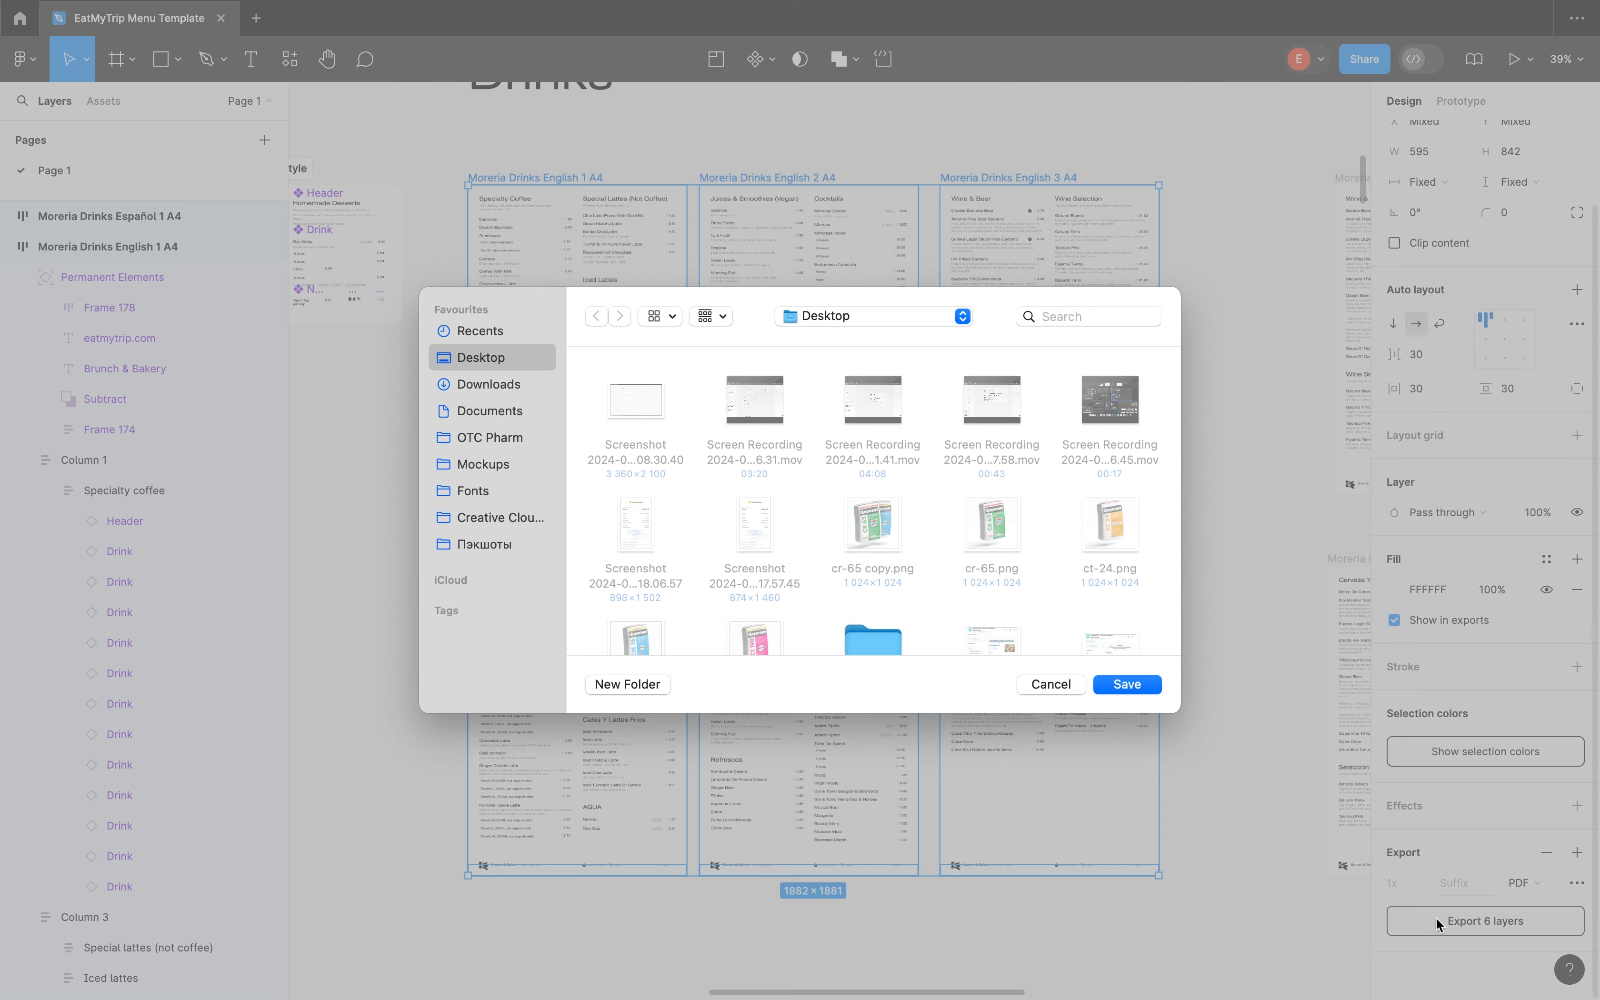
left_click(1066, 690)
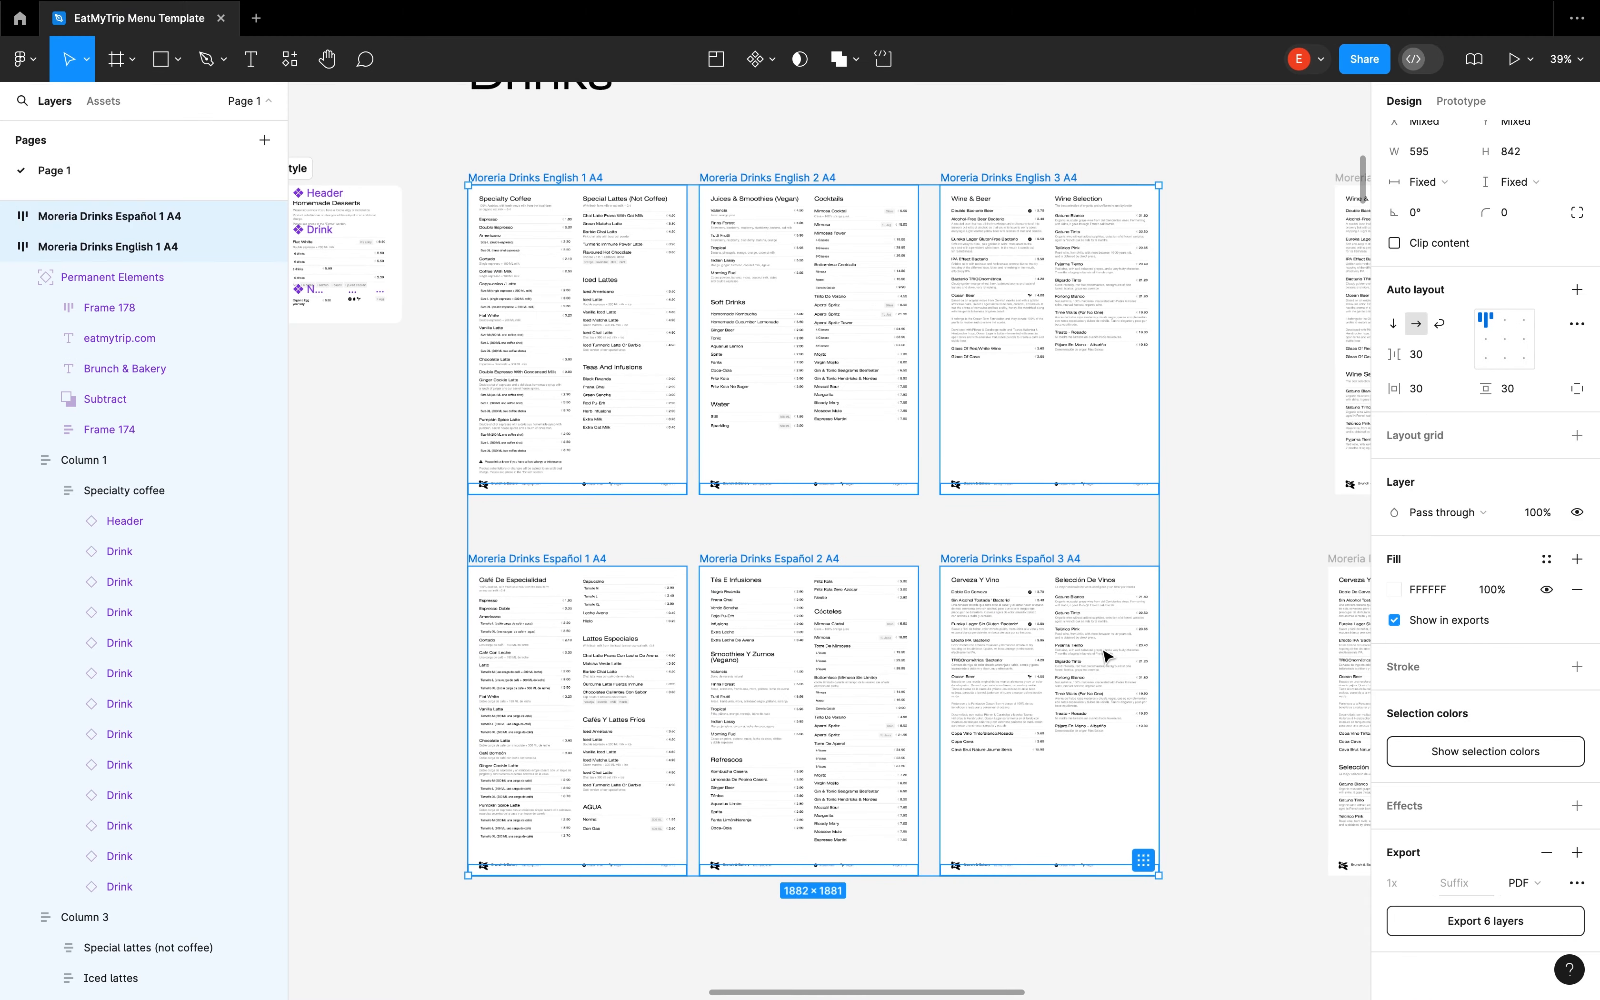
scroll(1236, 566, "down", 5)
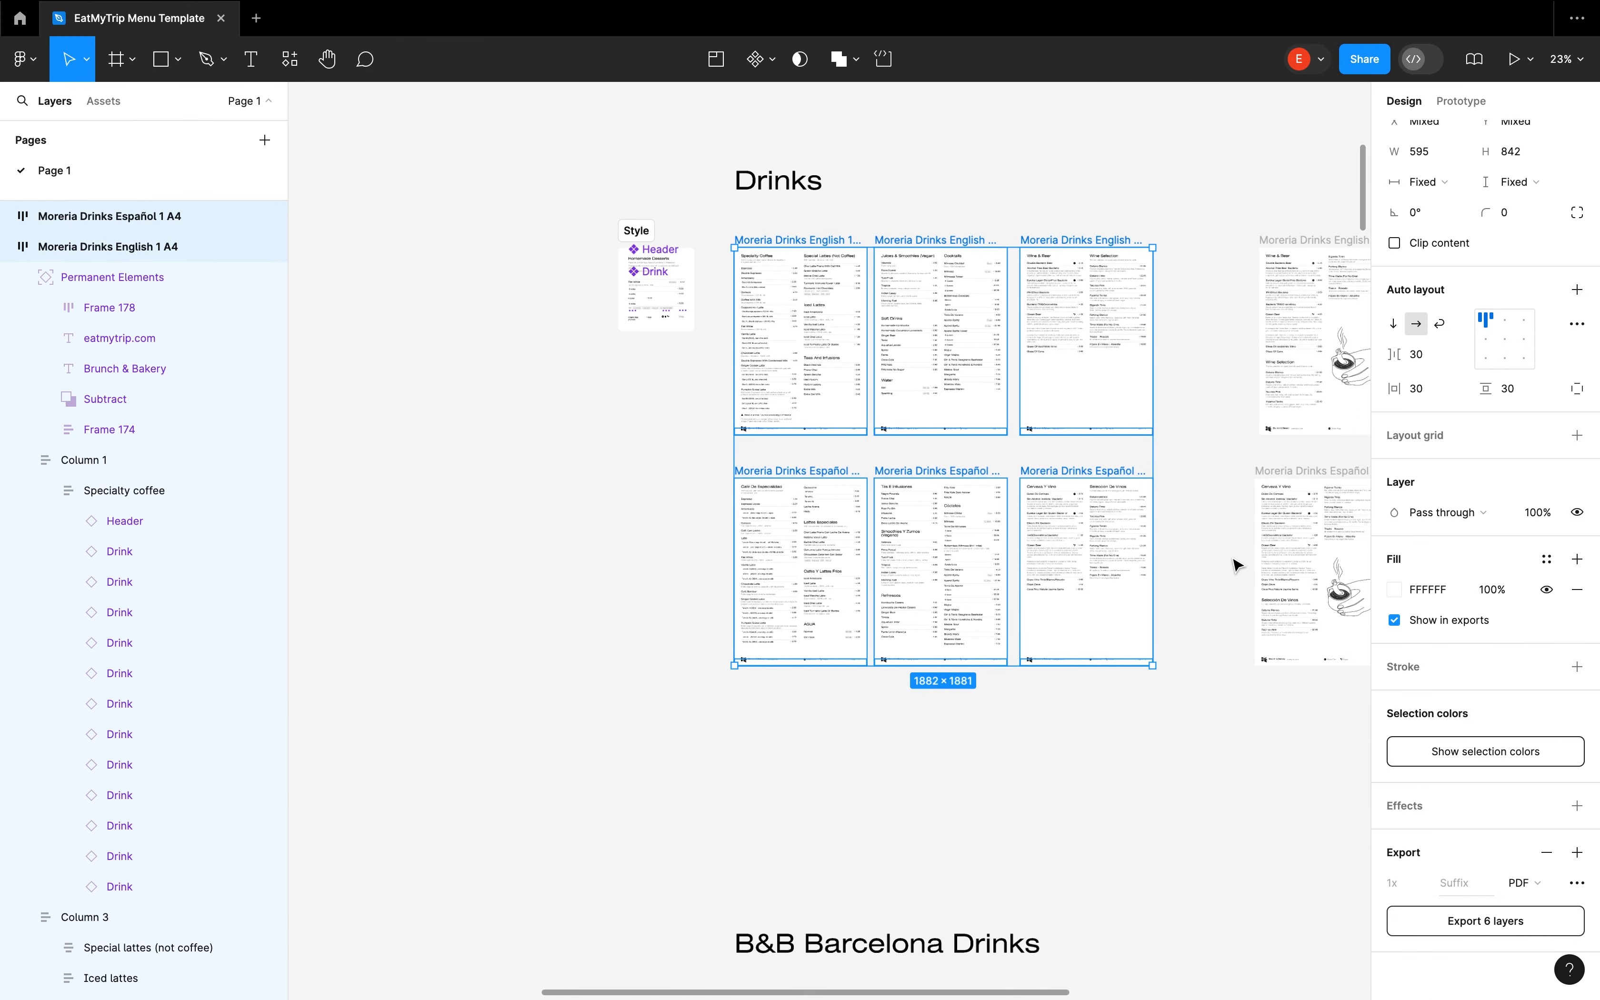
left_click(1184, 559)
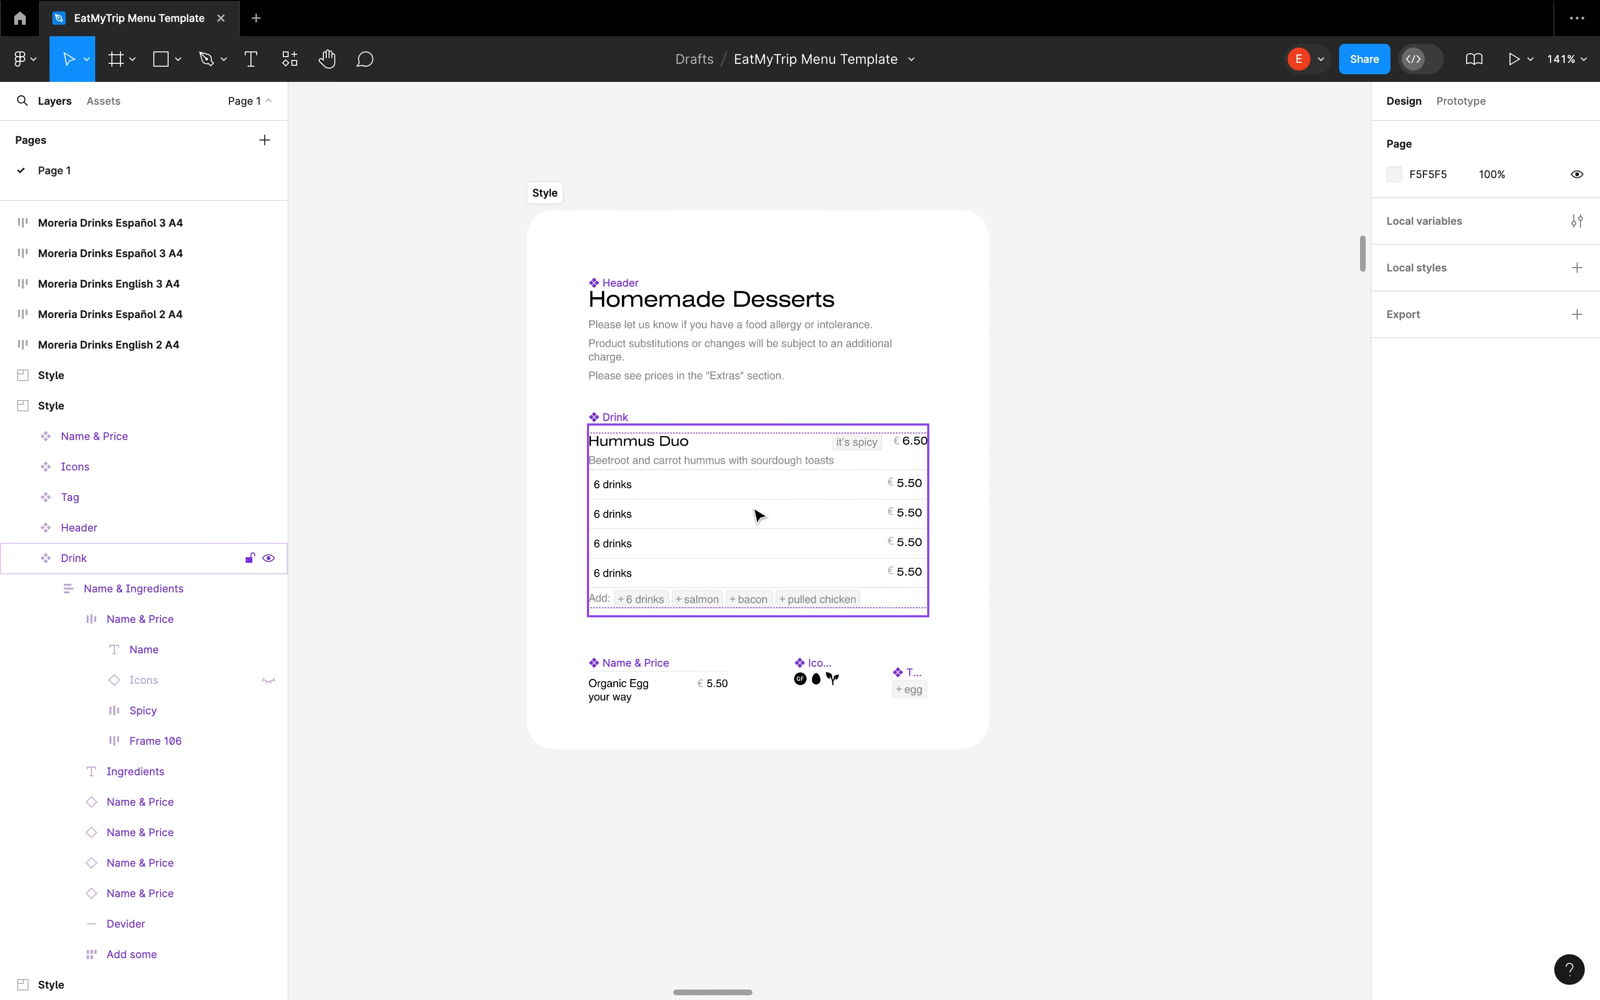
Set the Hummus Duo name in the B&B Barcelona Drinks main Drink component to size 13 and colour it red
scroll(813, 544, "up", 2)
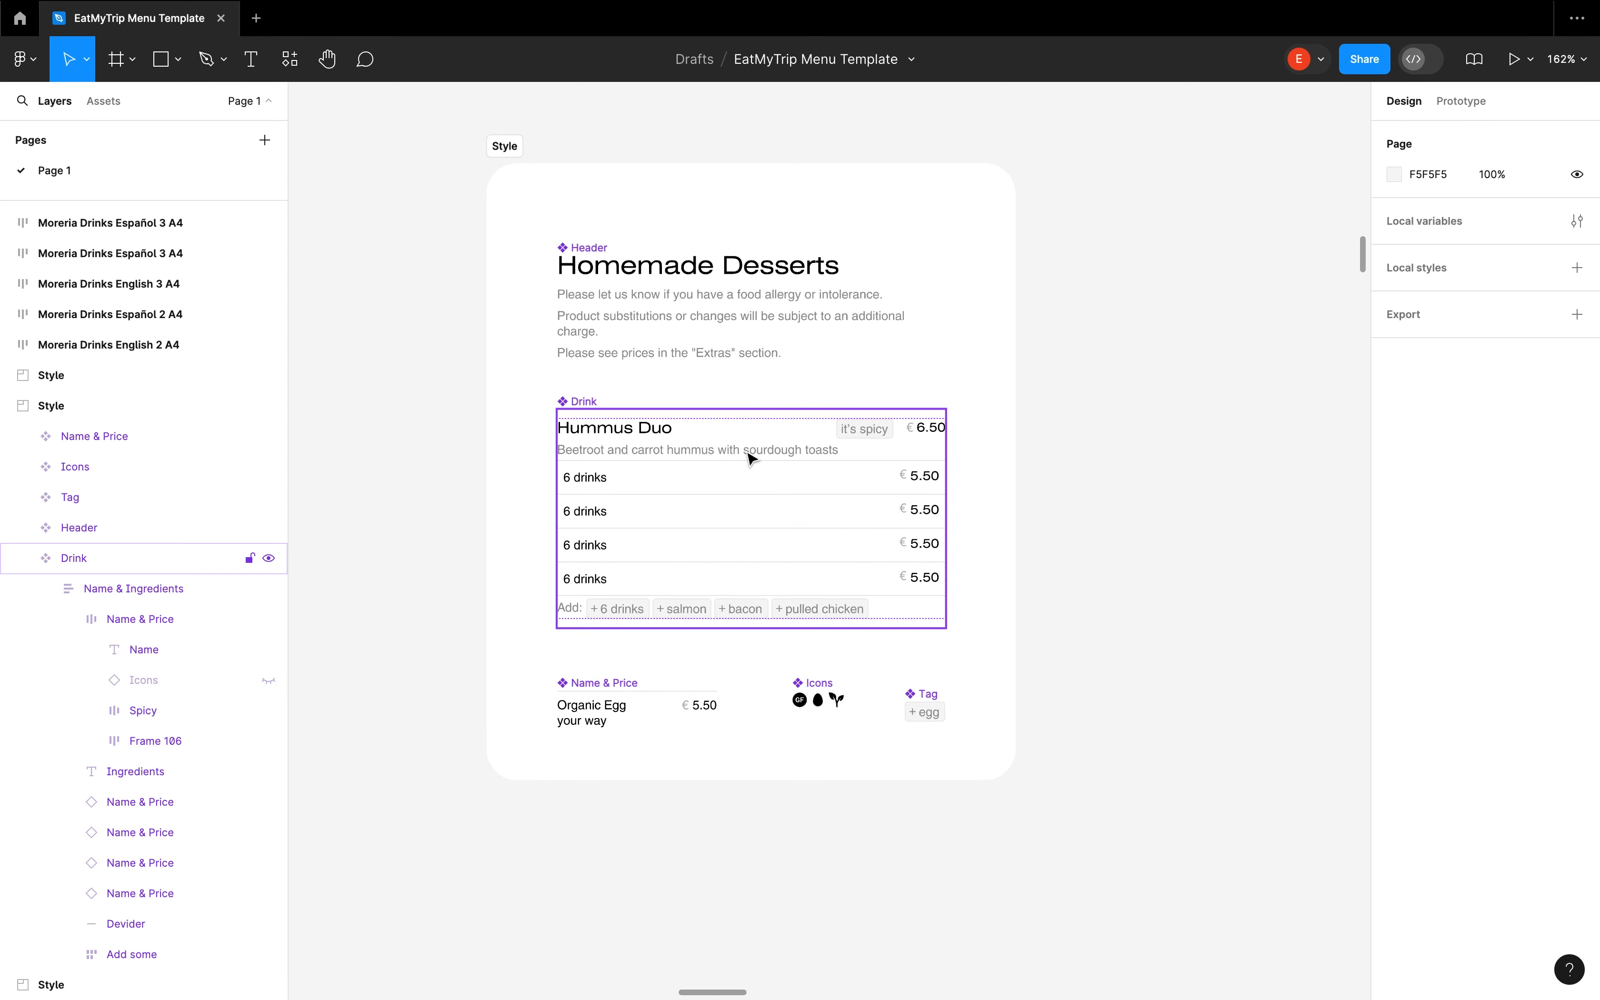
left_click(747, 453)
scroll(716, 531, "down", 1)
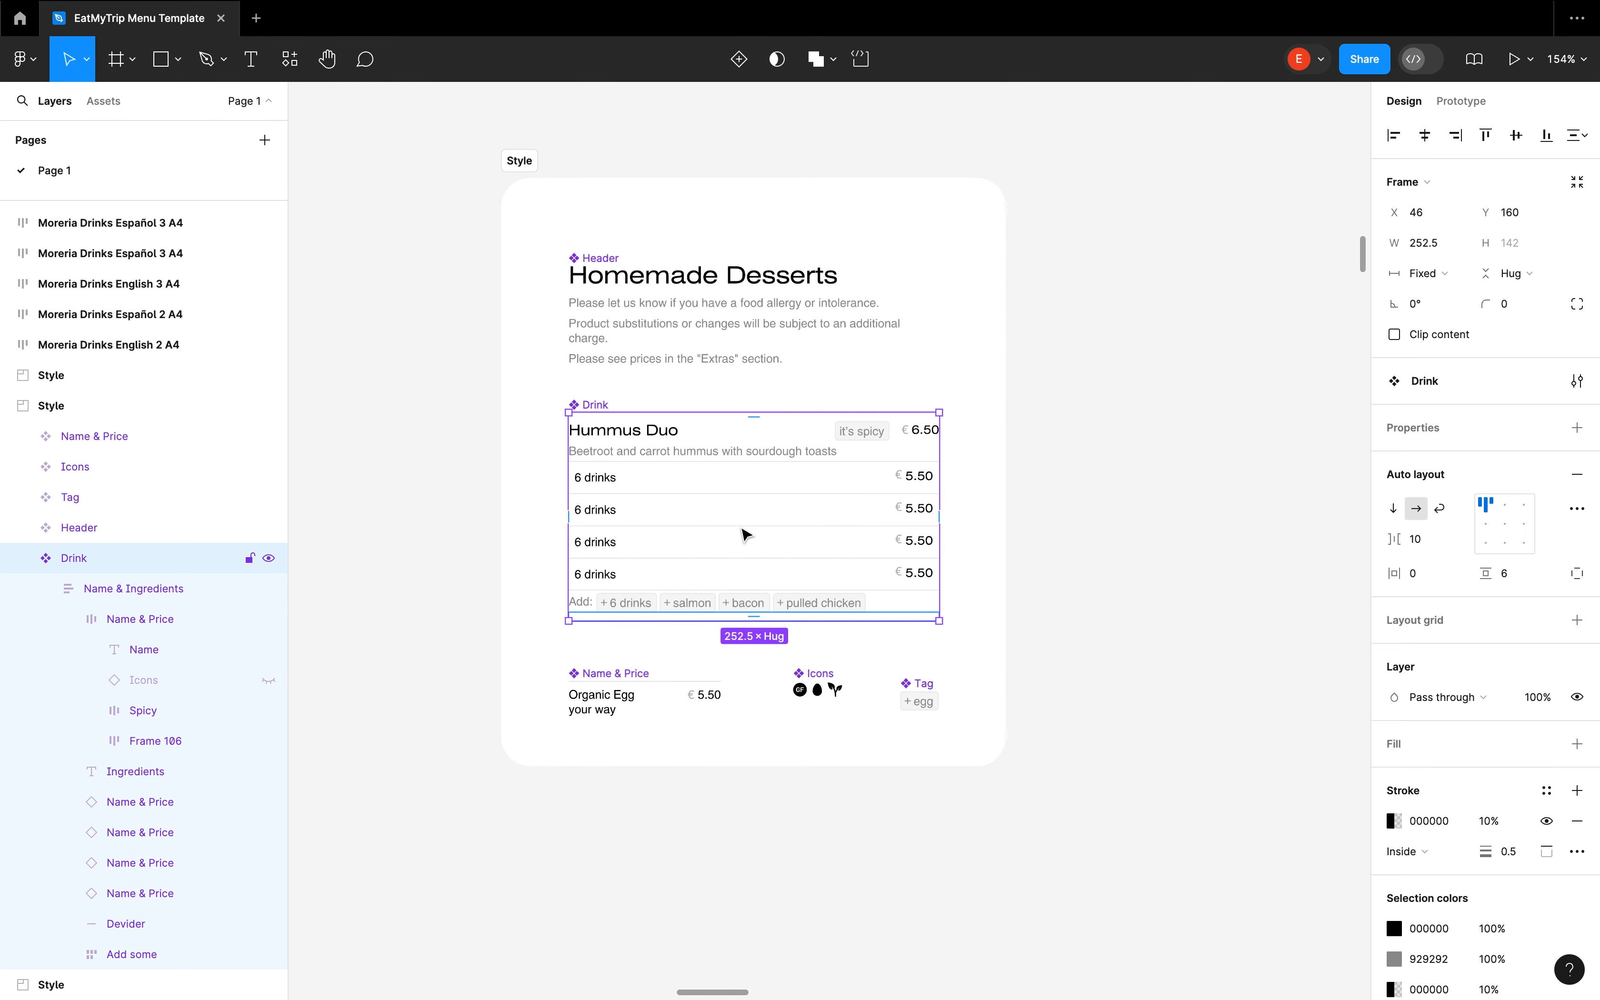
scroll(741, 529, "down", 4)
scroll(740, 529, "right", 3)
left_click(453, 382, "super")
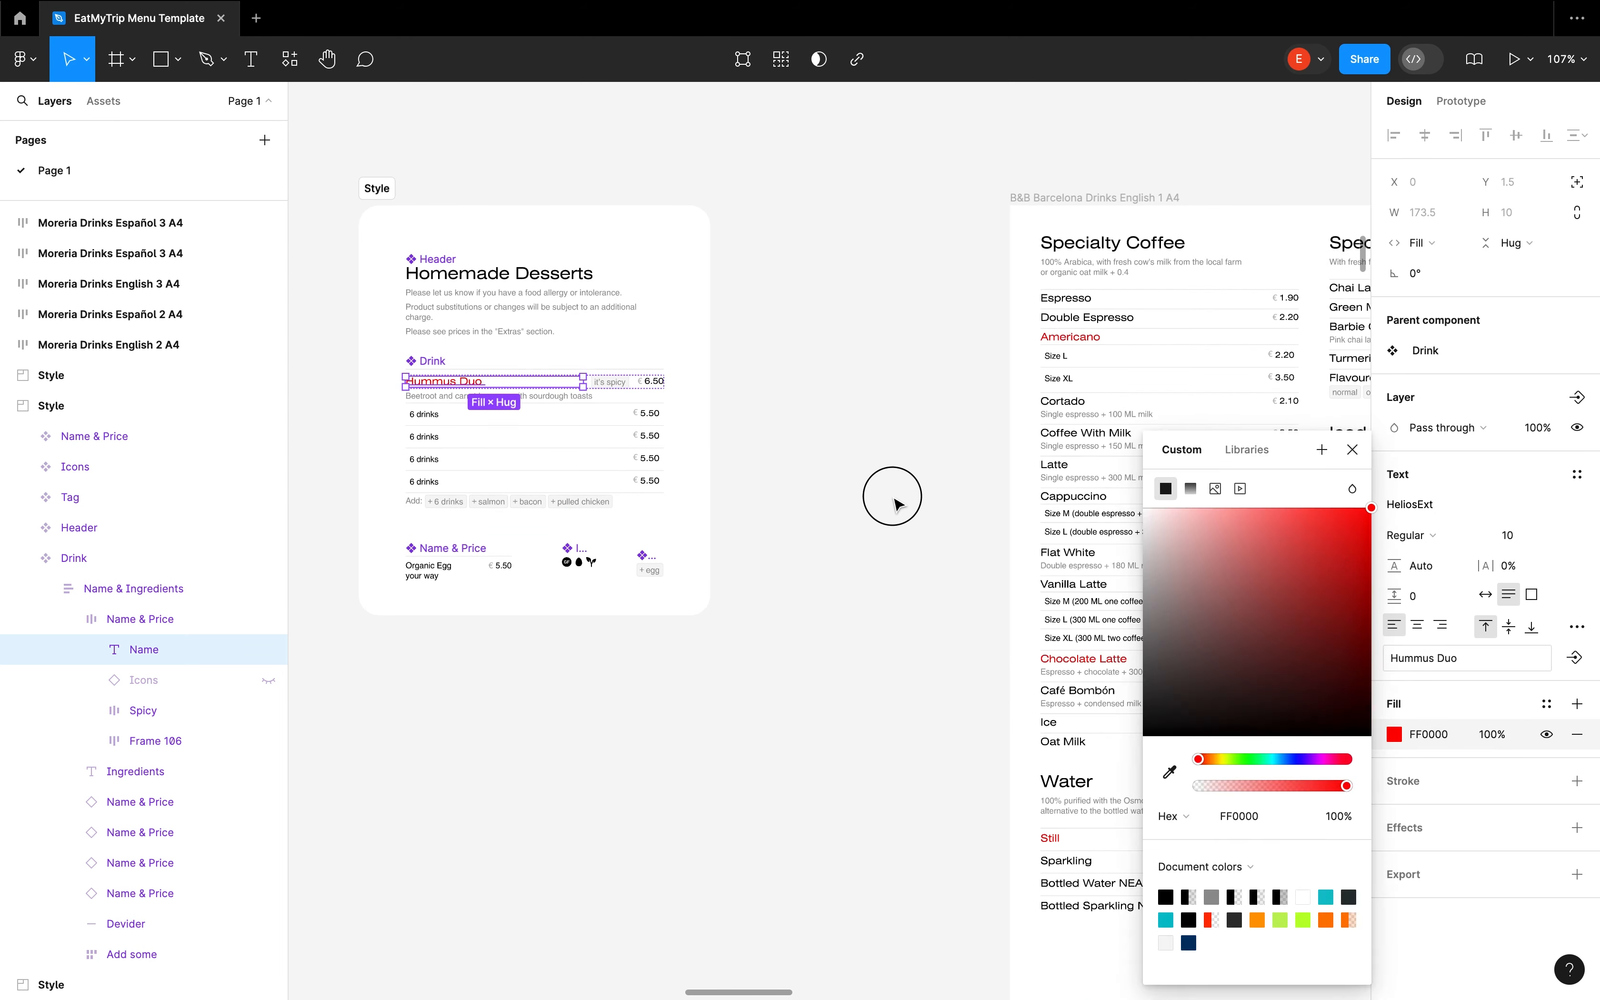
left_click(889, 493)
scroll(893, 422, "down", 3)
scroll(893, 422, "left", 3)
left_click(1536, 541)
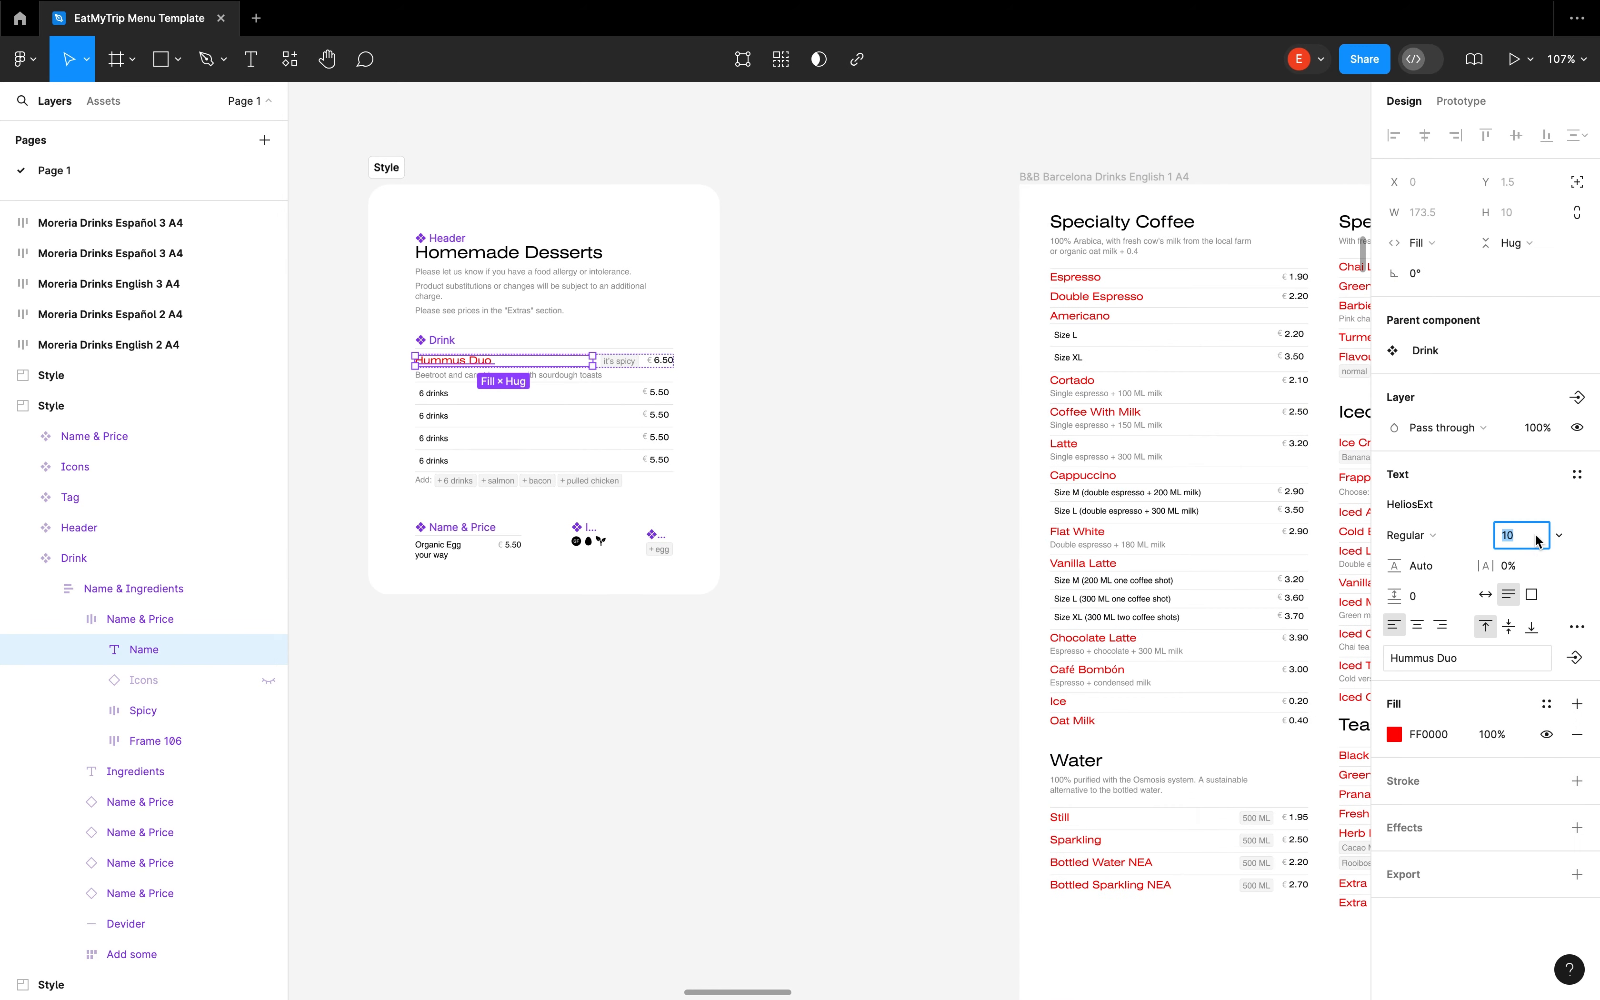
type("13")
key("Return")
left_click(795, 539)
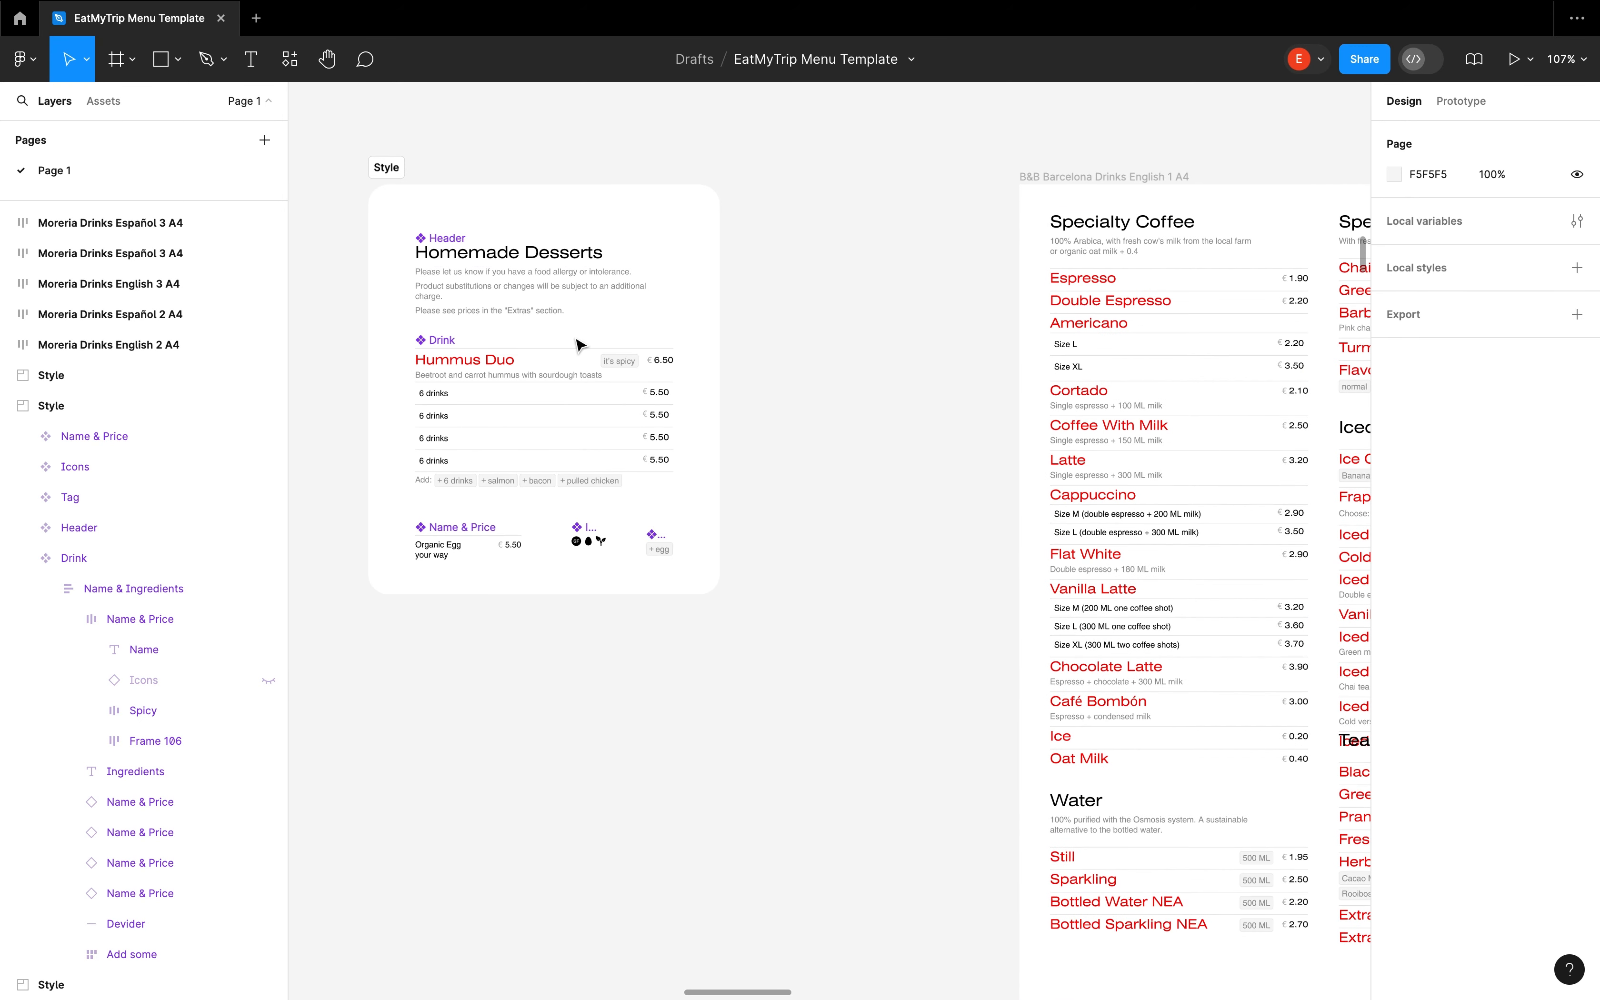
Set the Homemade Desserts title in the main Header component to size 7 with a green fill
left_click(504, 257, "super")
left_click(1525, 541)
type("7")
key("Return")
left_click(1394, 735)
left_click(1257, 758)
left_click_drag(1310, 628, 1375, 503)
left_click_drag(1256, 760, 1245, 760)
left_click(1352, 582)
left_click(917, 553)
Try Fill container for the Iced lattes group's height in B&B Barcelona Drinks English 1 A4, and set it to Hug contents
scroll(918, 554, "right", 12)
scroll(861, 732, "down", 2)
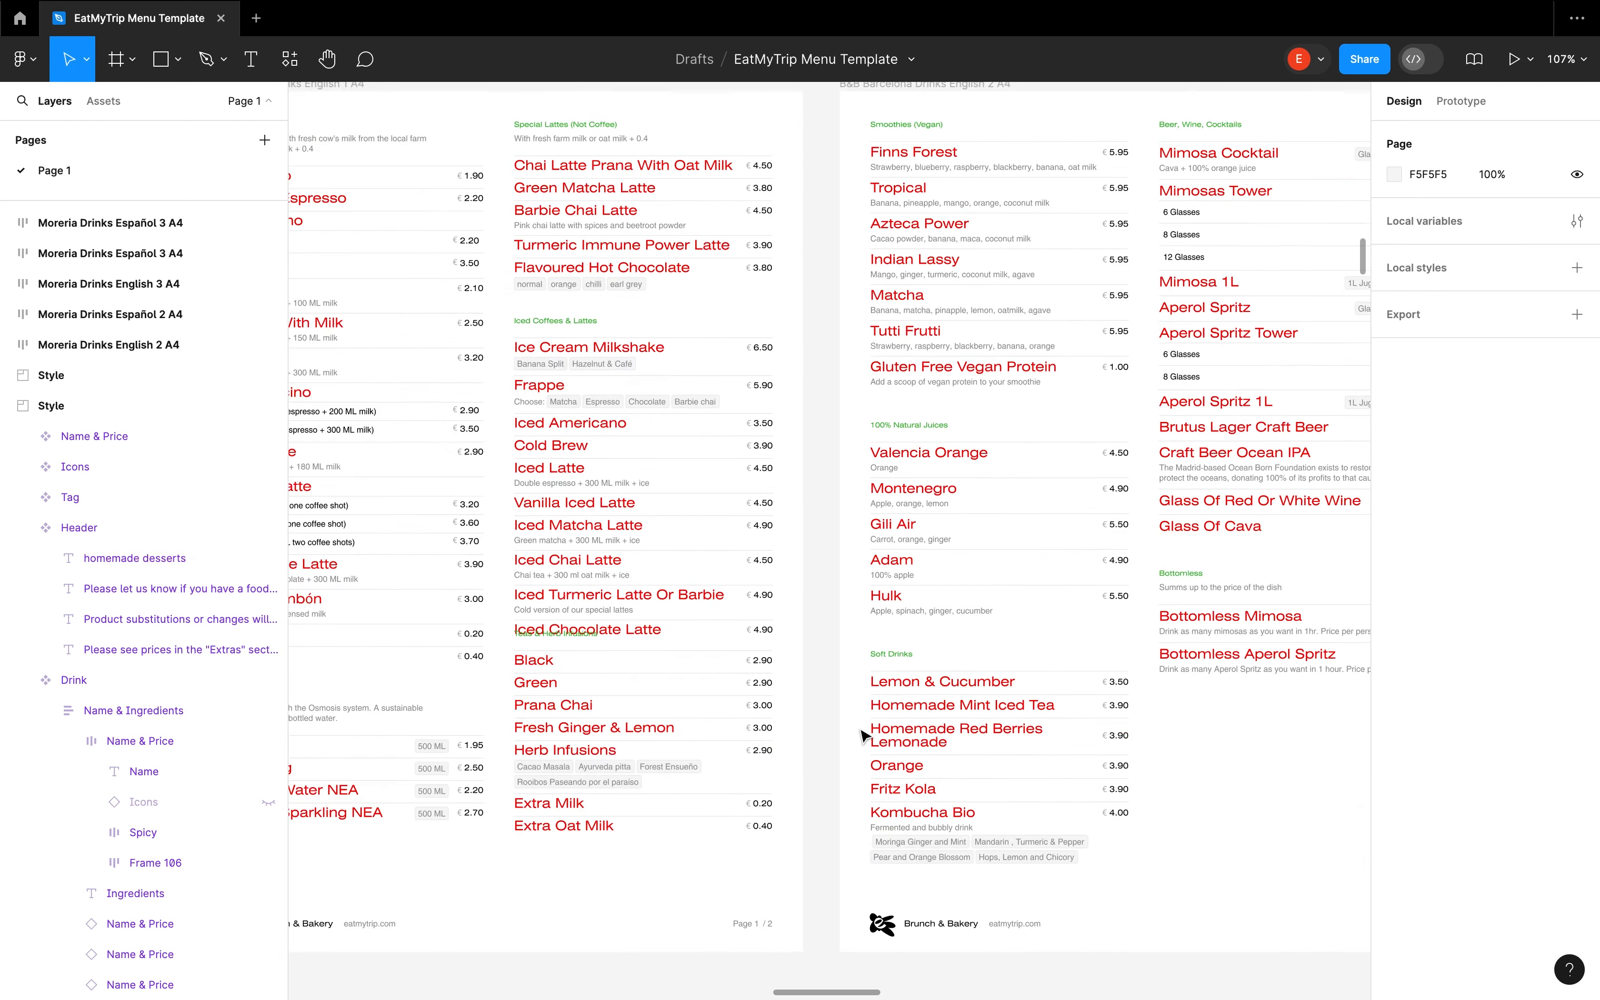
double_click(481, 480)
scroll(475, 483, "left", 1)
scroll(475, 483, "left", 5)
scroll(740, 535, "down", 2)
scroll(738, 489, "up", 2)
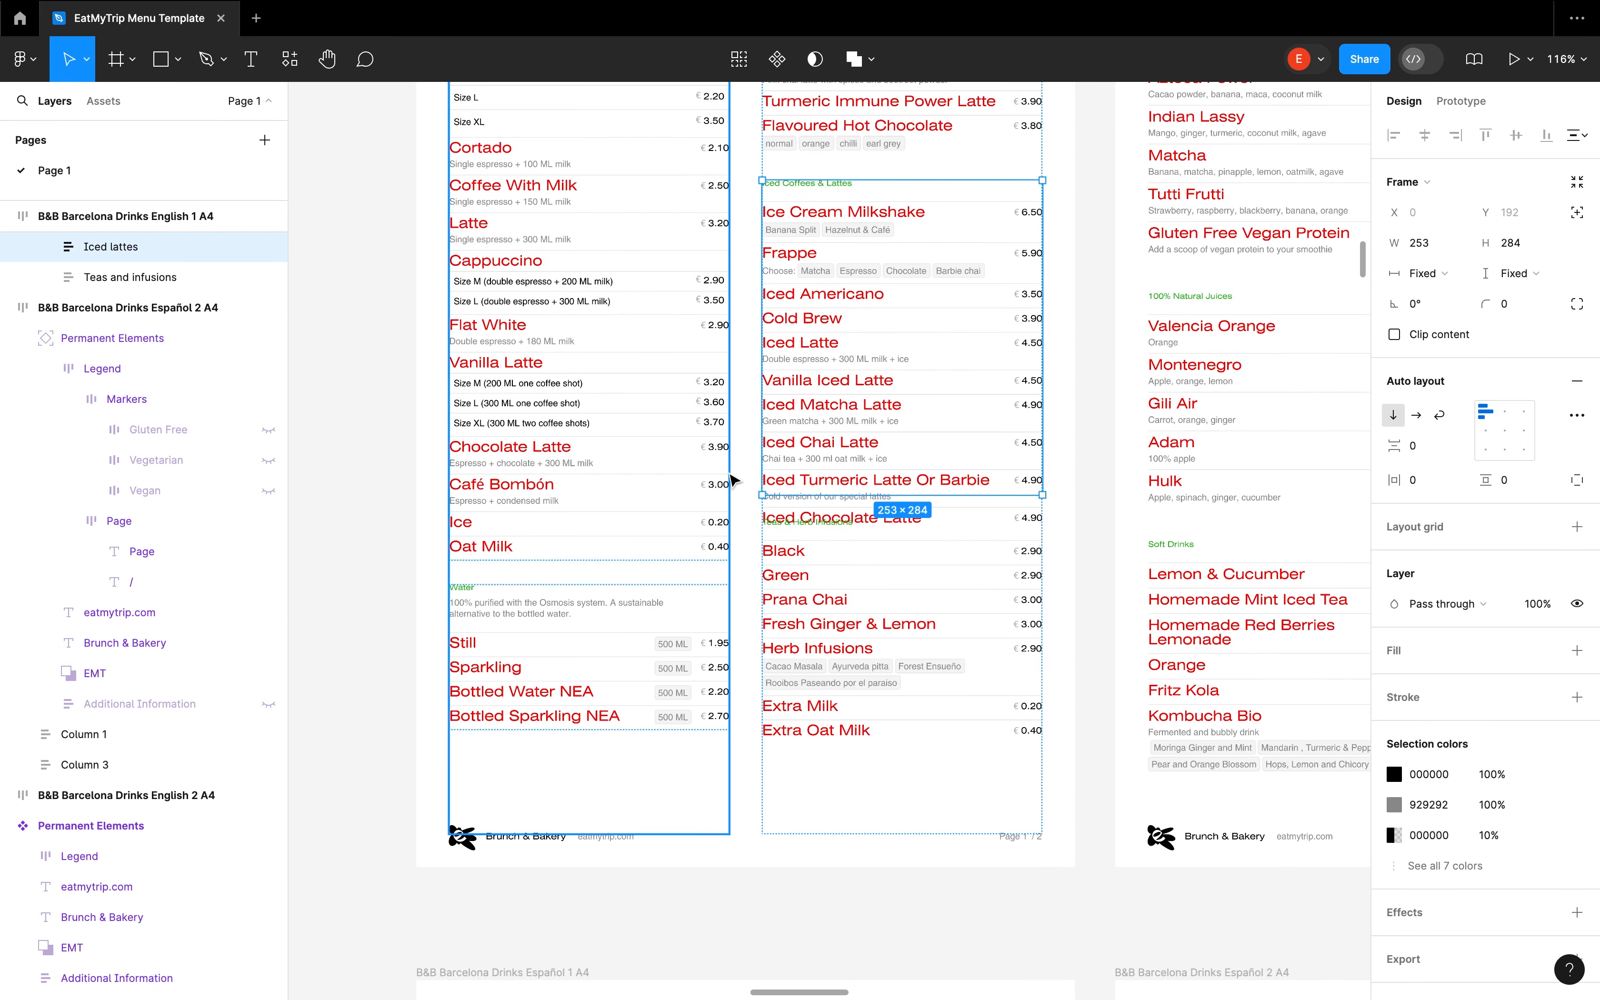
left_click(1511, 274)
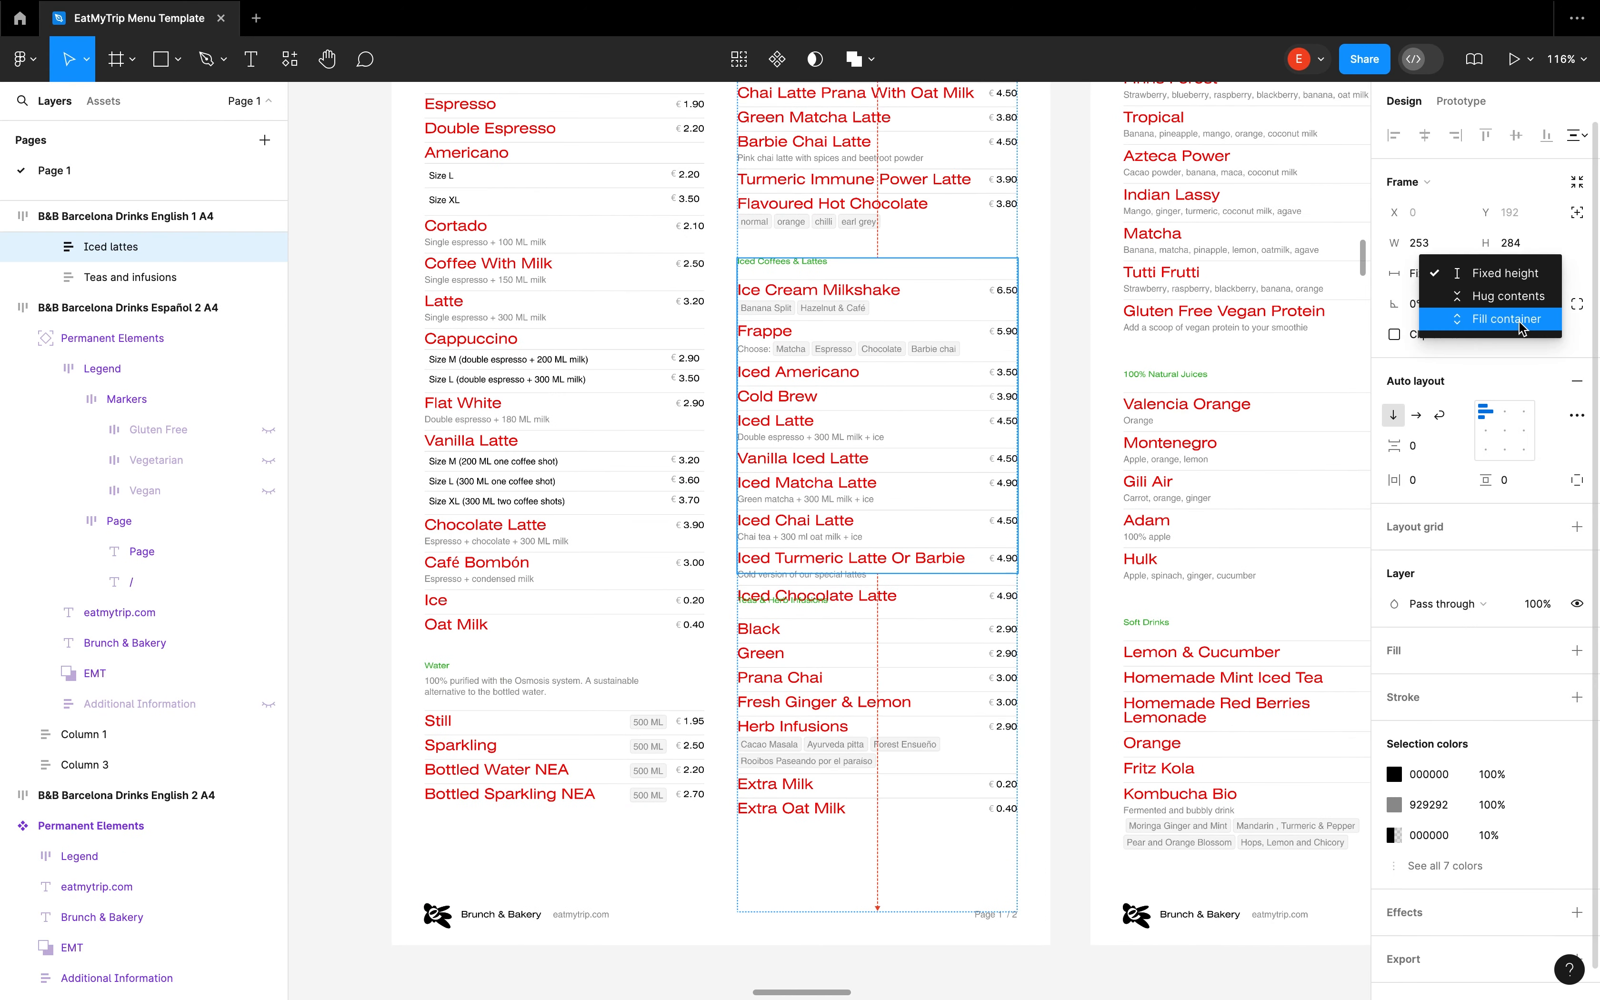
left_click(1492, 326)
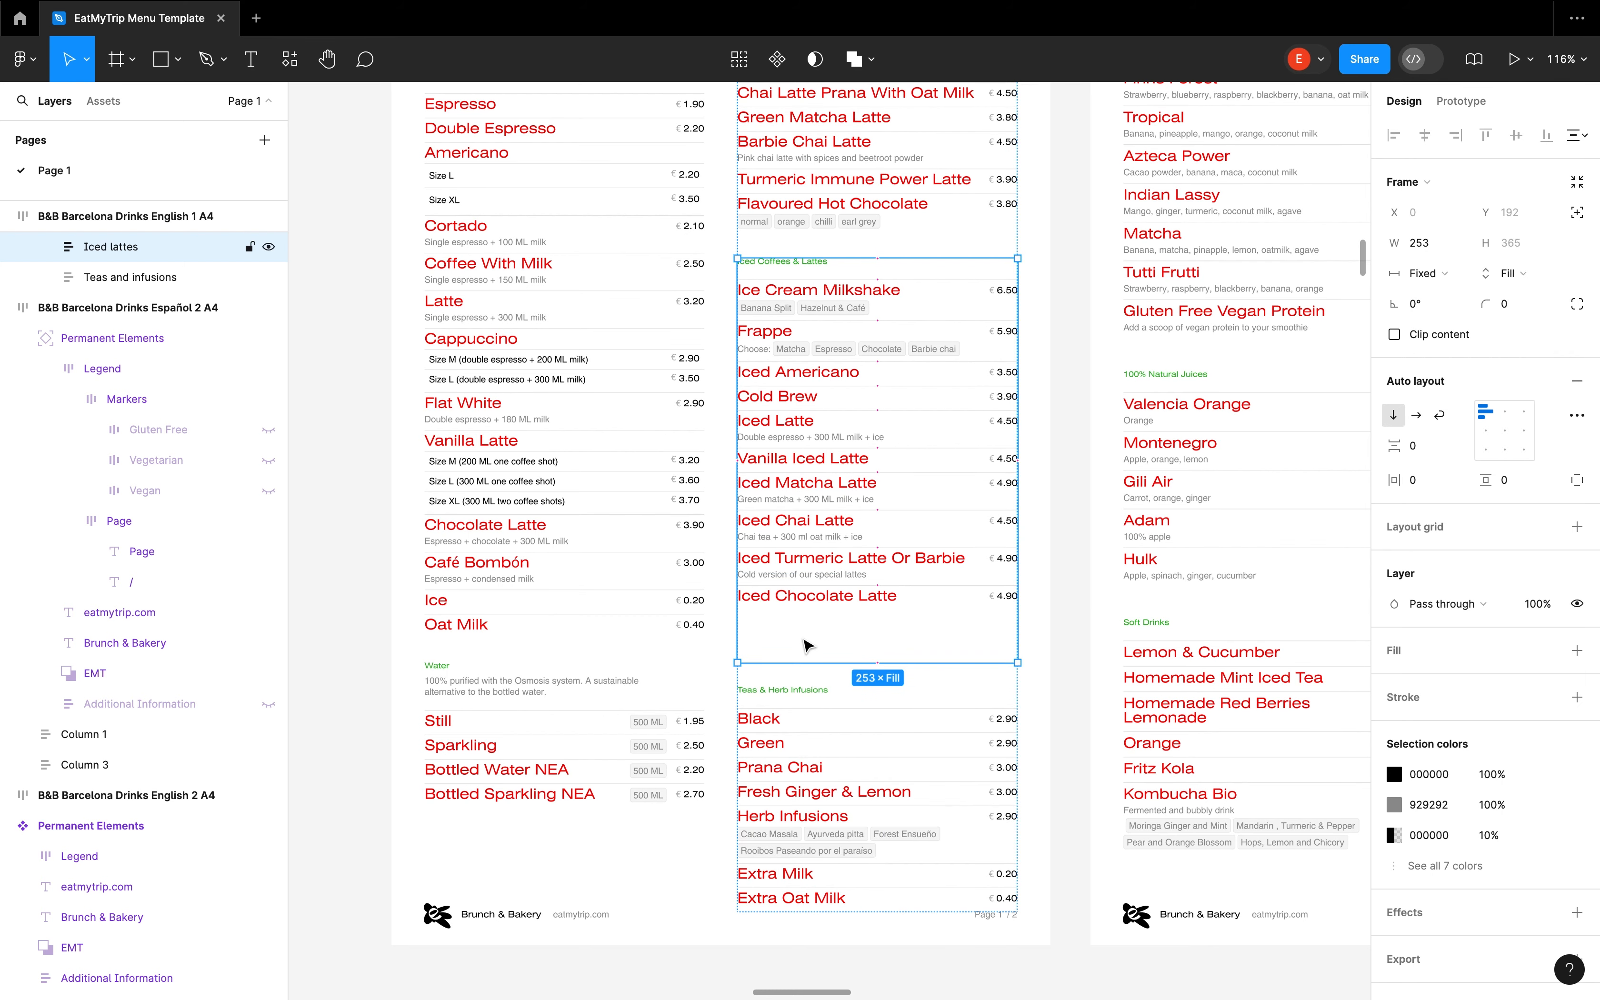
left_click(802, 683)
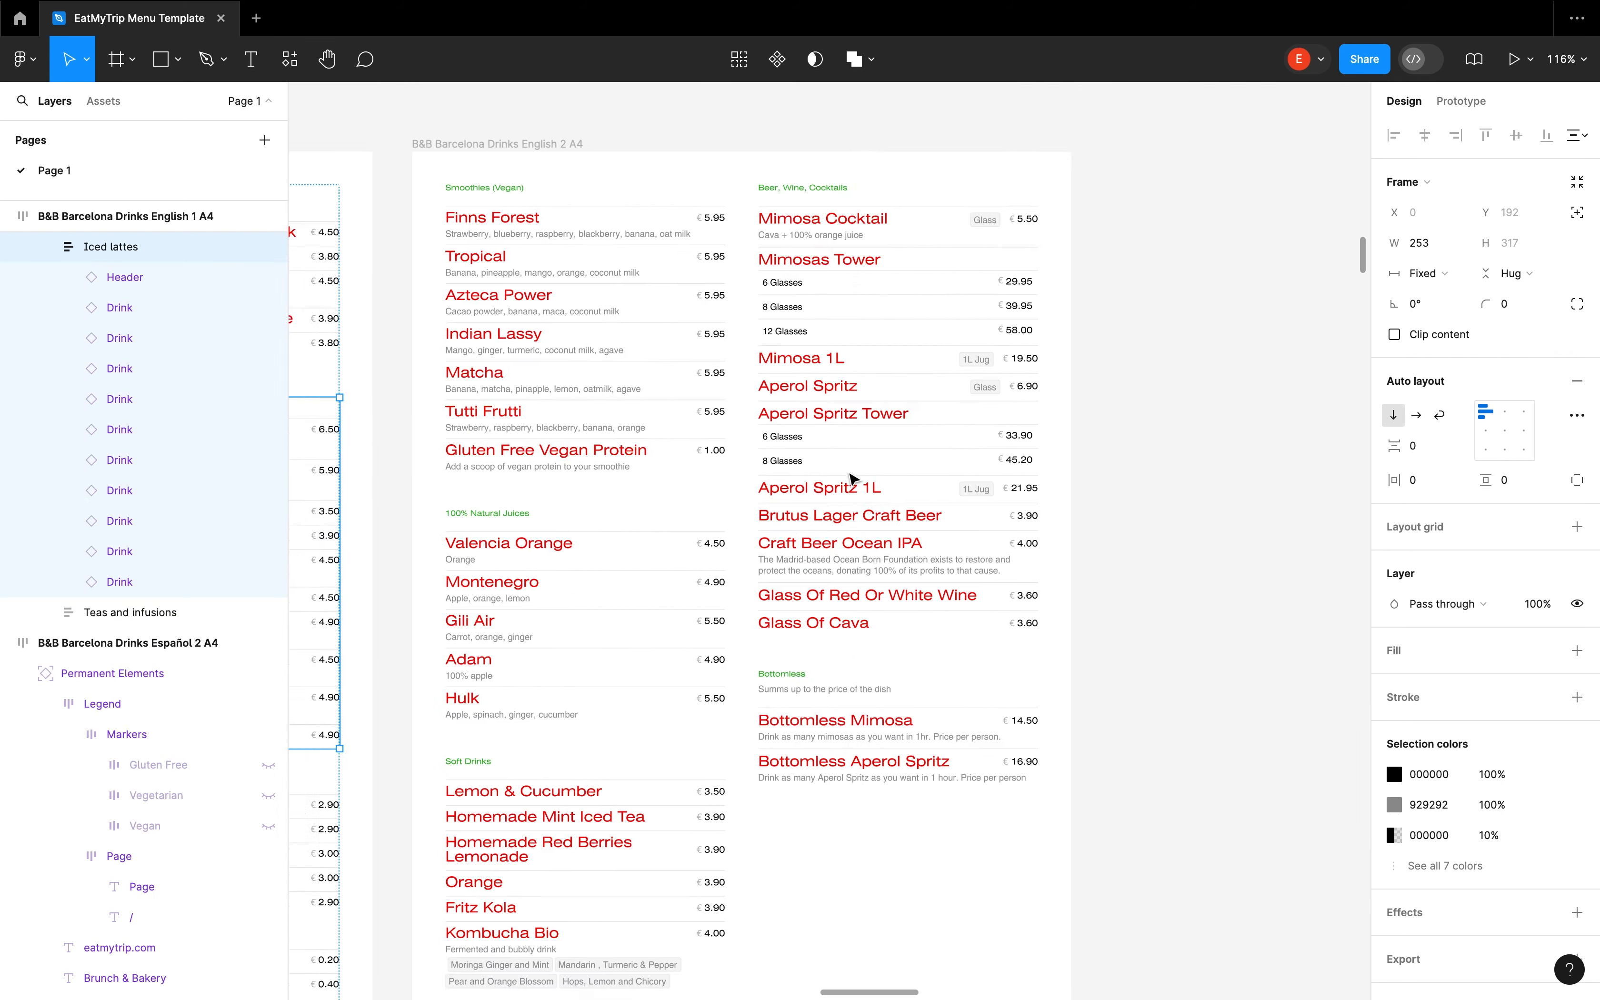
scroll(908, 459, "left", 15)
scroll(790, 525, "up", 4)
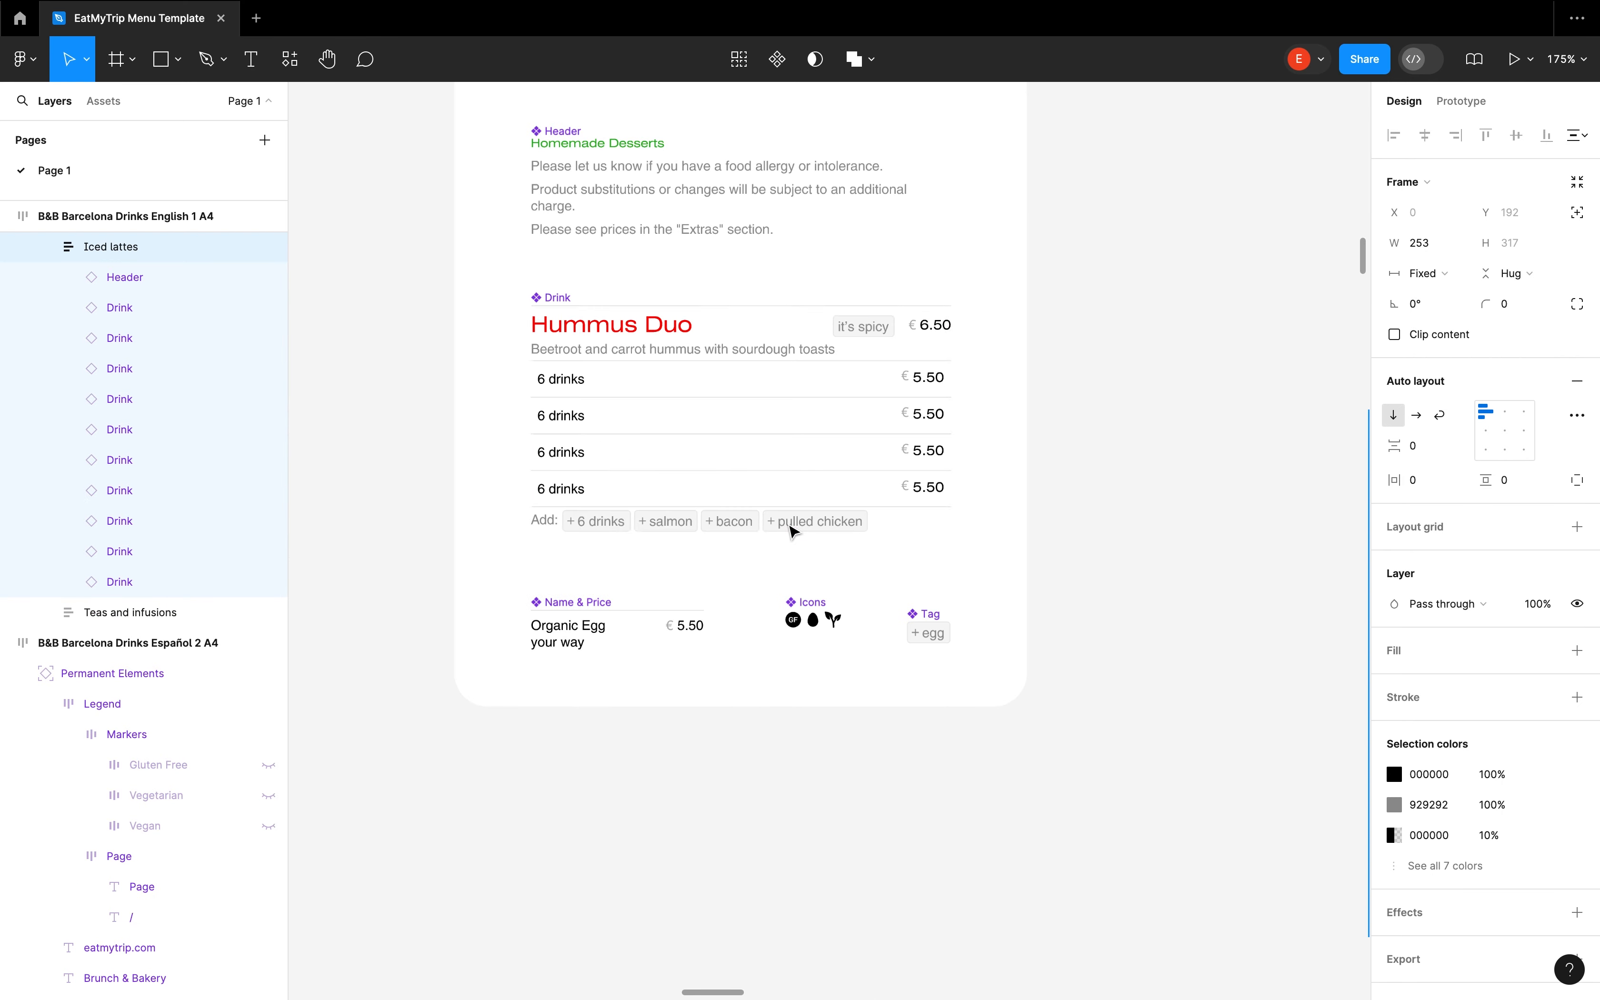
Move the Add some row above the ingredients text, directly under the name and price, in the B&B Barcelona Drinks main Drink component
double_click(657, 528)
double_click(579, 519)
key("Up")
key("Up")
key("Up")
key("Up")
key("Up")
scroll(826, 543, "right", 9)
scroll(826, 543, "down", 5)
scroll(1114, 525, "right", 11)
scroll(1032, 681, "left", 1)
scroll(926, 771, "up", 6)
scroll(613, 655, "down", 1)
scroll(691, 651, "down", 5)
scroll(691, 651, "down", 8)
scroll(692, 651, "left", 10)
scroll(685, 303, "up", 5)
Move the price to the start of the row, before the Hummus Duo name, in the main Drink component
left_click(894, 281)
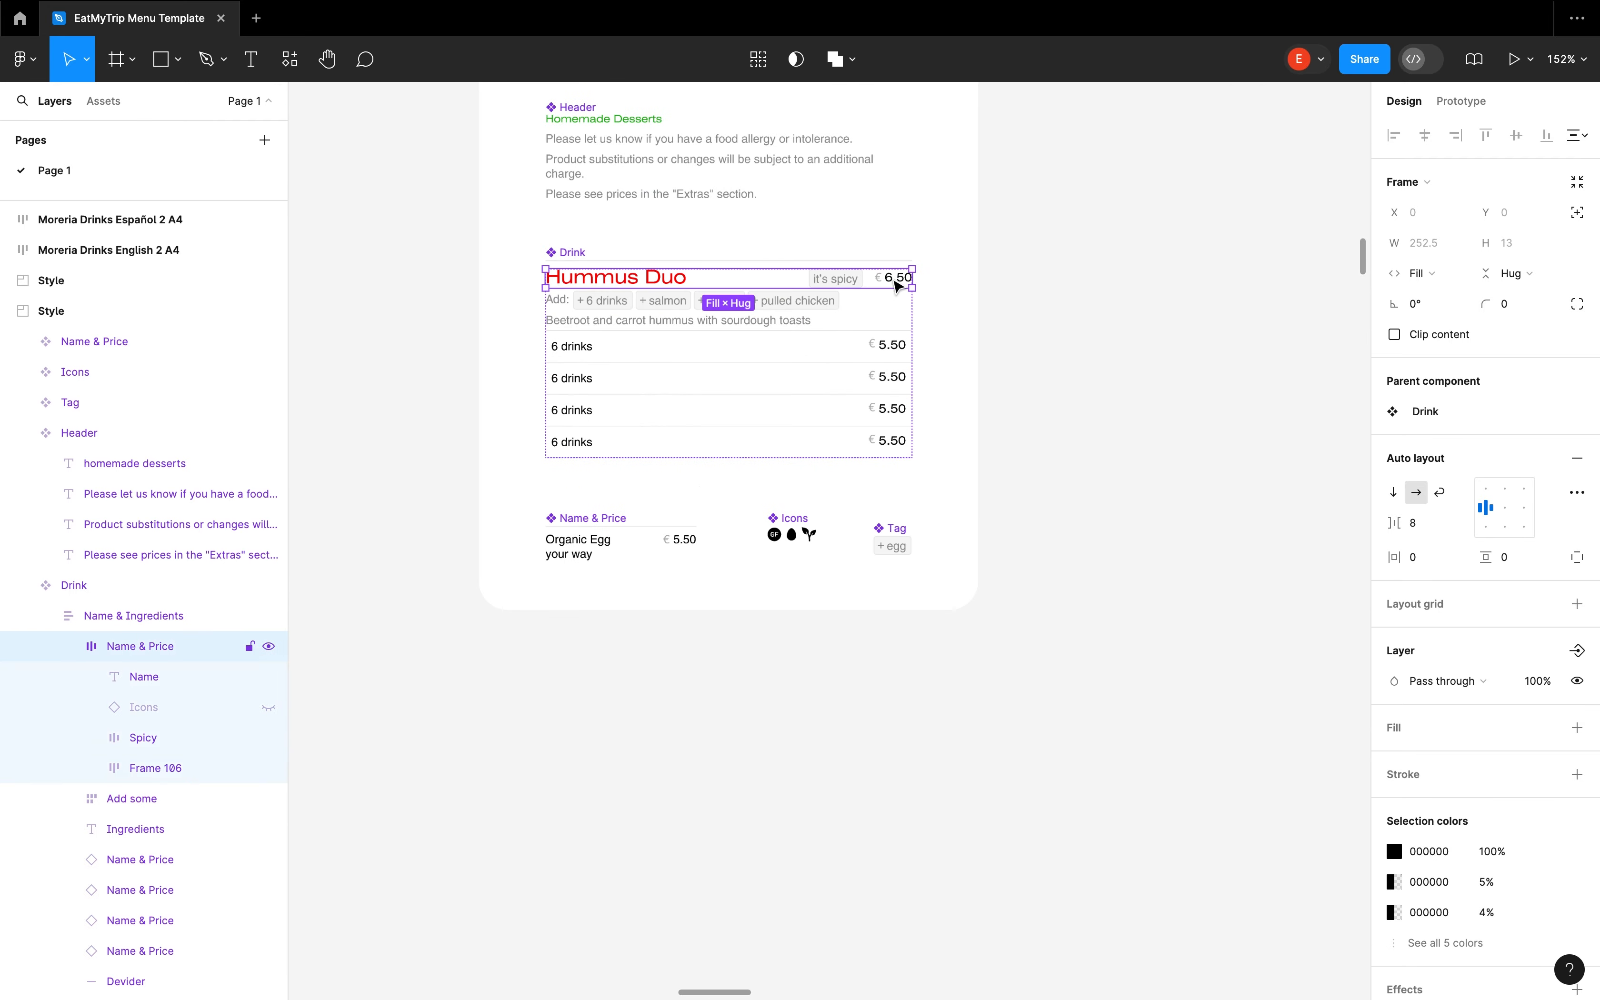
double_click(894, 281)
key("Left")
key("Left")
key("Left")
scroll(695, 368, "down", 5)
scroll(711, 372, "right", 4)
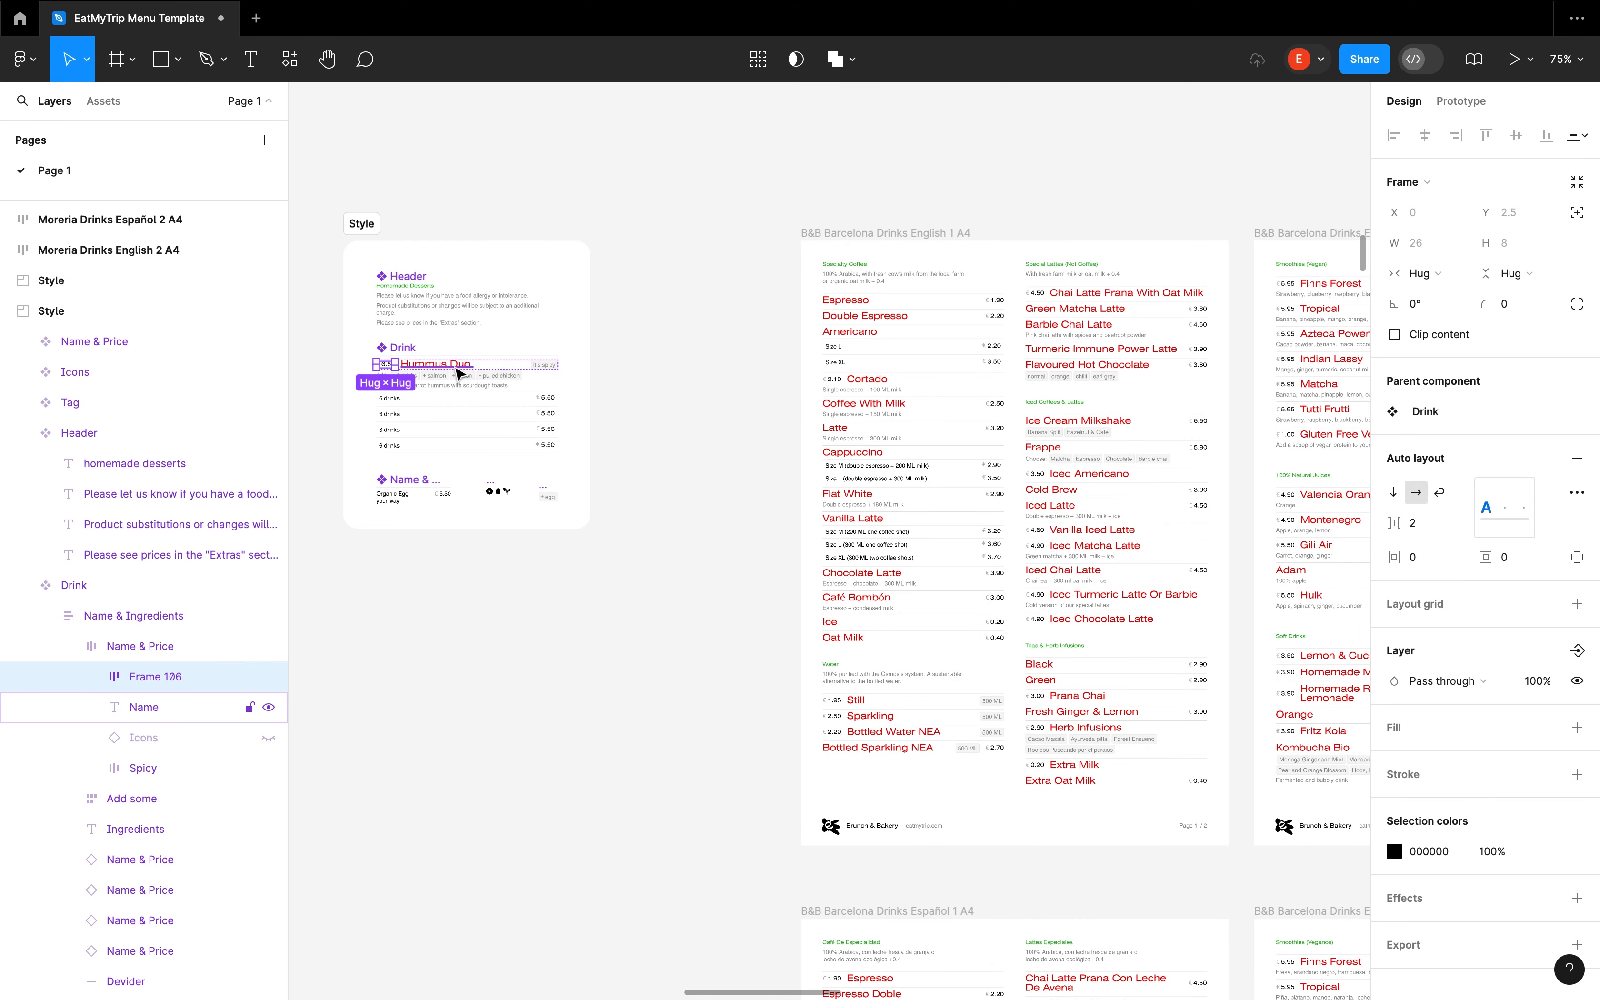
scroll(925, 397, "up", 1)
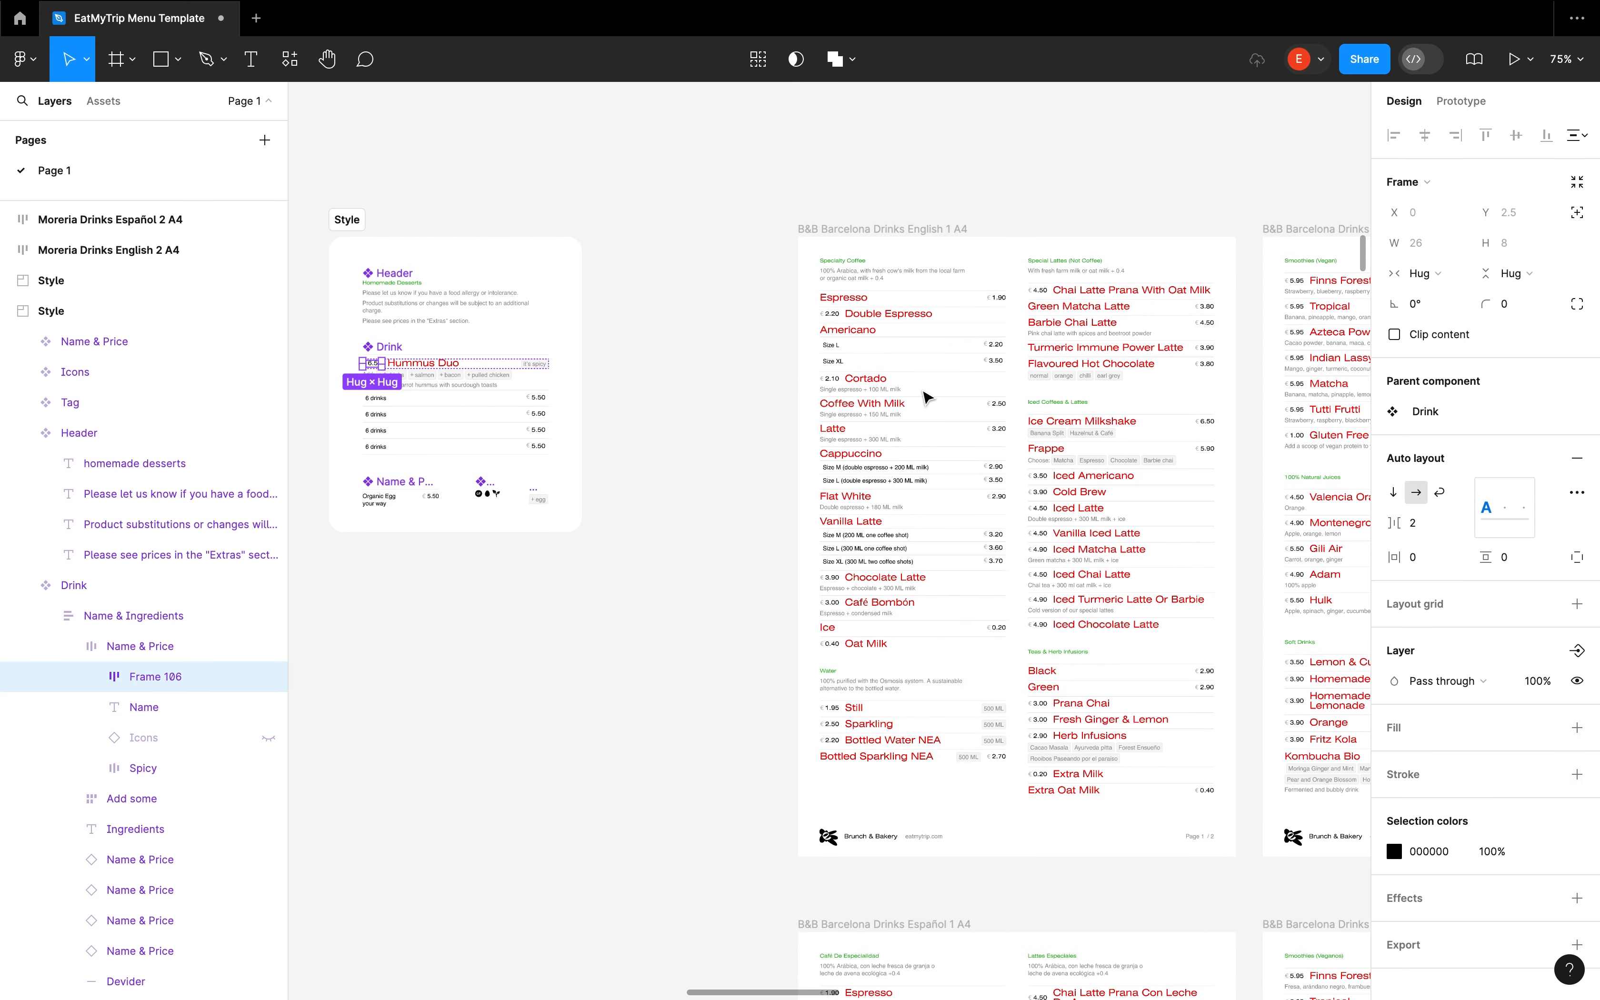
scroll(926, 396, "up", 3)
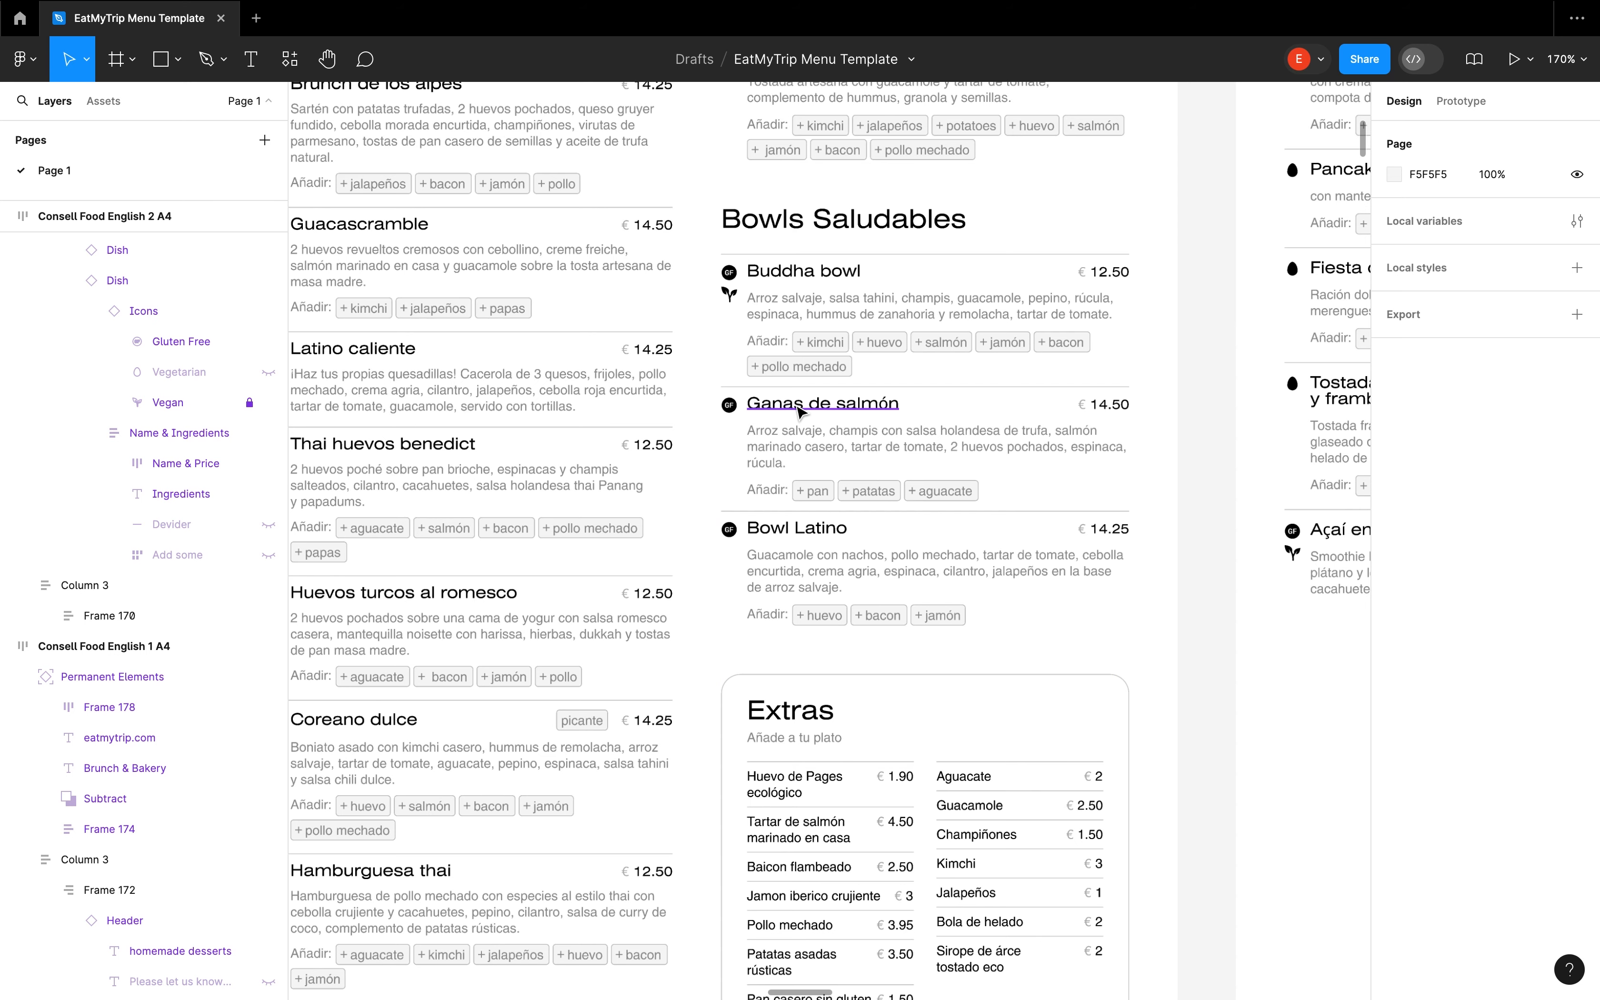
Pick up the Buddha bowl dish name in Consell Food Español 1 A4 and search the page for it
double_click(794, 404)
double_click(812, 272)
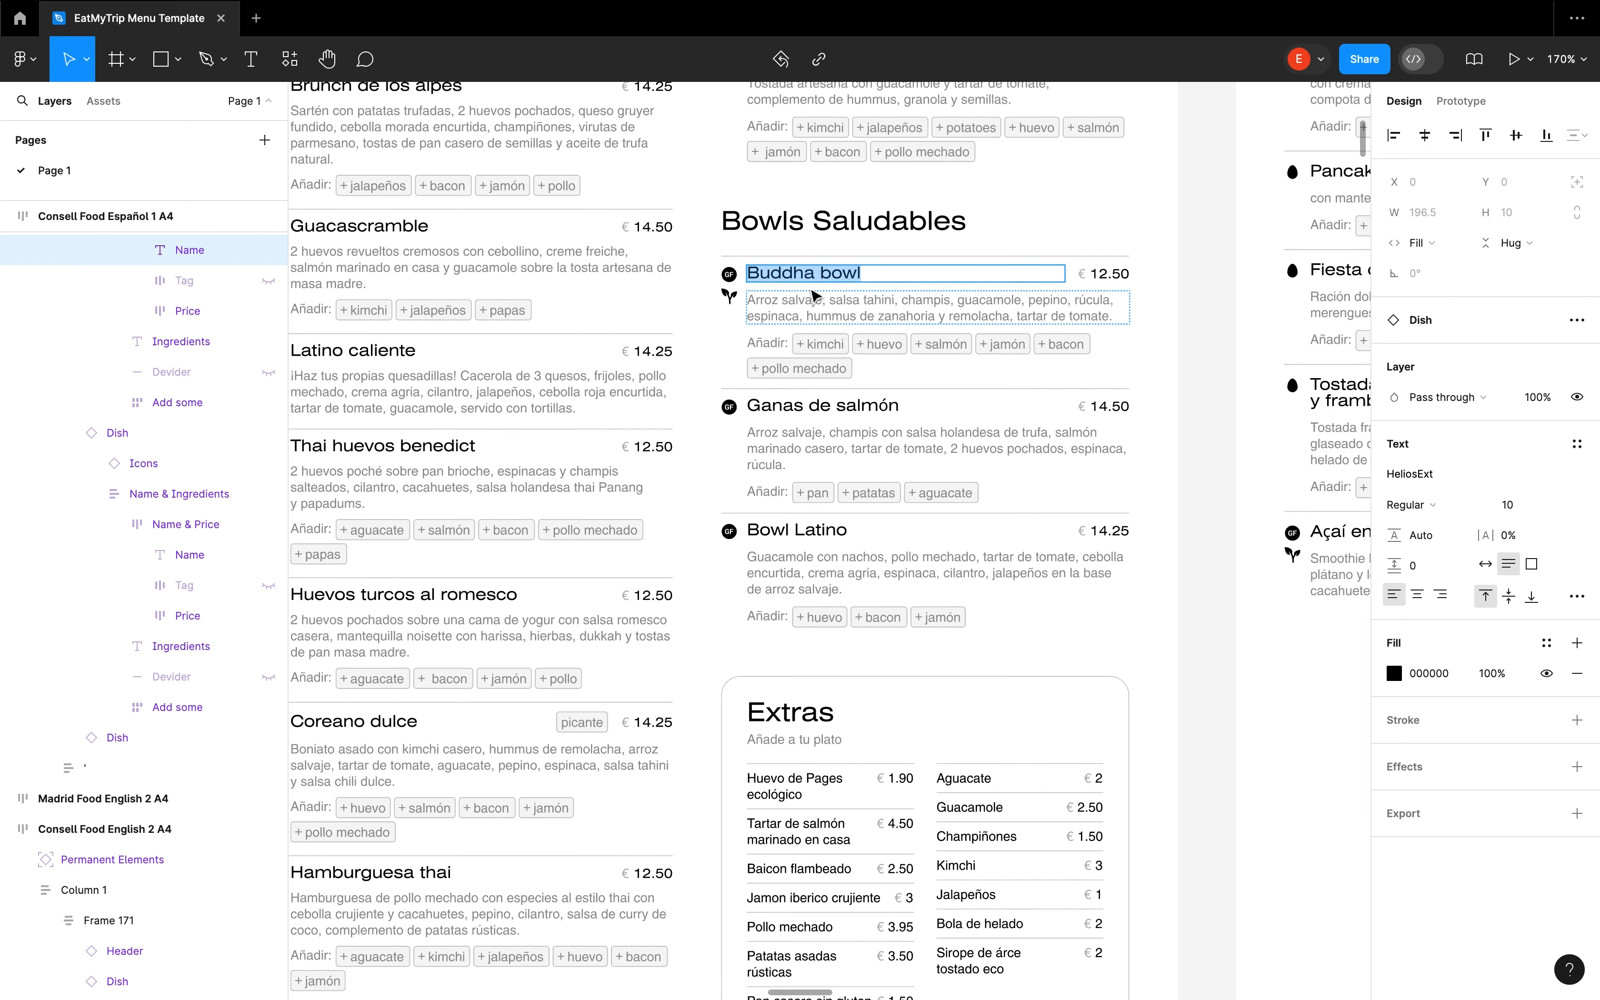
scroll(811, 271, "down", 6)
scroll(780, 299, "left", 1)
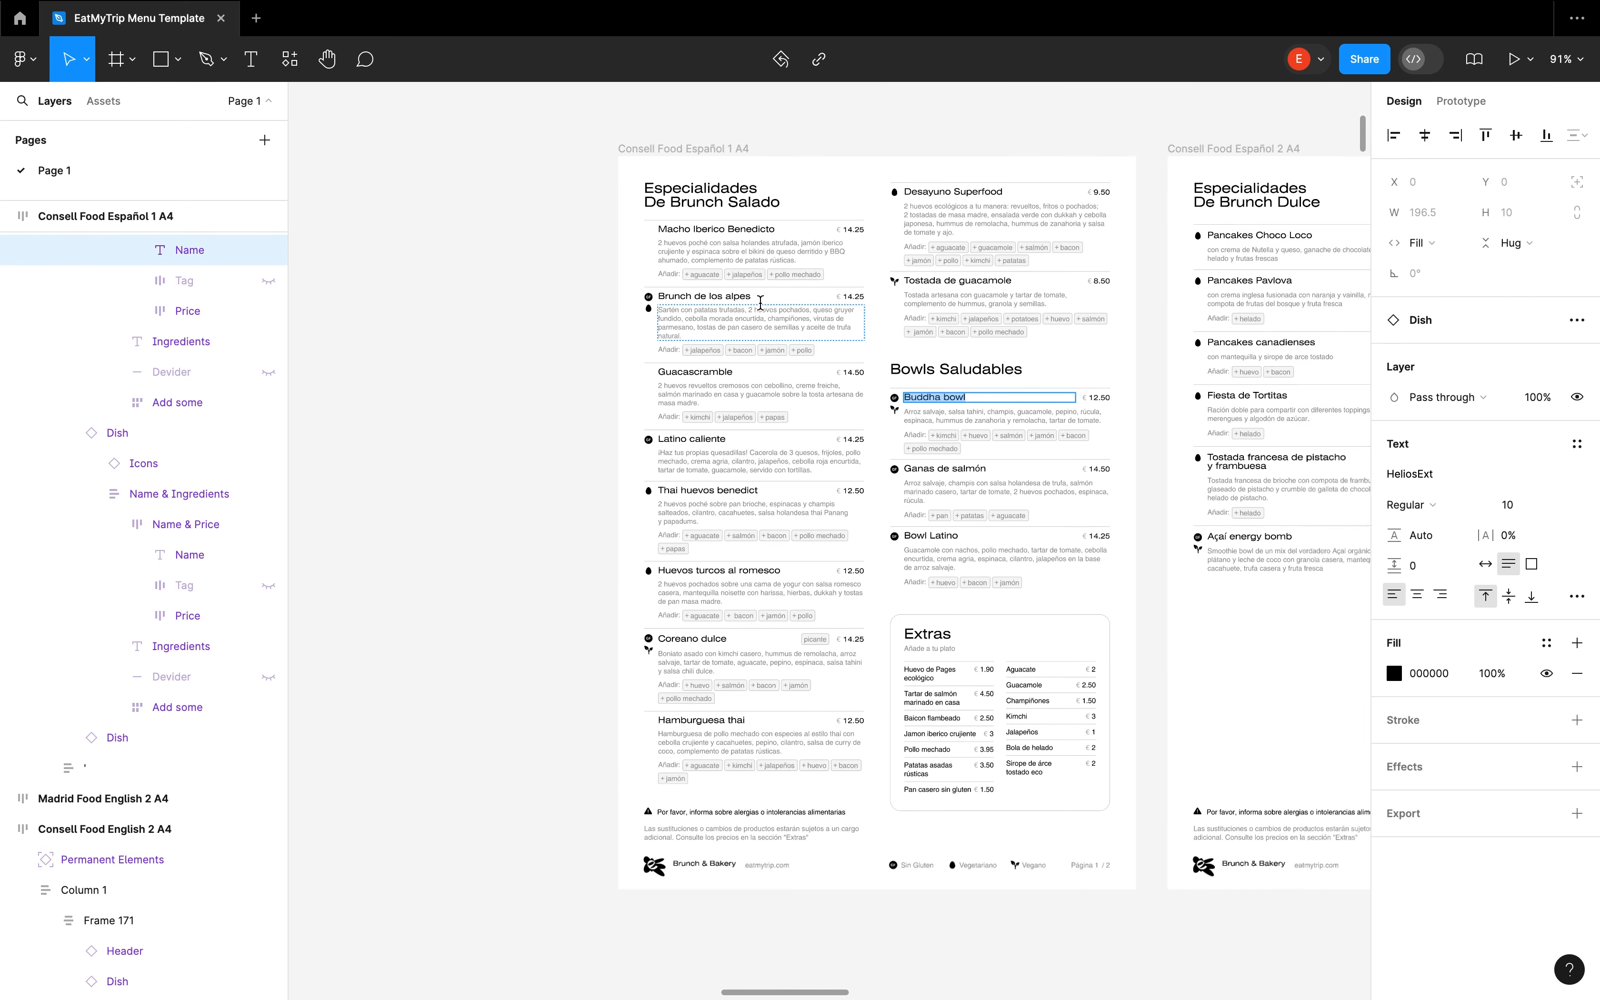
left_click(490, 330)
left_click(521, 330)
scroll(444, 359, "right", 1)
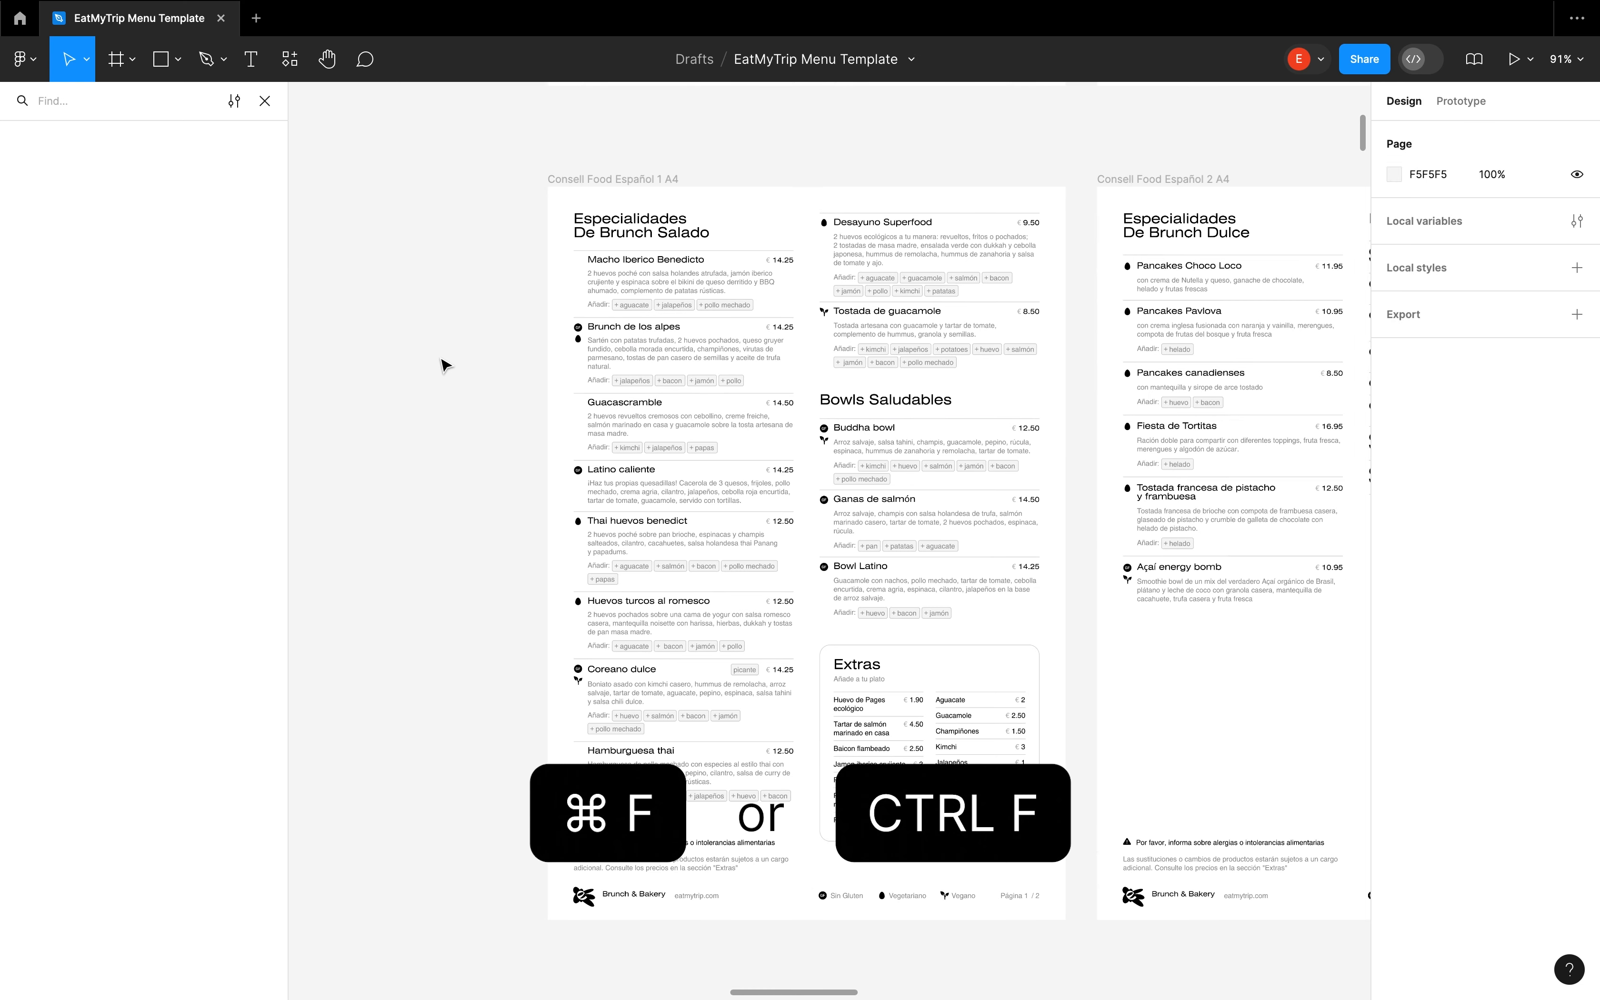
type("Buddha bowl")
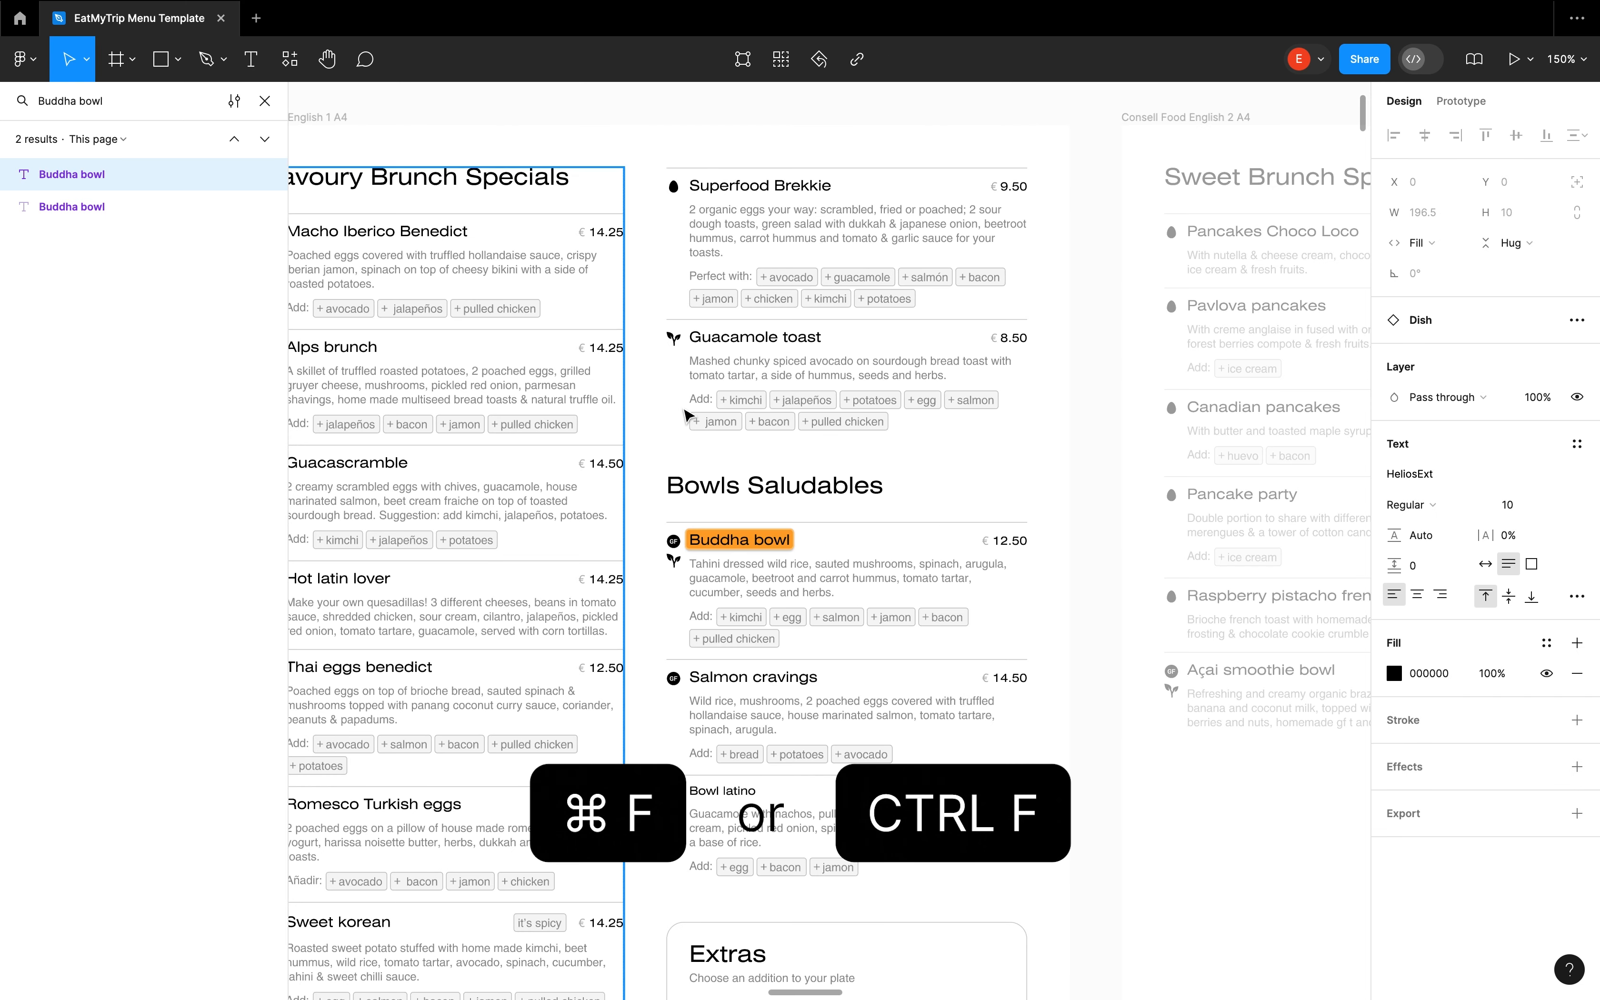
Jump between the English and Español Buddha bowl matches, and select both matches together
left_click(105, 217)
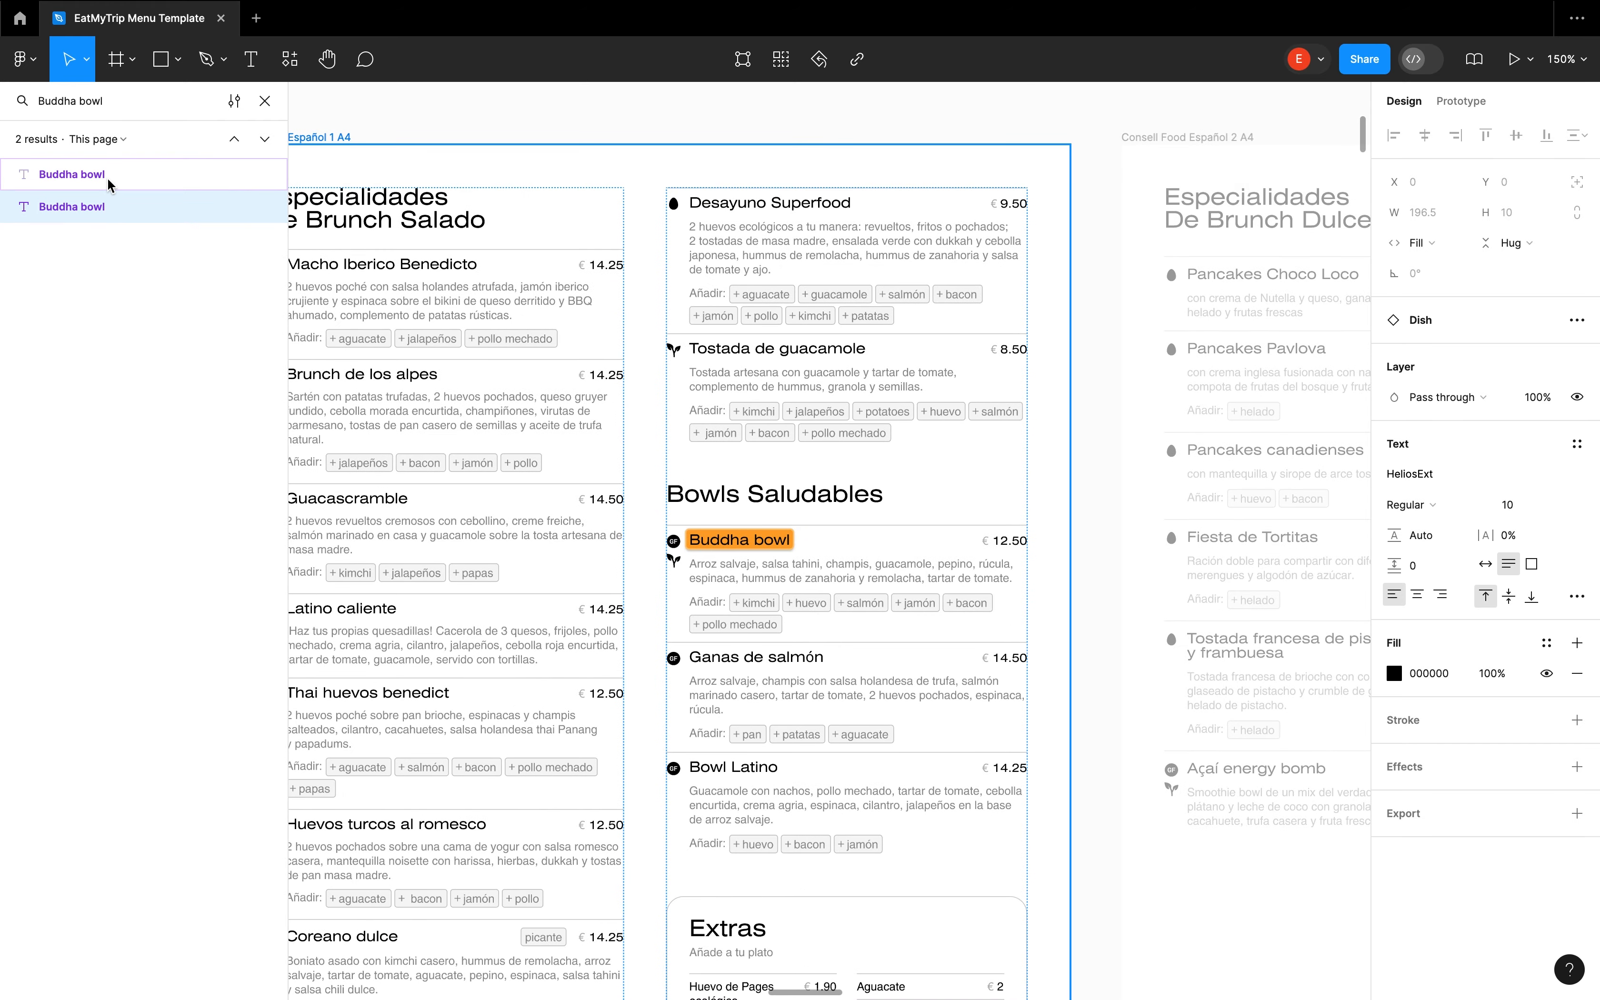
left_click(109, 178)
left_click(108, 206)
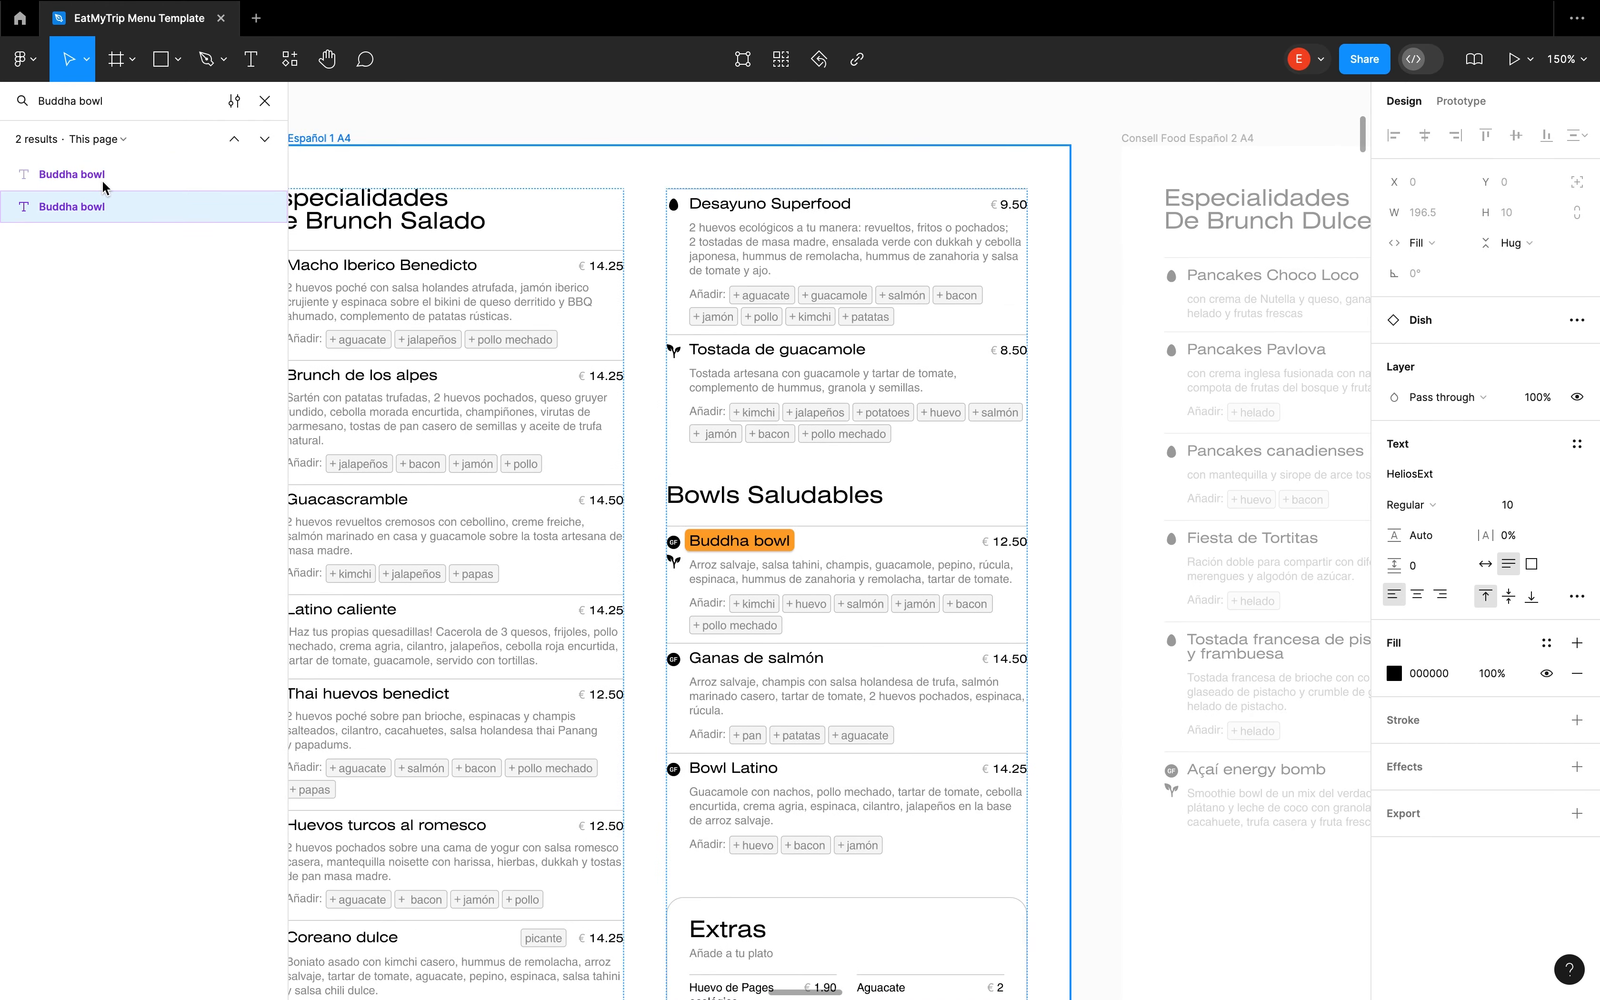
left_click(99, 187)
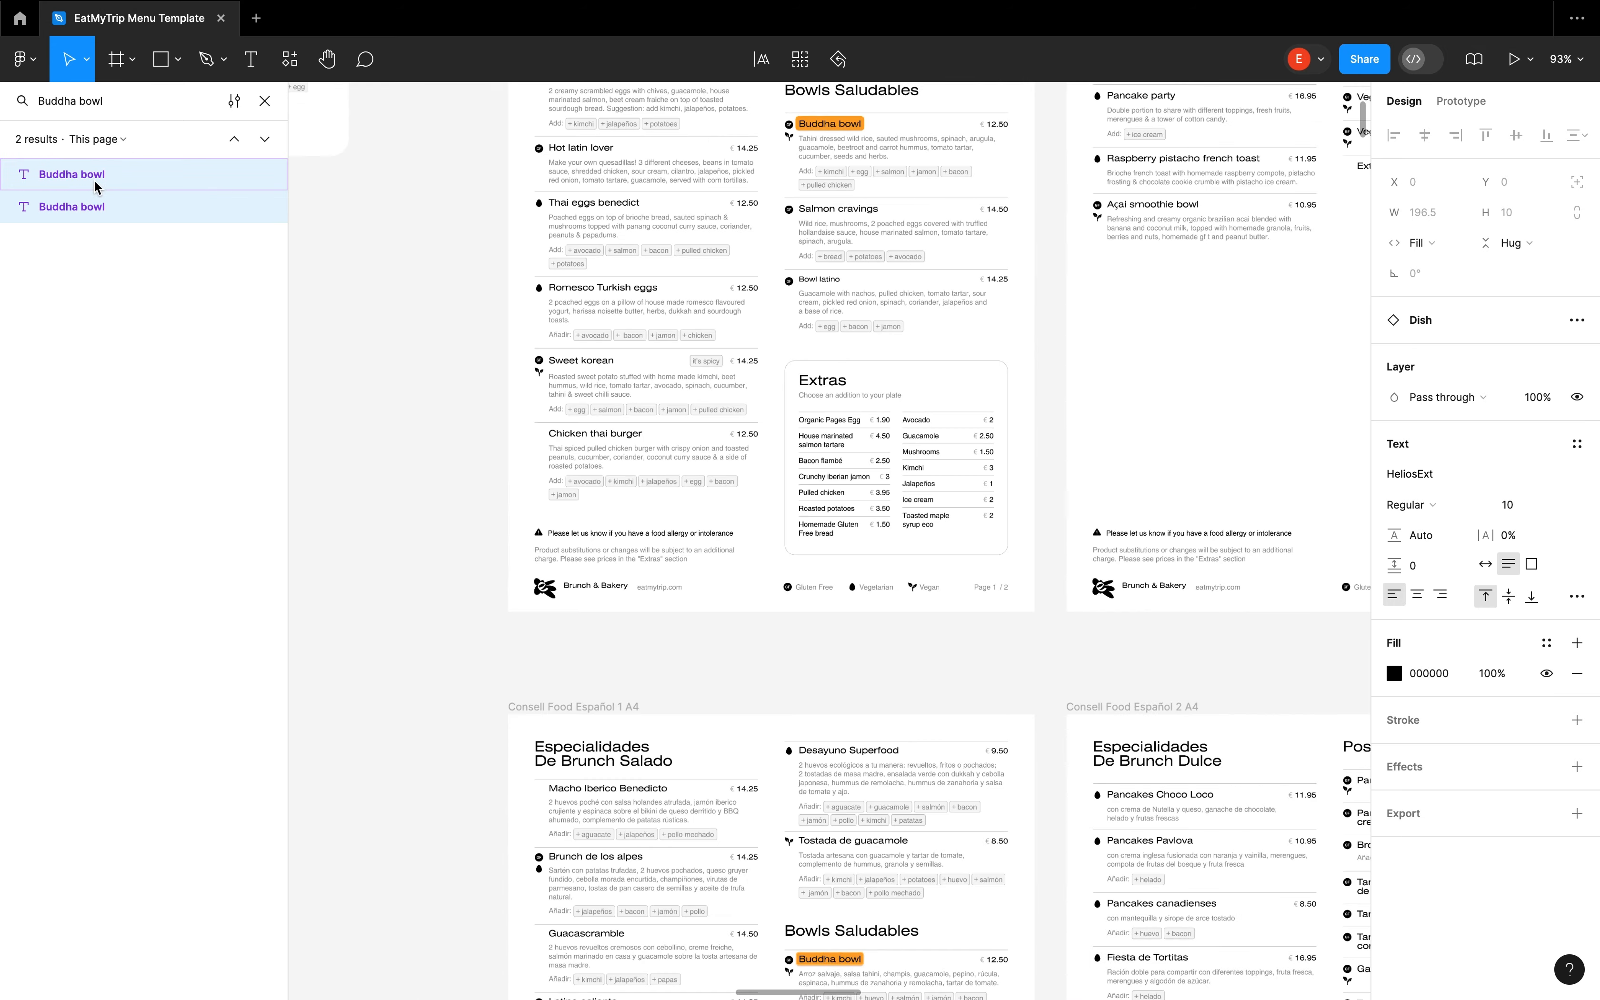
Close the search and extend the selection from both Buddha bowl names to their parent Dish instances
key("Escape")
scroll(340, 278, "down", 5)
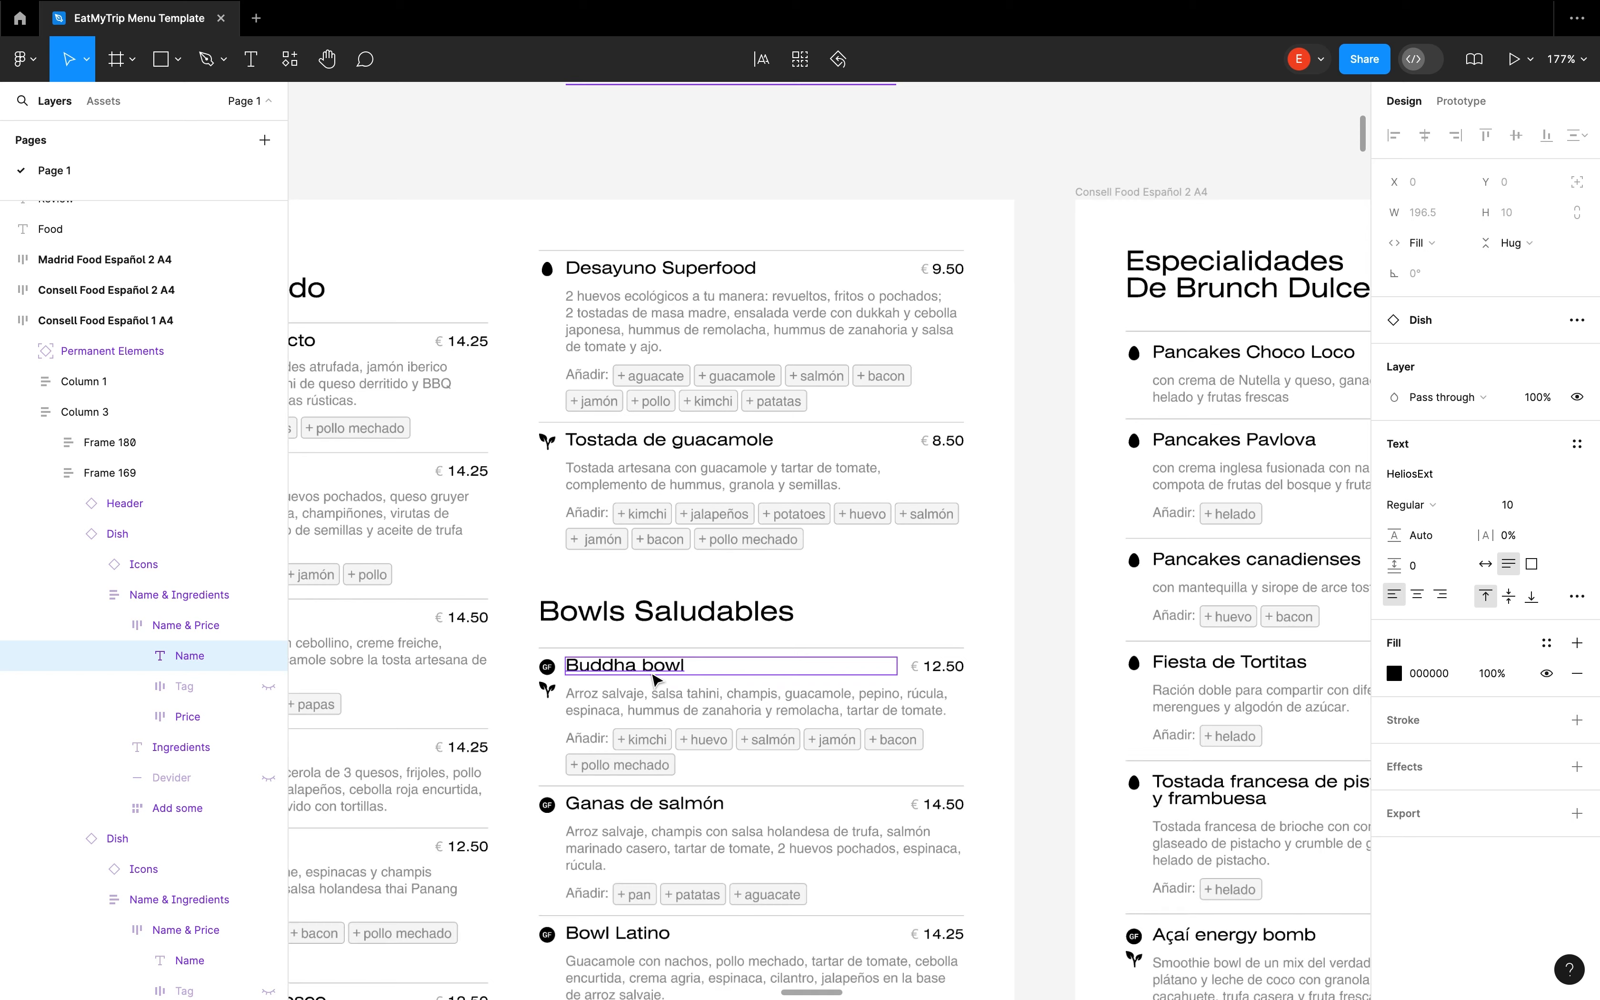
key("shift+Return")
key("shift+Return")
key("shift+Return")
scroll(582, 302, "down", 8)
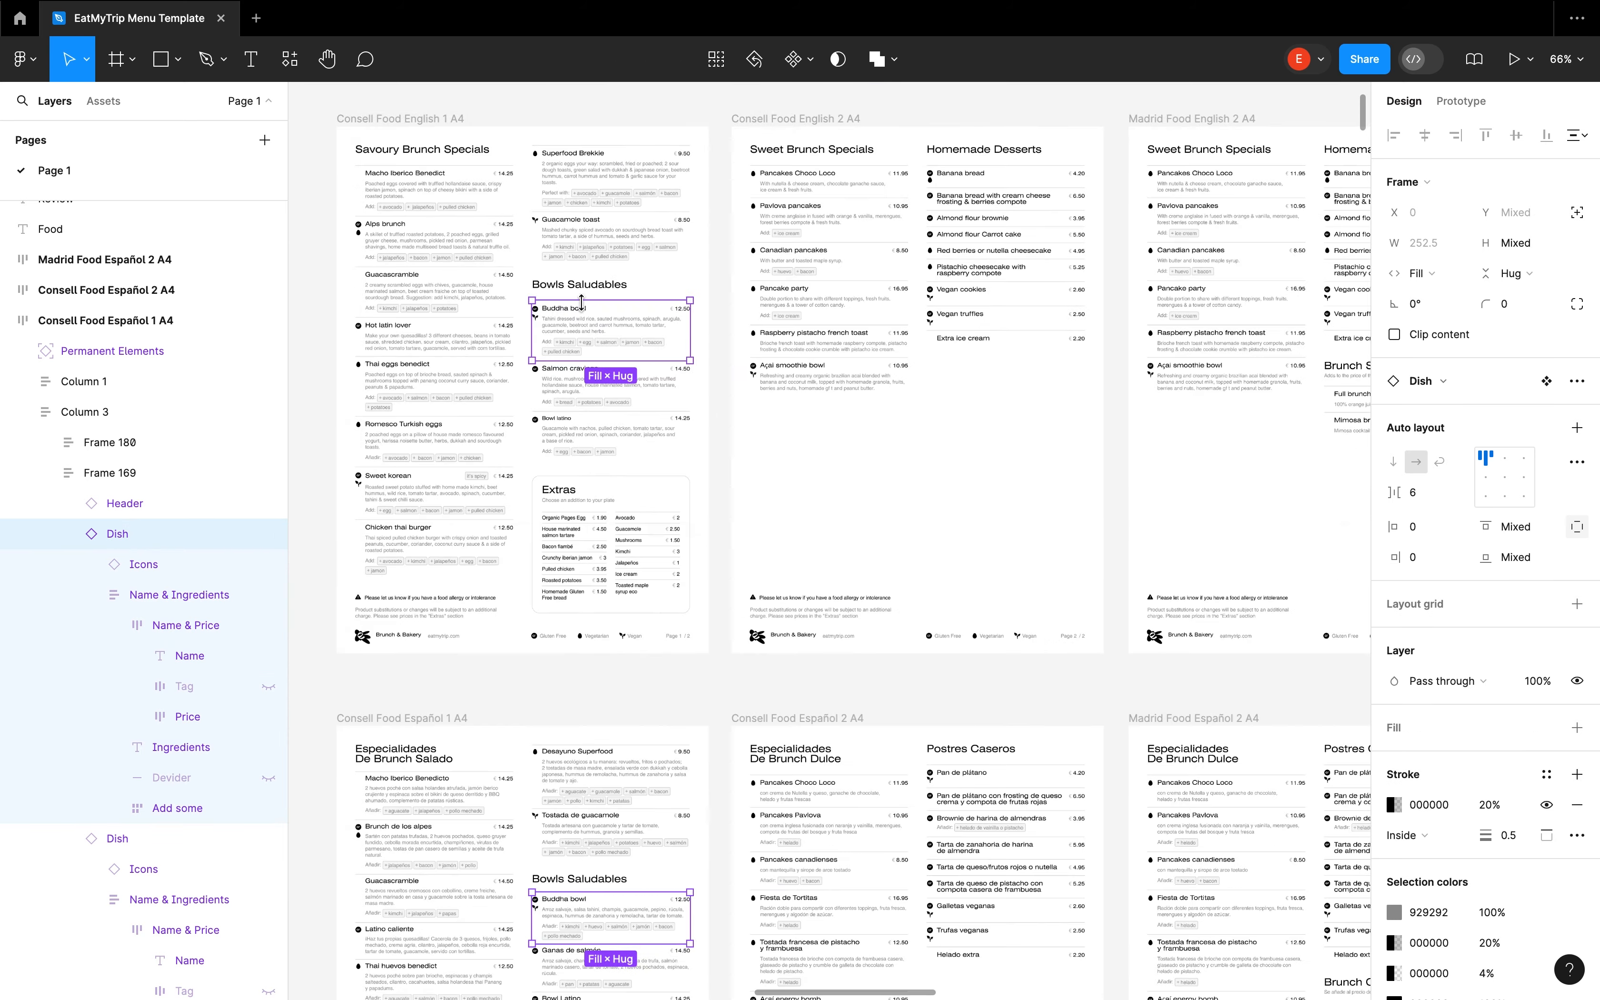
scroll(582, 303, "down", 5)
key("Escape")
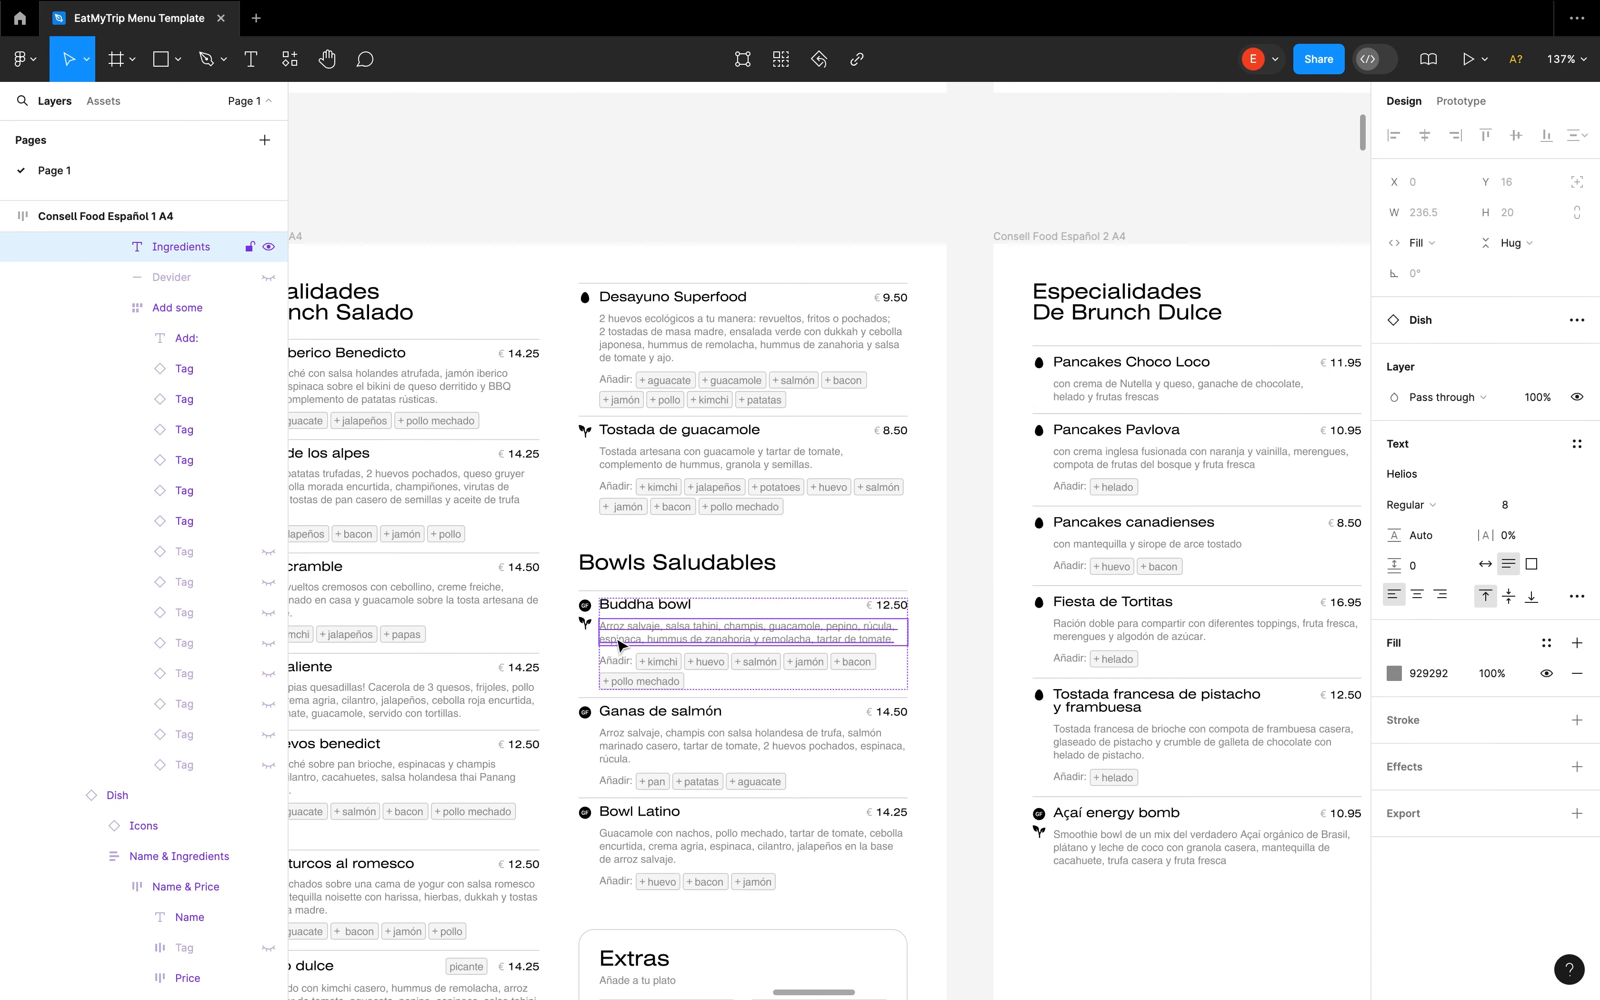
Go up from the Buddha bowl ingredients to the parent Dish, drill down into its nested layers, and clear the selection
key("shift+Return")
key("shift+Return")
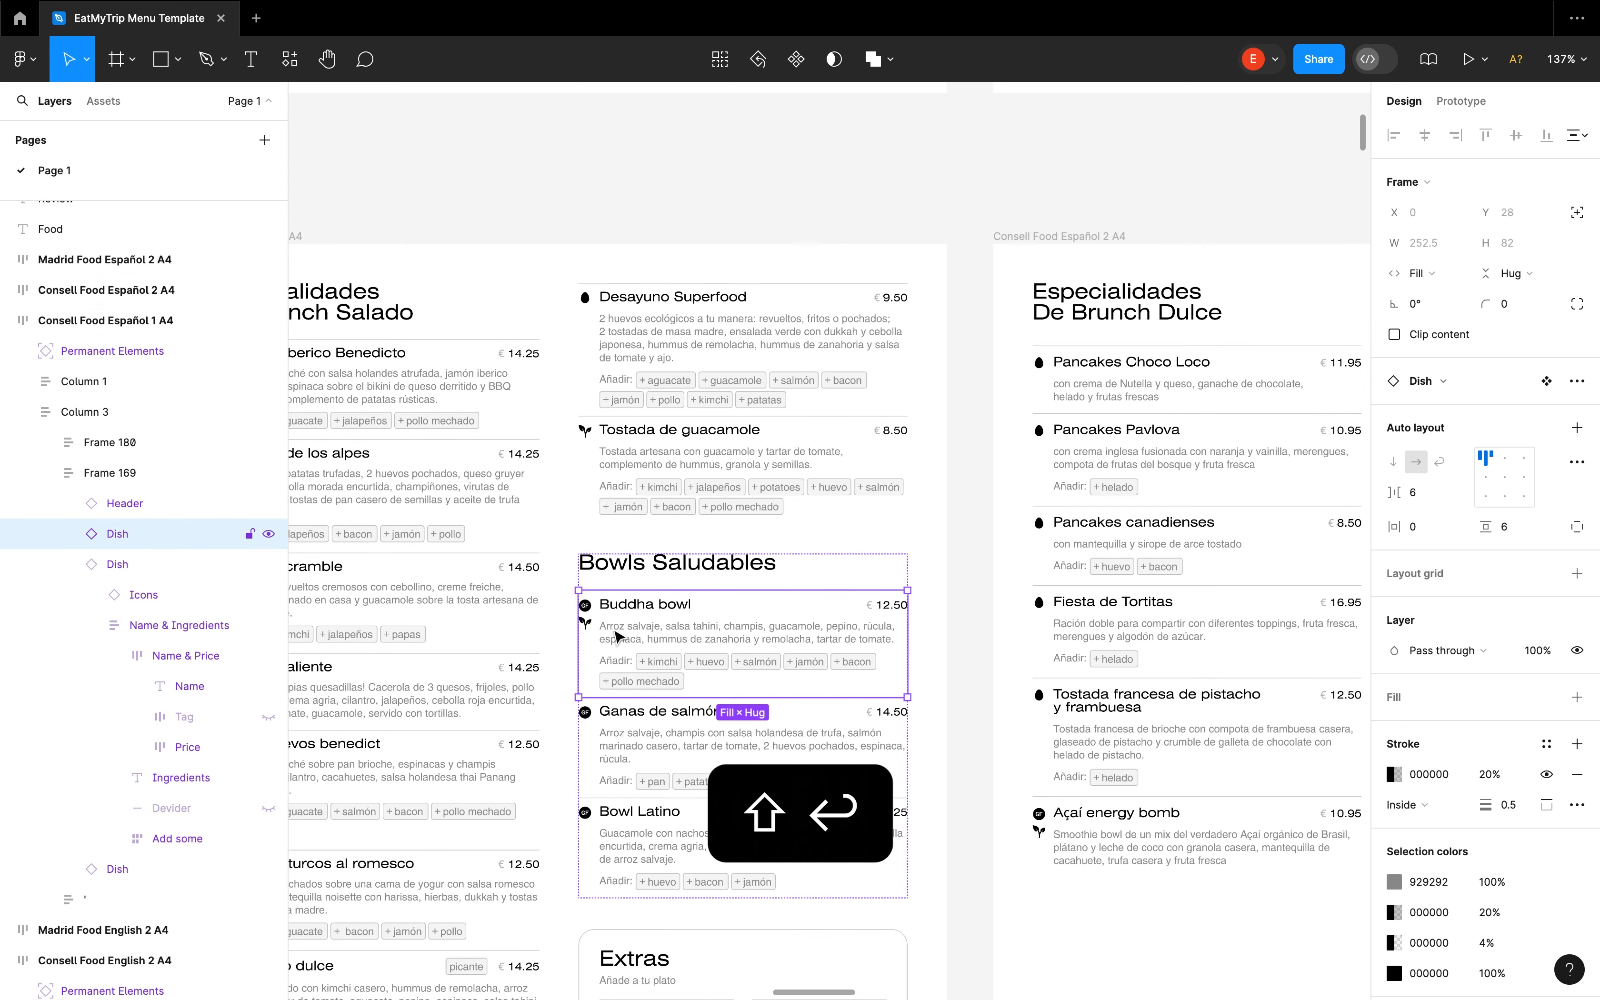
key("Return")
key("Return")
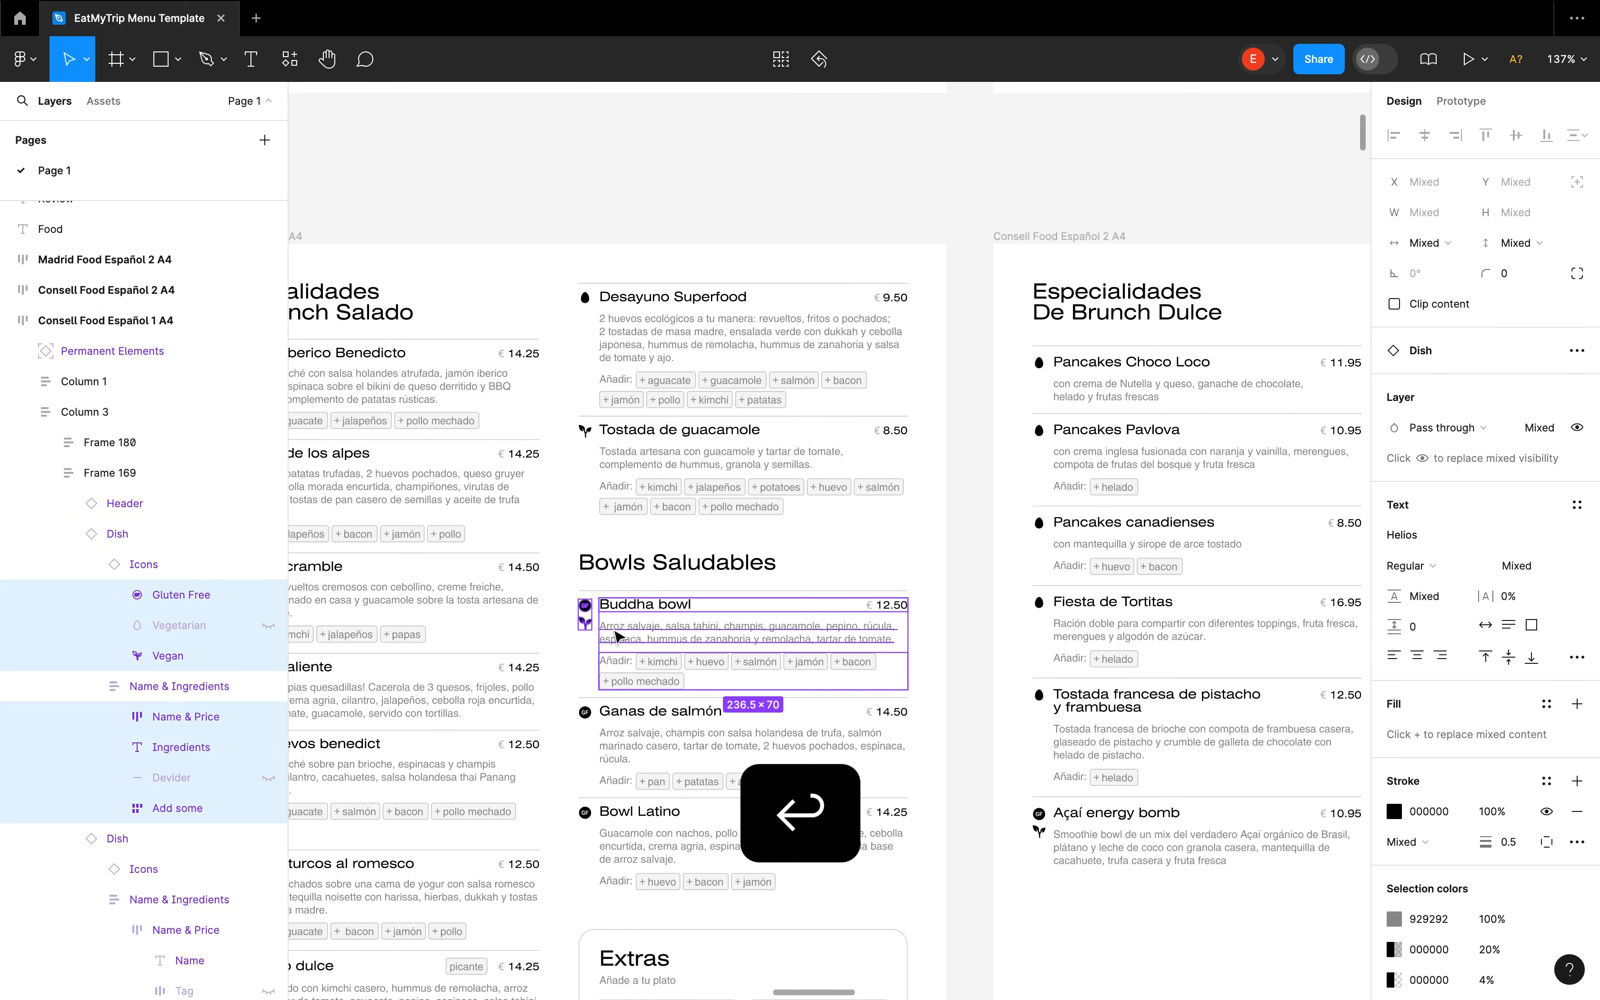
key("Return")
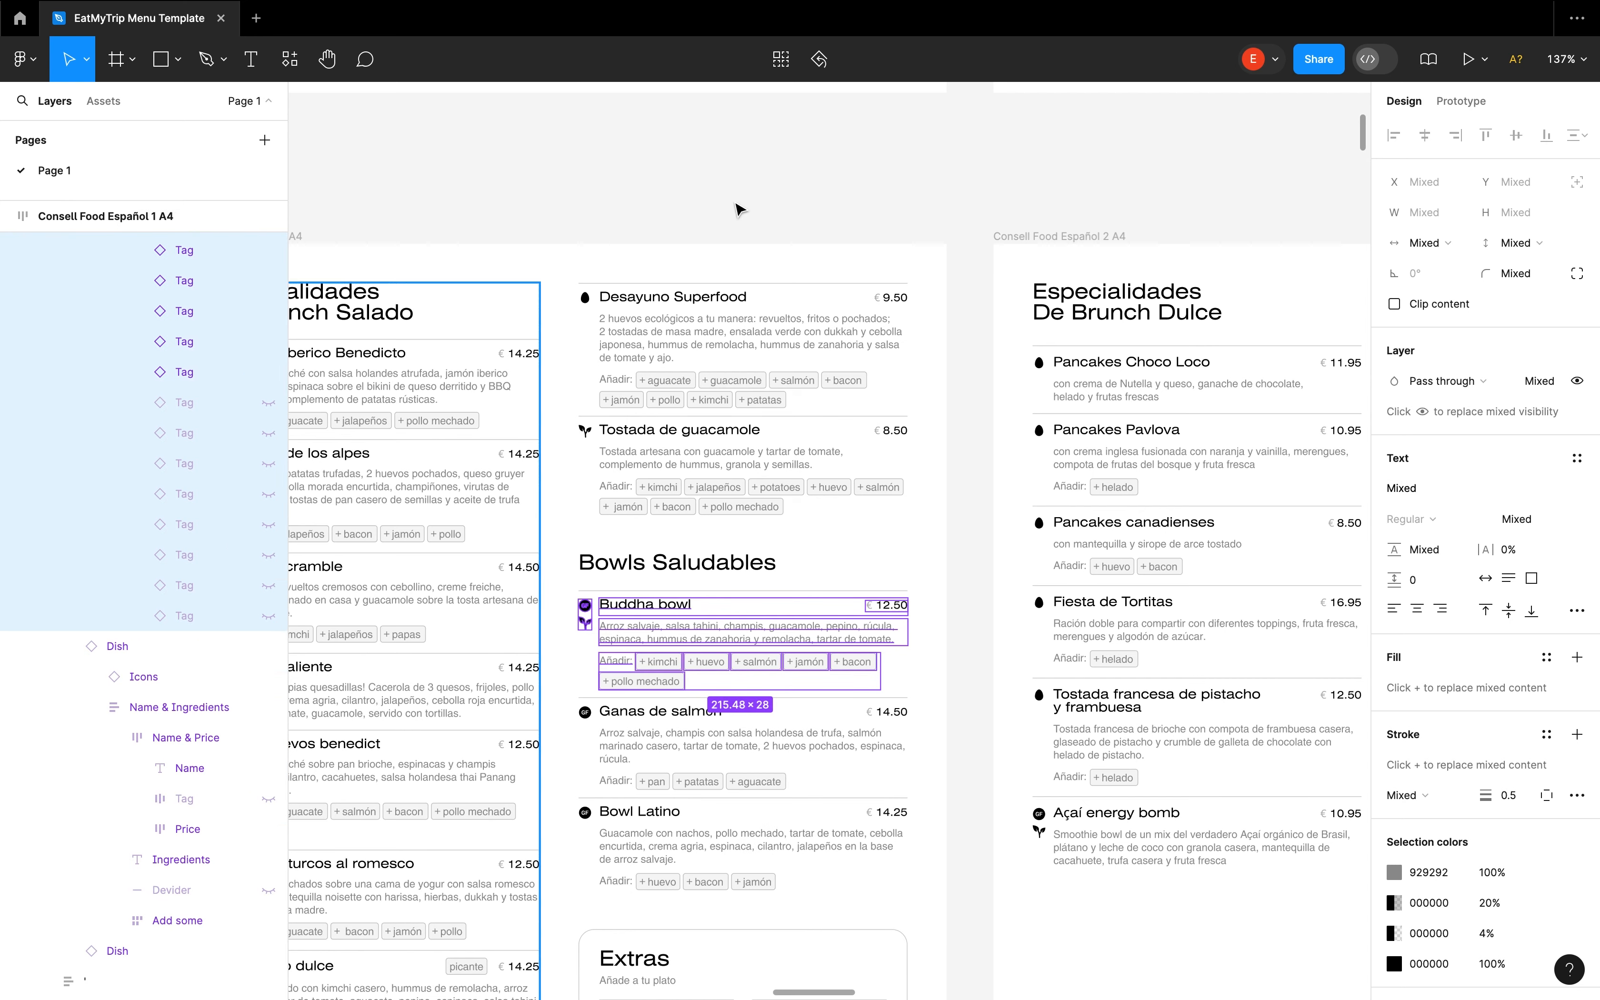
left_click(753, 135)
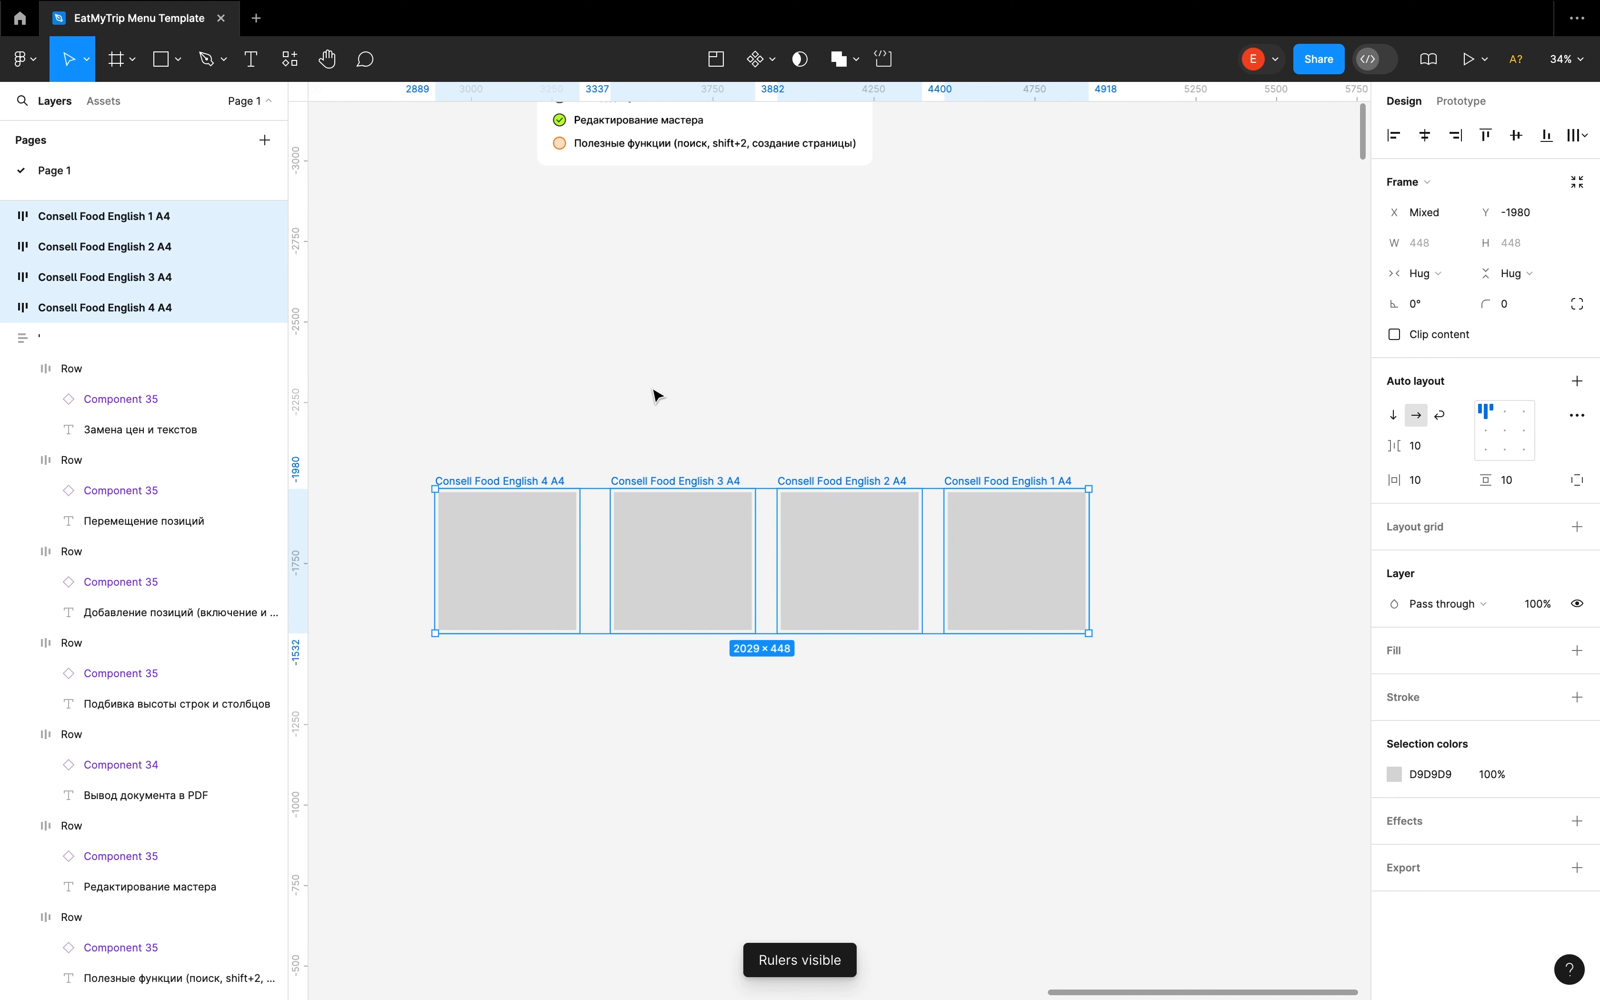
Select the four grey placeholder frames and batch-rename them all as Frame Anything
left_click(655, 393)
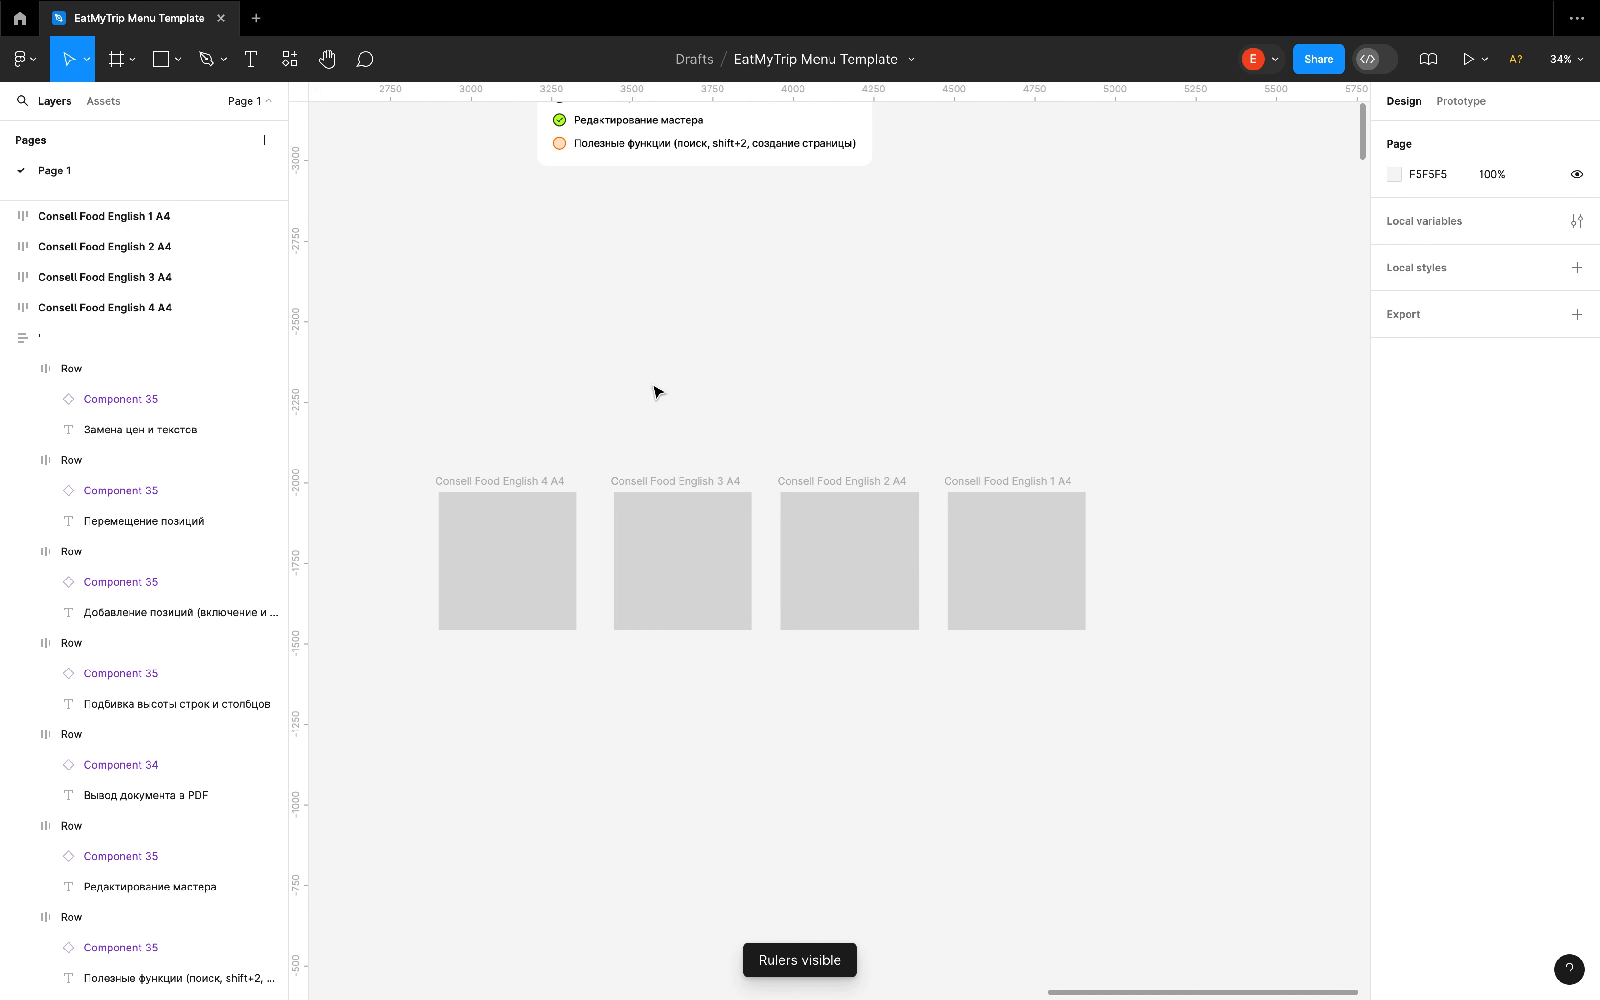
left_click_drag(417, 434, 1260, 810)
key("super+r")
type("Frame Anything")
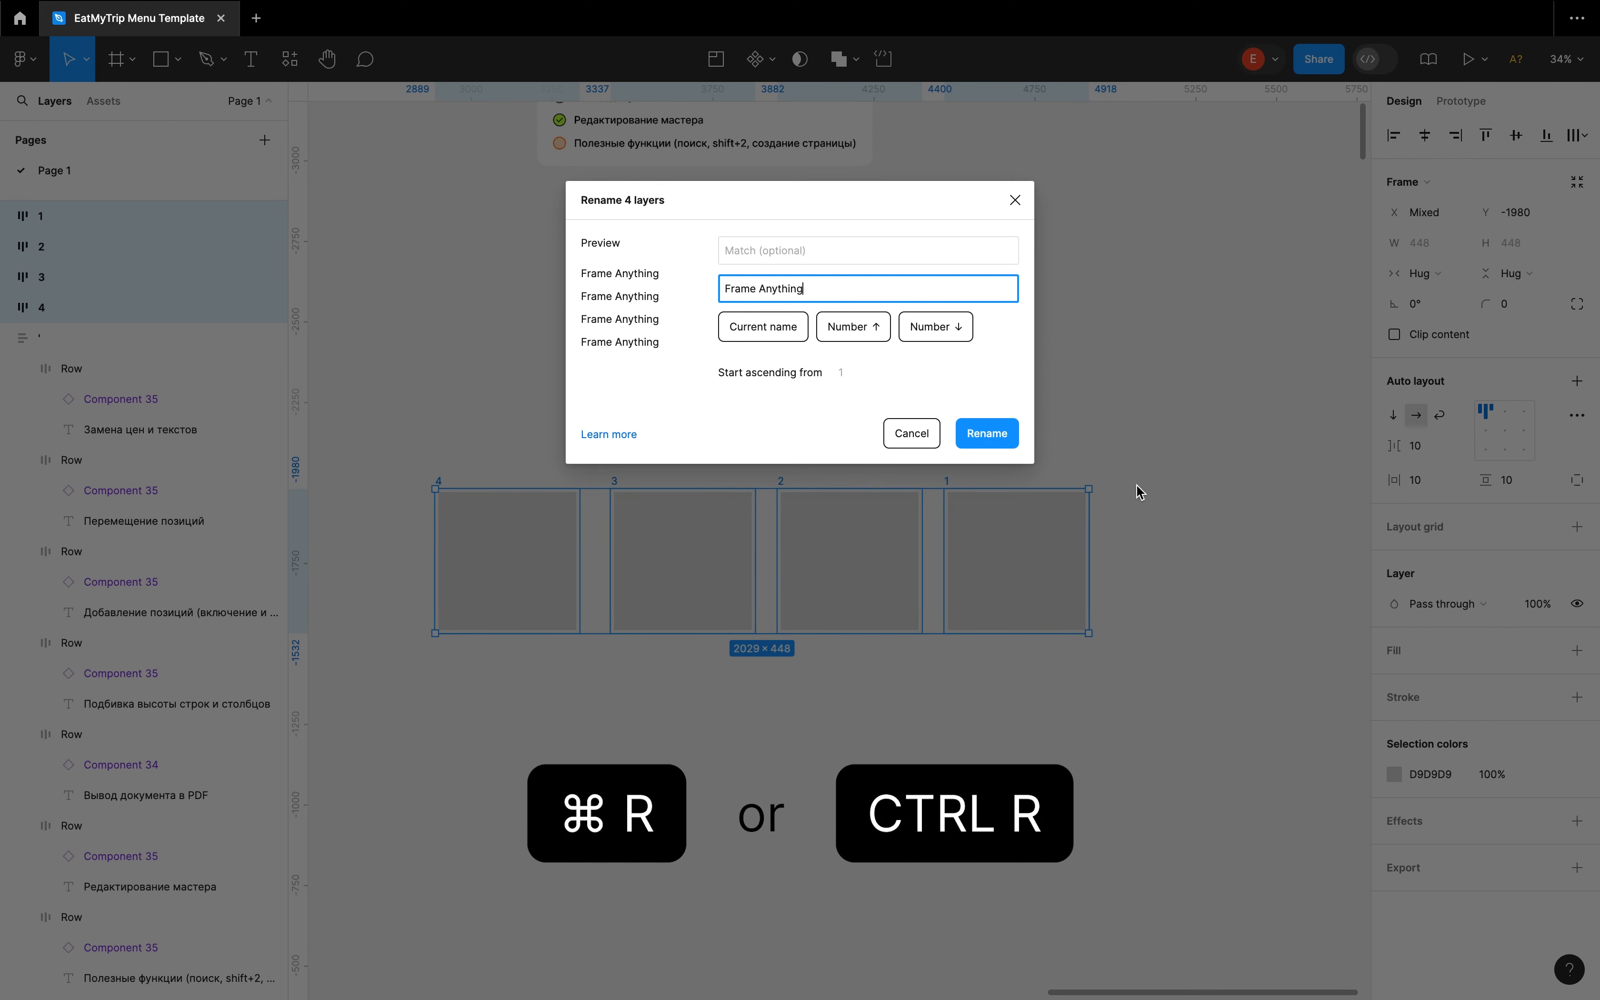
left_click(997, 431)
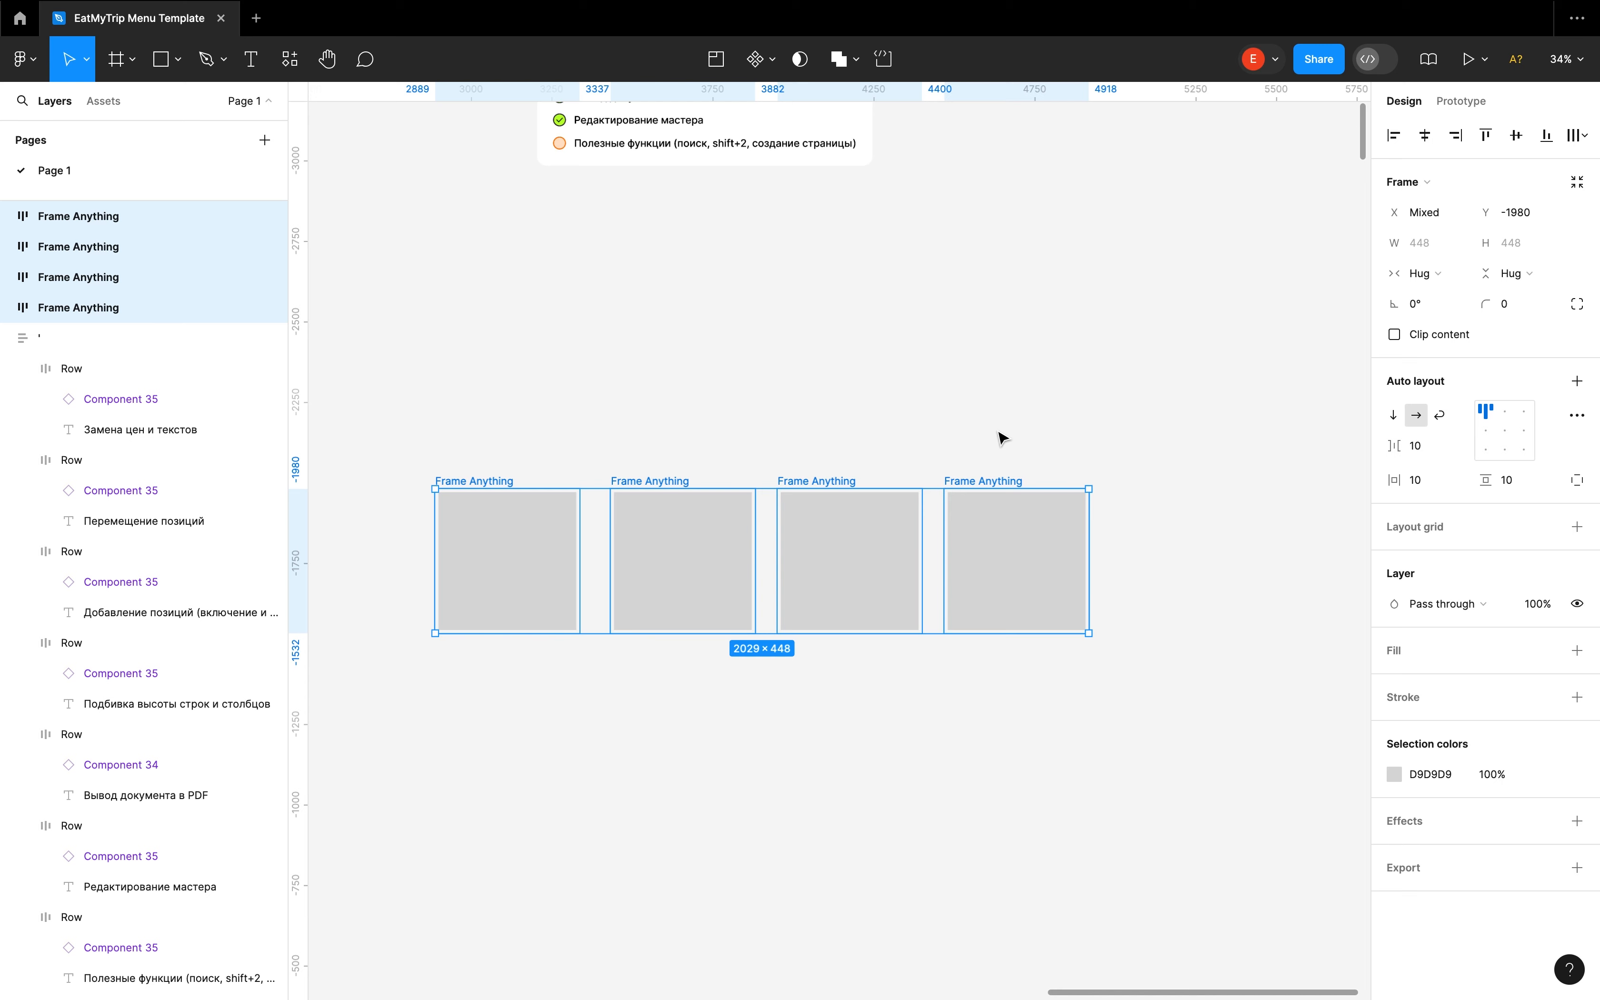
Delete the four selected grey placeholder frames and return to the overview of the menu pages
key("Delete")
scroll(979, 402, "down", 10)
scroll(668, 358, "left", 4)
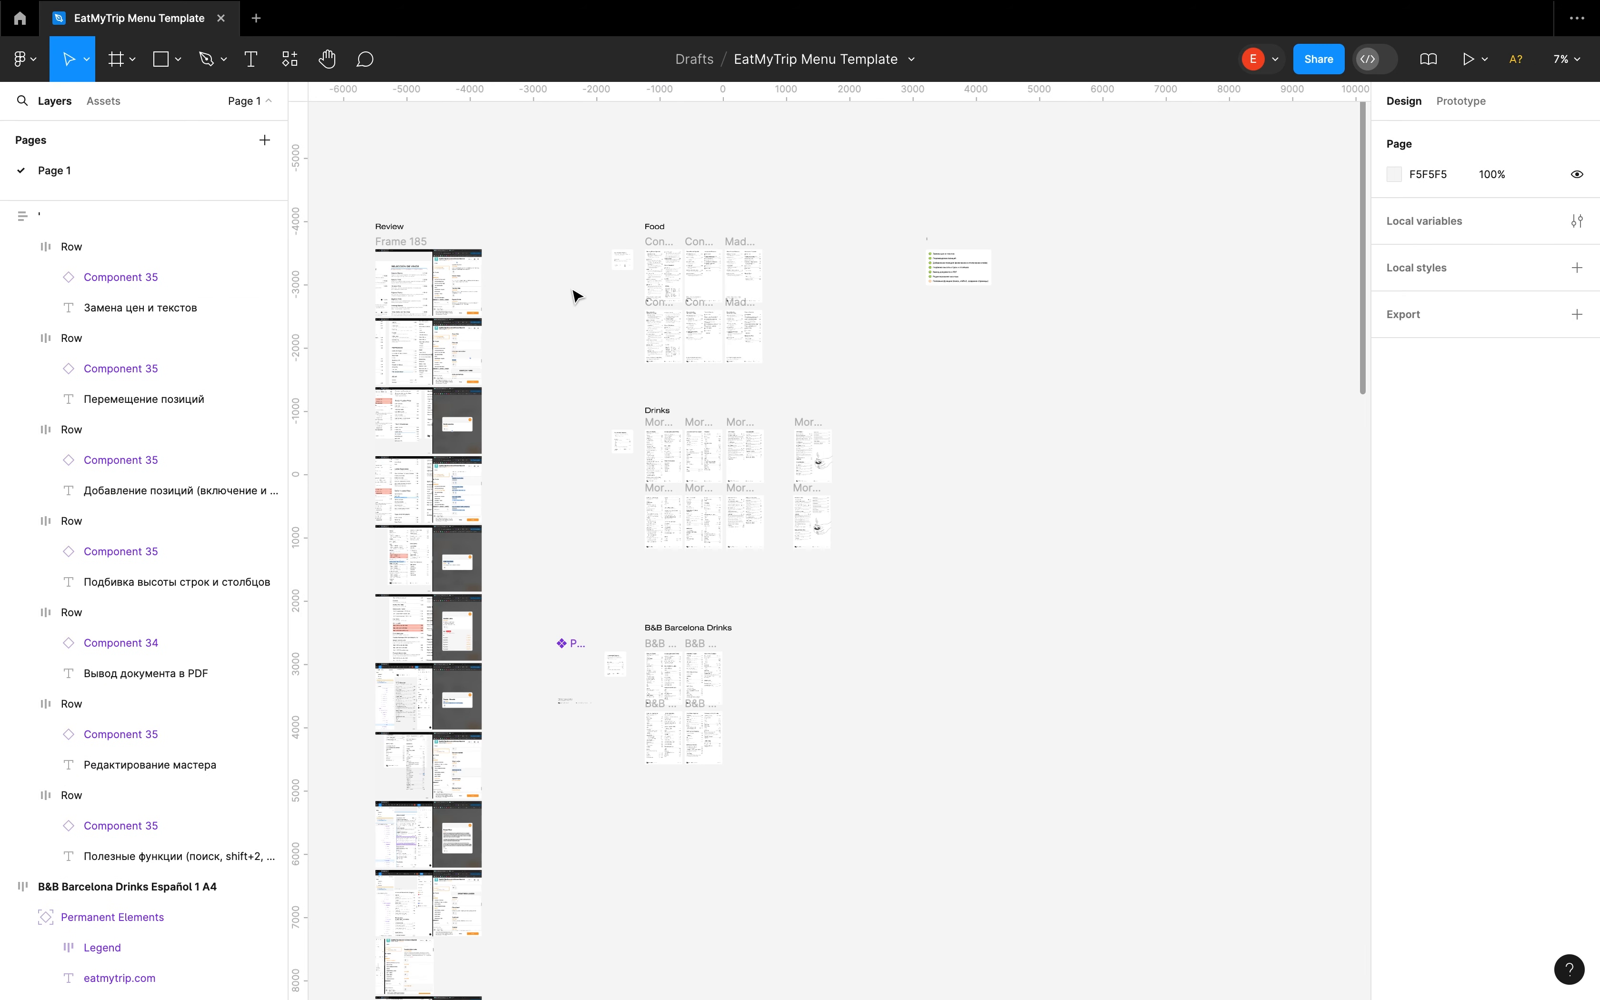
scroll(574, 293, "up", 1)
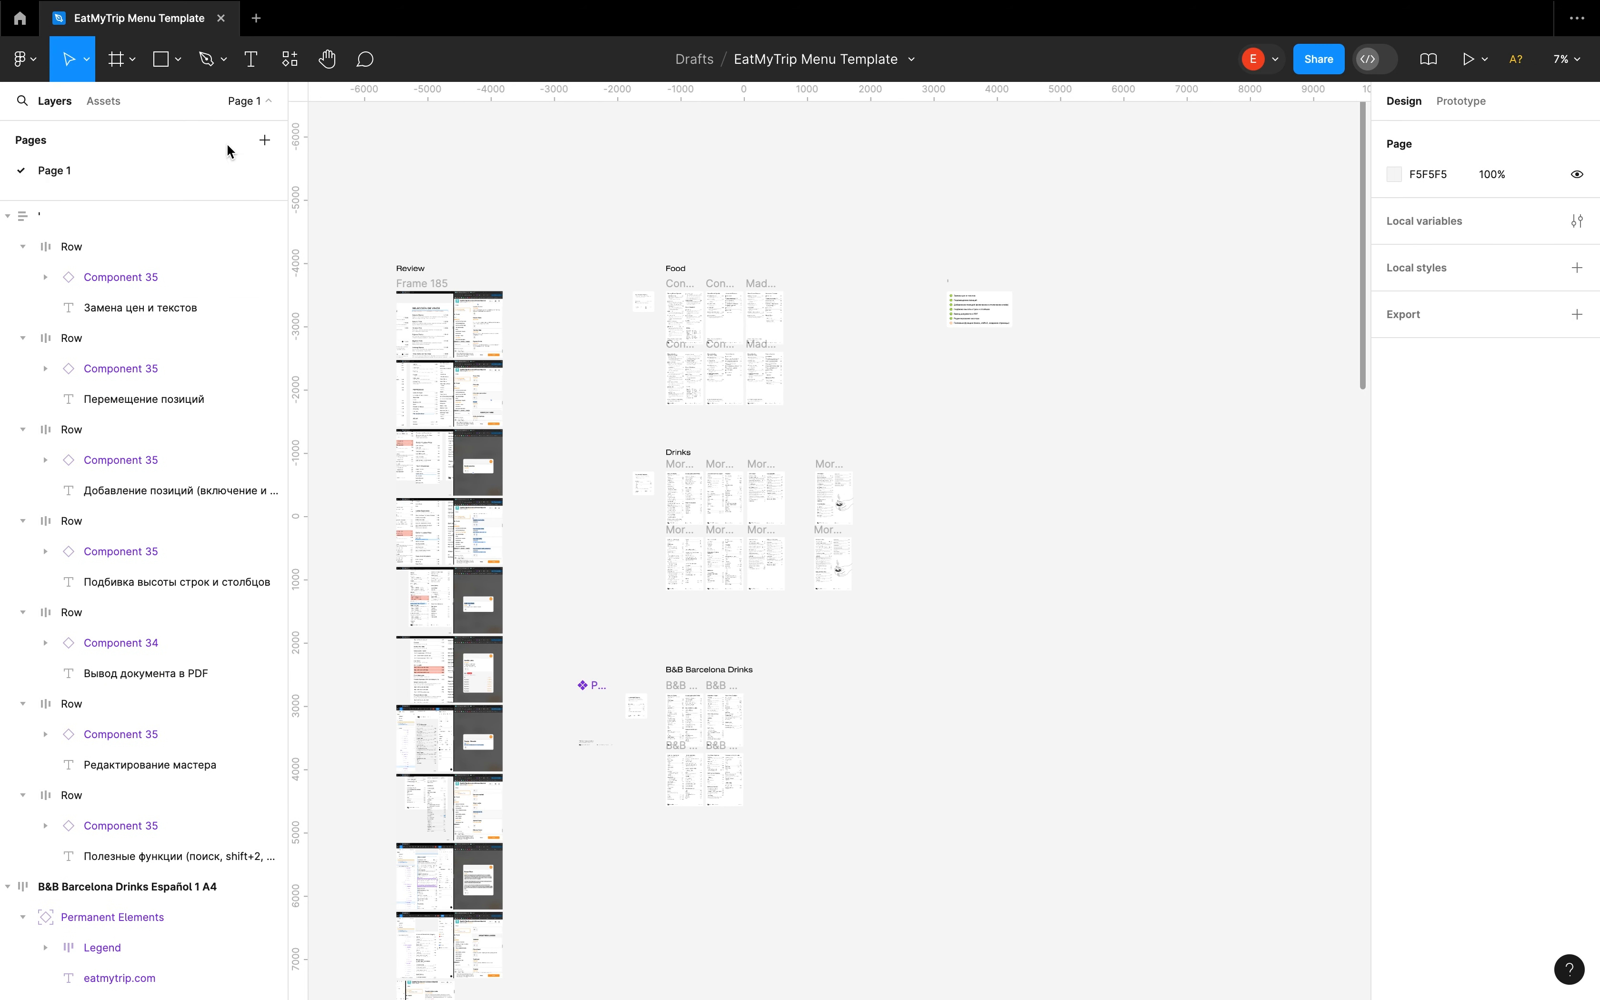
Add several new blank pages to the file after Page 1, keeping their default names
left_click(264, 141)
left_click(265, 141)
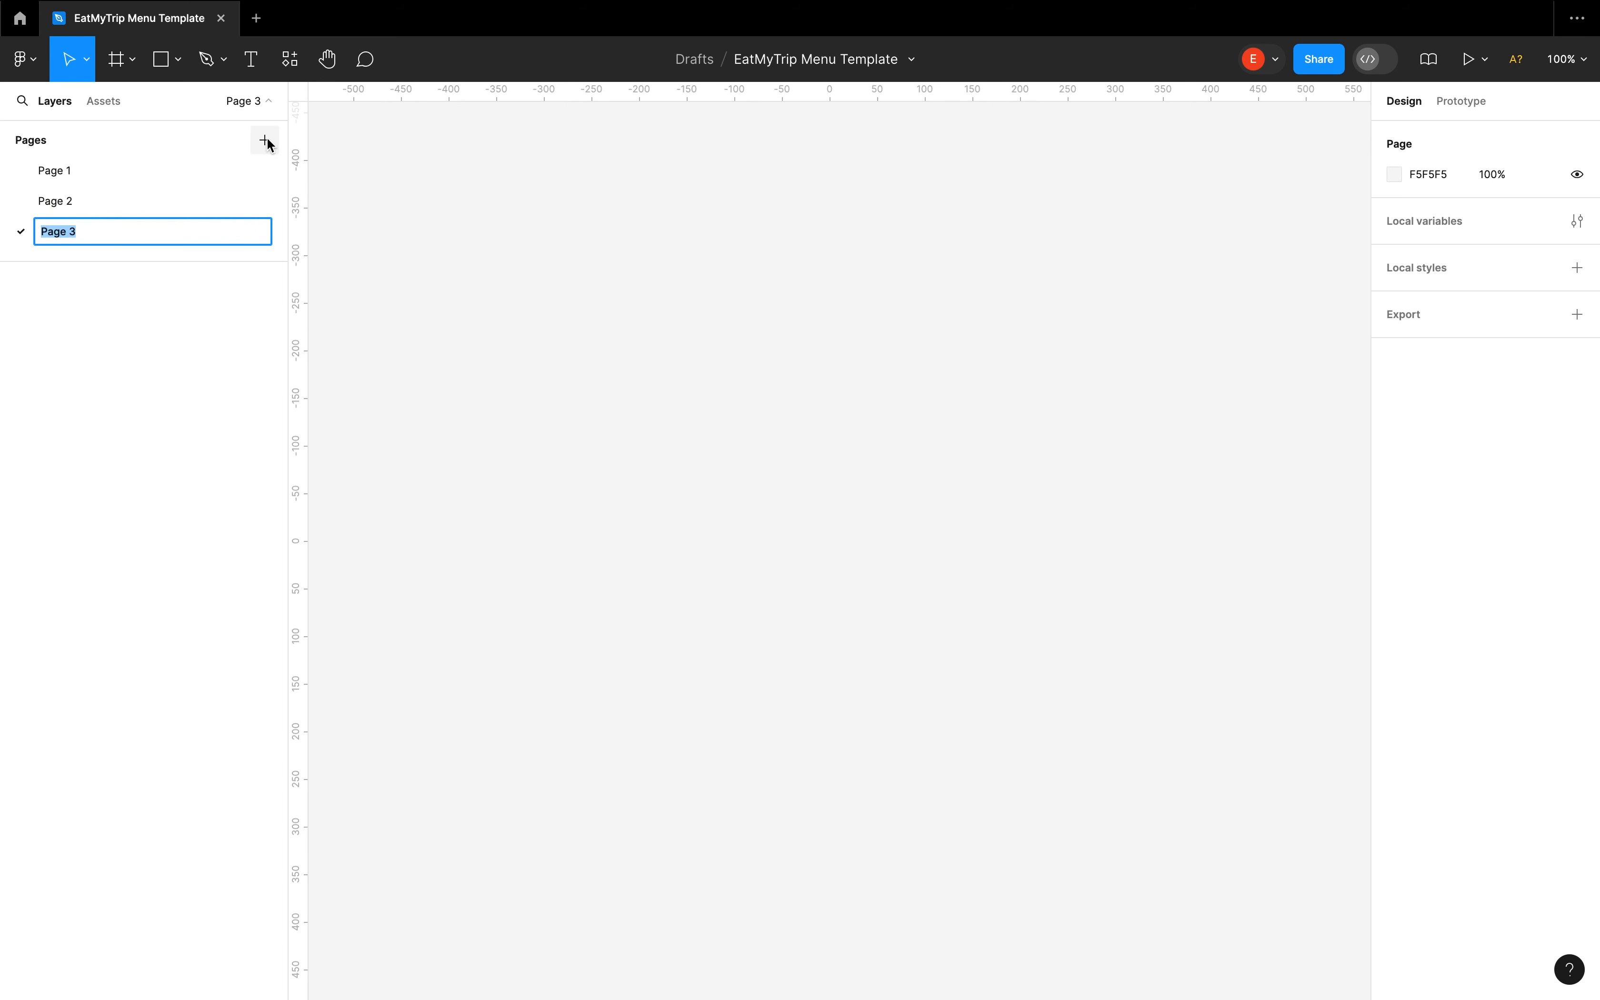
left_click(264, 141)
left_click(264, 141)
left_click(264, 141)
left_click(264, 141)
key("Return")
Delete the extra blank pages after Page 3
right_click(128, 351)
left_click(166, 468)
right_click(104, 293)
left_click(149, 409)
right_click(106, 263)
left_click(159, 379)
Open the name of Page 3 for editing
double_click(51, 230)
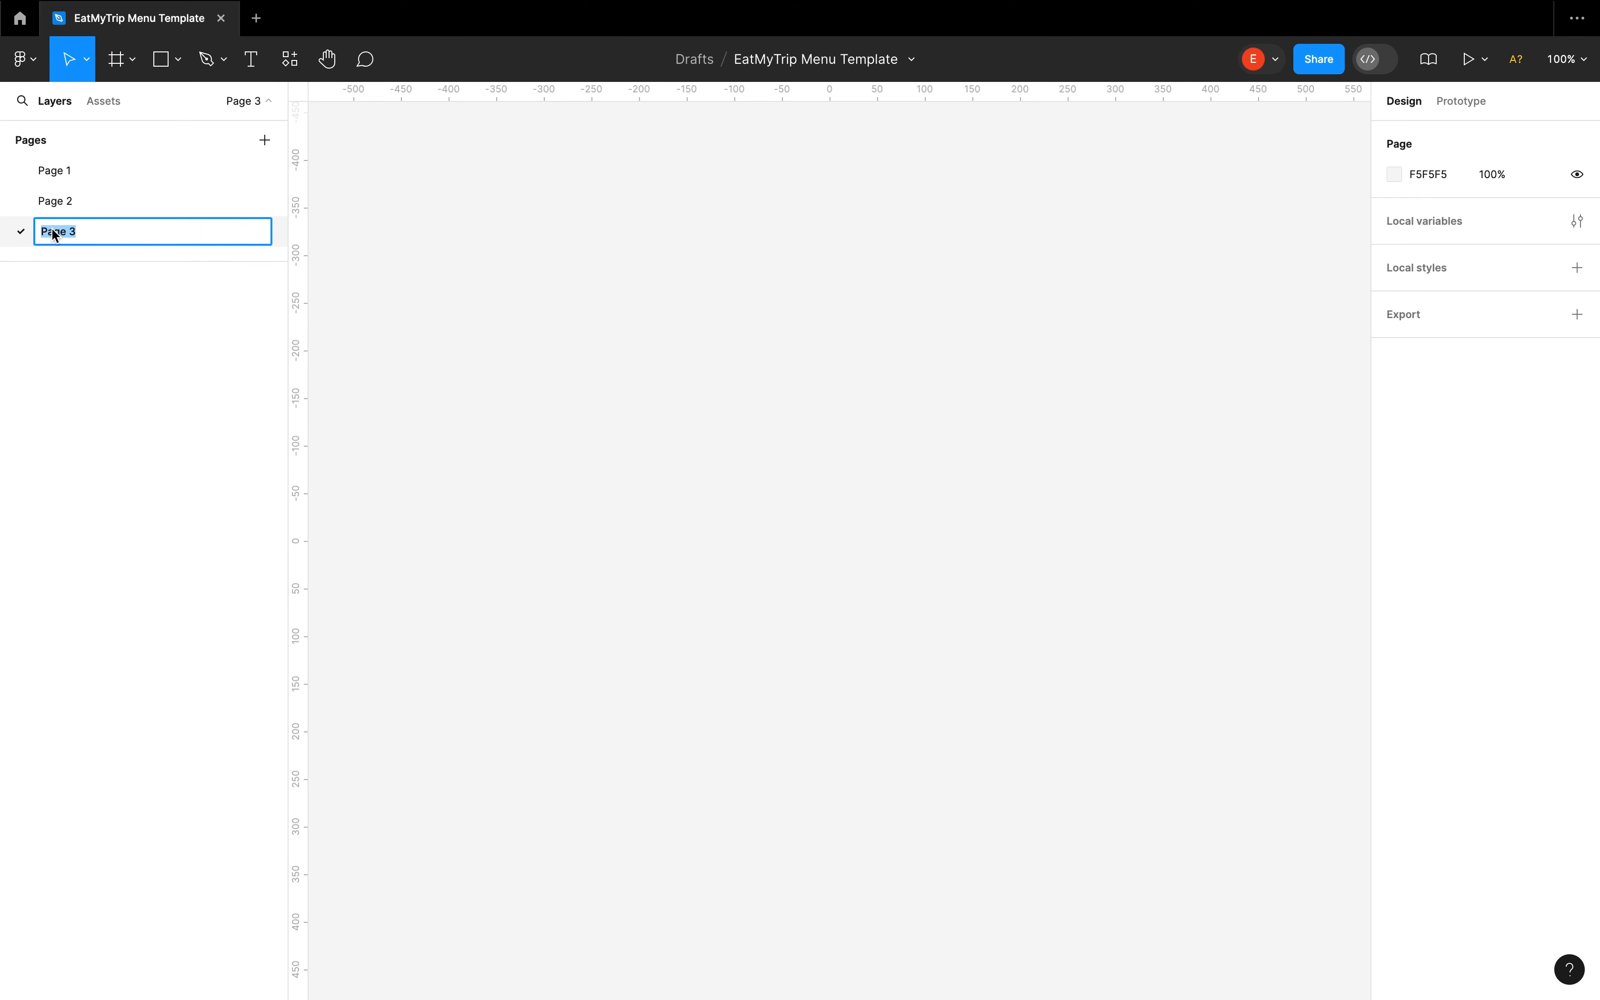